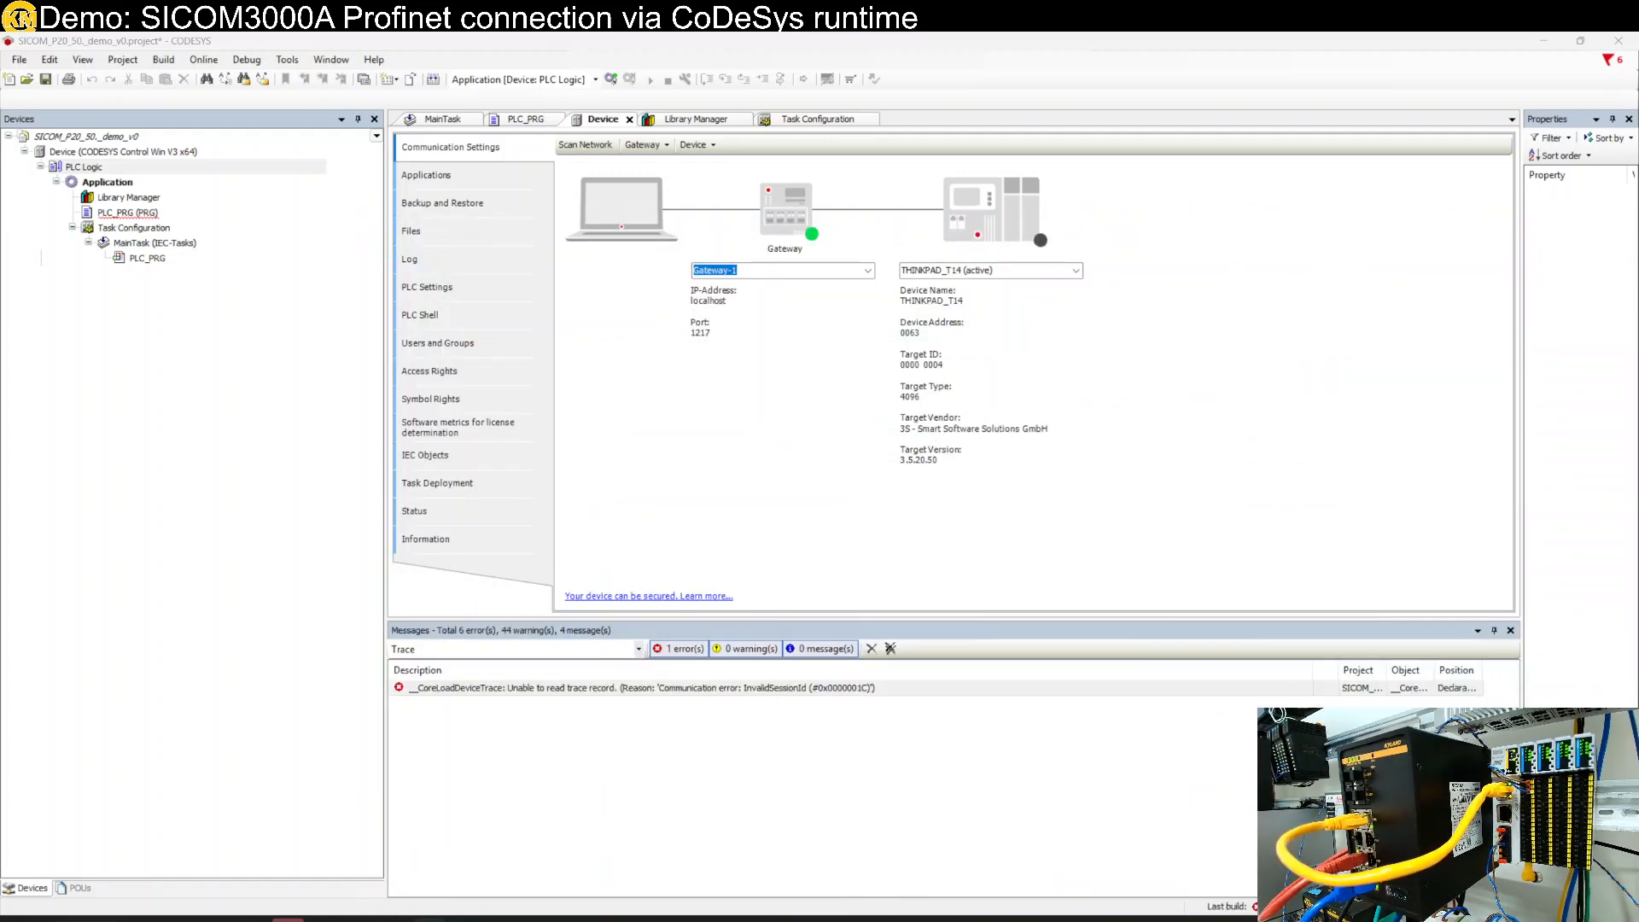
- Add an Ethernet adapter under the PLC device
{"action": "left_click", "coordinate": [124, 152]}
{"action": "right_click", "coordinate": [126, 153]}
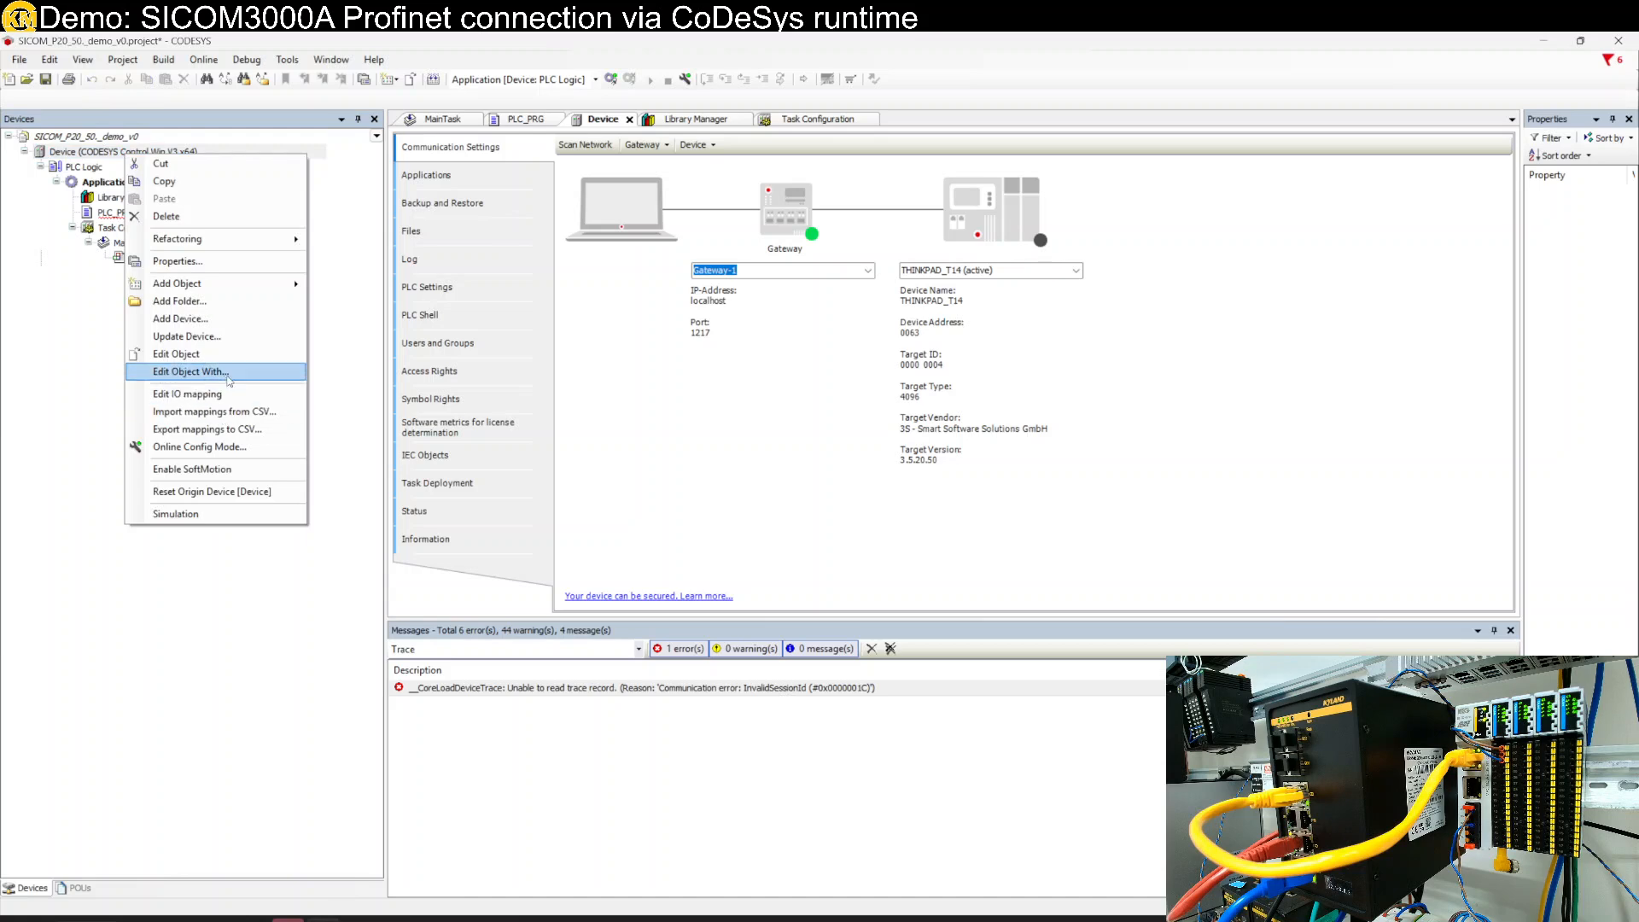
{"action": "left_click", "coordinate": [219, 319]}
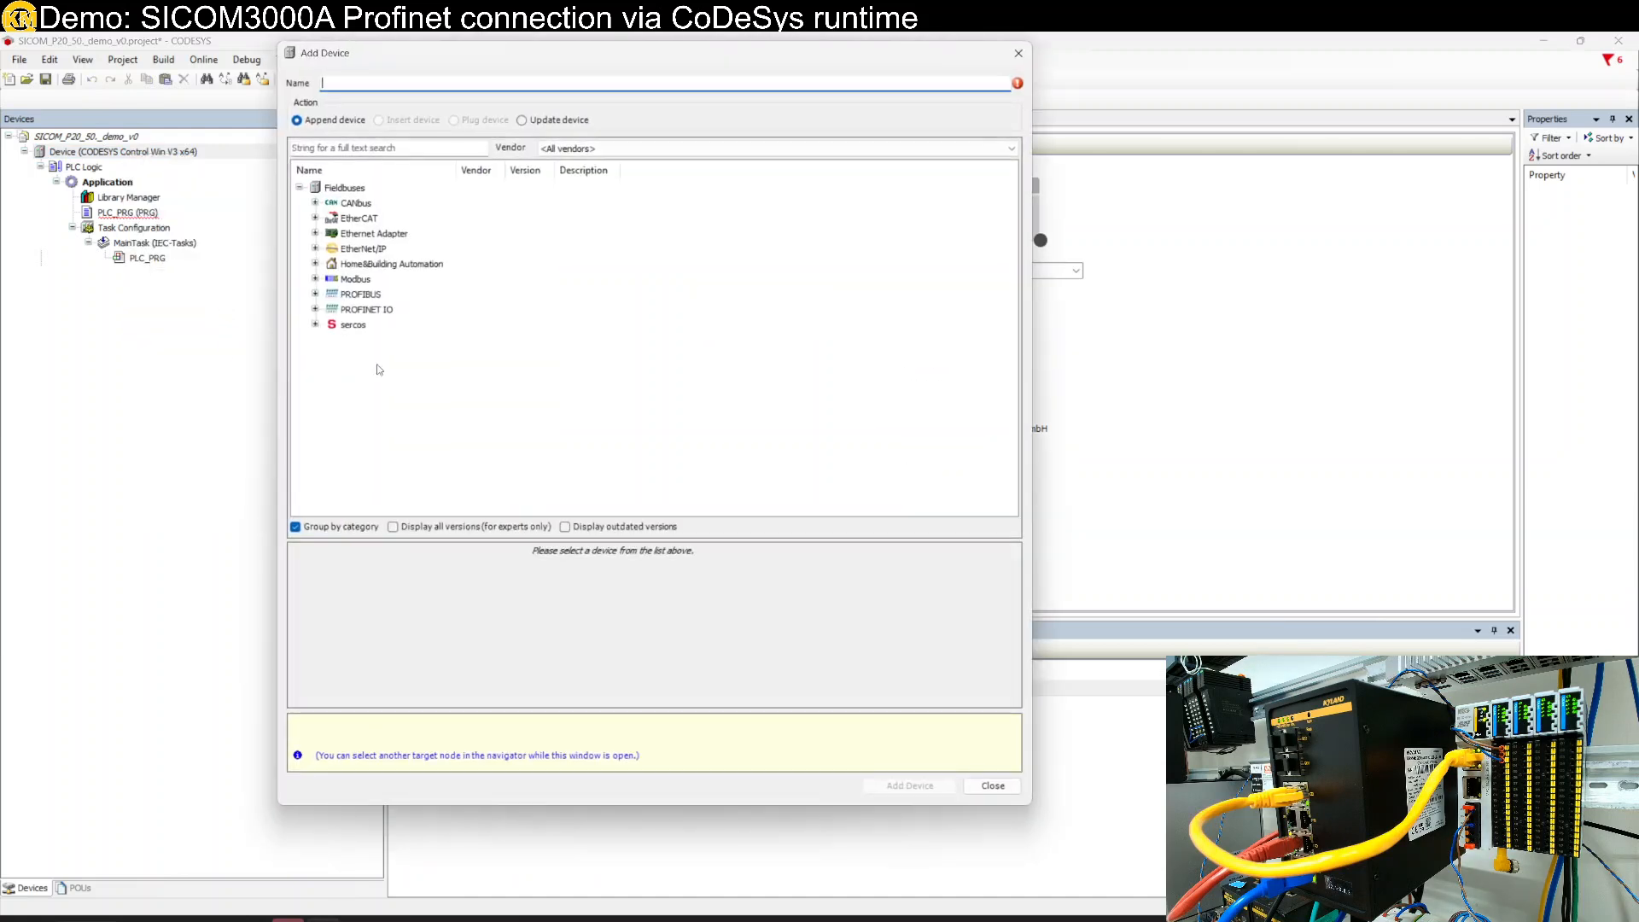
{"action": "left_click", "coordinate": [315, 293]}
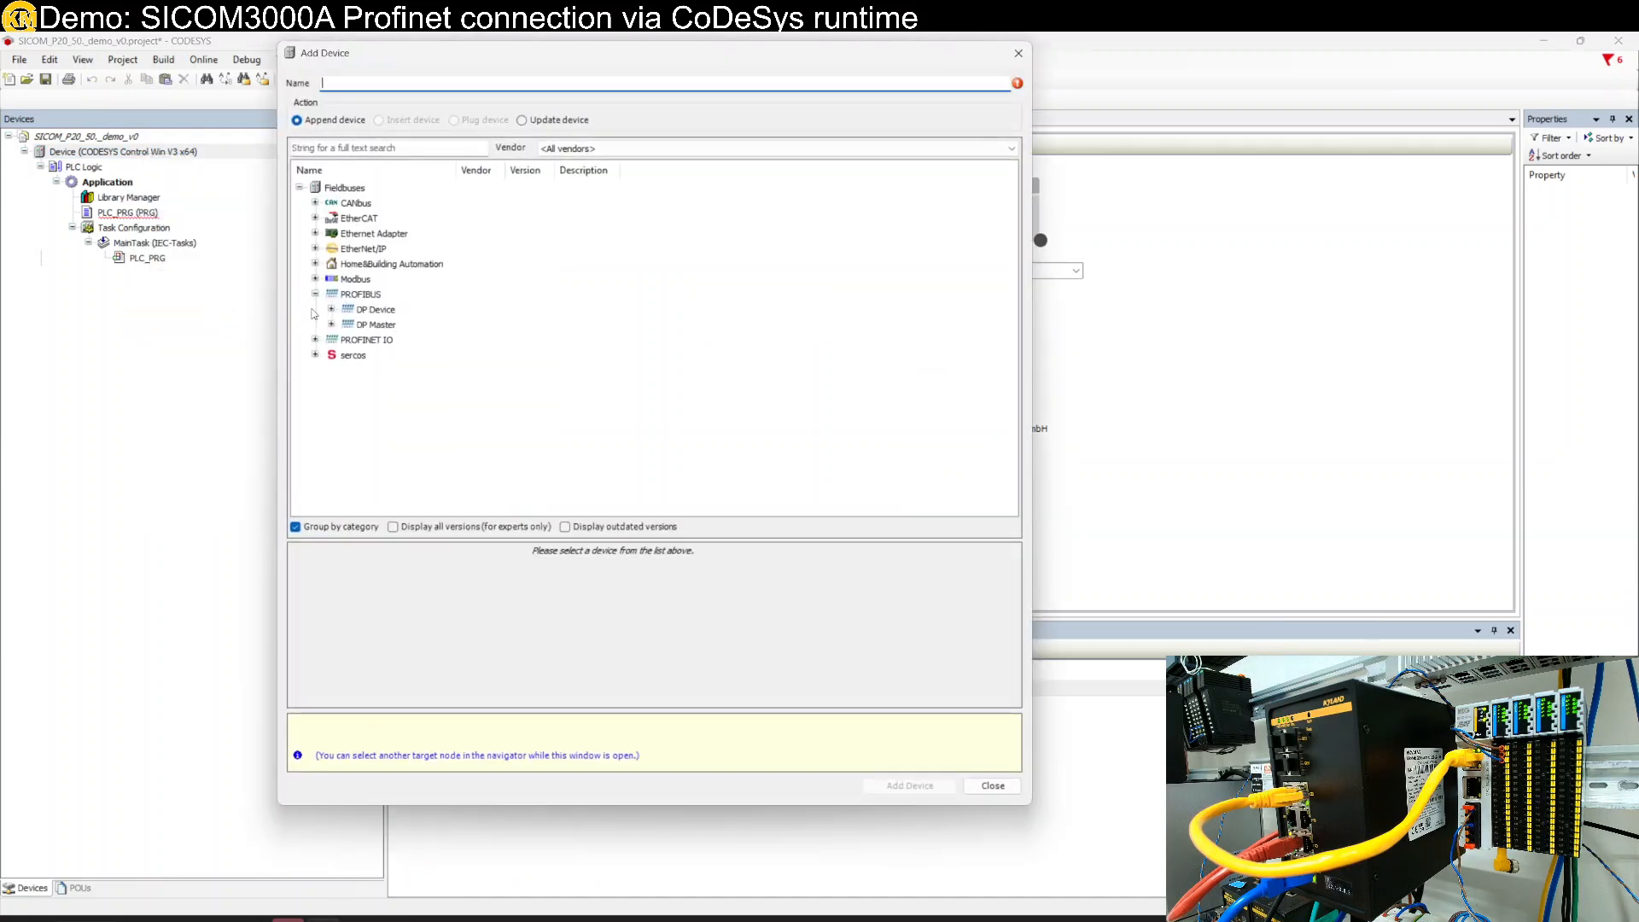
{"action": "left_click", "coordinate": [315, 340]}
{"action": "left_click", "coordinate": [382, 356]}
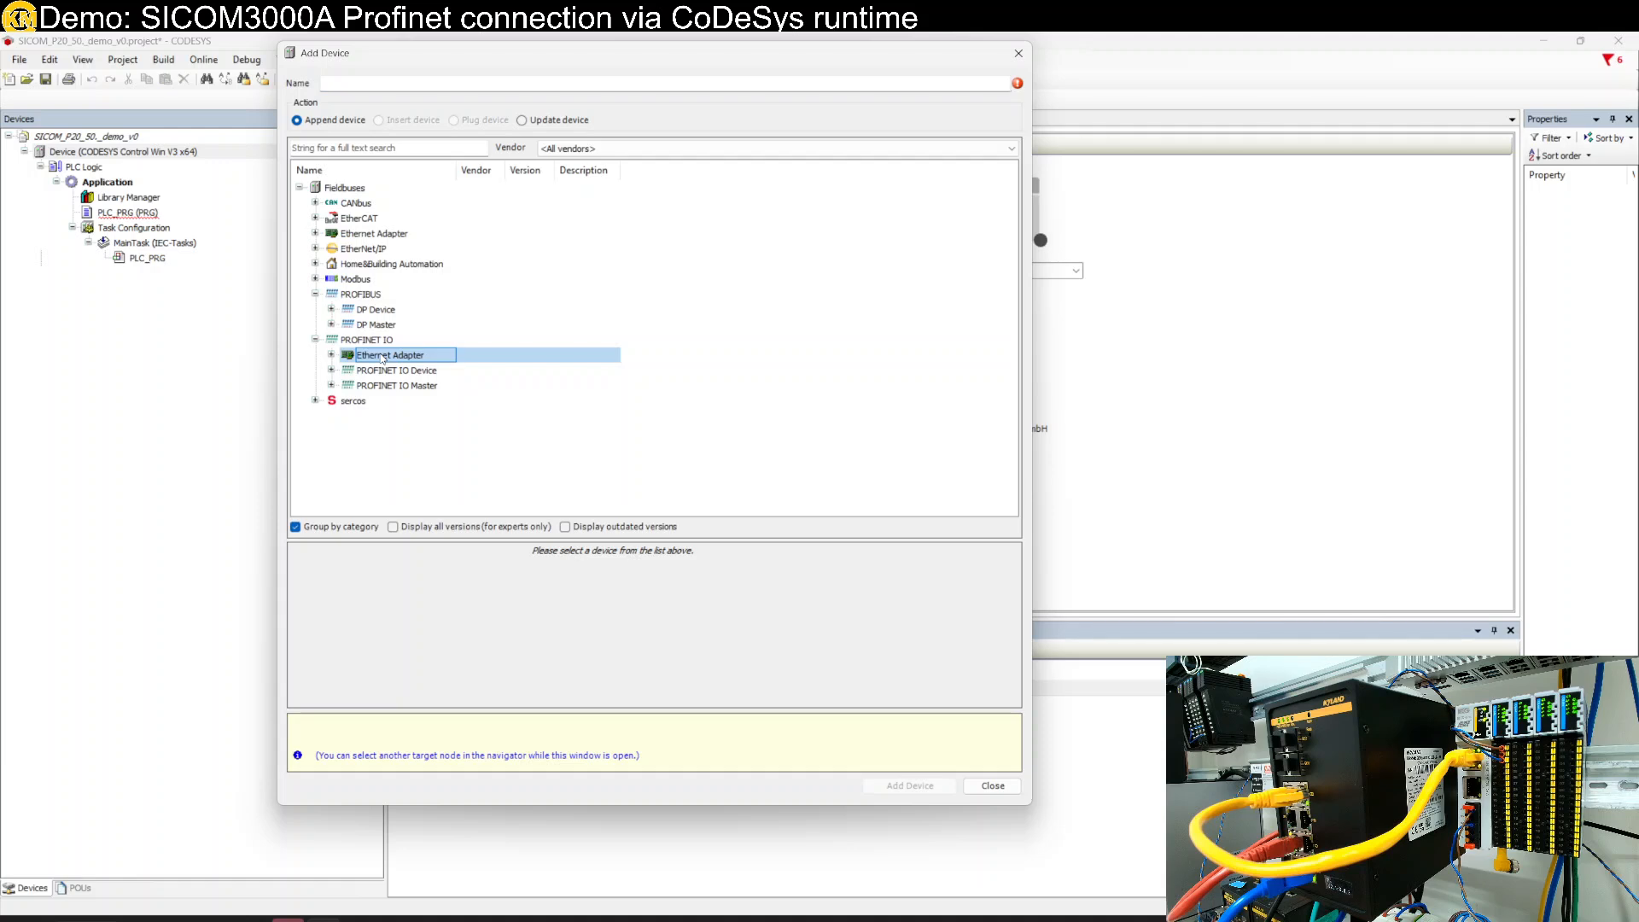
{"action": "left_click", "coordinate": [338, 357]}
{"action": "double_click", "coordinate": [401, 373]}
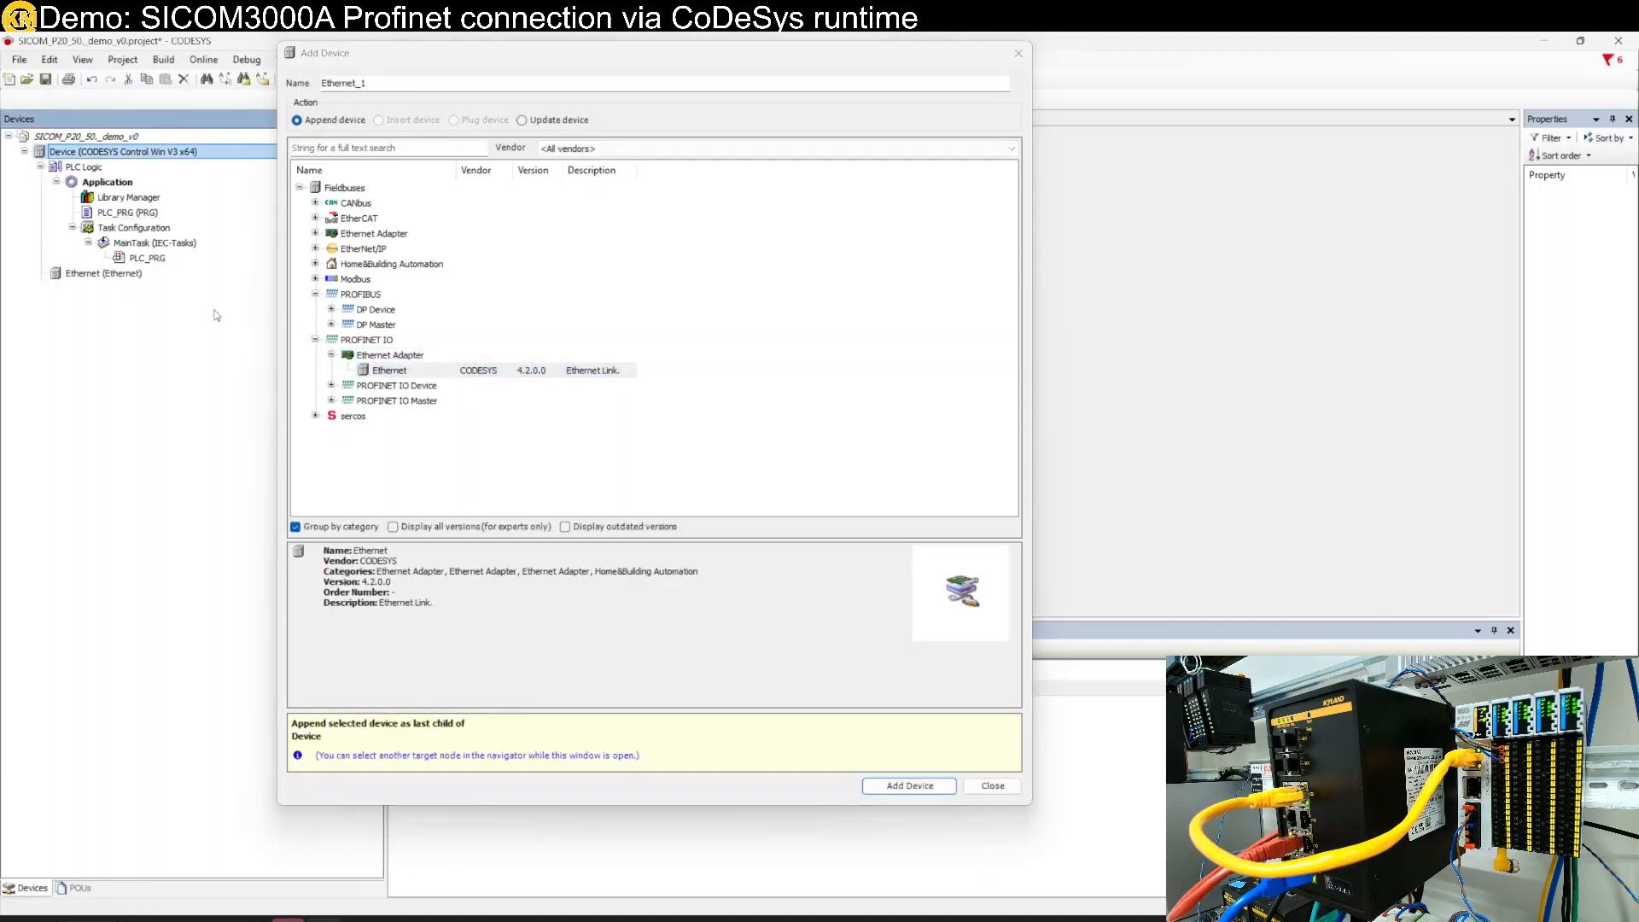
- Add a PN-Controller PROFINET IO master beneath the Ethernet adapter
{"action": "left_click", "coordinate": [75, 274]}
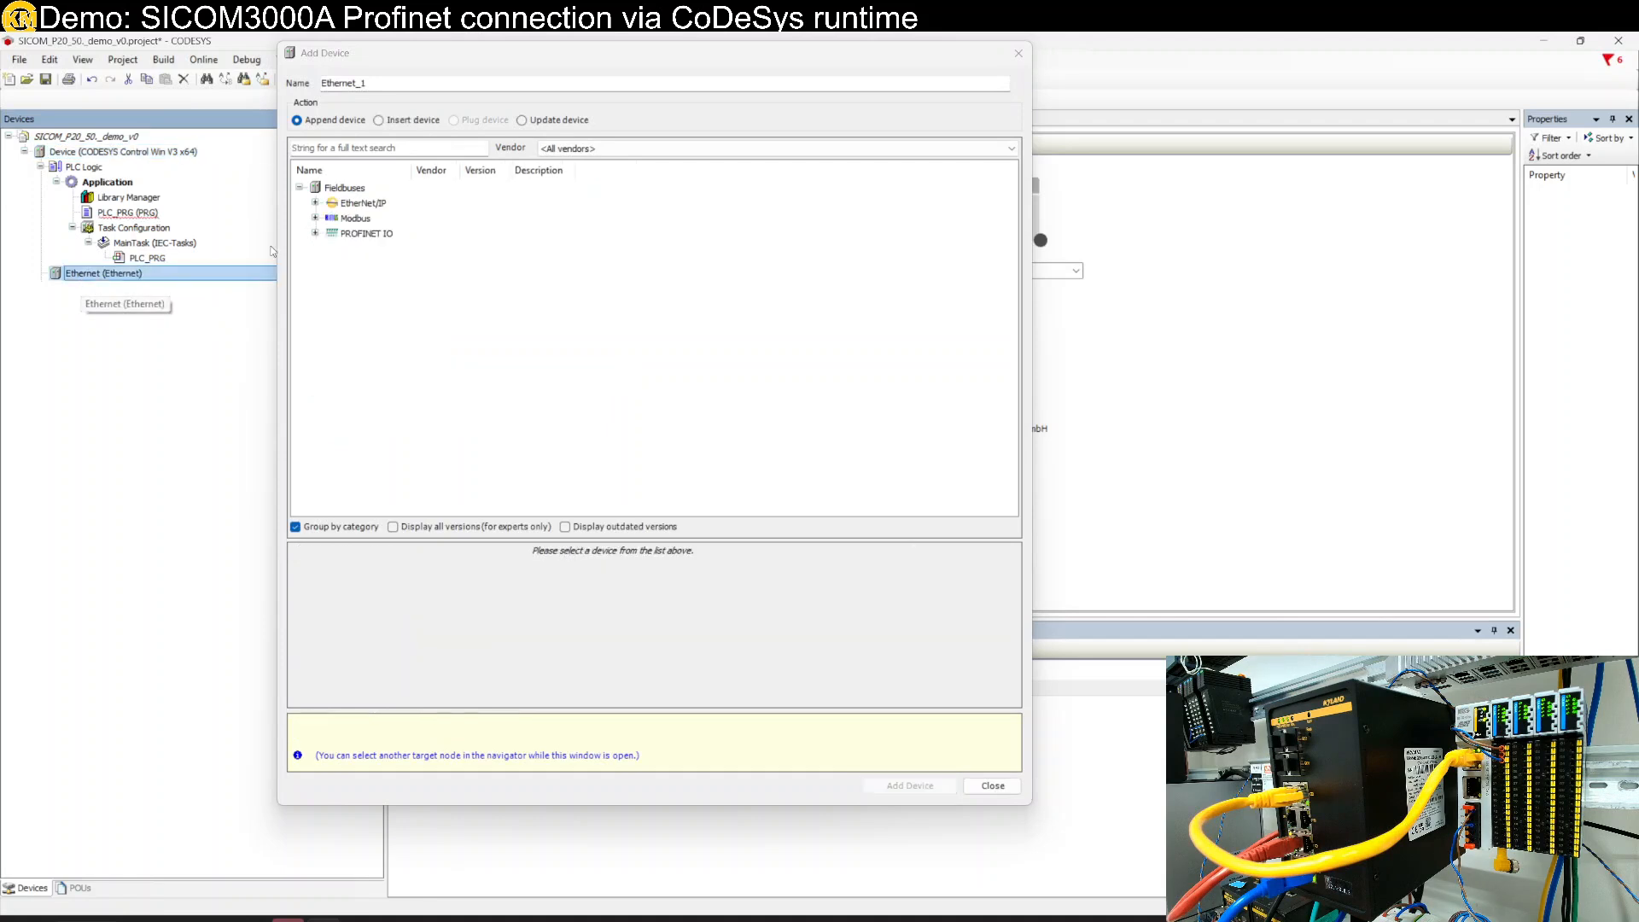
{"action": "left_click", "coordinate": [315, 233]}
{"action": "left_click", "coordinate": [393, 264]}
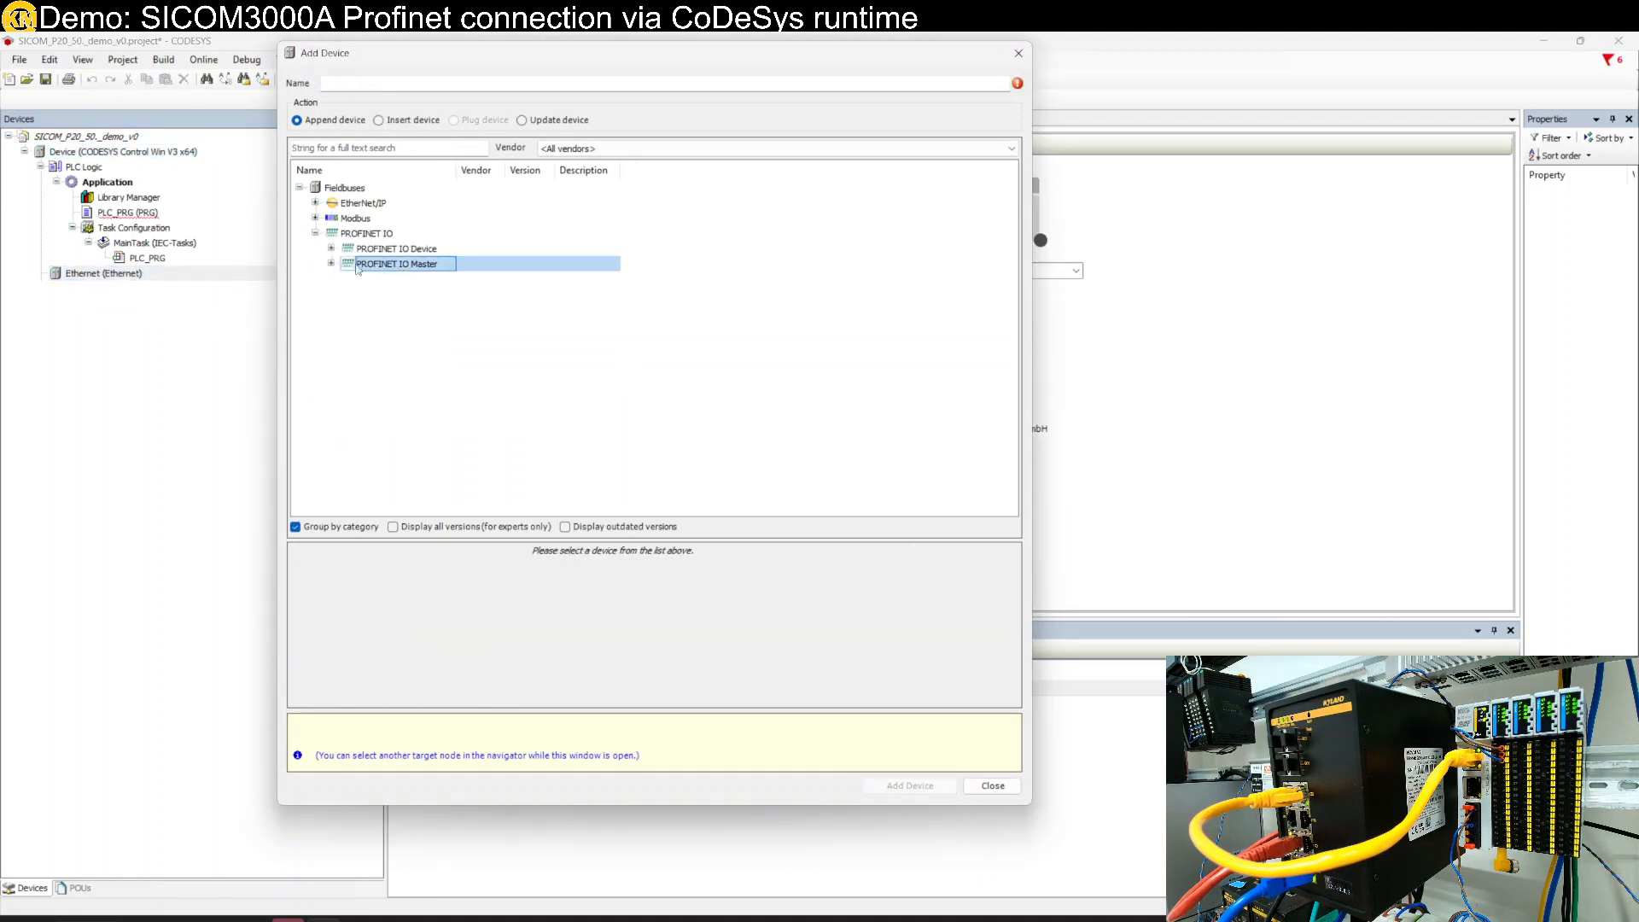
{"action": "left_click", "coordinate": [331, 264]}
{"action": "left_click", "coordinate": [388, 279]}
{"action": "double_click", "coordinate": [388, 279]}
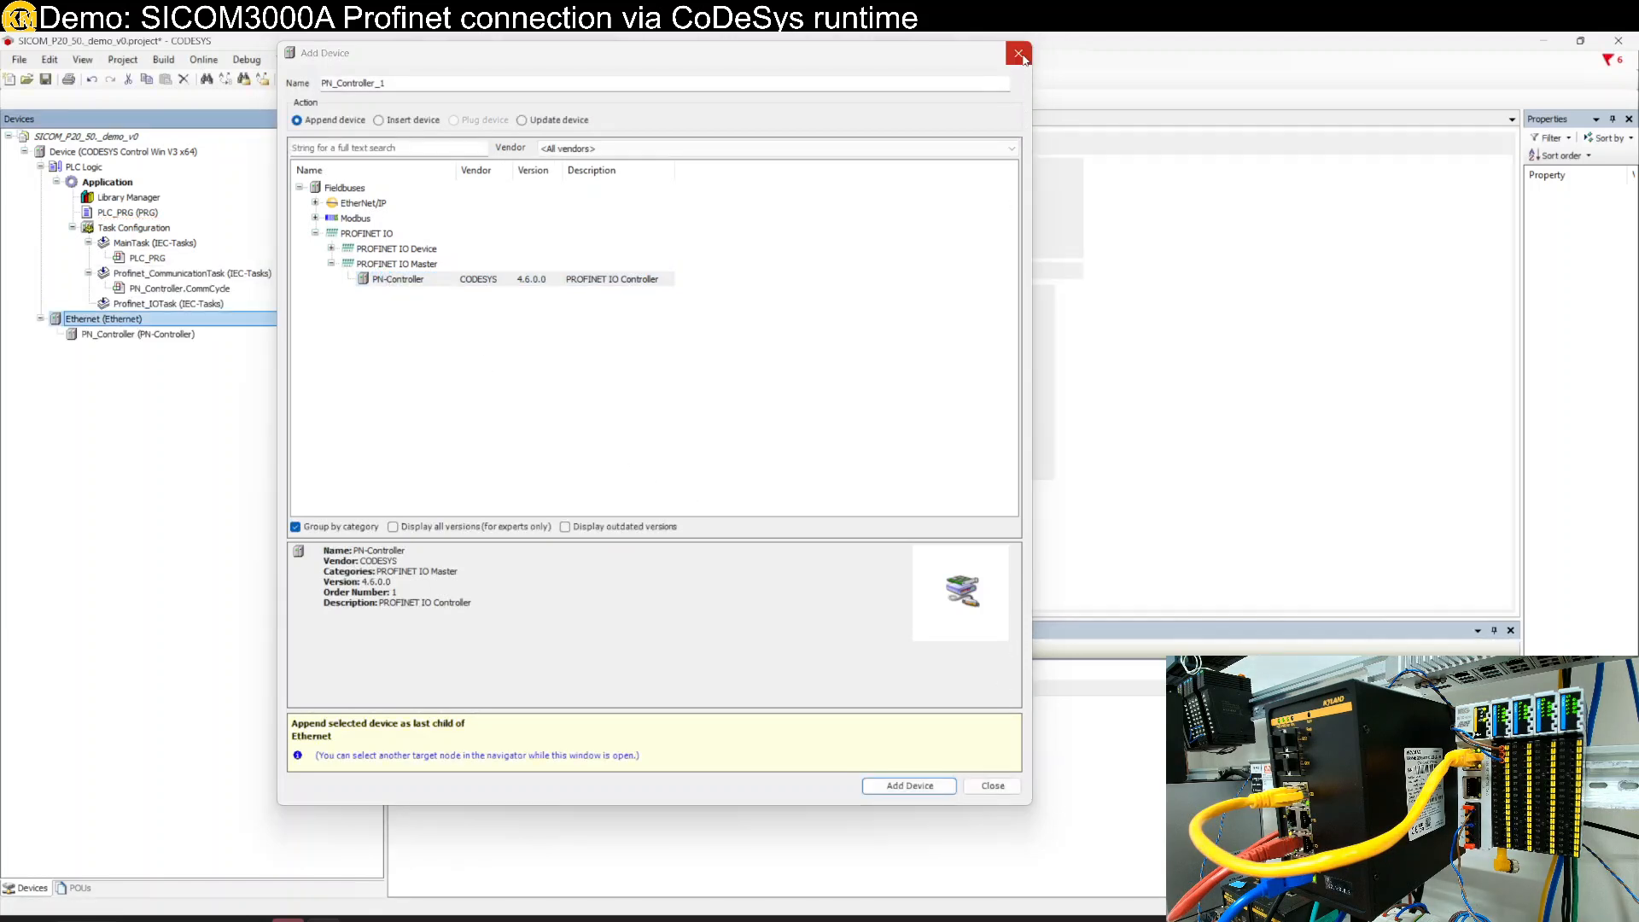
{"action": "key", "text": "Escape"}
- Add the SICOM3000A-4GX8GE-L2 switch from Network Components under PN_Controller and select it
{"action": "right_click", "coordinate": [176, 336]}
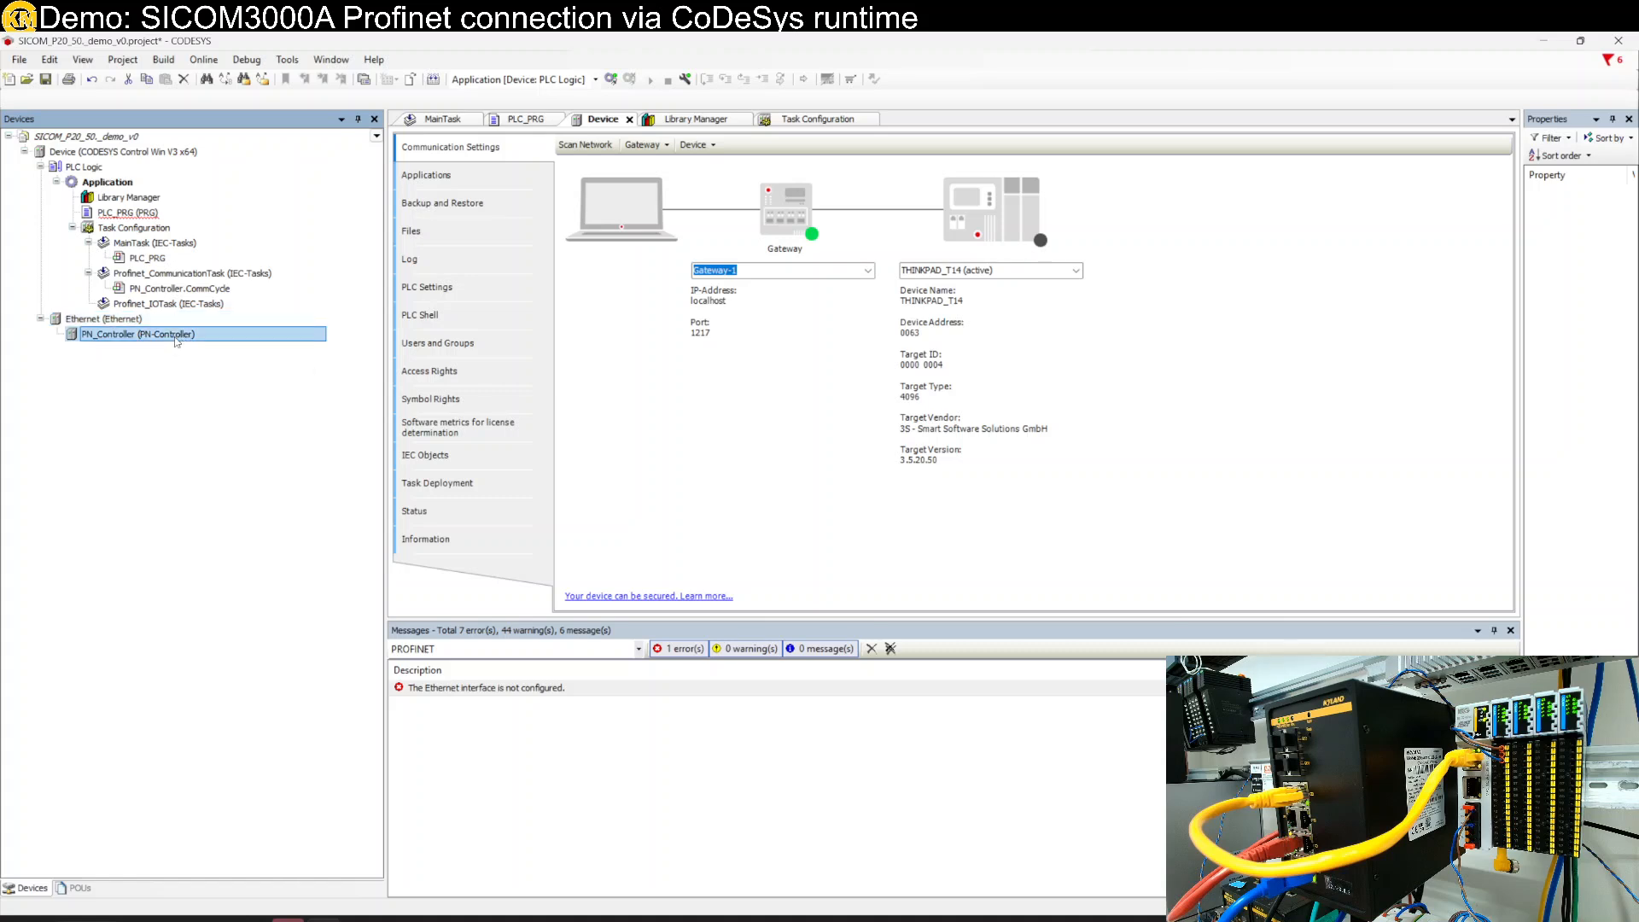
{"action": "left_click", "coordinate": [272, 503]}
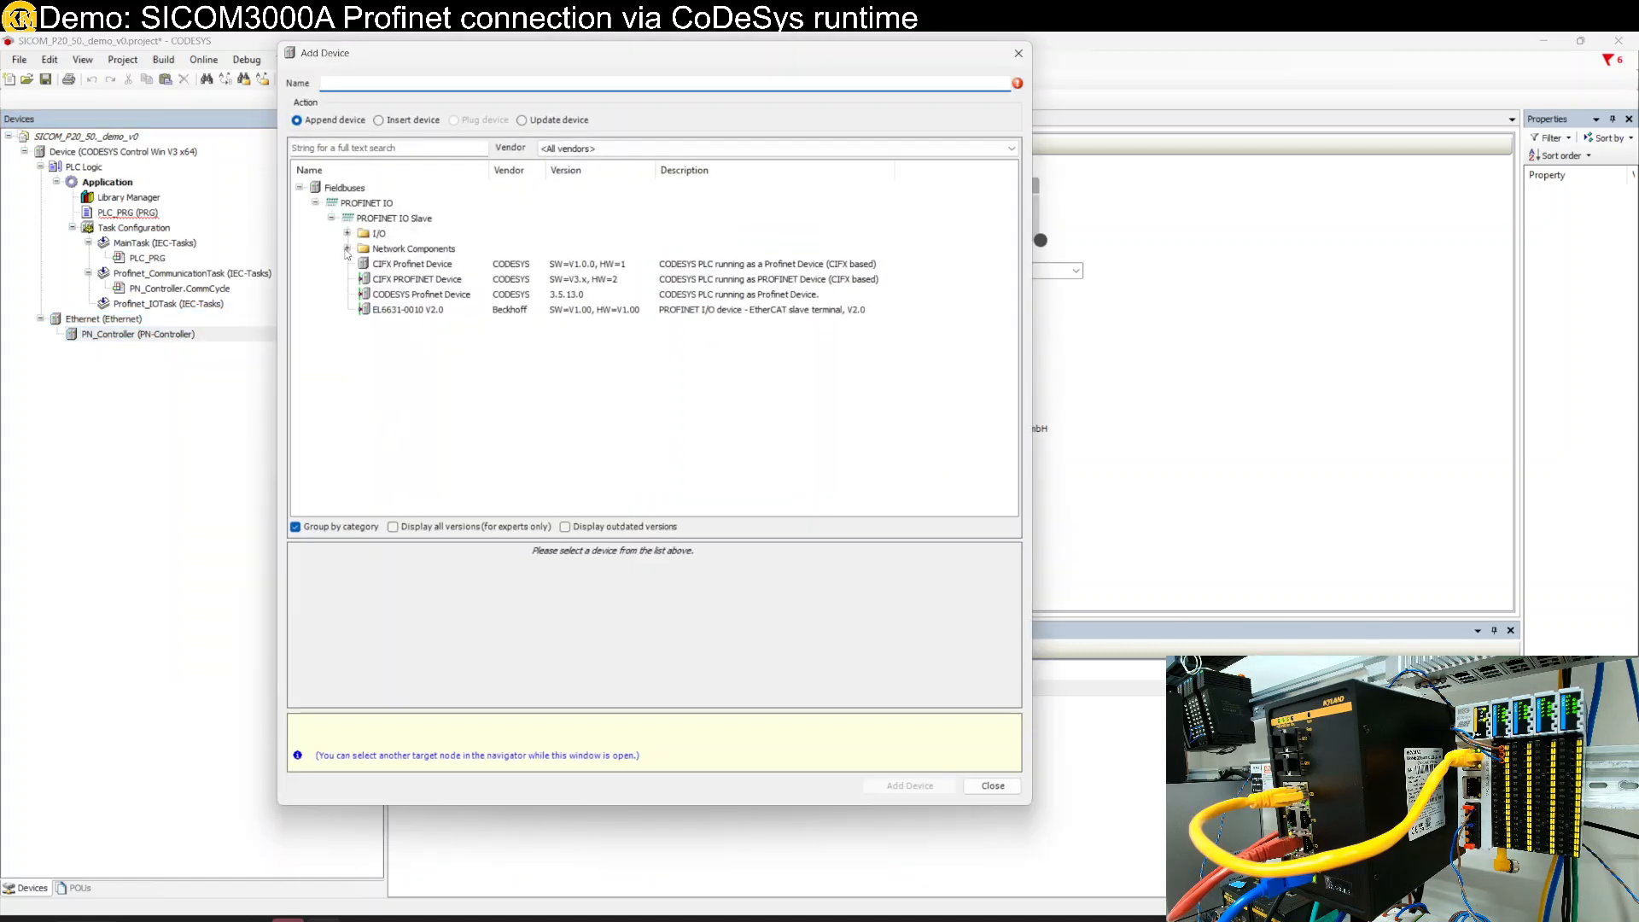
{"action": "left_click", "coordinate": [347, 249]}
{"action": "left_click", "coordinate": [427, 297]}
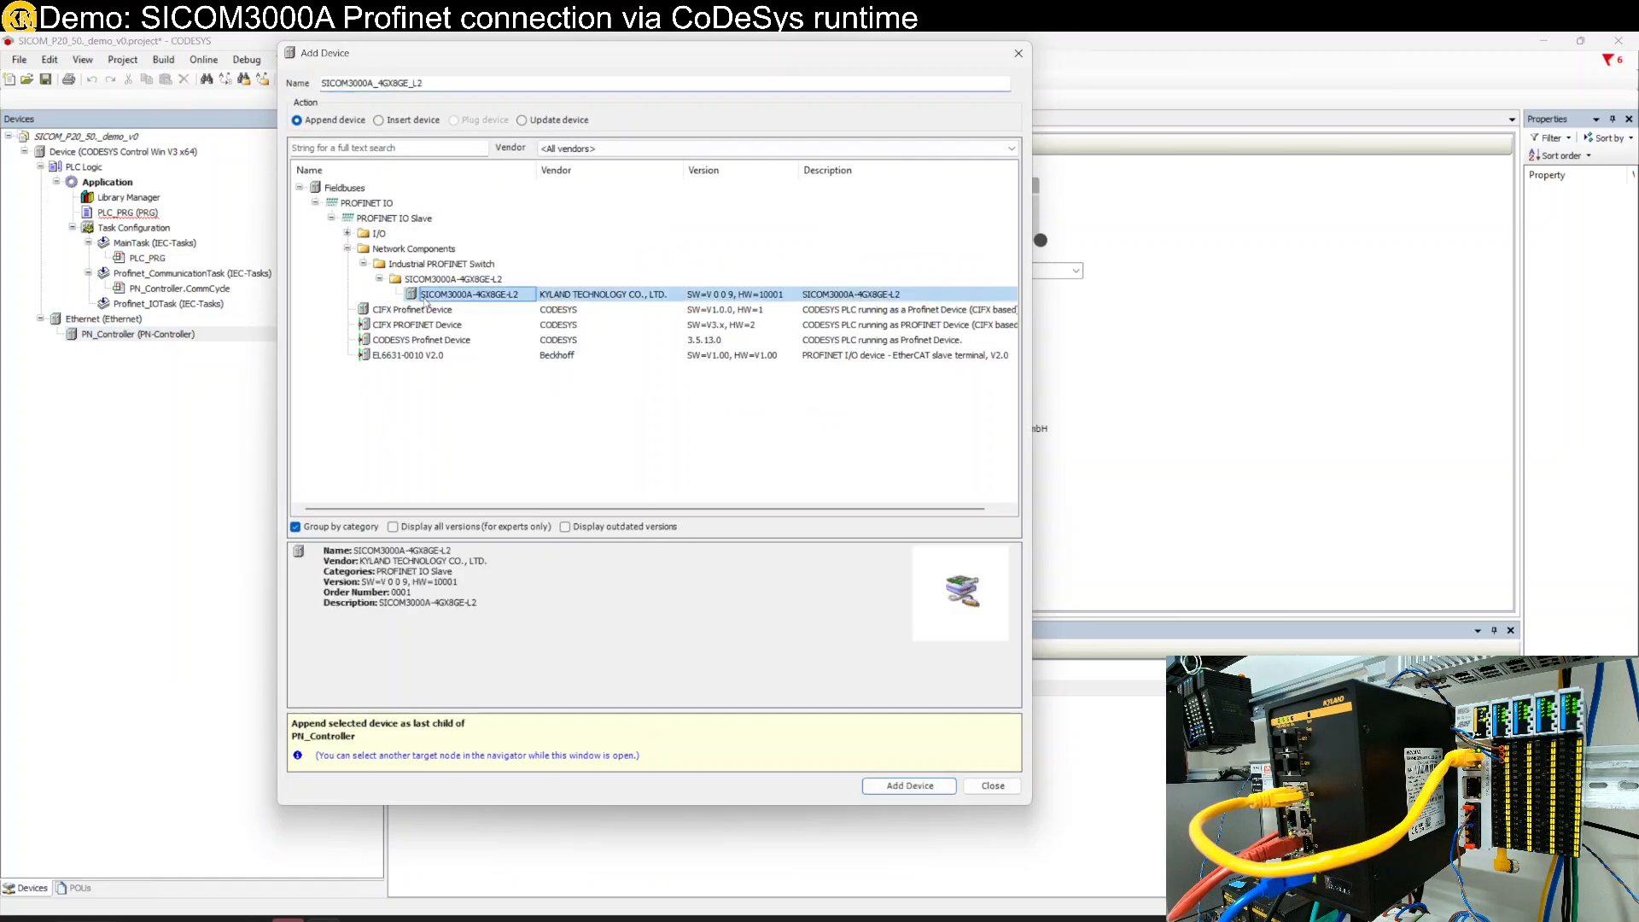
{"action": "double_click", "coordinate": [482, 295]}
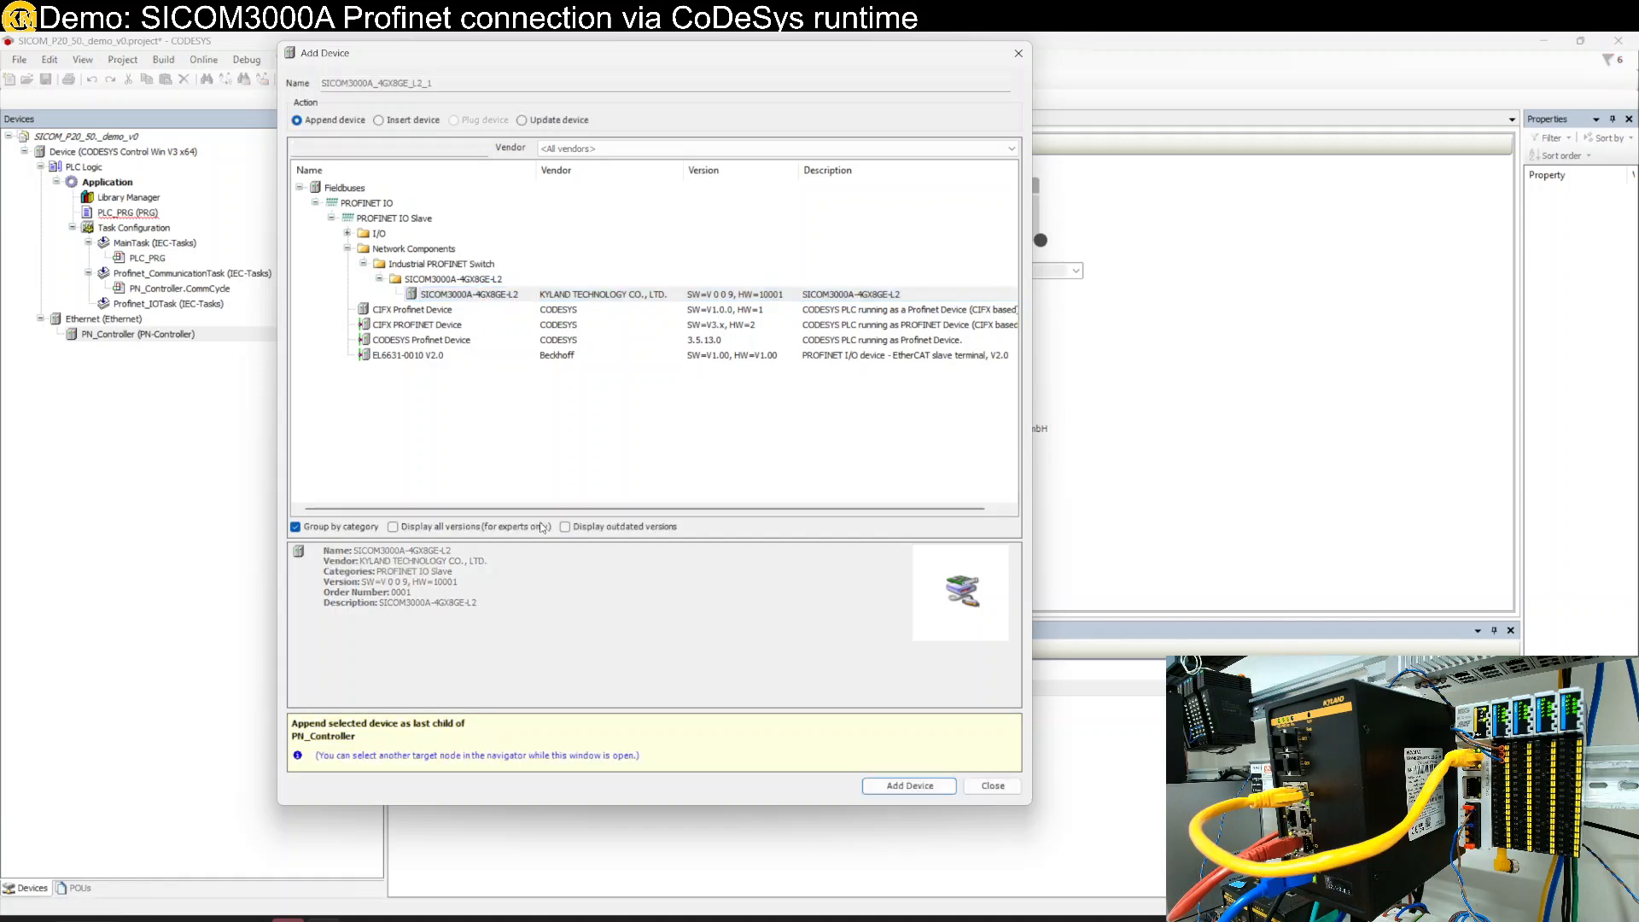
{"action": "left_click", "coordinate": [1013, 791]}
{"action": "left_click", "coordinate": [1013, 792]}
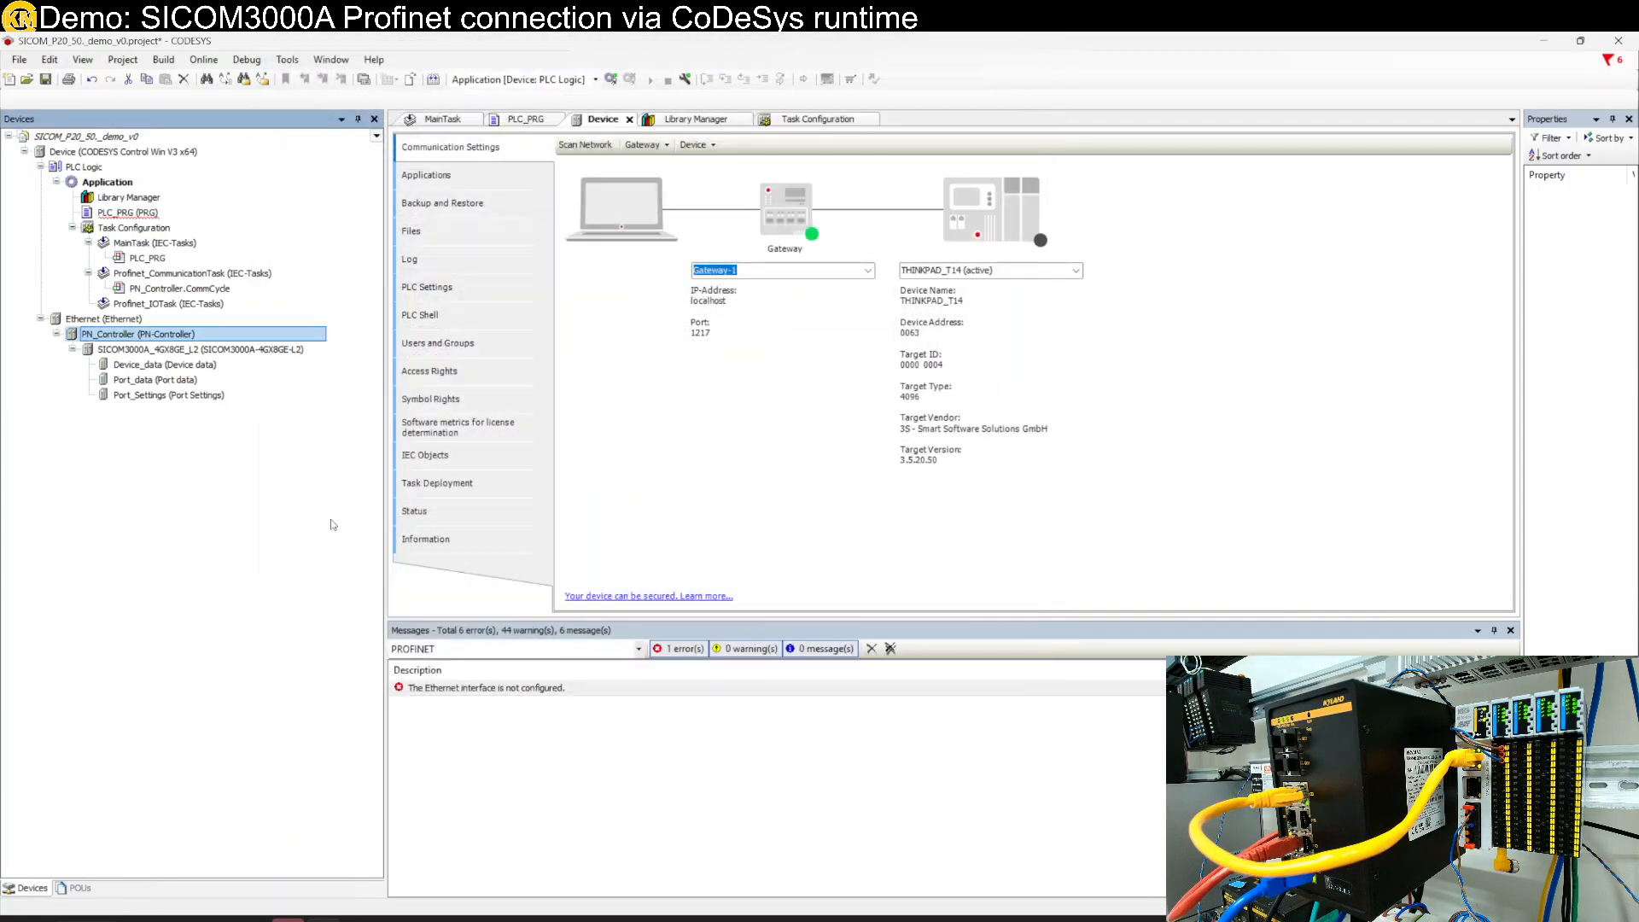
{"action": "left_click", "coordinate": [143, 350]}
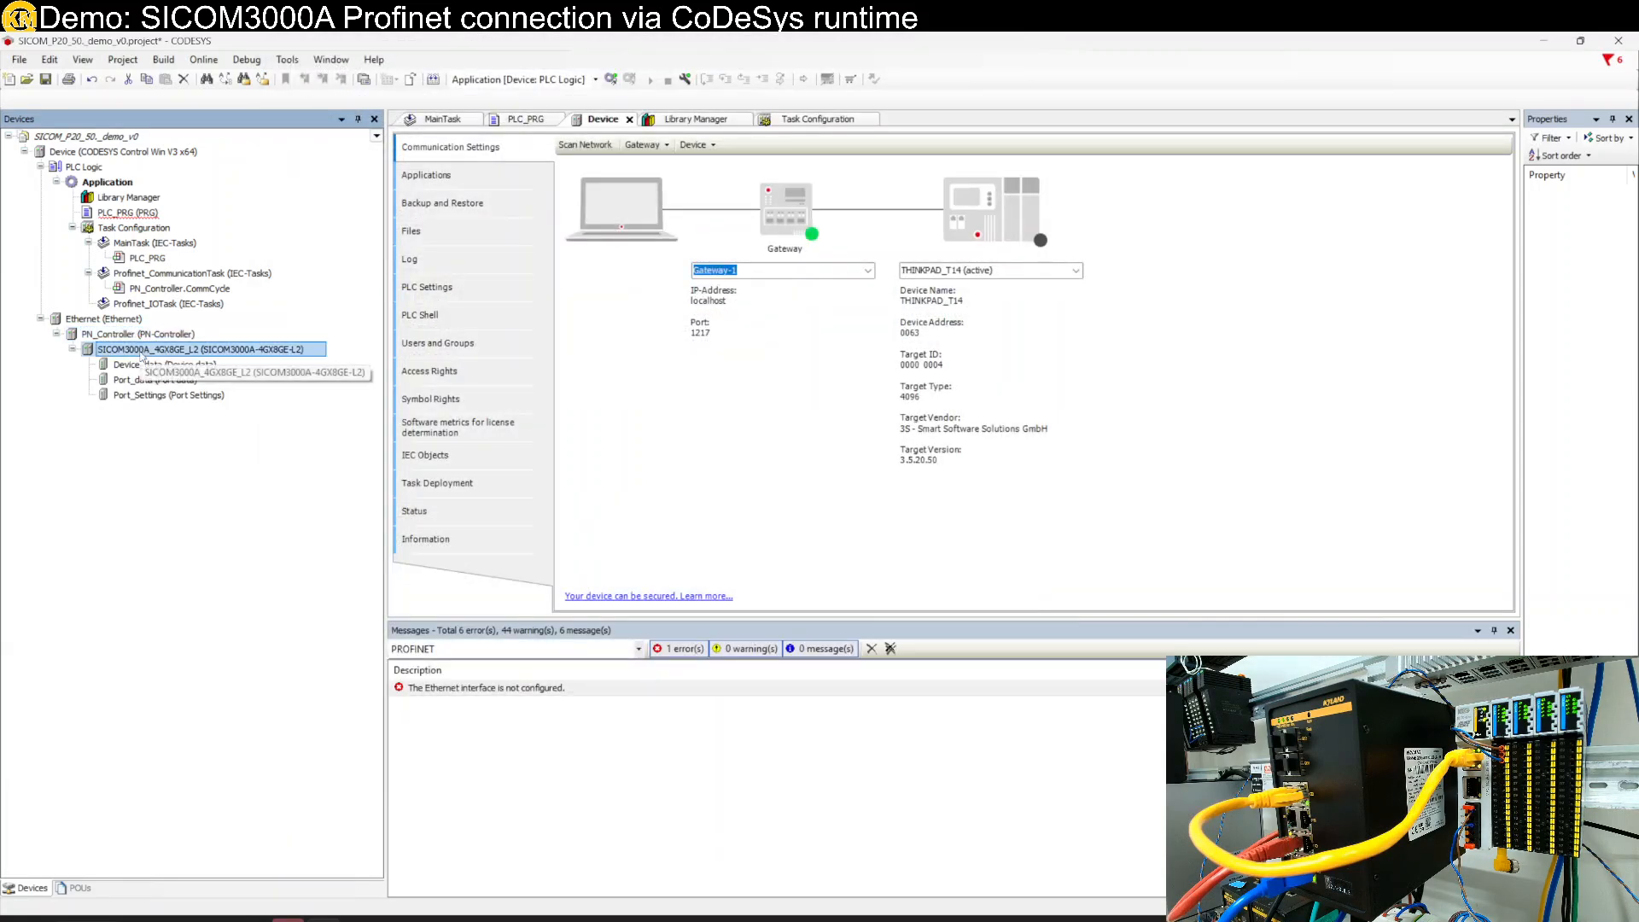
- Open the SICOM3000A_4GX8GE_L2 configuration and select its station name sicom3000a-4gx8ge-l2
{"action": "double_click", "coordinate": [153, 351]}
{"action": "left_click_drag", "start_coordinate": [776, 144], "coordinate": [634, 150]}
{"action": "key", "text": "ctrl+c"}
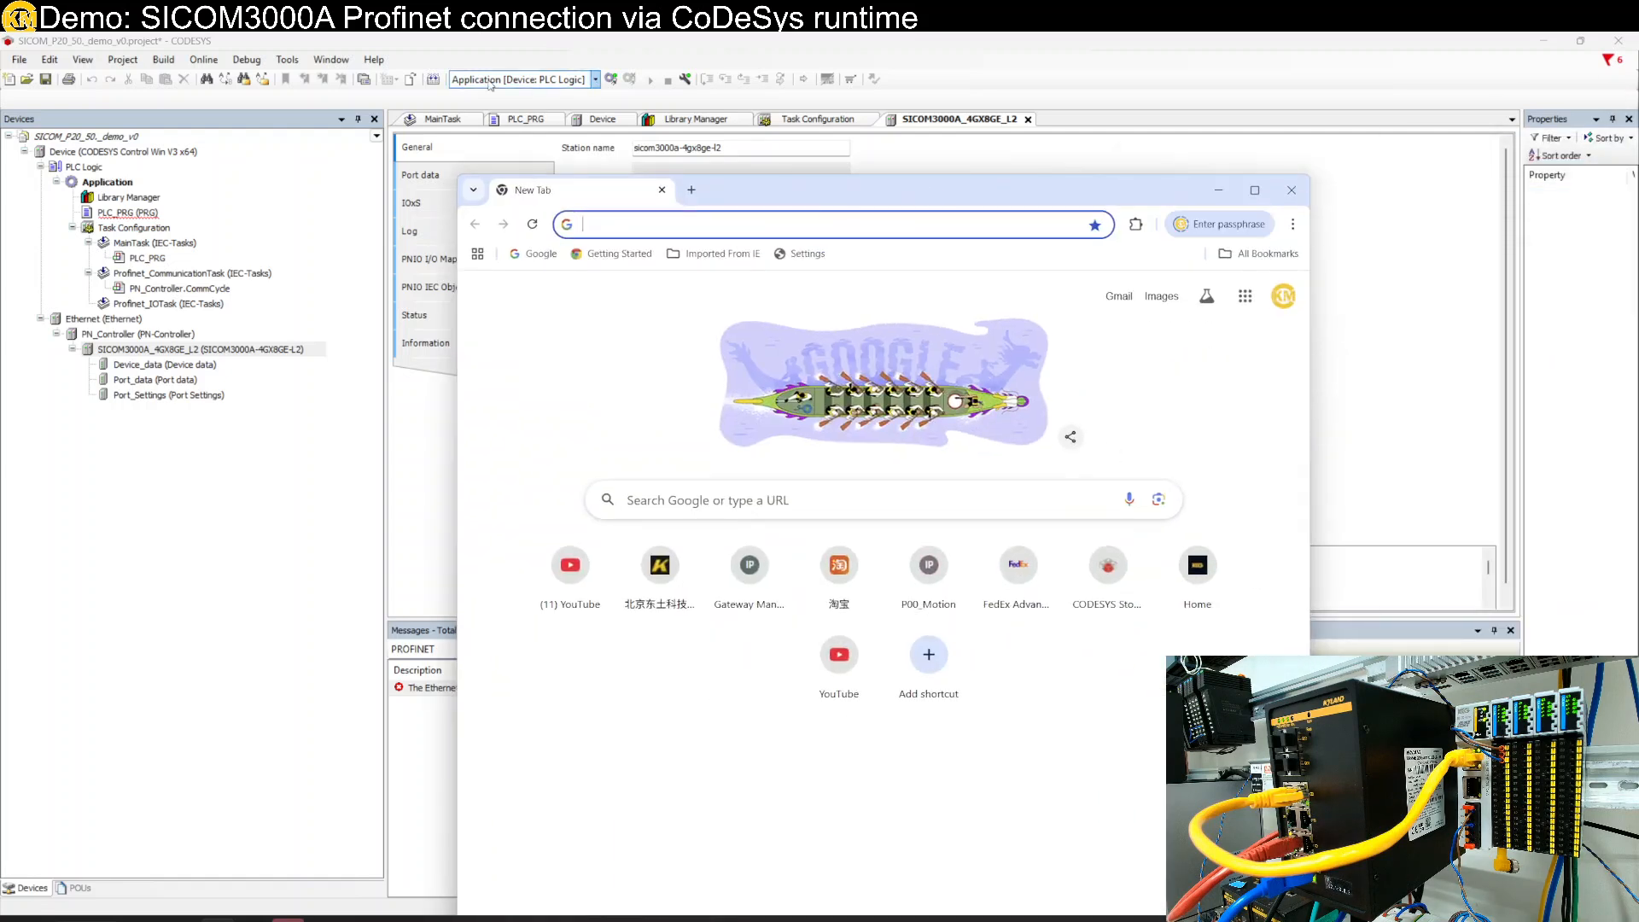
- Load the switch's login page at 192.168.0.2 in Chrome
{"action": "type", "text": "192.168.0."}
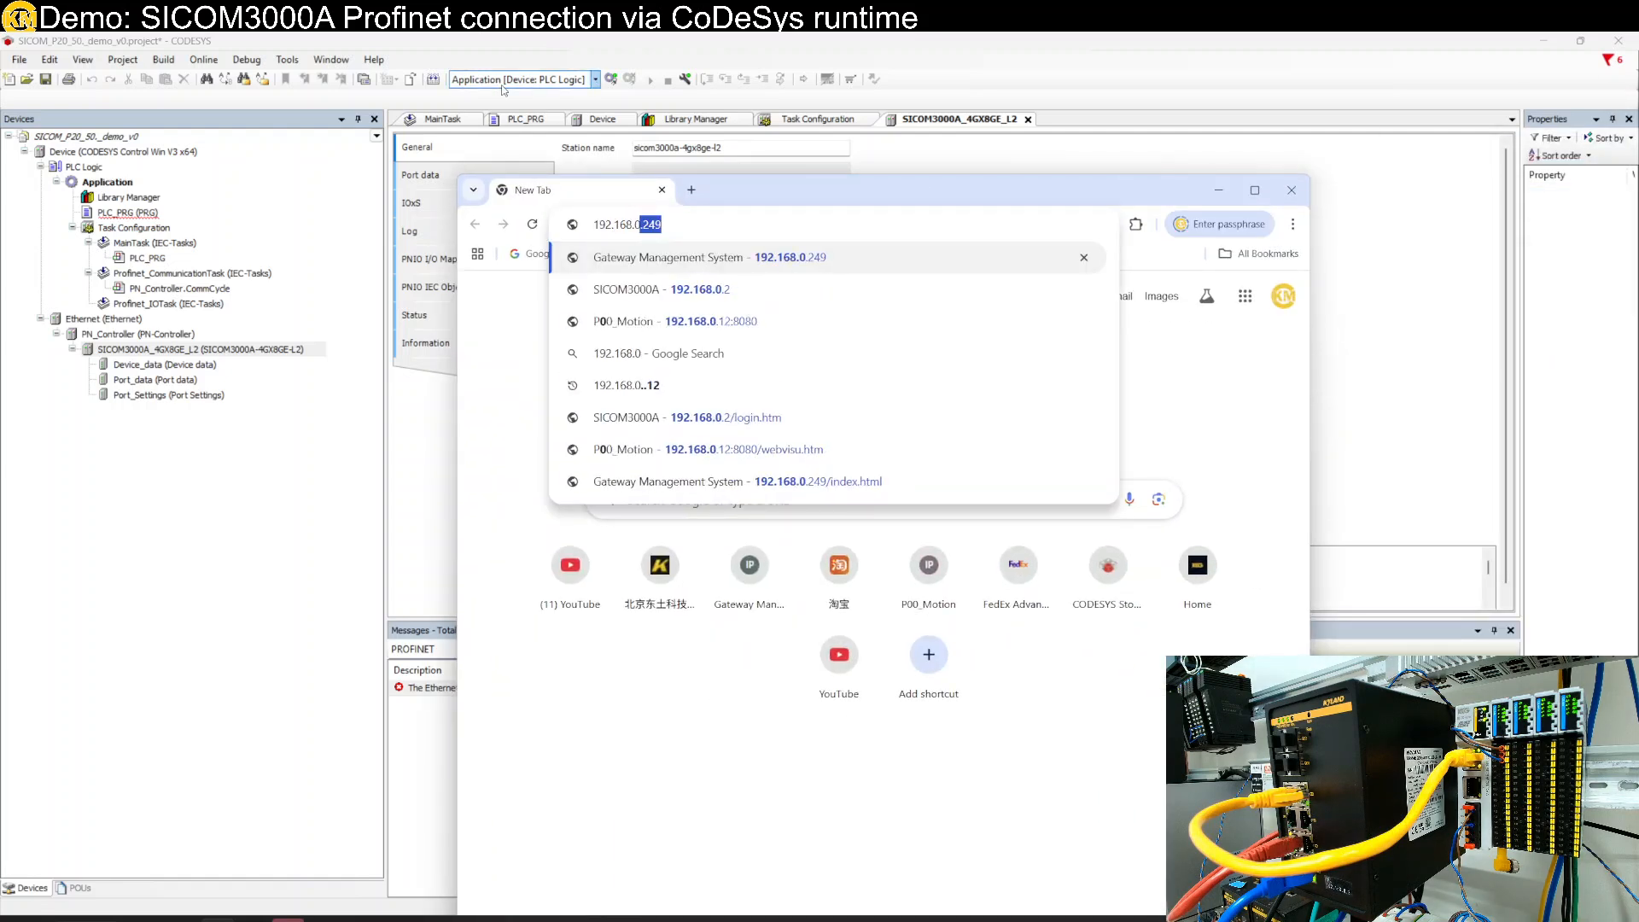
{"action": "type", "text": "2"}
{"action": "key", "text": "Delete"}
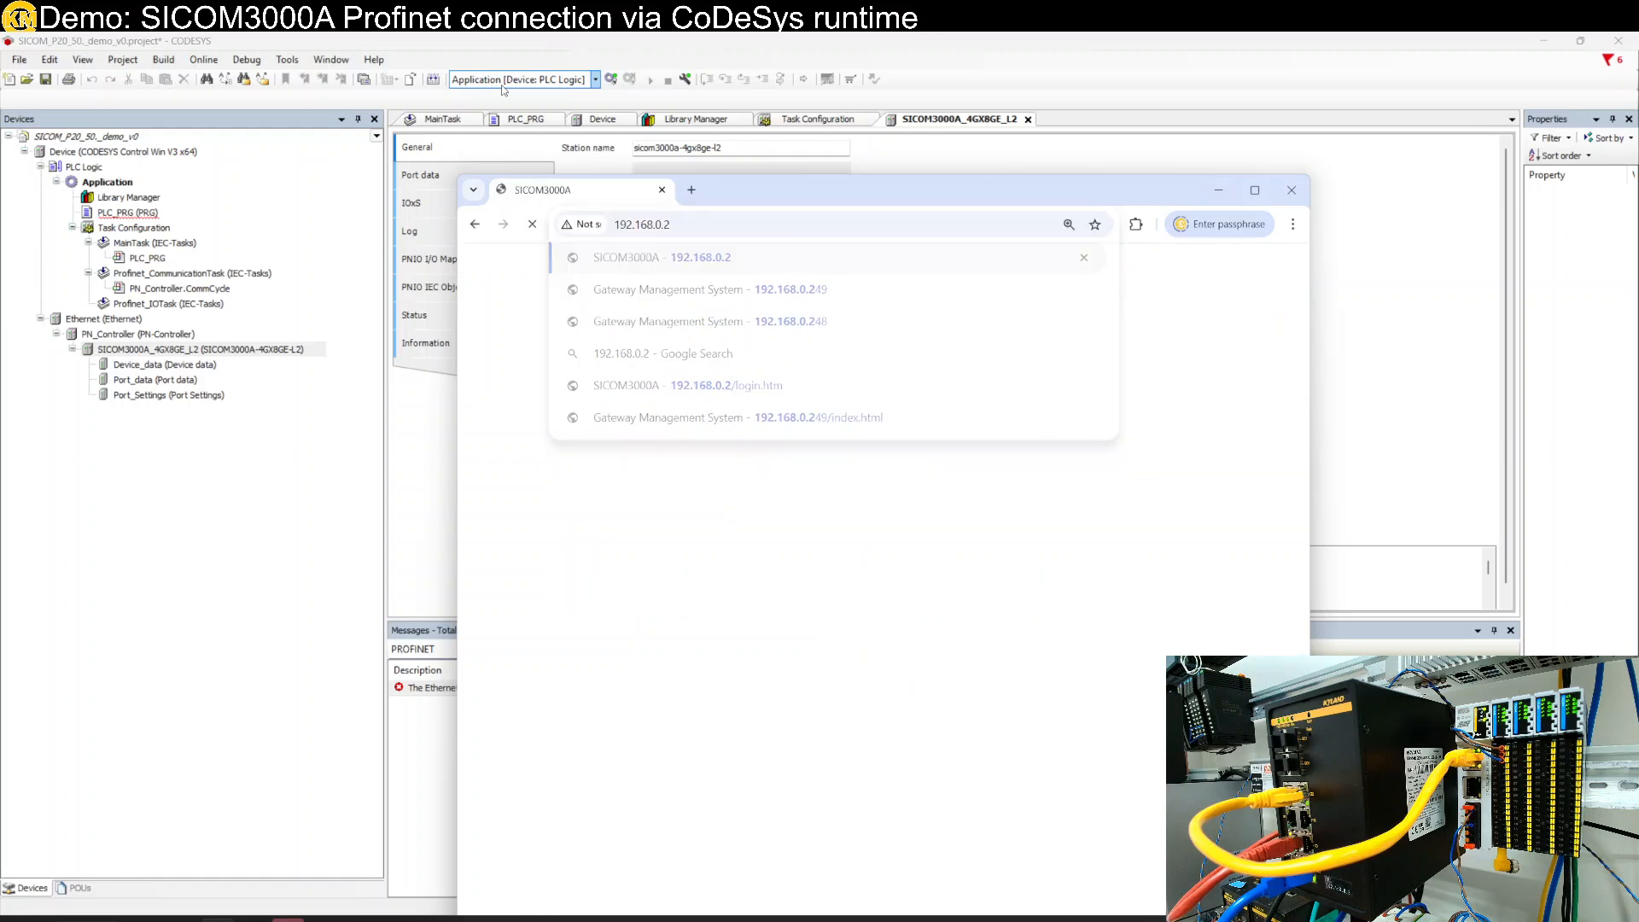
{"action": "key", "text": "Return"}
- Log in with the saved username, the account password and the verification code
{"action": "left_click", "coordinate": [833, 522]}
{"action": "left_click", "coordinate": [853, 551]}
{"action": "left_click", "coordinate": [839, 555]}
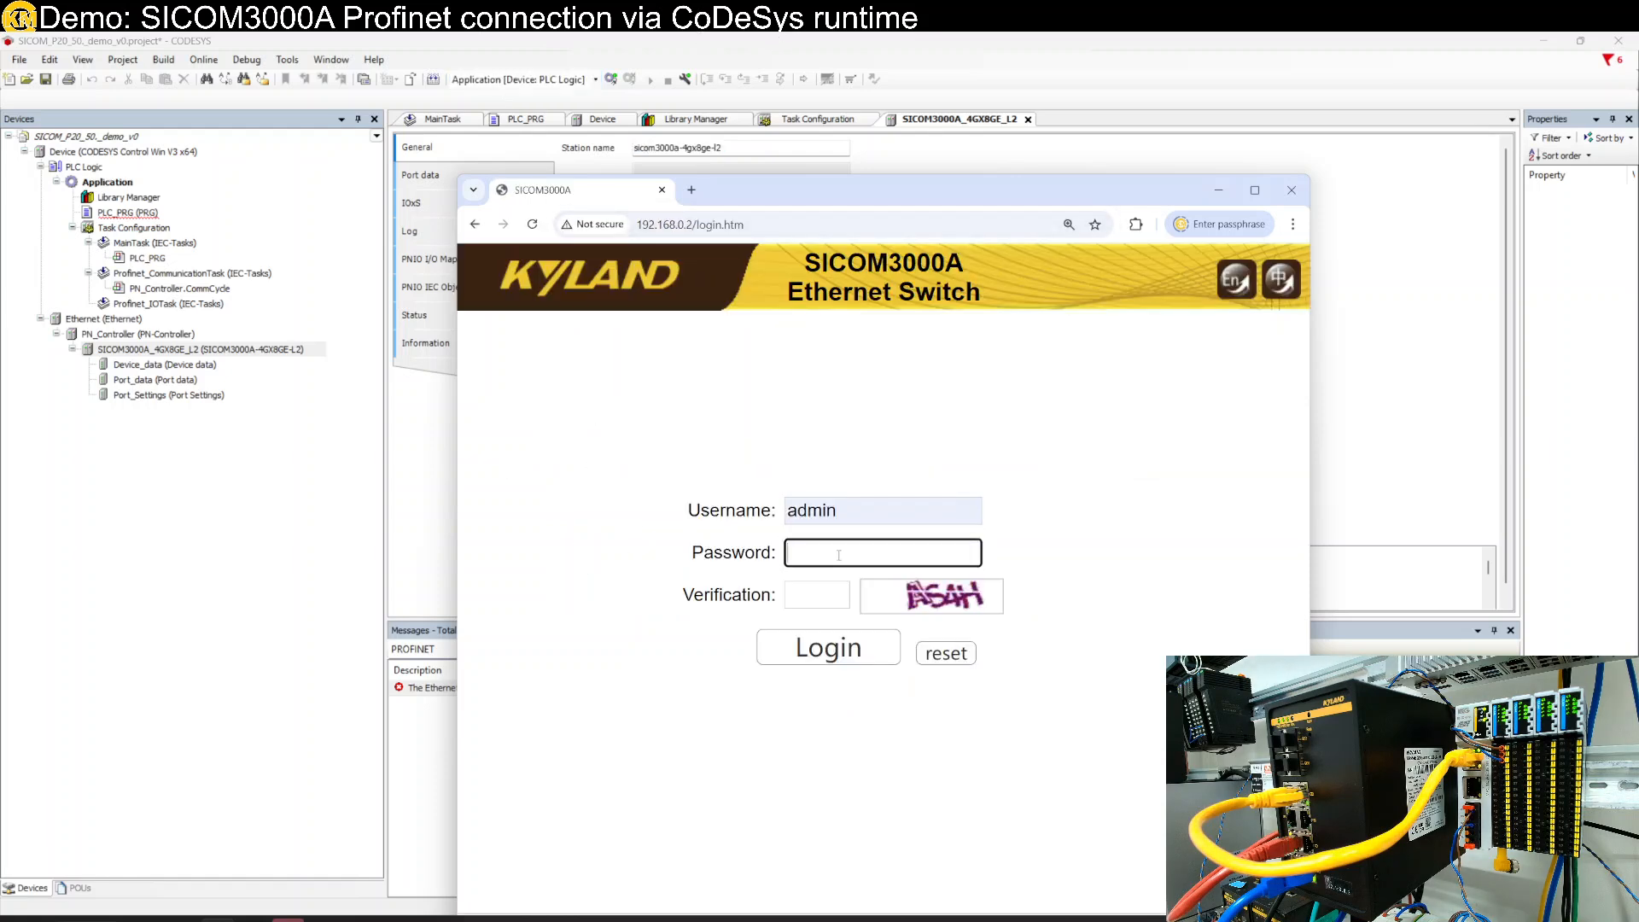
{"action": "type", "text": "123"}
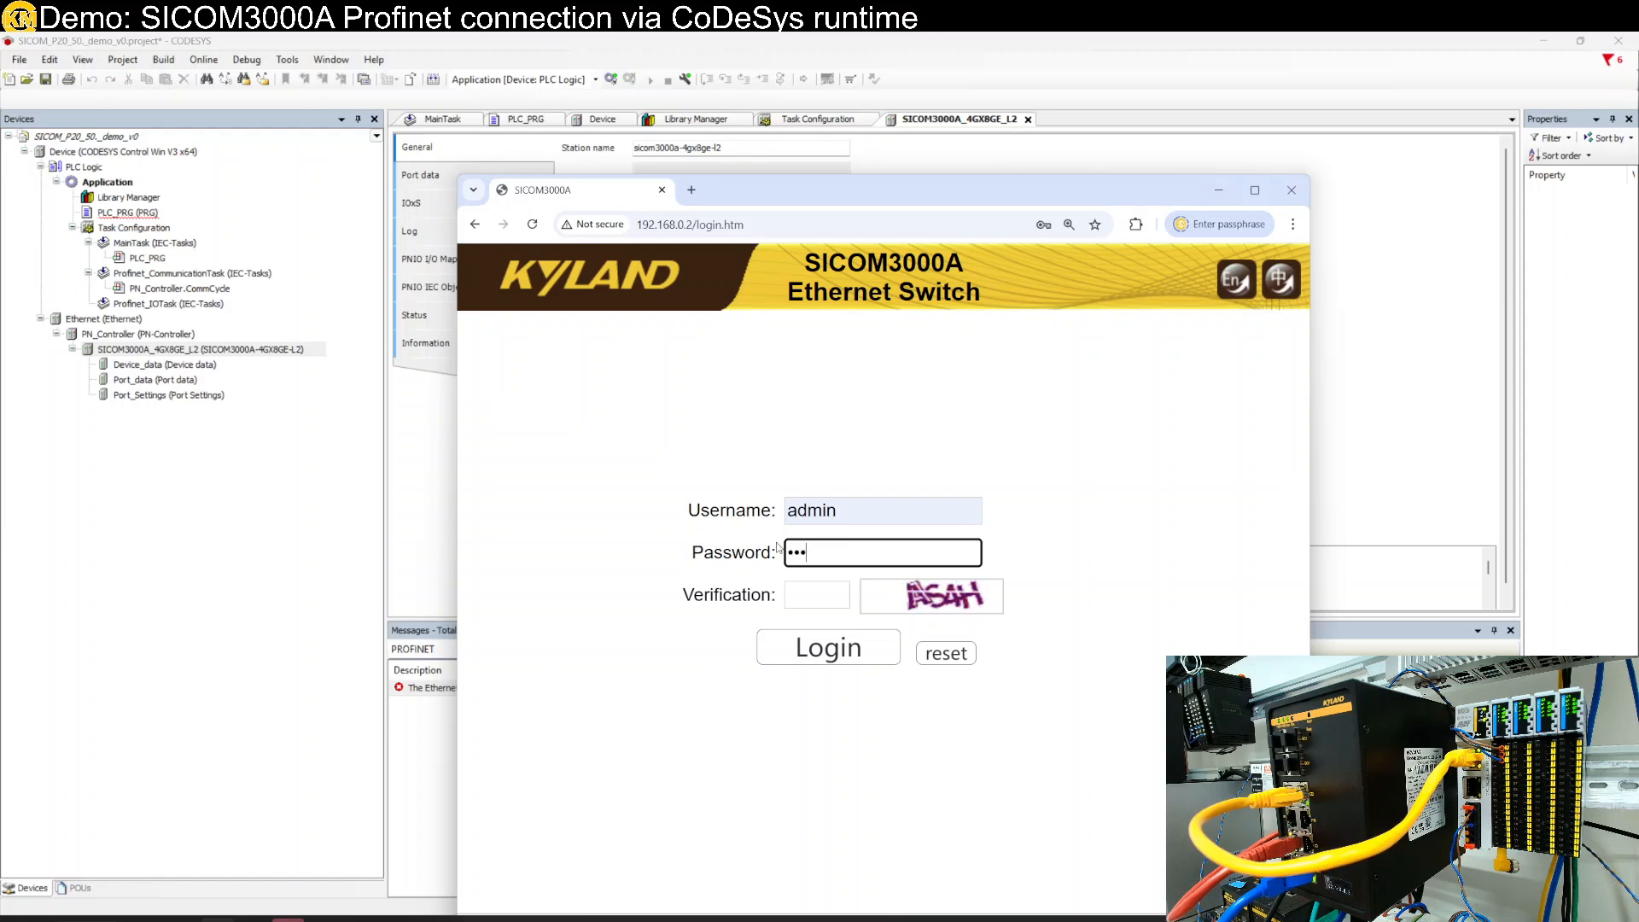
{"action": "left_click", "coordinate": [806, 589]}
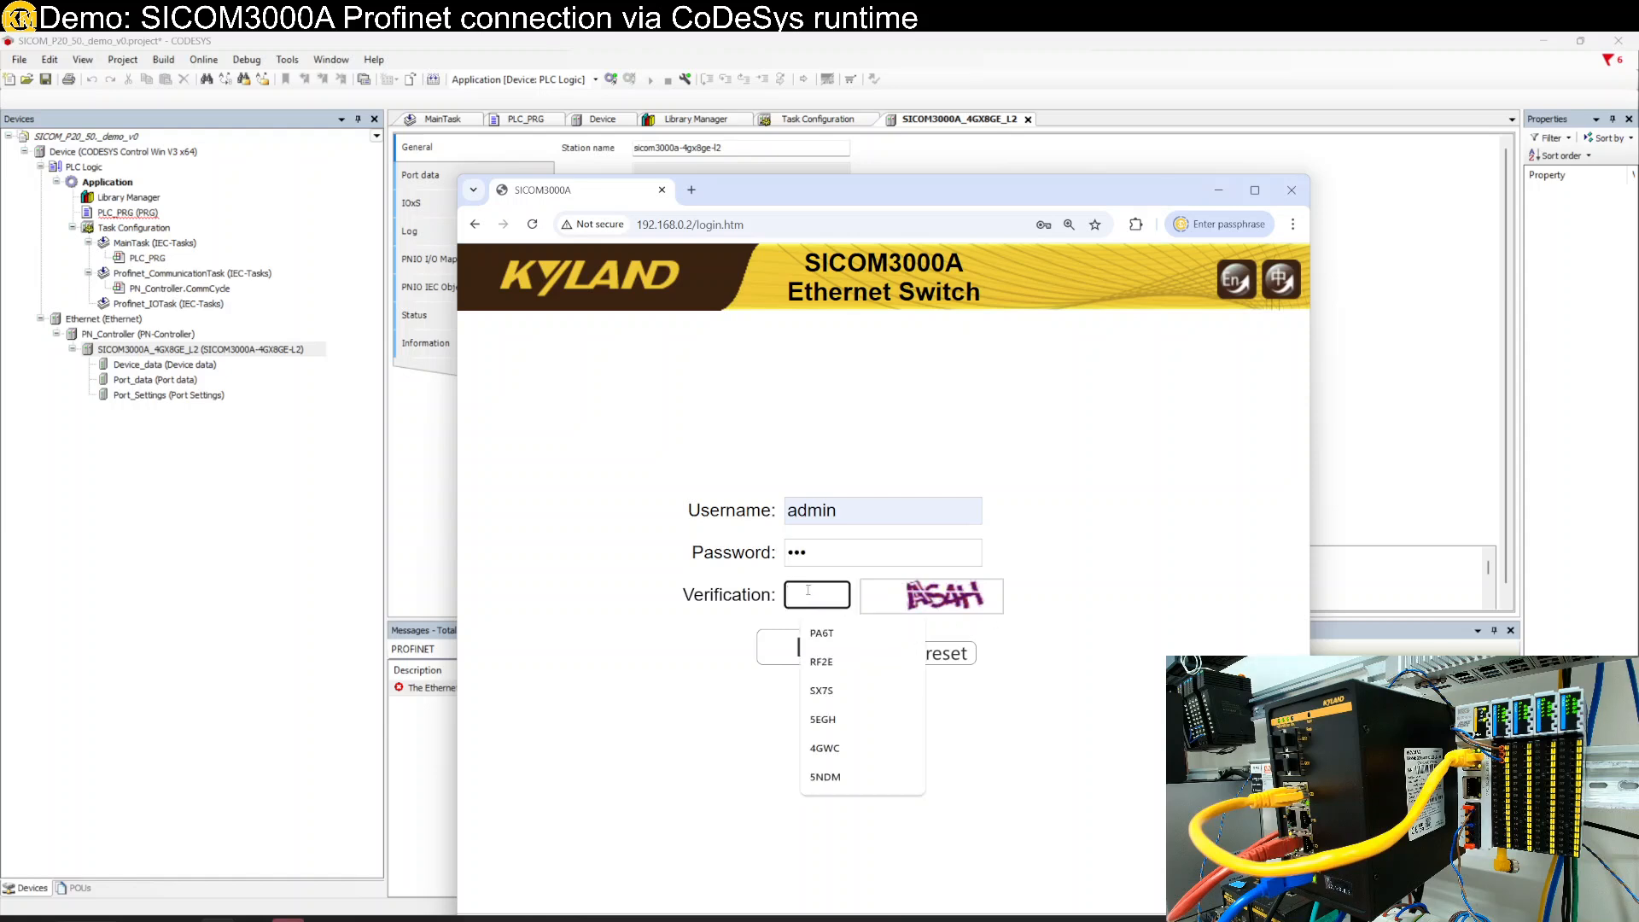
{"action": "type", "text": "A"}
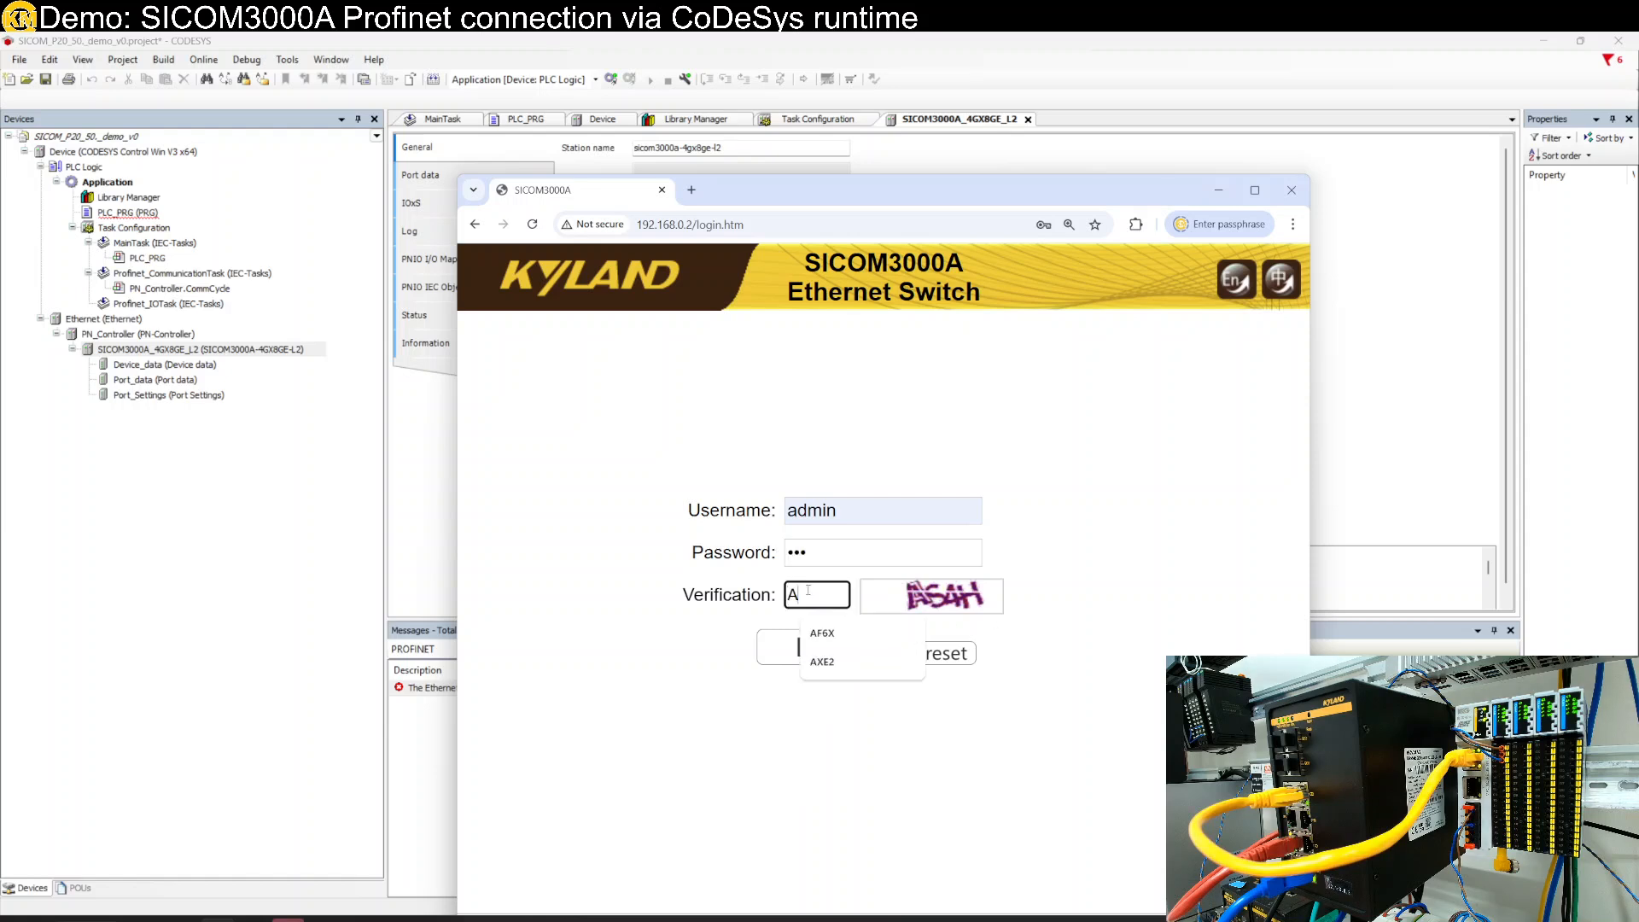
{"action": "type", "text": "S4H"}
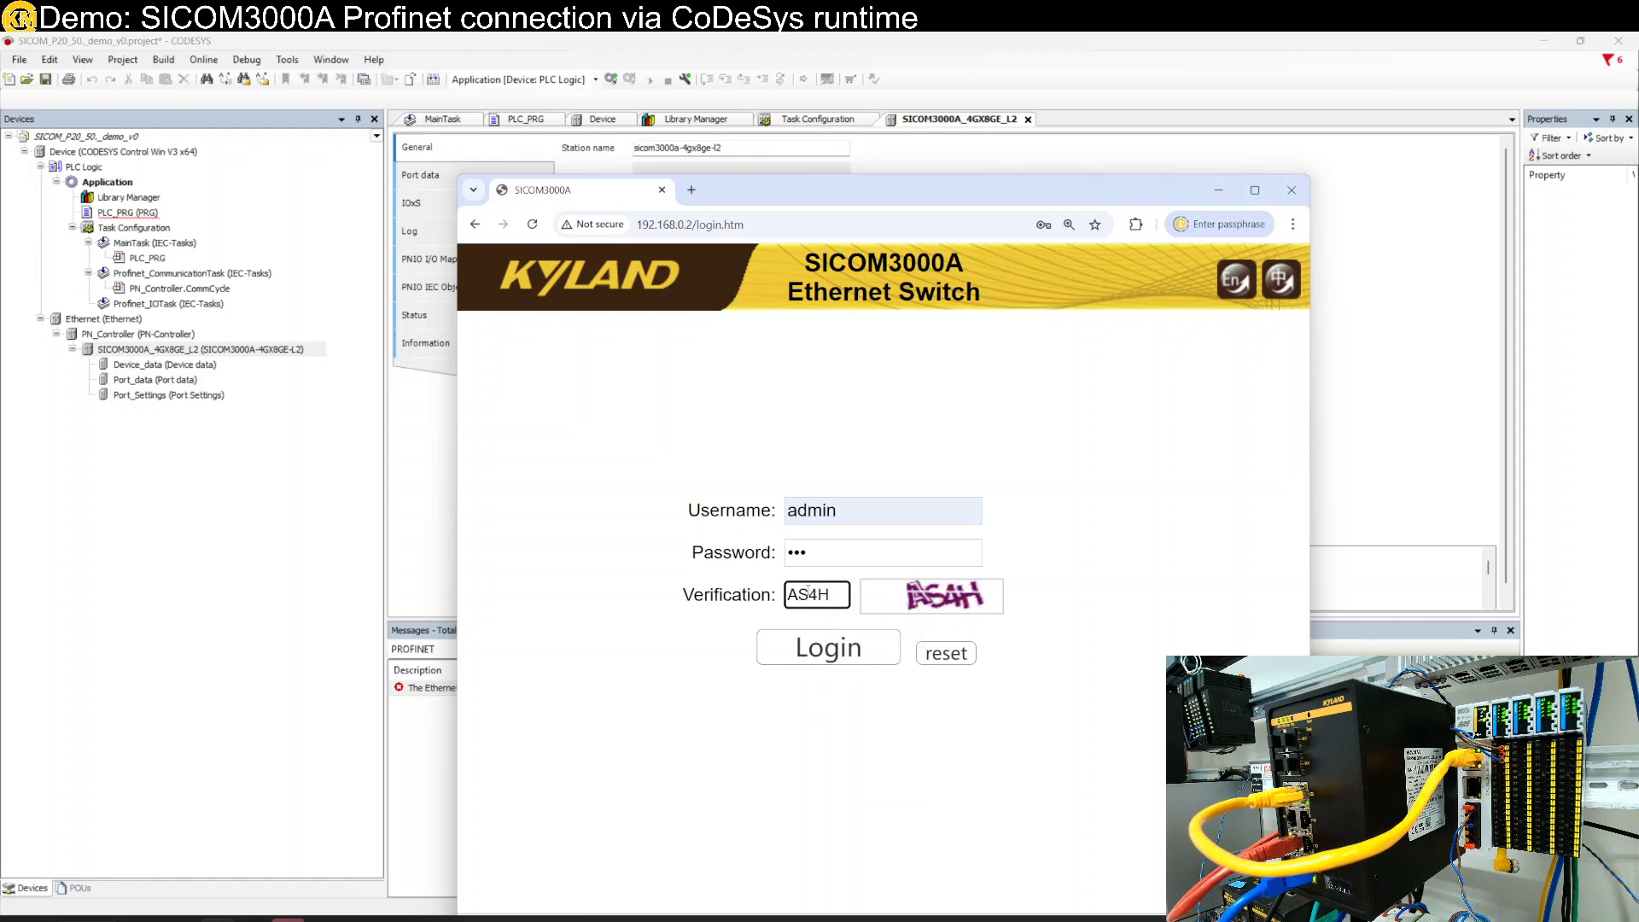
{"action": "left_click", "coordinate": [827, 650]}
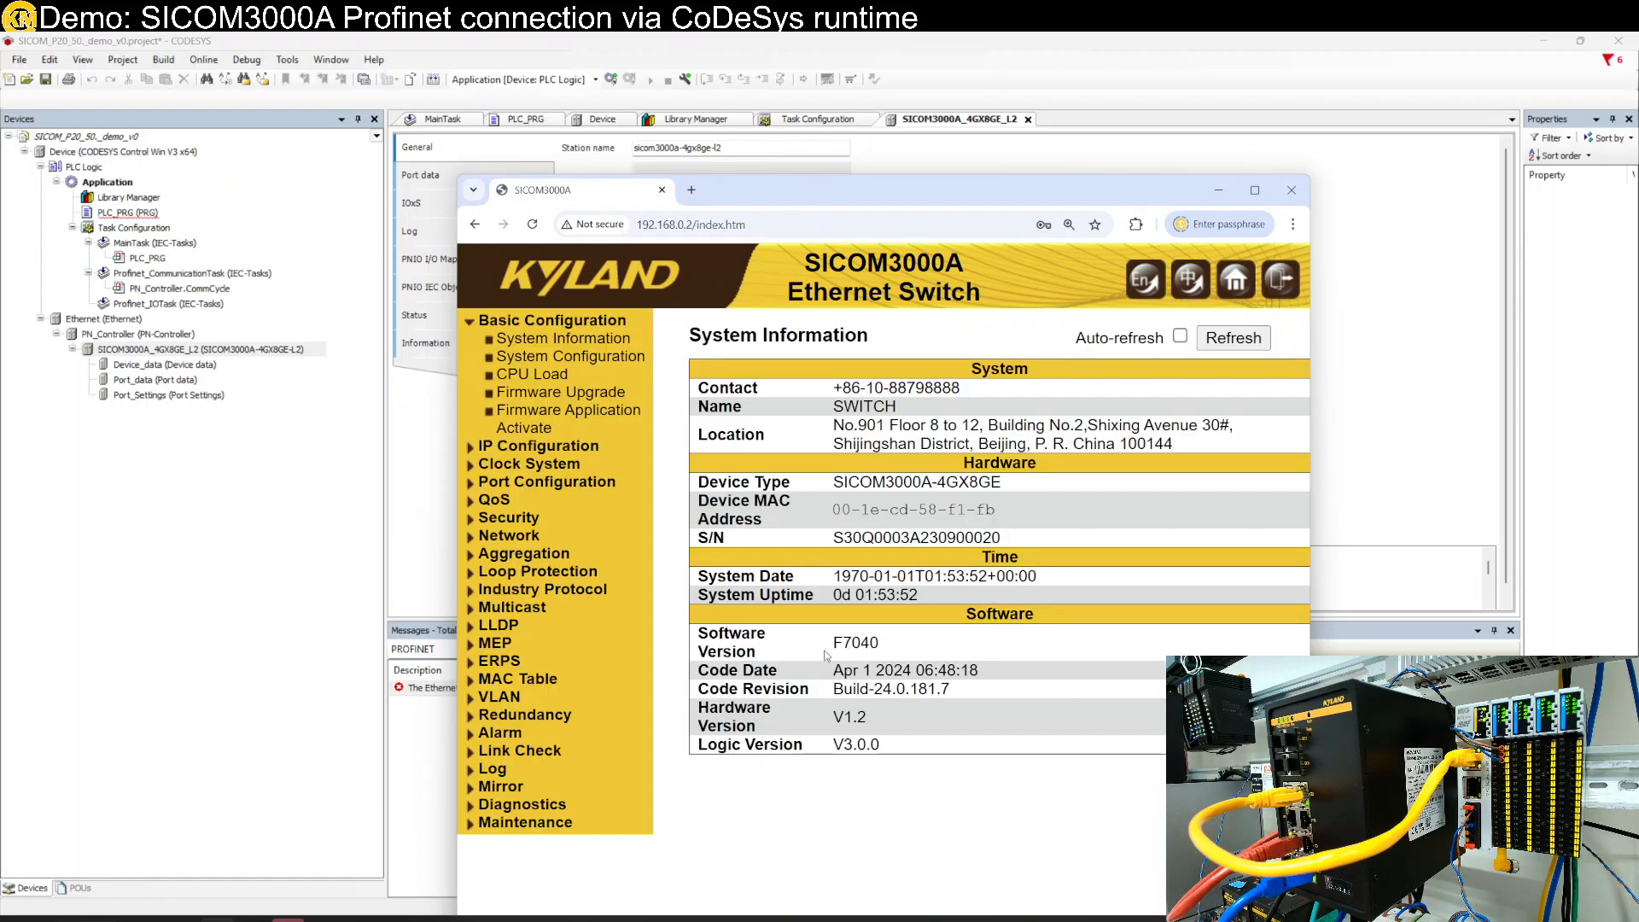
- Maximize the browser and look through the PROFINET and IP Configuration pages
{"action": "double_click", "coordinate": [988, 203]}
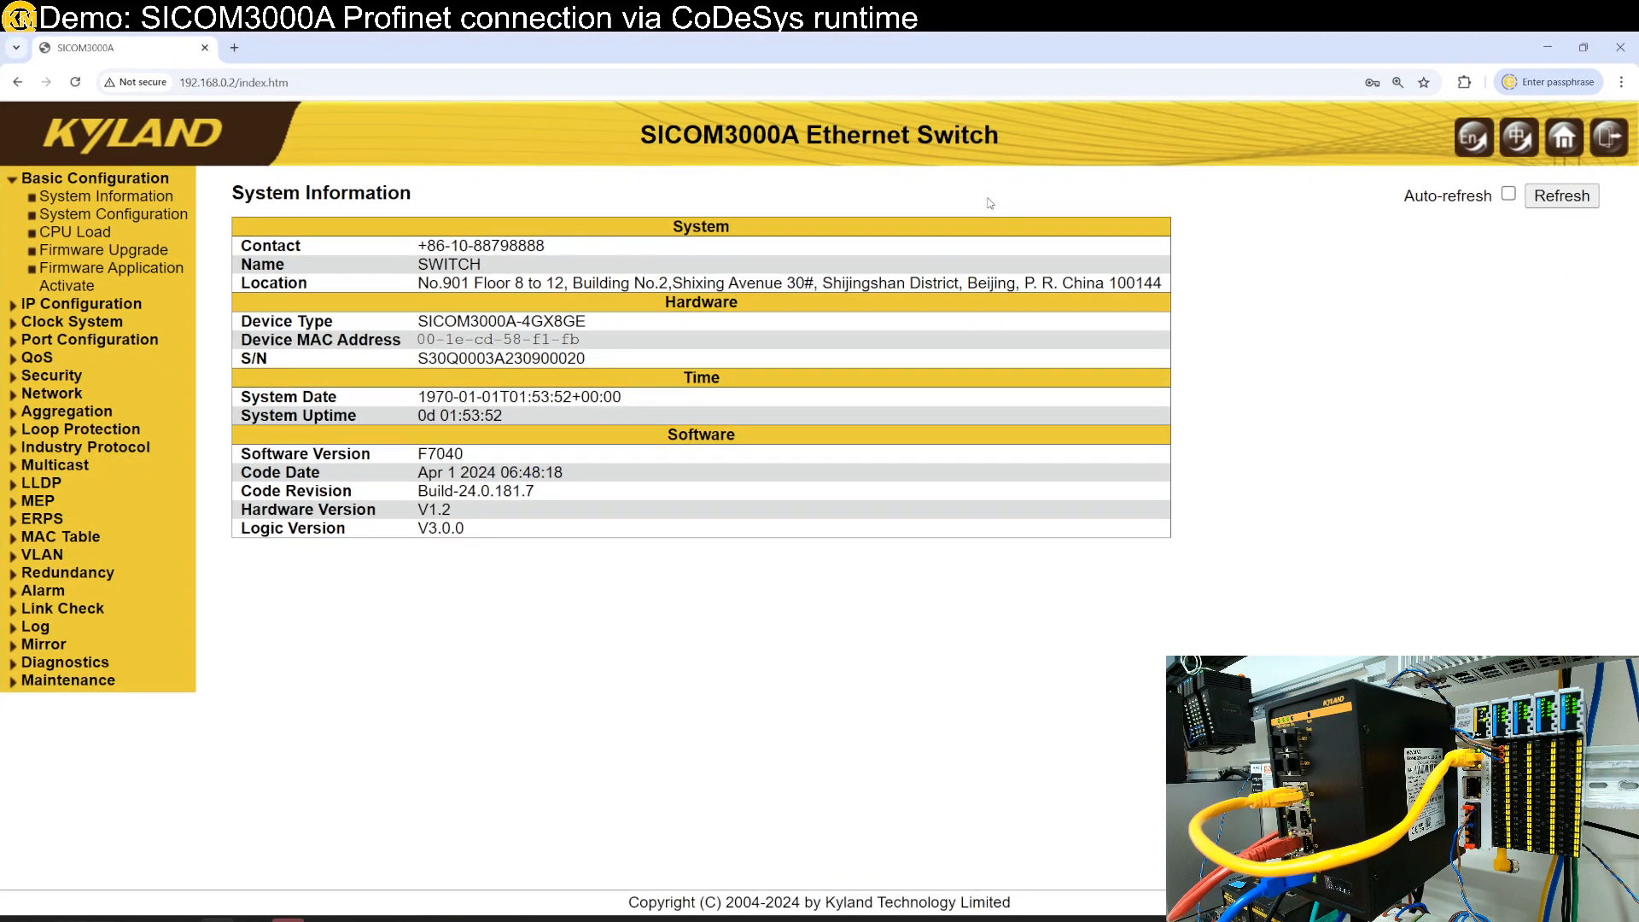
{"action": "left_click", "coordinate": [104, 449]}
{"action": "left_click", "coordinate": [73, 505]}
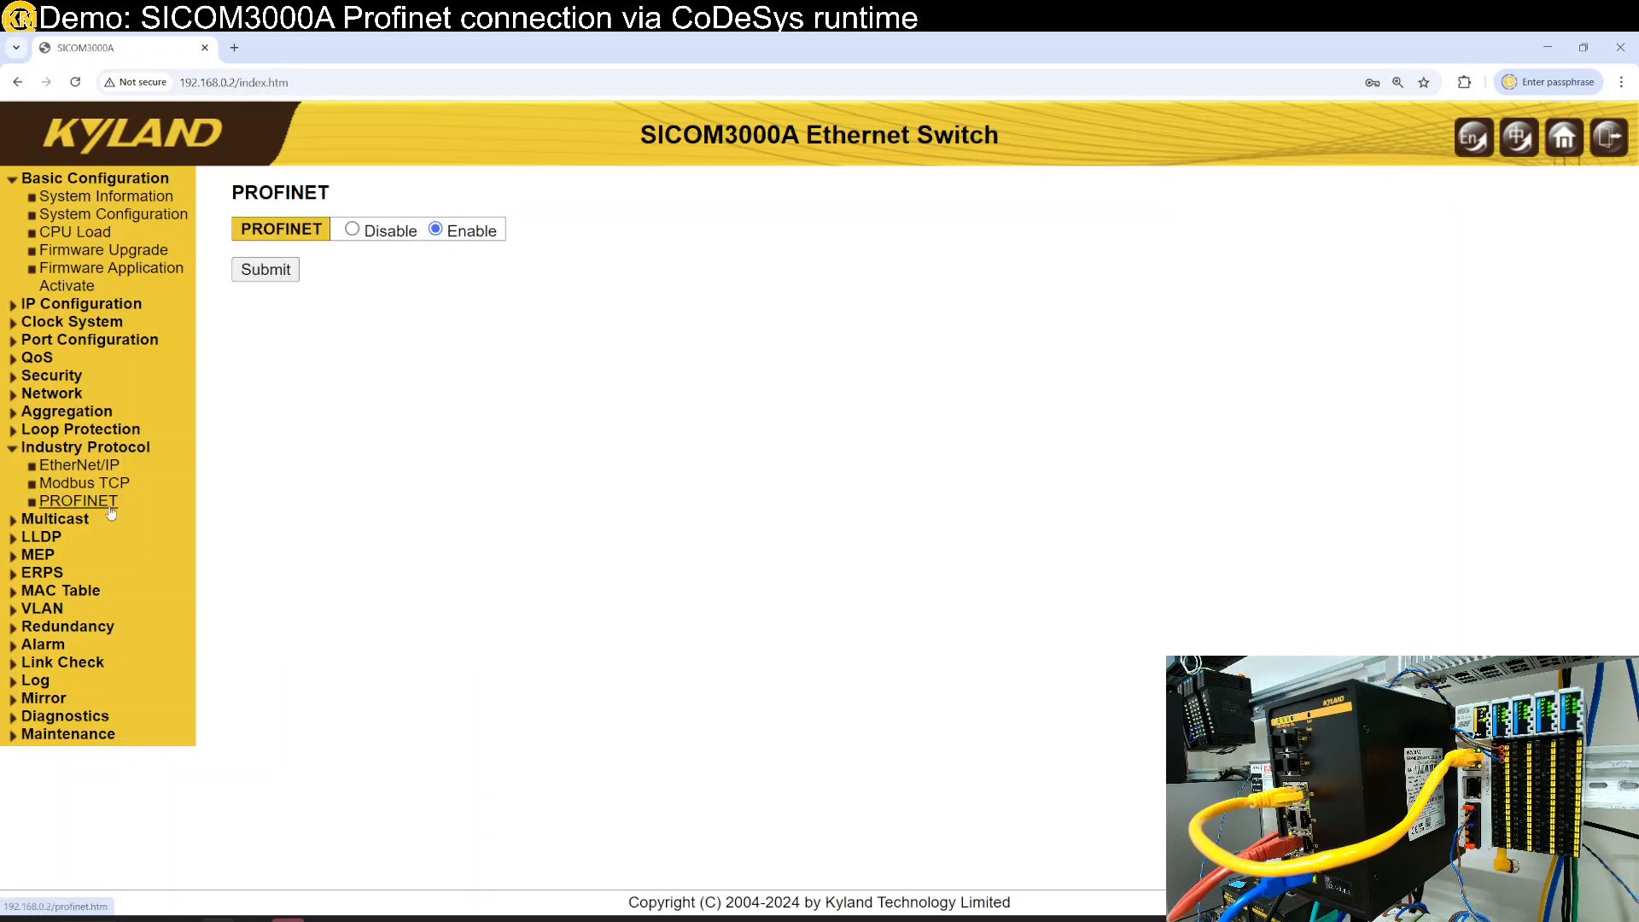
{"action": "left_click", "coordinate": [106, 307]}
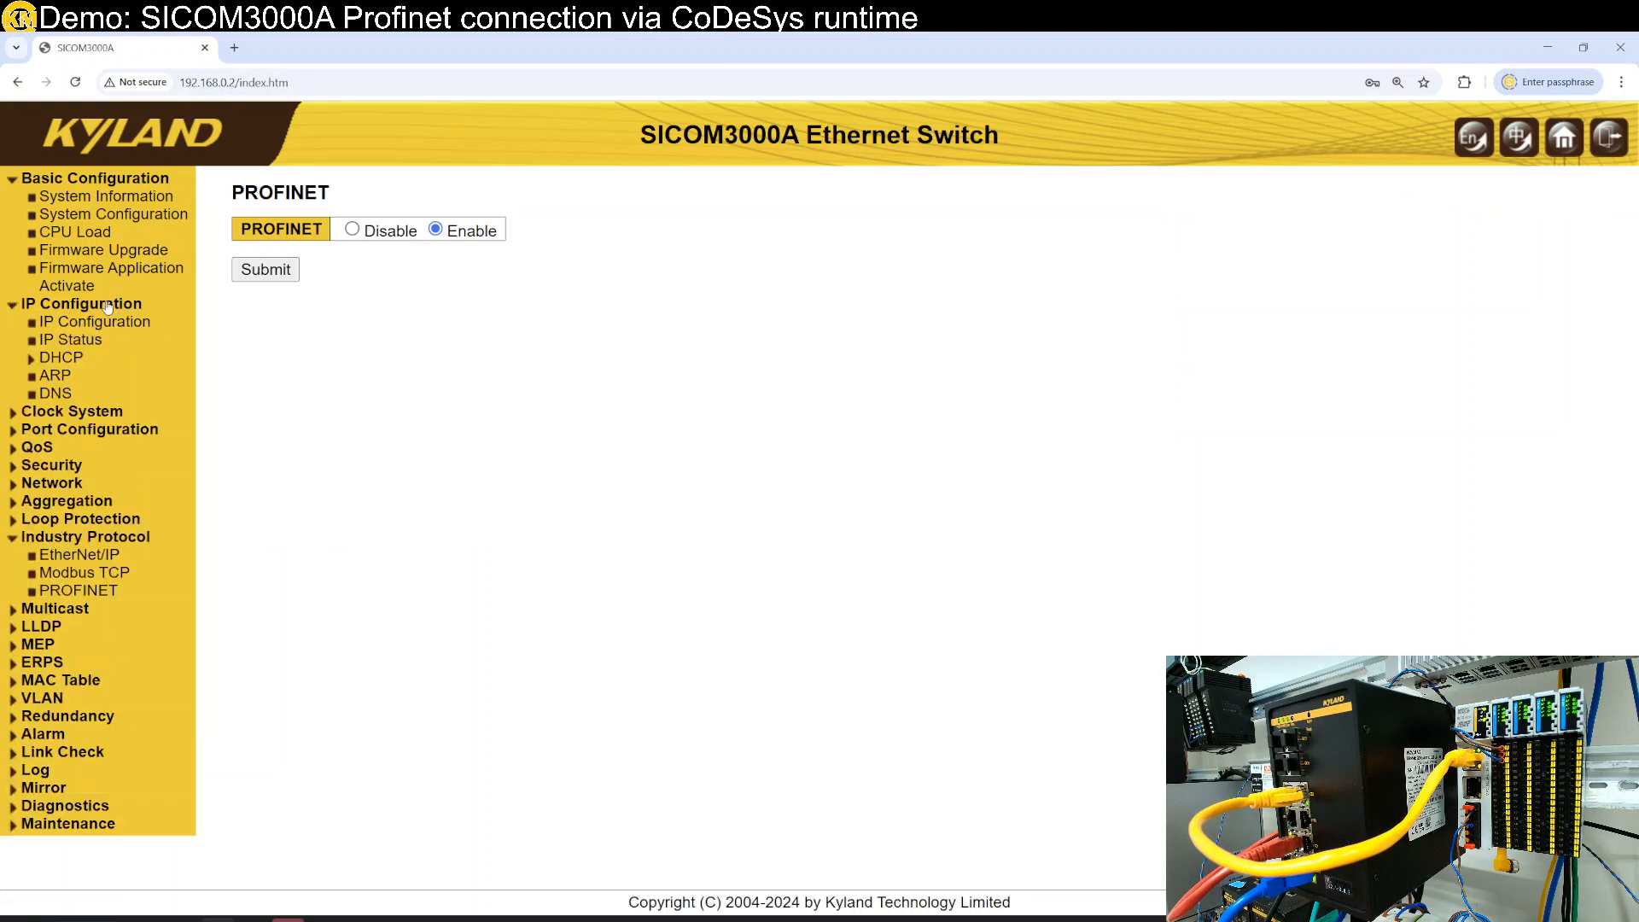
{"action": "left_click", "coordinate": [109, 305]}
{"action": "left_click", "coordinate": [110, 306]}
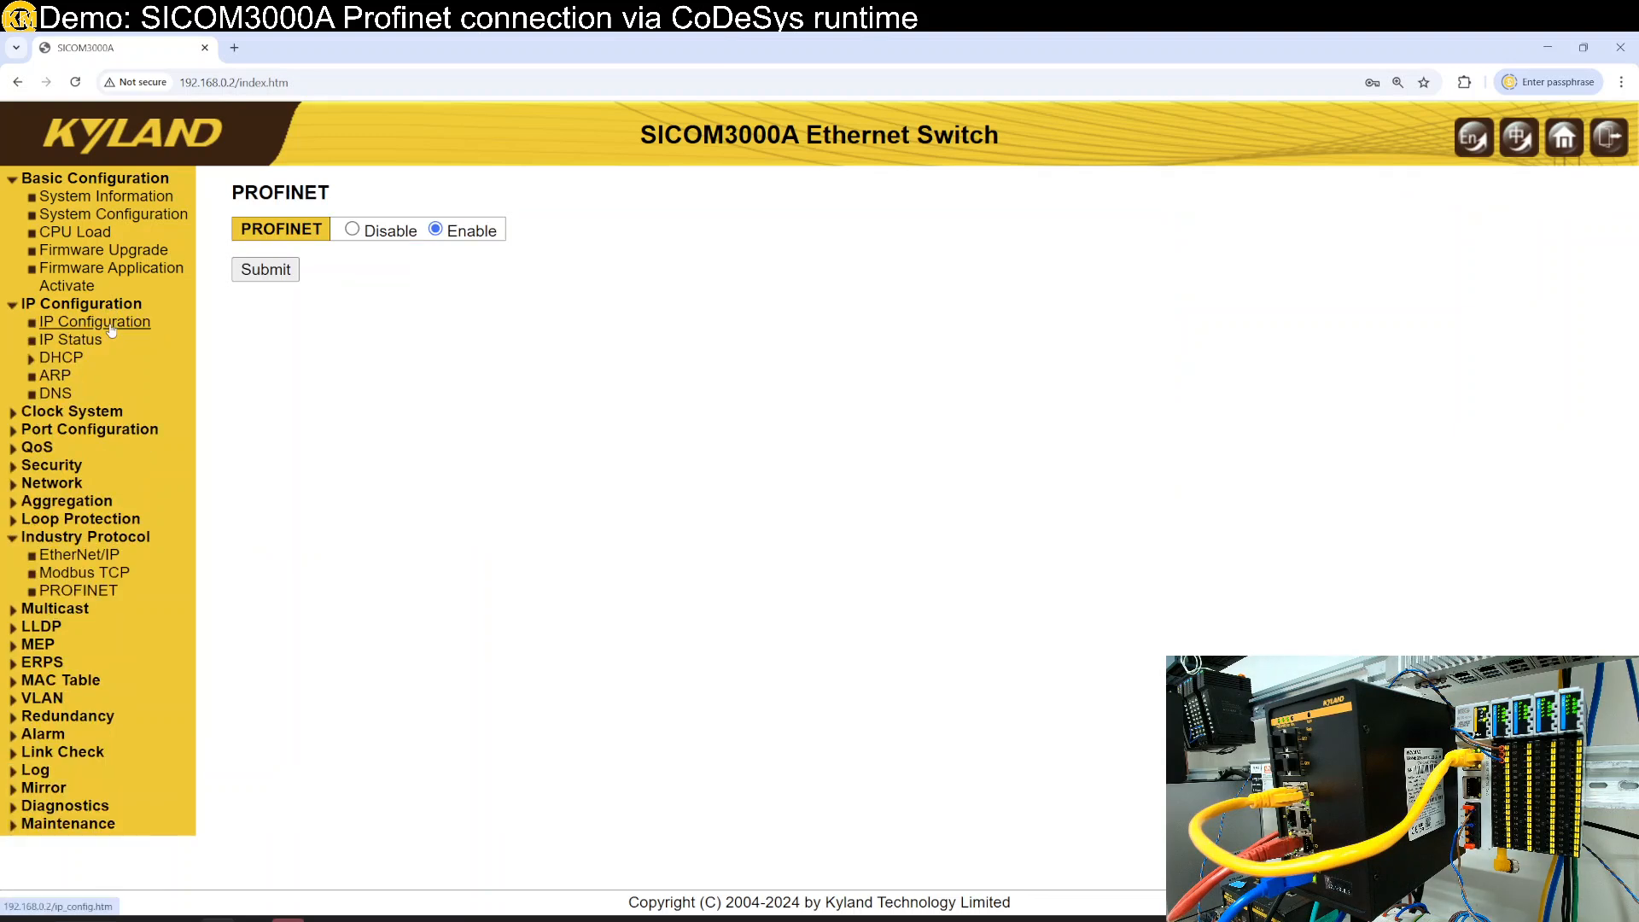
{"action": "left_click", "coordinate": [111, 326]}
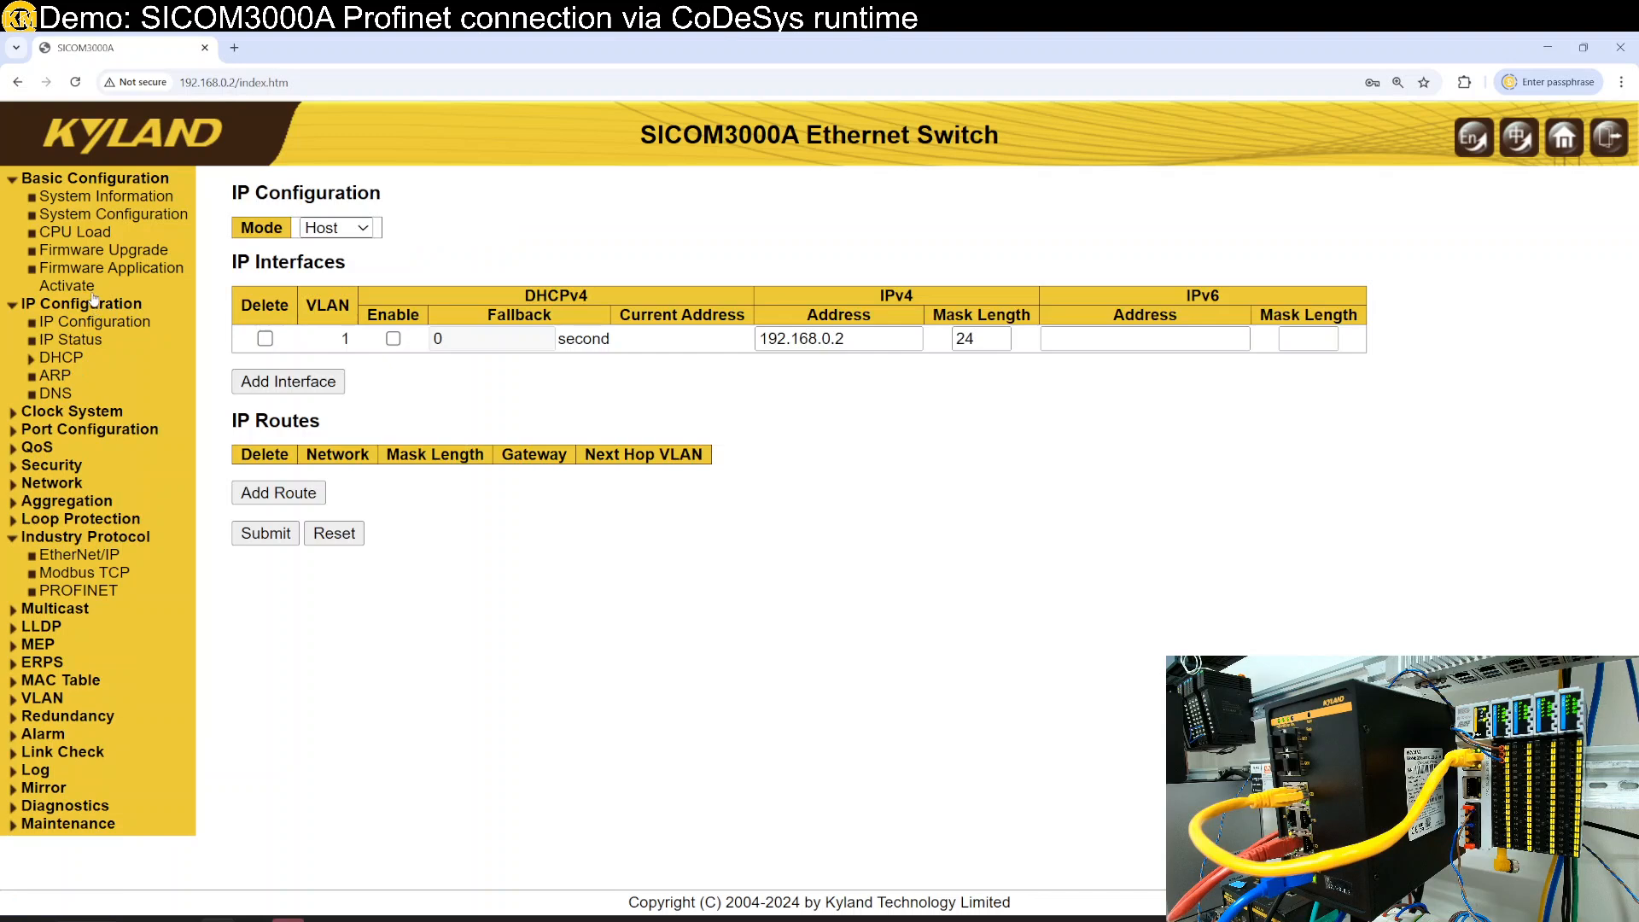
- Open System Configuration and select the current System Name SWITCH
{"action": "left_click", "coordinate": [106, 215]}
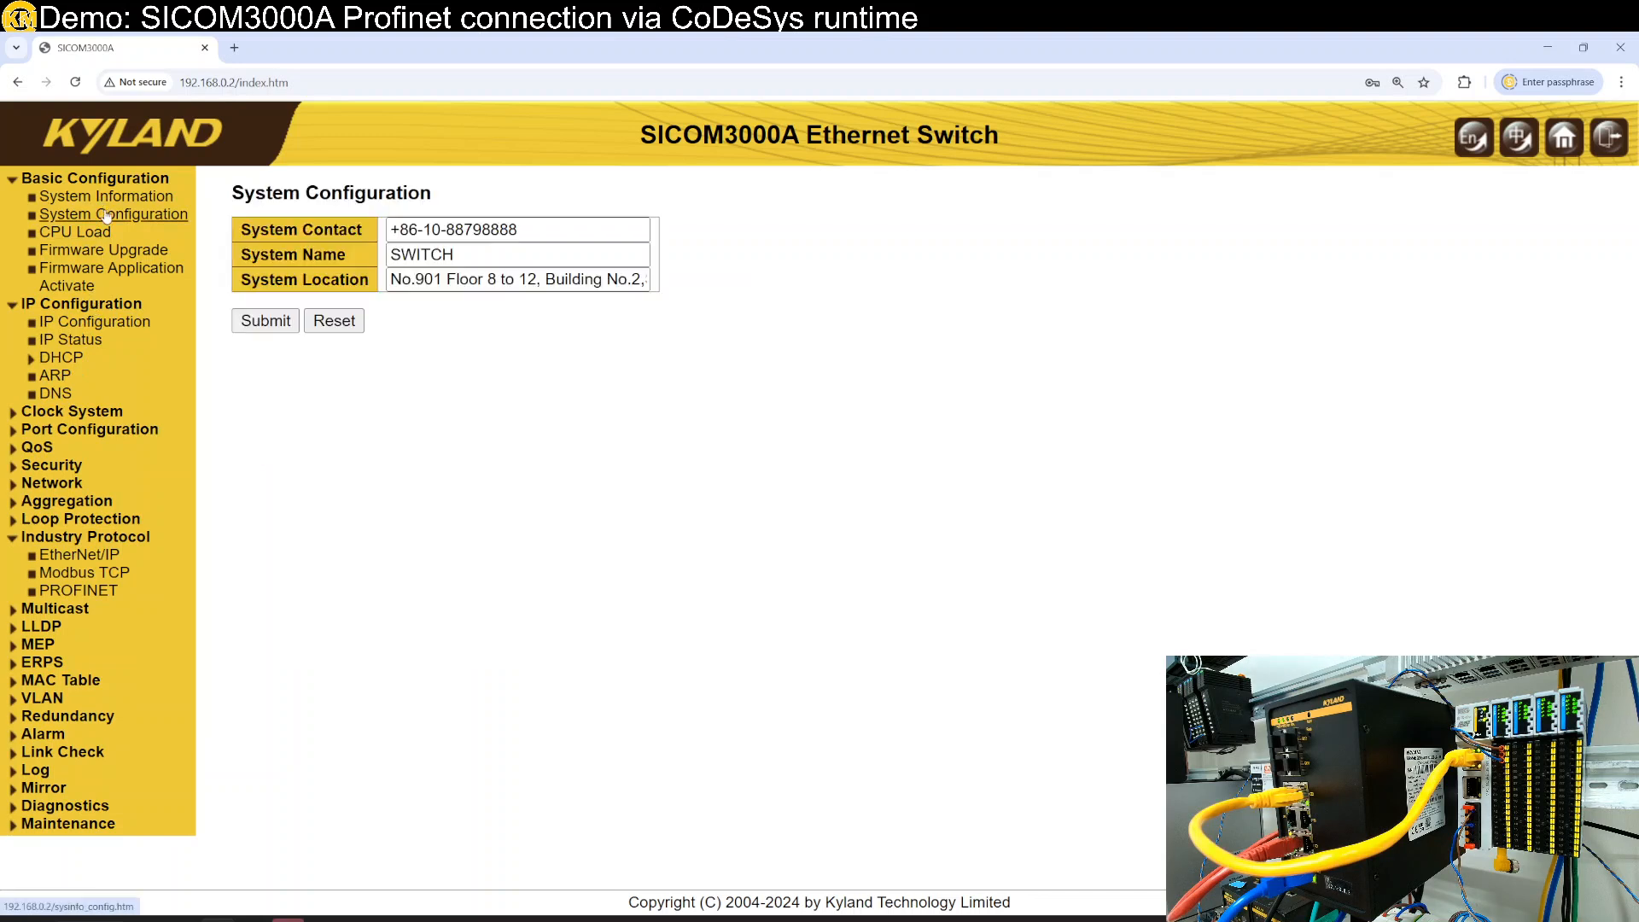
{"action": "double_click", "coordinate": [515, 256]}
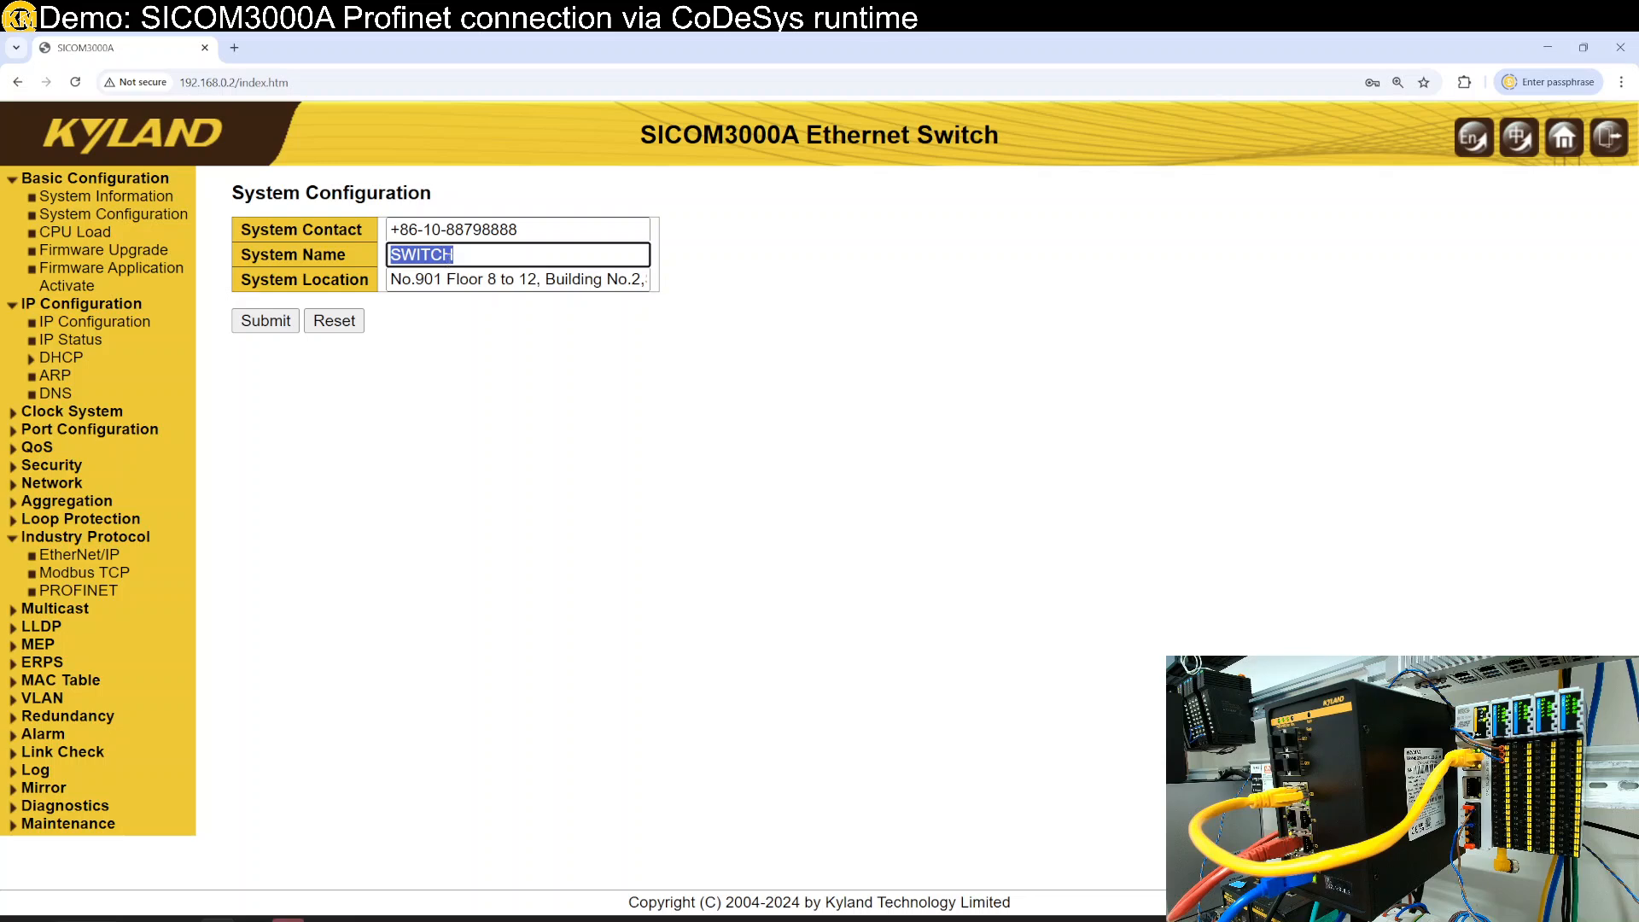
{"action": "left_click", "coordinate": [496, 262]}
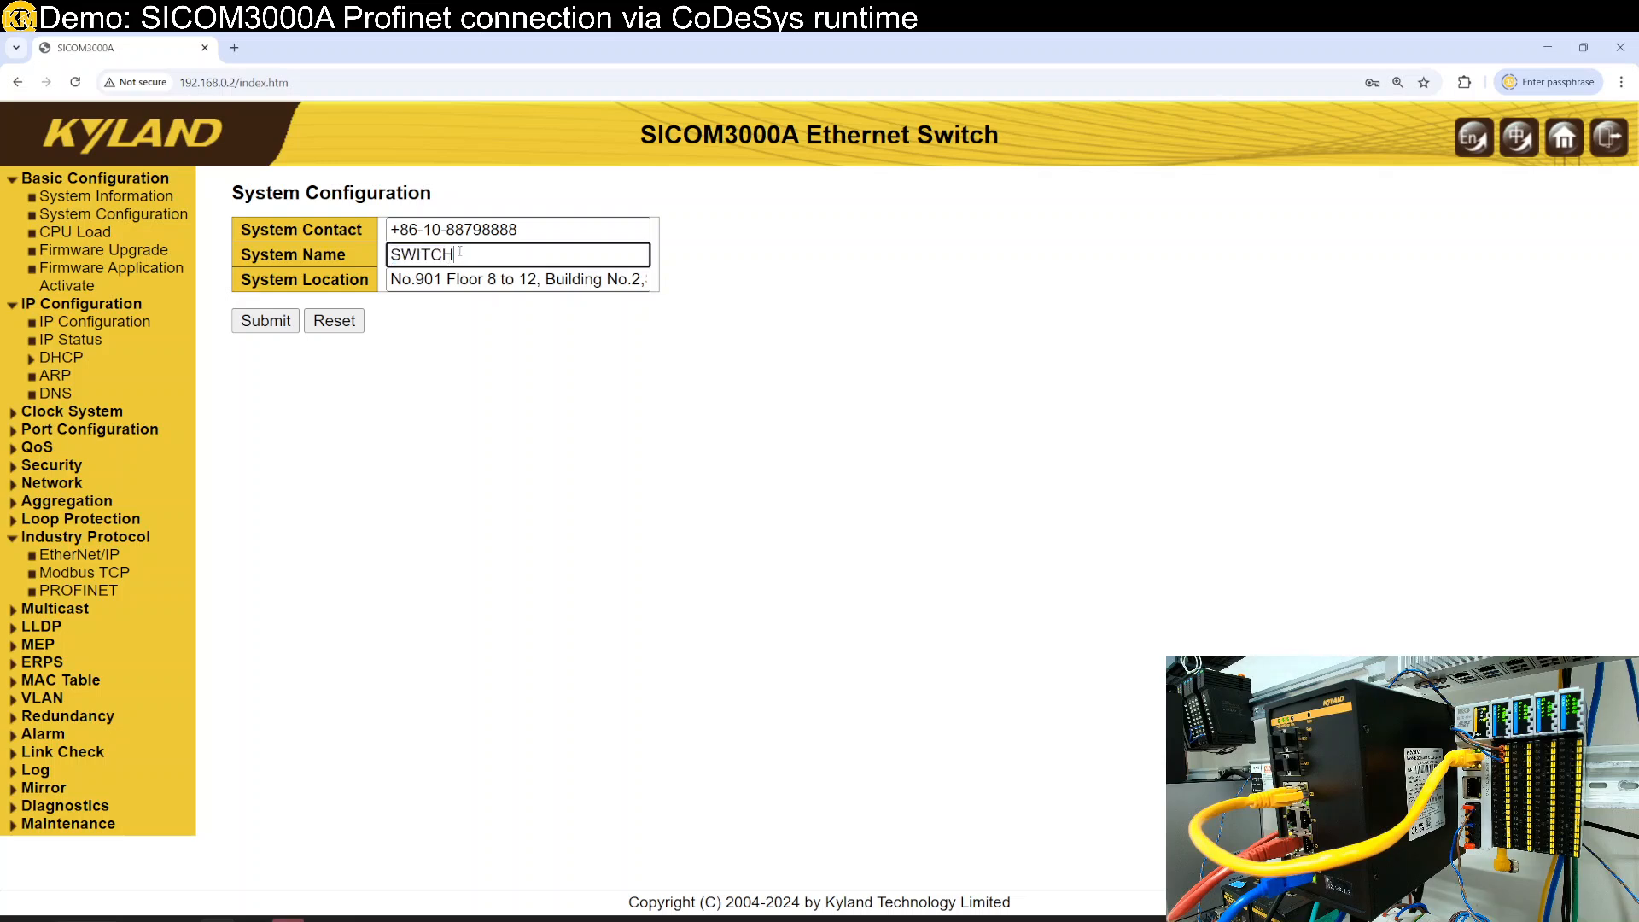
{"action": "left_click_drag", "start_coordinate": [463, 252], "coordinate": [390, 255]}
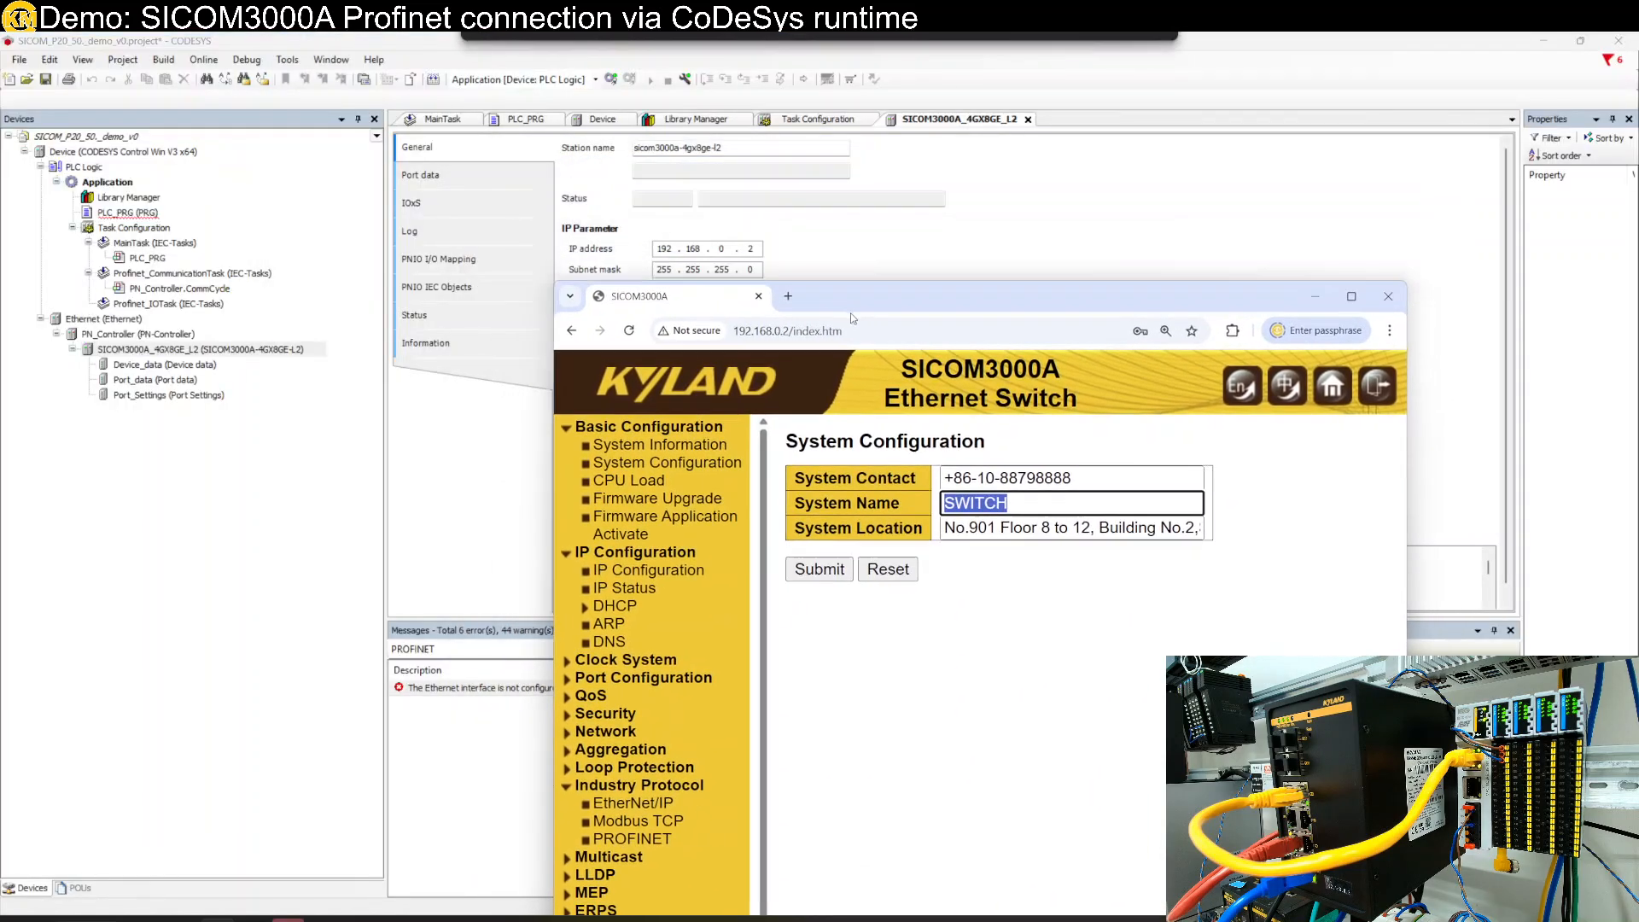
- Paste the CODESYS station name sicom3000a-4gx8ge-l2 as the switch's System Name and submit
{"action": "left_click_drag", "start_coordinate": [724, 148], "coordinate": [593, 147]}
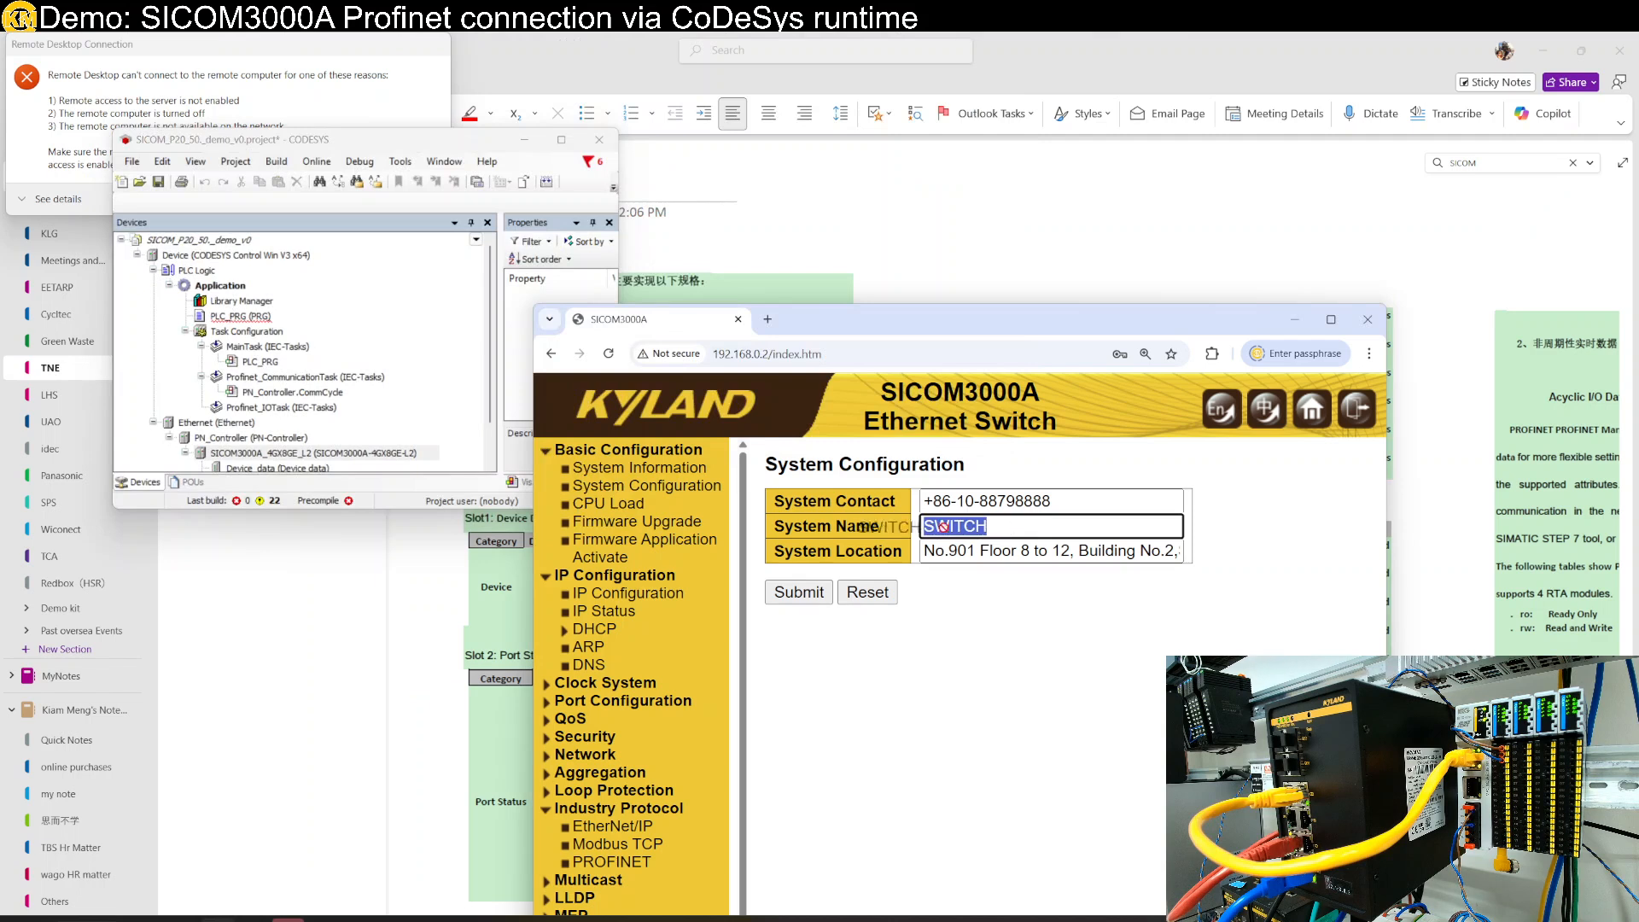
{"action": "key", "text": "ctrl+v"}
{"action": "left_click", "coordinate": [802, 593]}
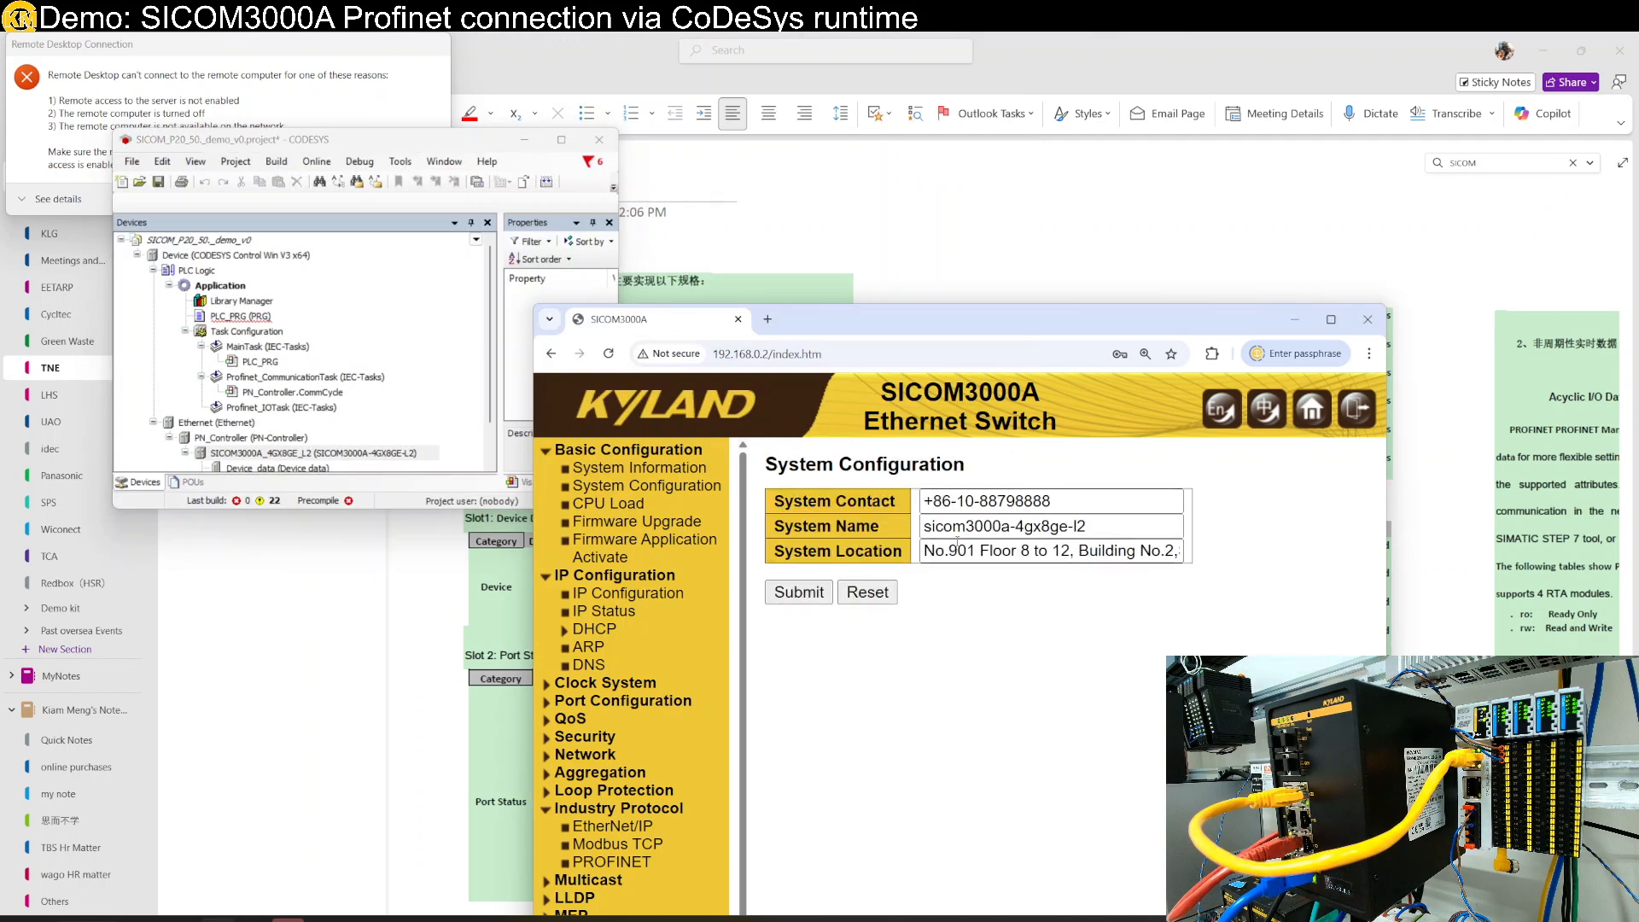
- Check the saved System Name on the switch page, then maximize CODESYS
{"action": "left_click_drag", "start_coordinate": [1000, 330], "coordinate": [1638, 564]}
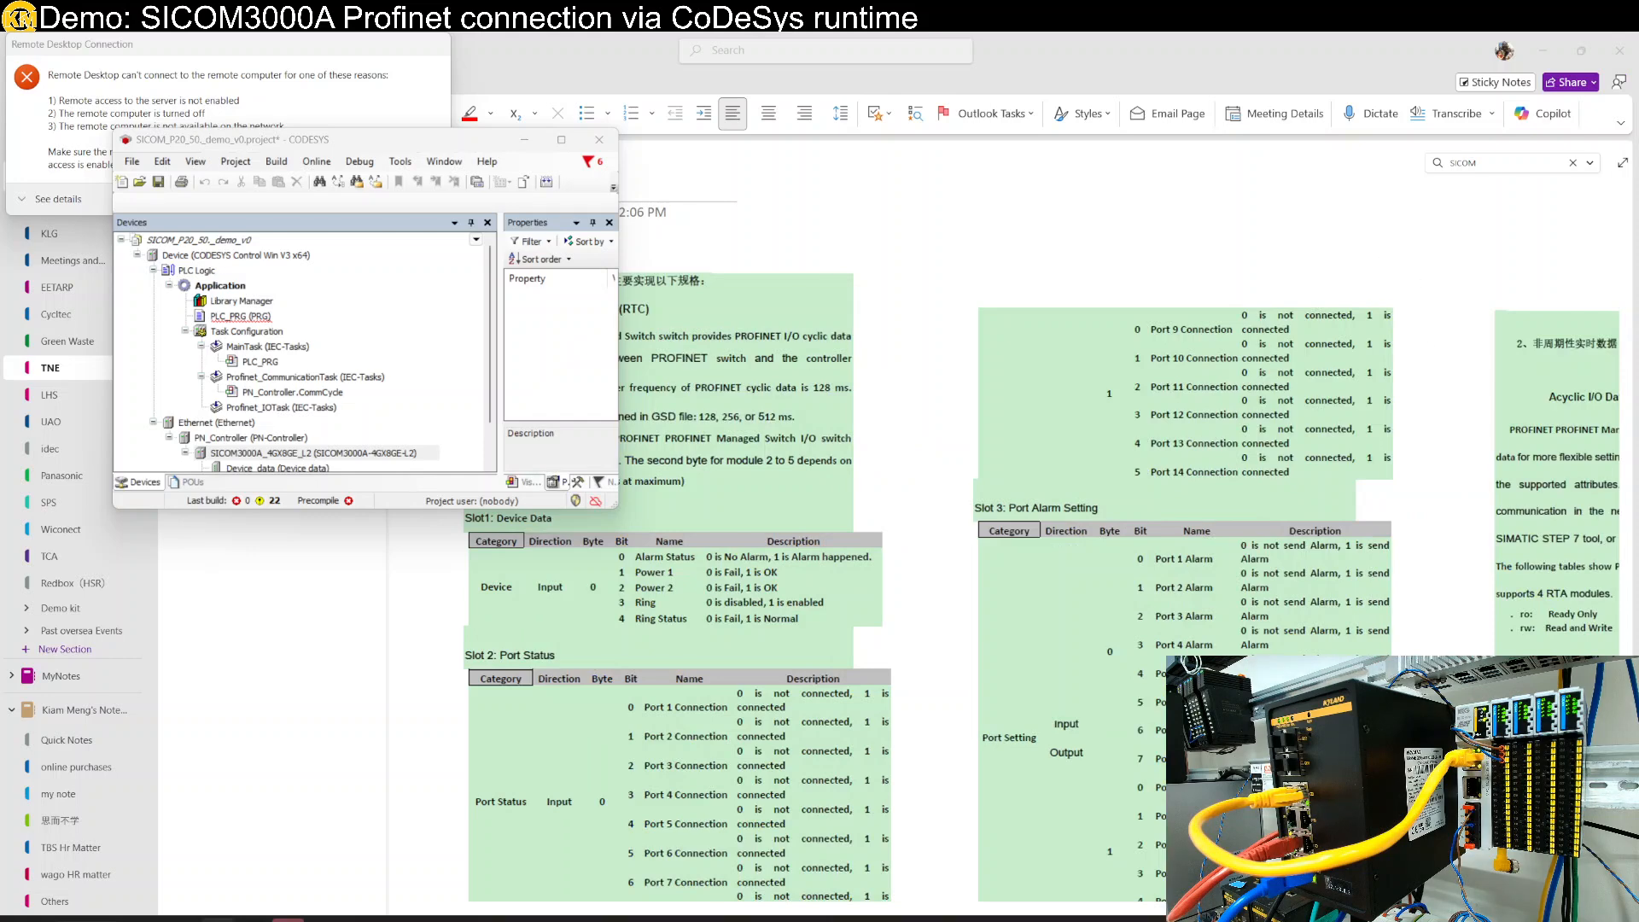
{"action": "left_click_drag", "start_coordinate": [1638, 512], "coordinate": [1638, 308]}
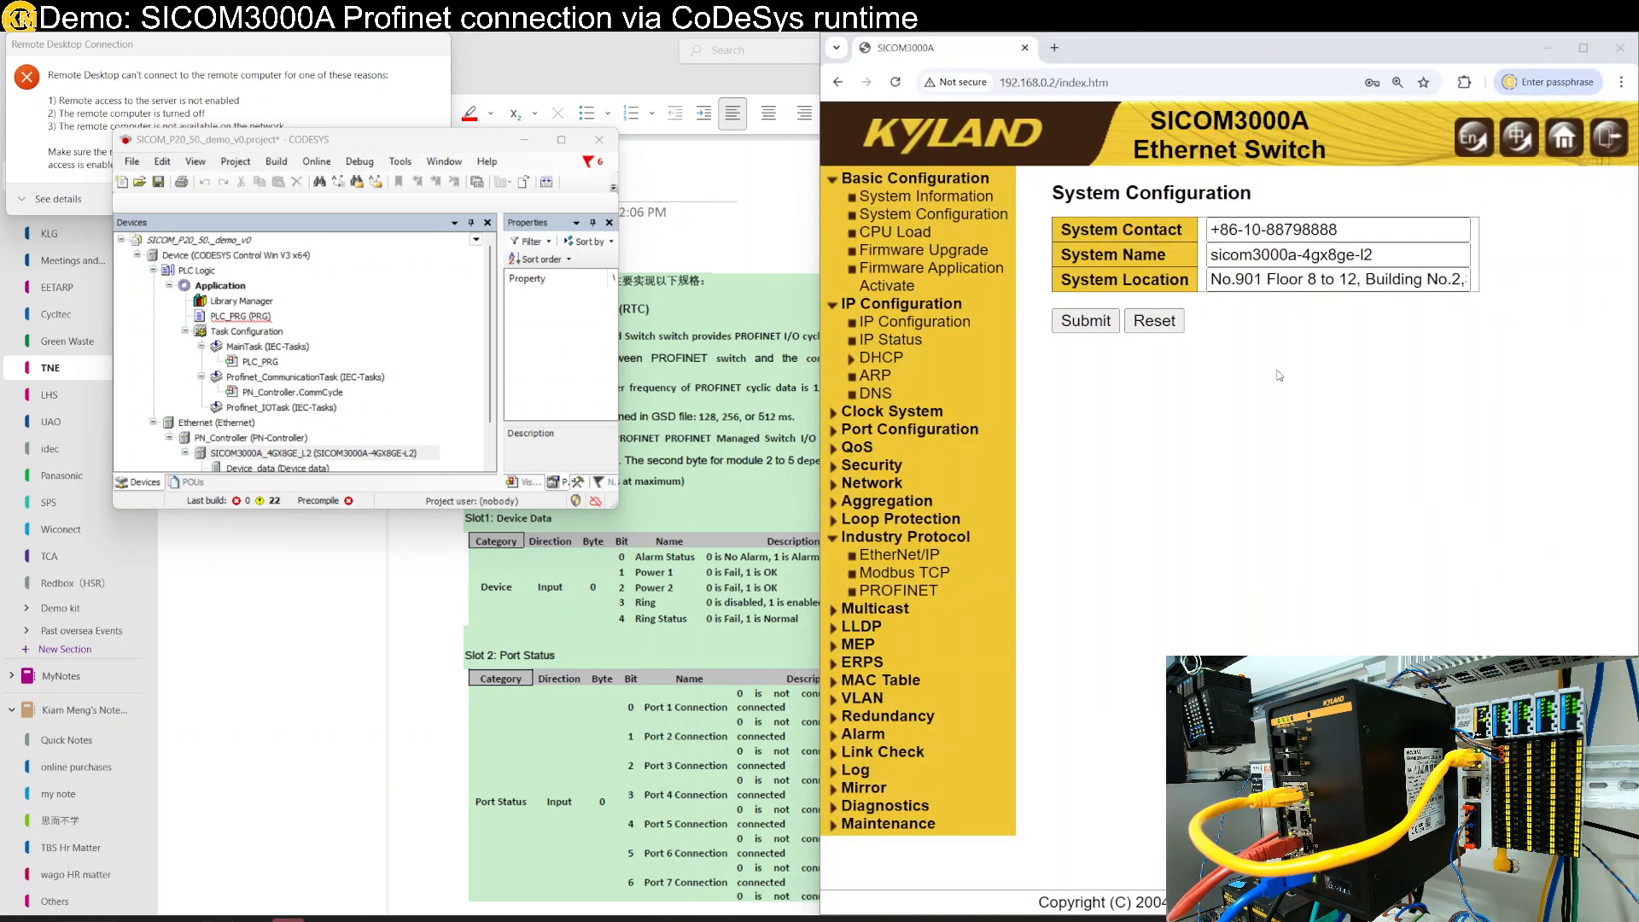
{"action": "left_click_drag", "start_coordinate": [1372, 254], "coordinate": [1280, 255]}
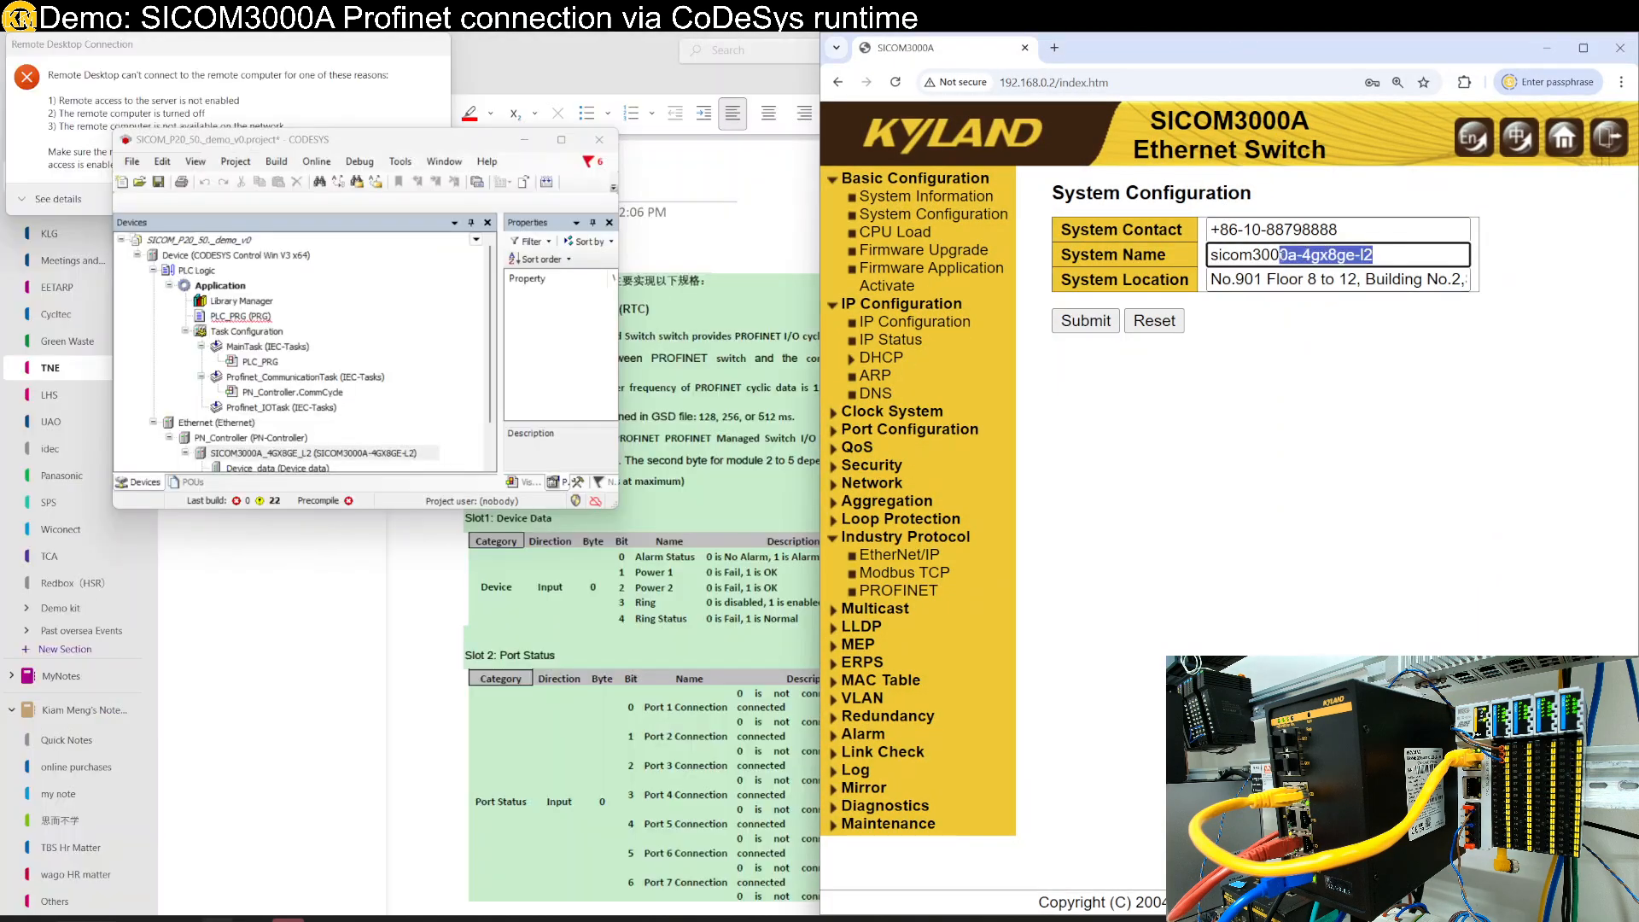
{"action": "double_click", "coordinate": [361, 144]}
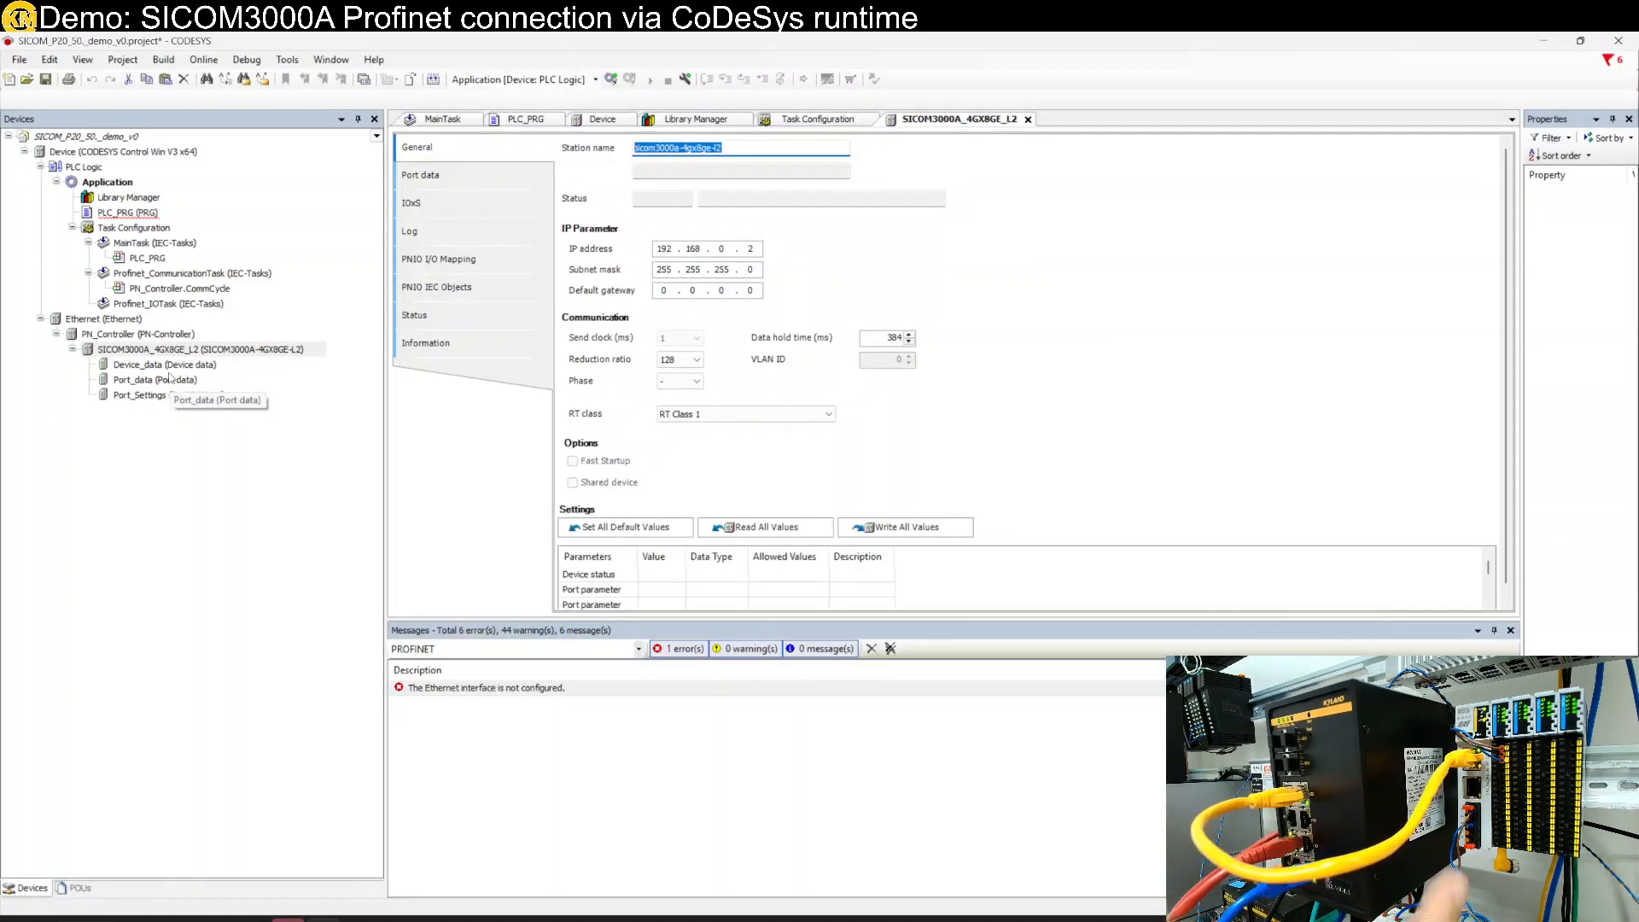
{"action": "right_click", "coordinate": [142, 333]}
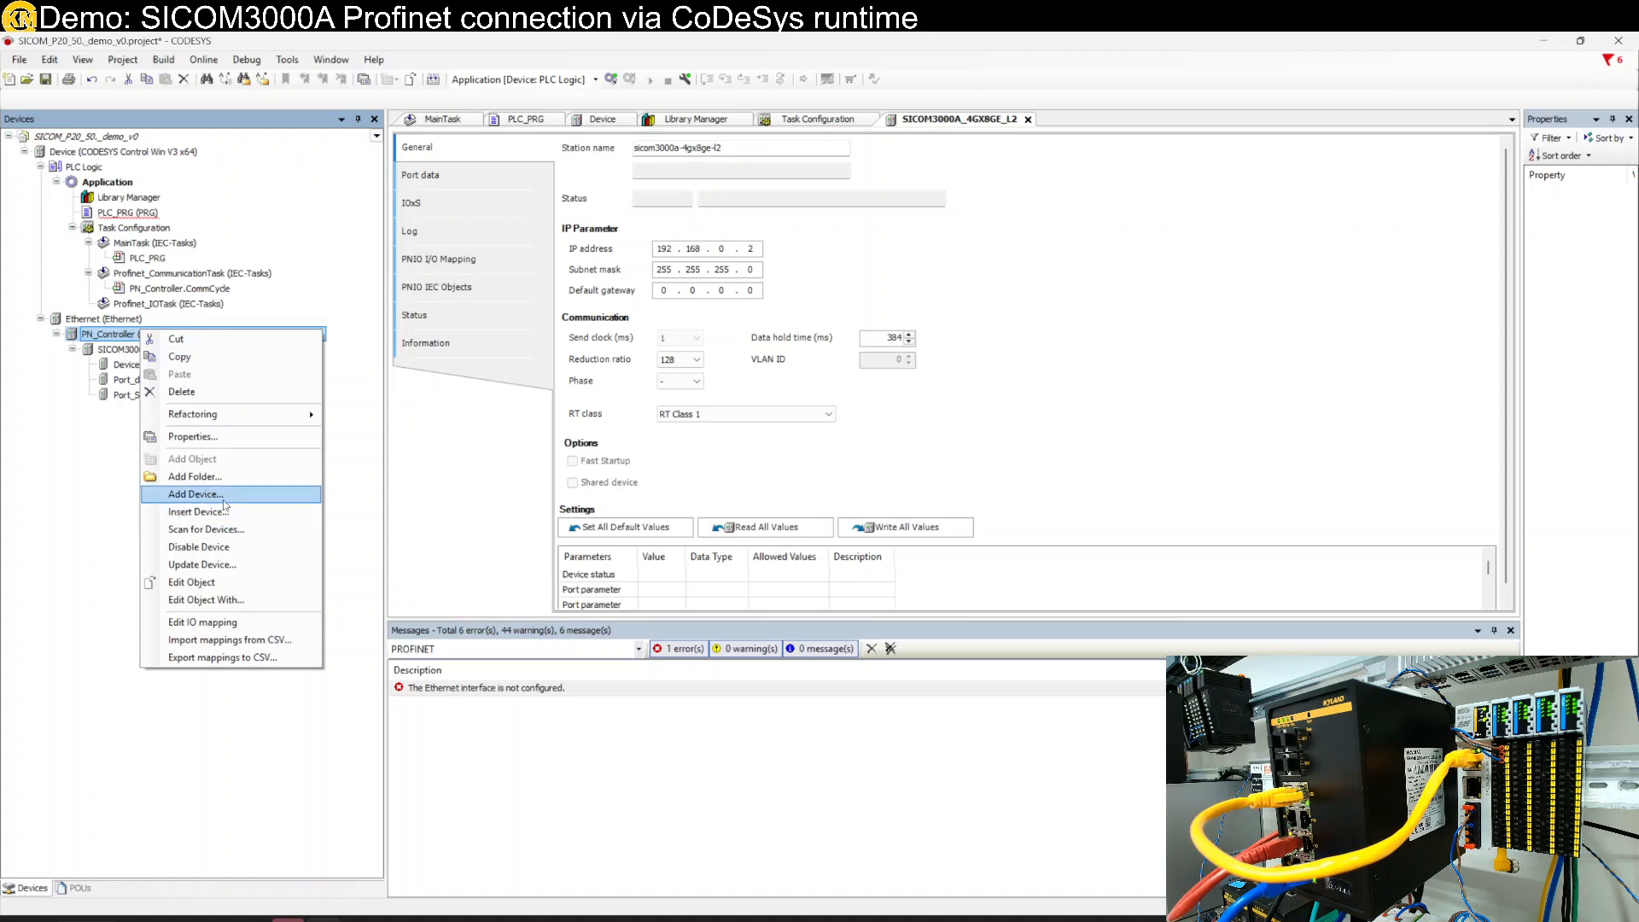
{"action": "left_click", "coordinate": [222, 497]}
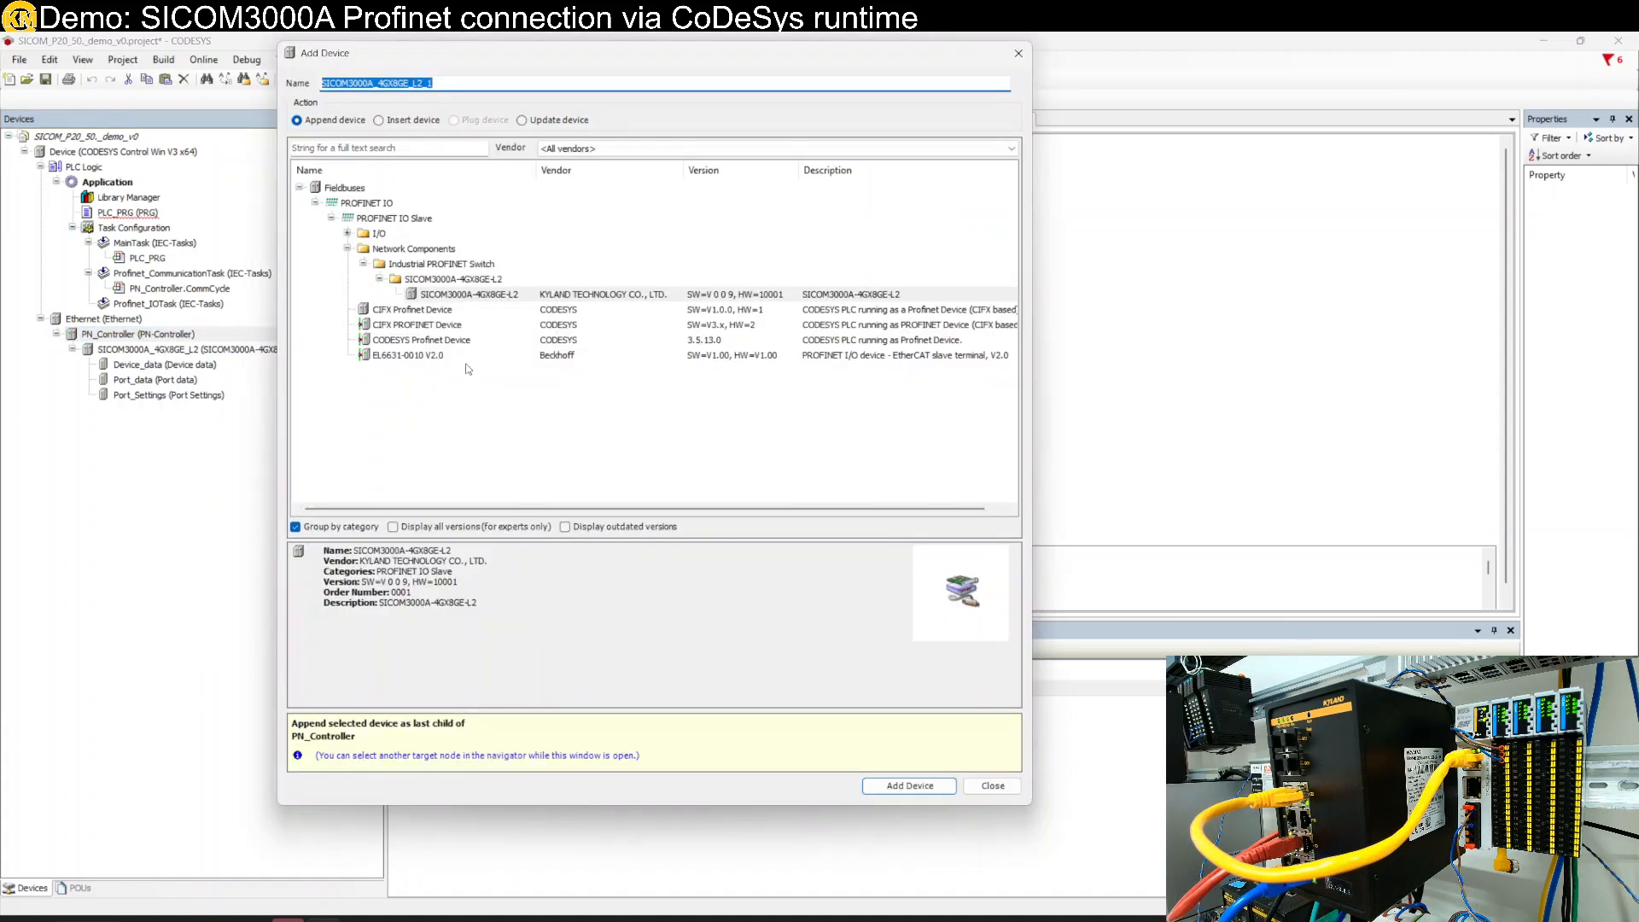
{"action": "left_click", "coordinate": [347, 233]}
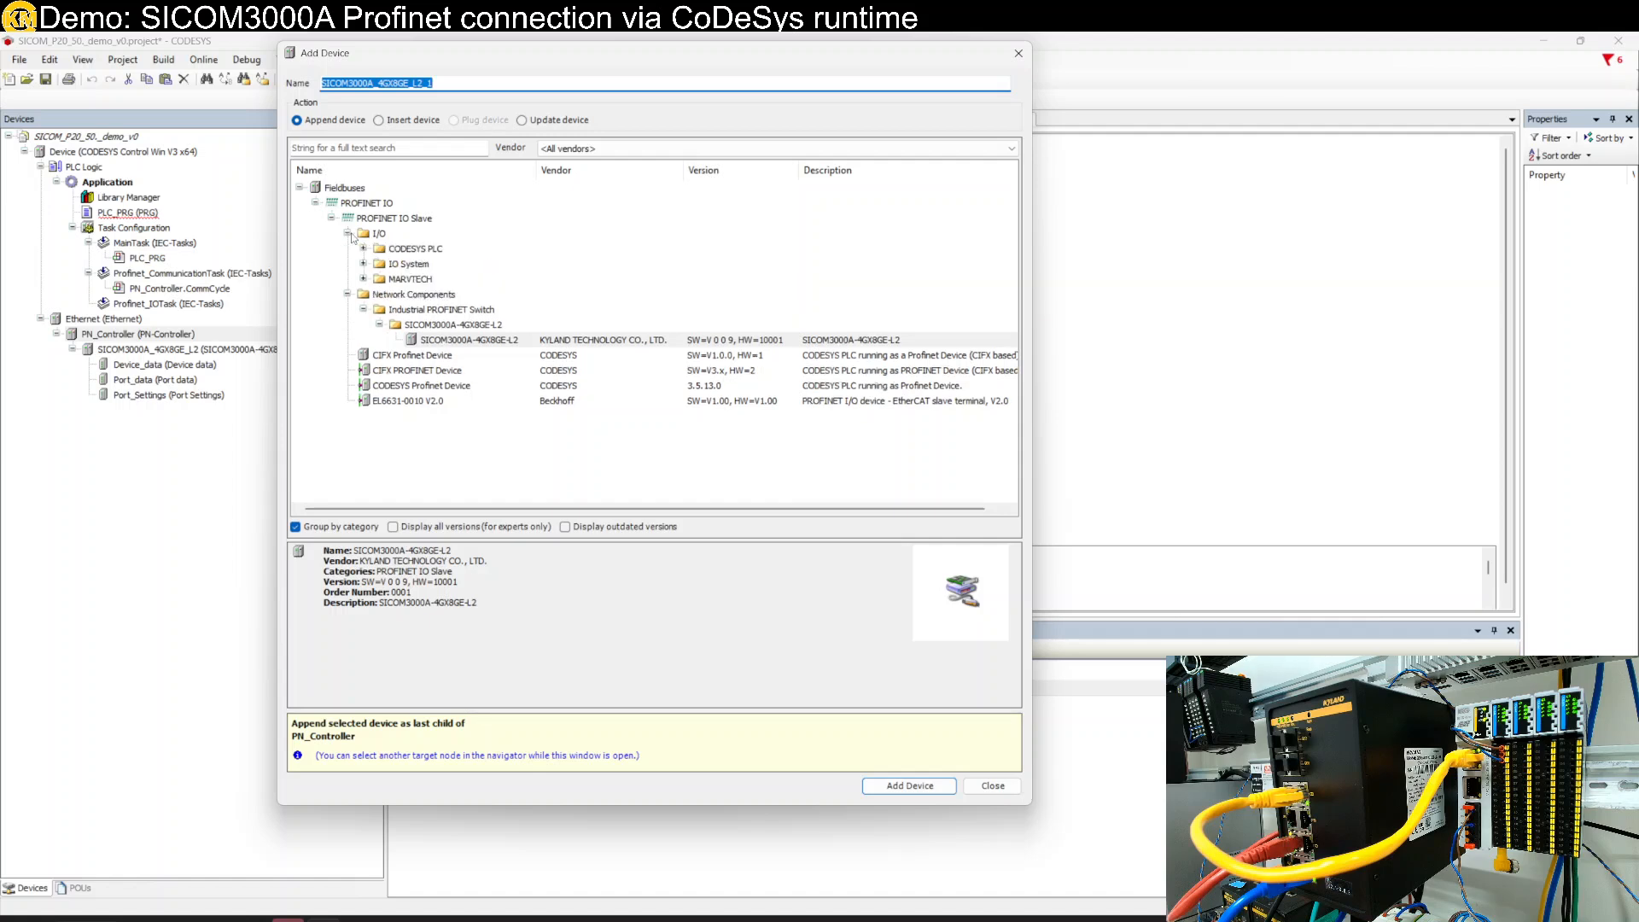
{"action": "left_click", "coordinate": [365, 279]}
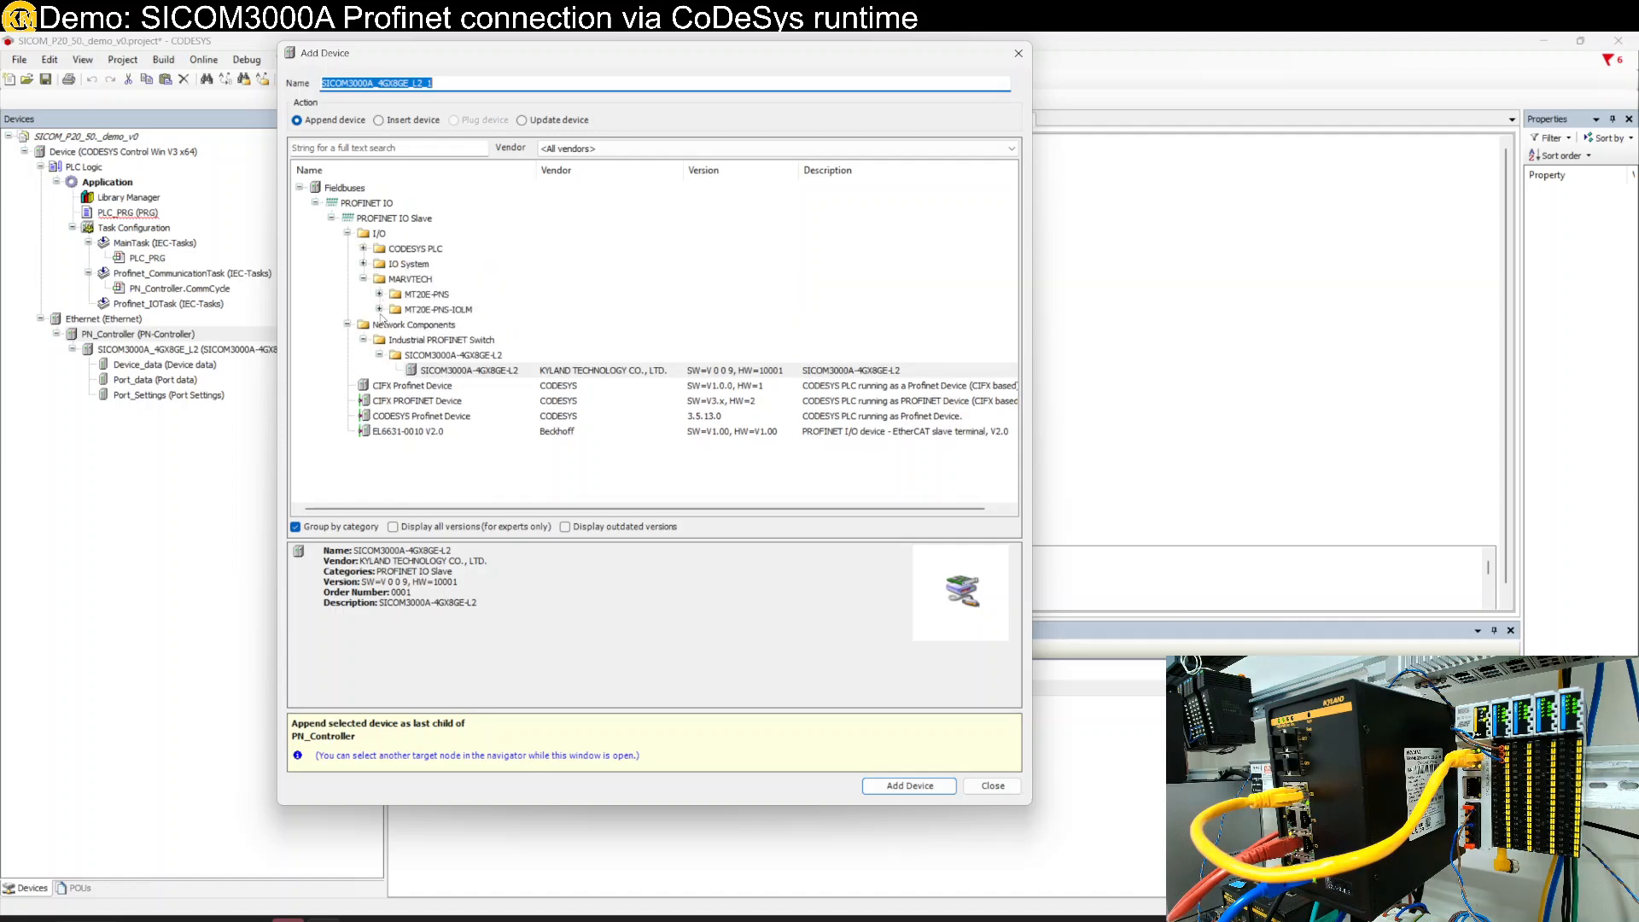
{"action": "left_click", "coordinate": [379, 309]}
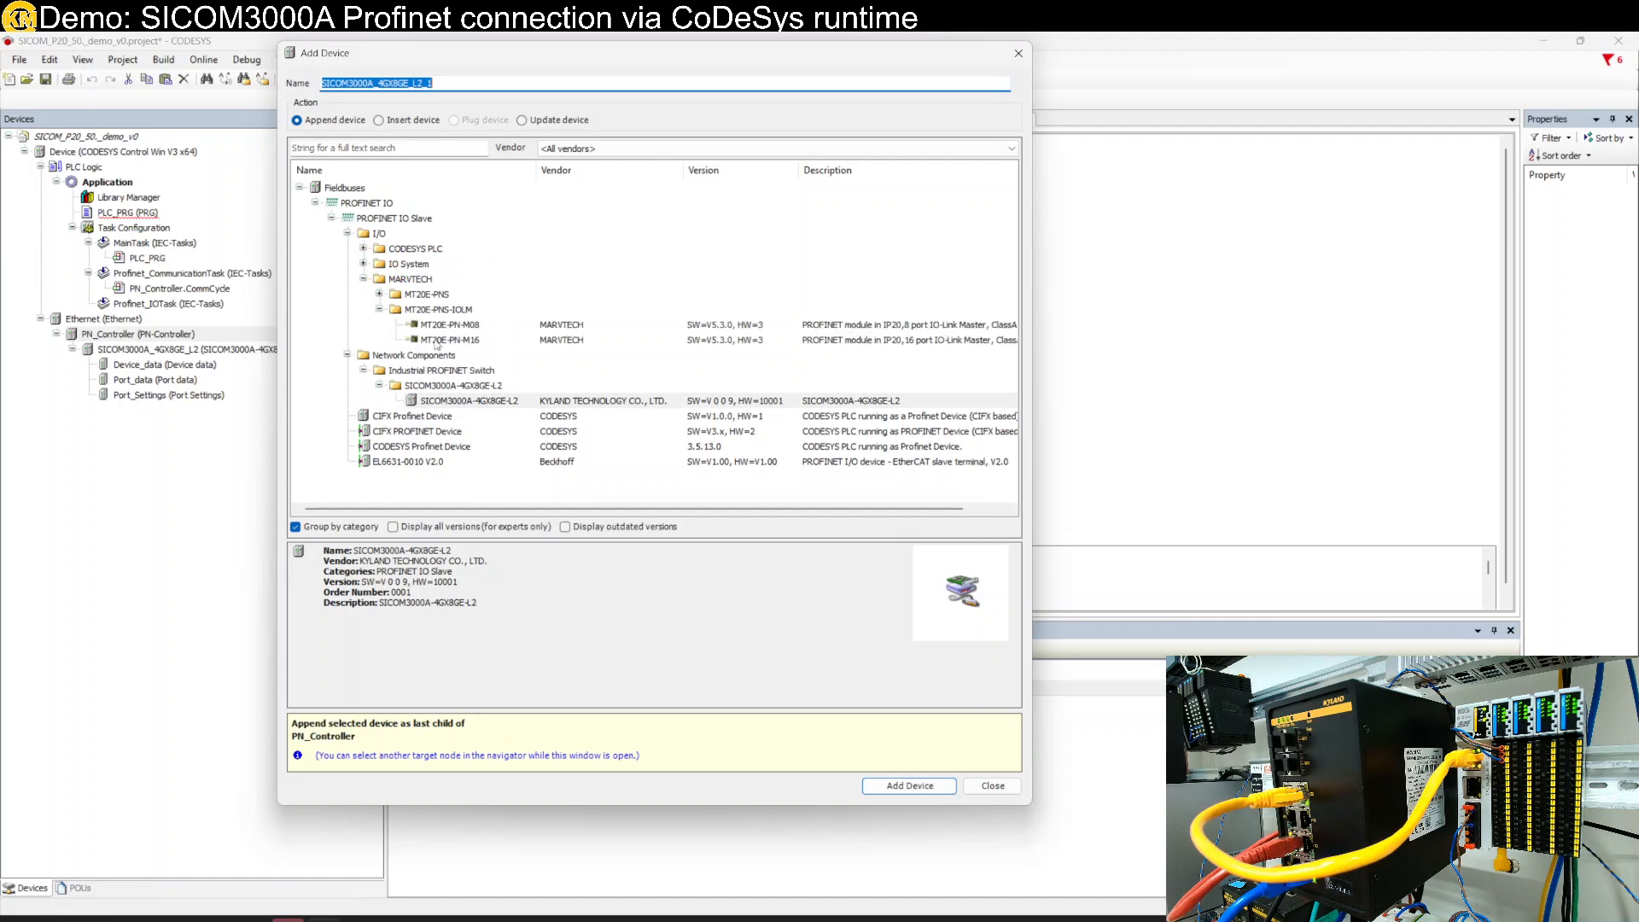
{"action": "left_click", "coordinate": [436, 342]}
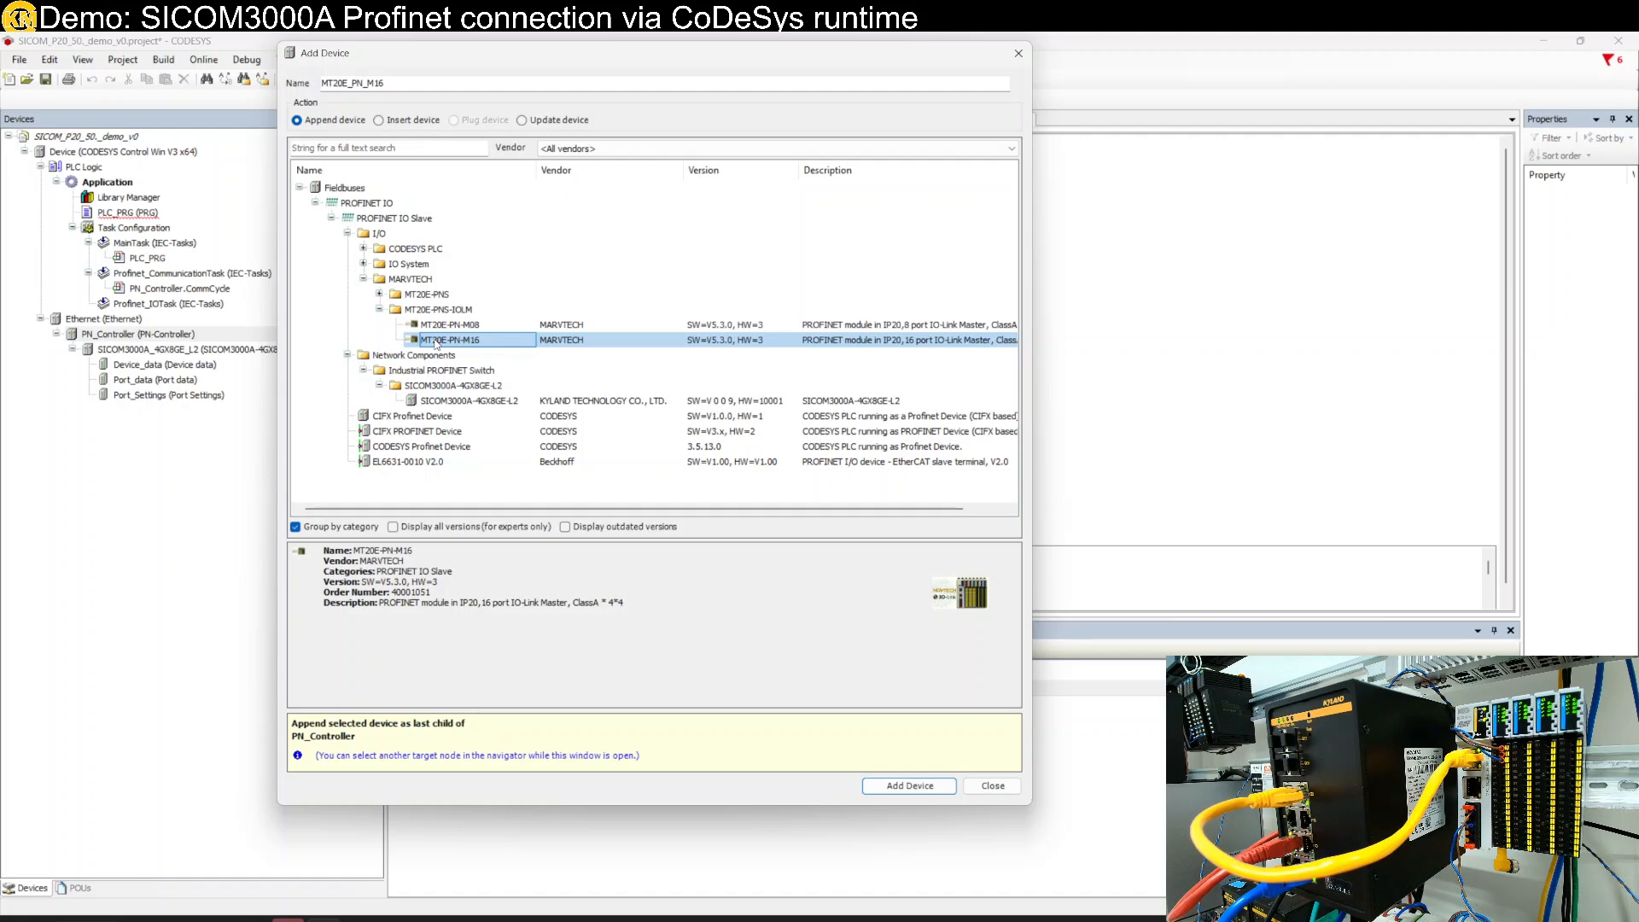
{"action": "left_click", "coordinate": [999, 786]}
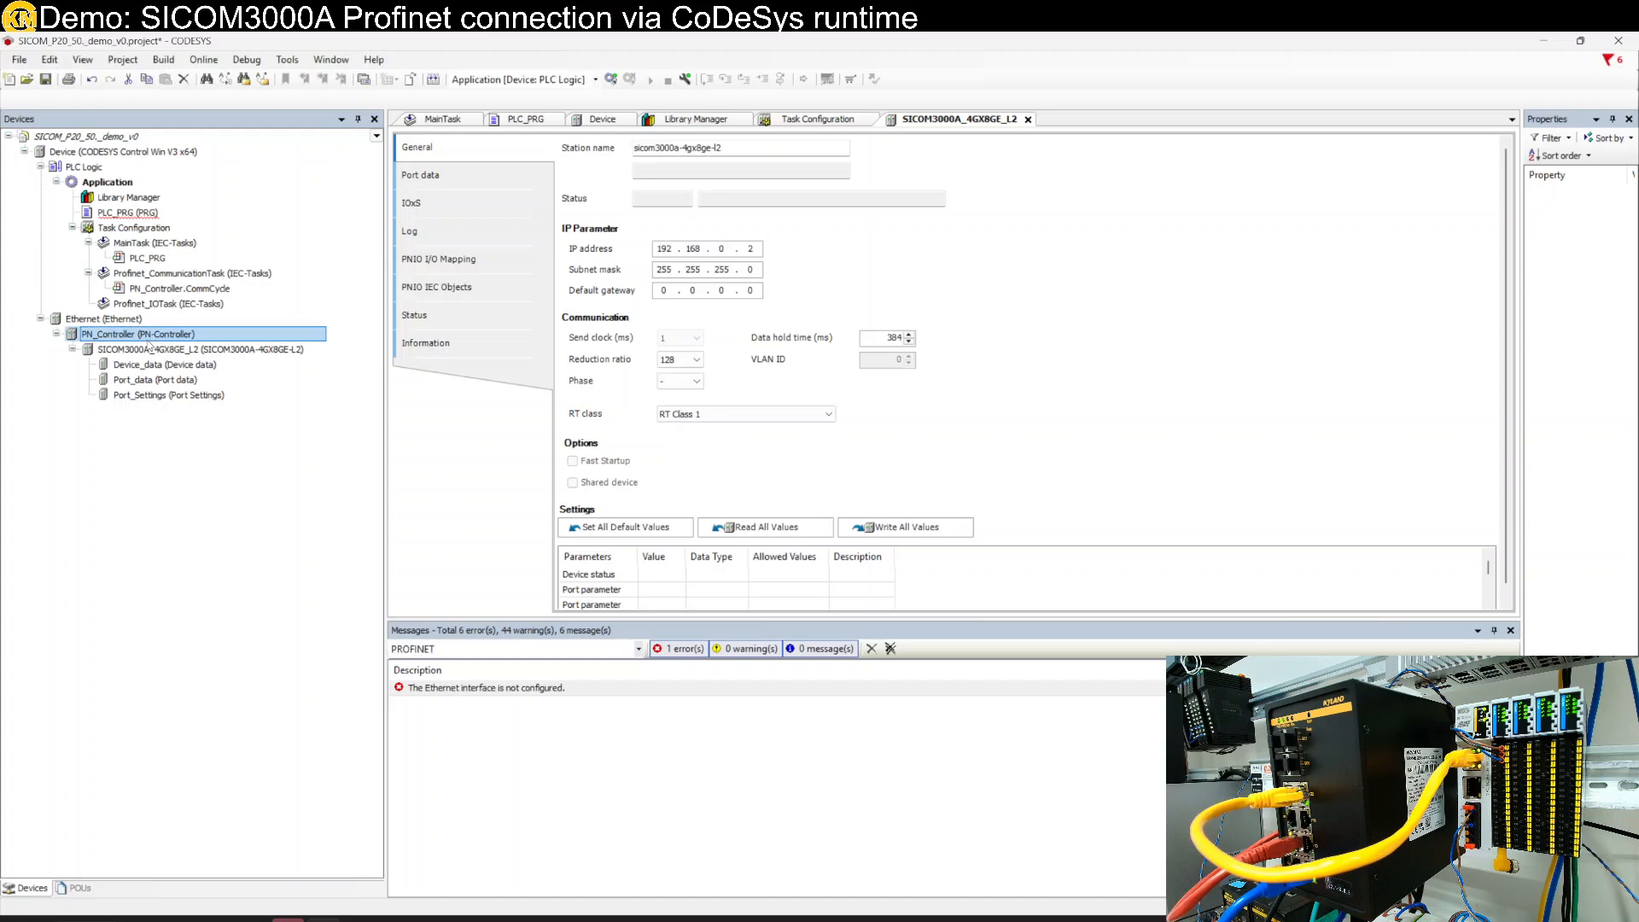
{"action": "right_click", "coordinate": [149, 344]}
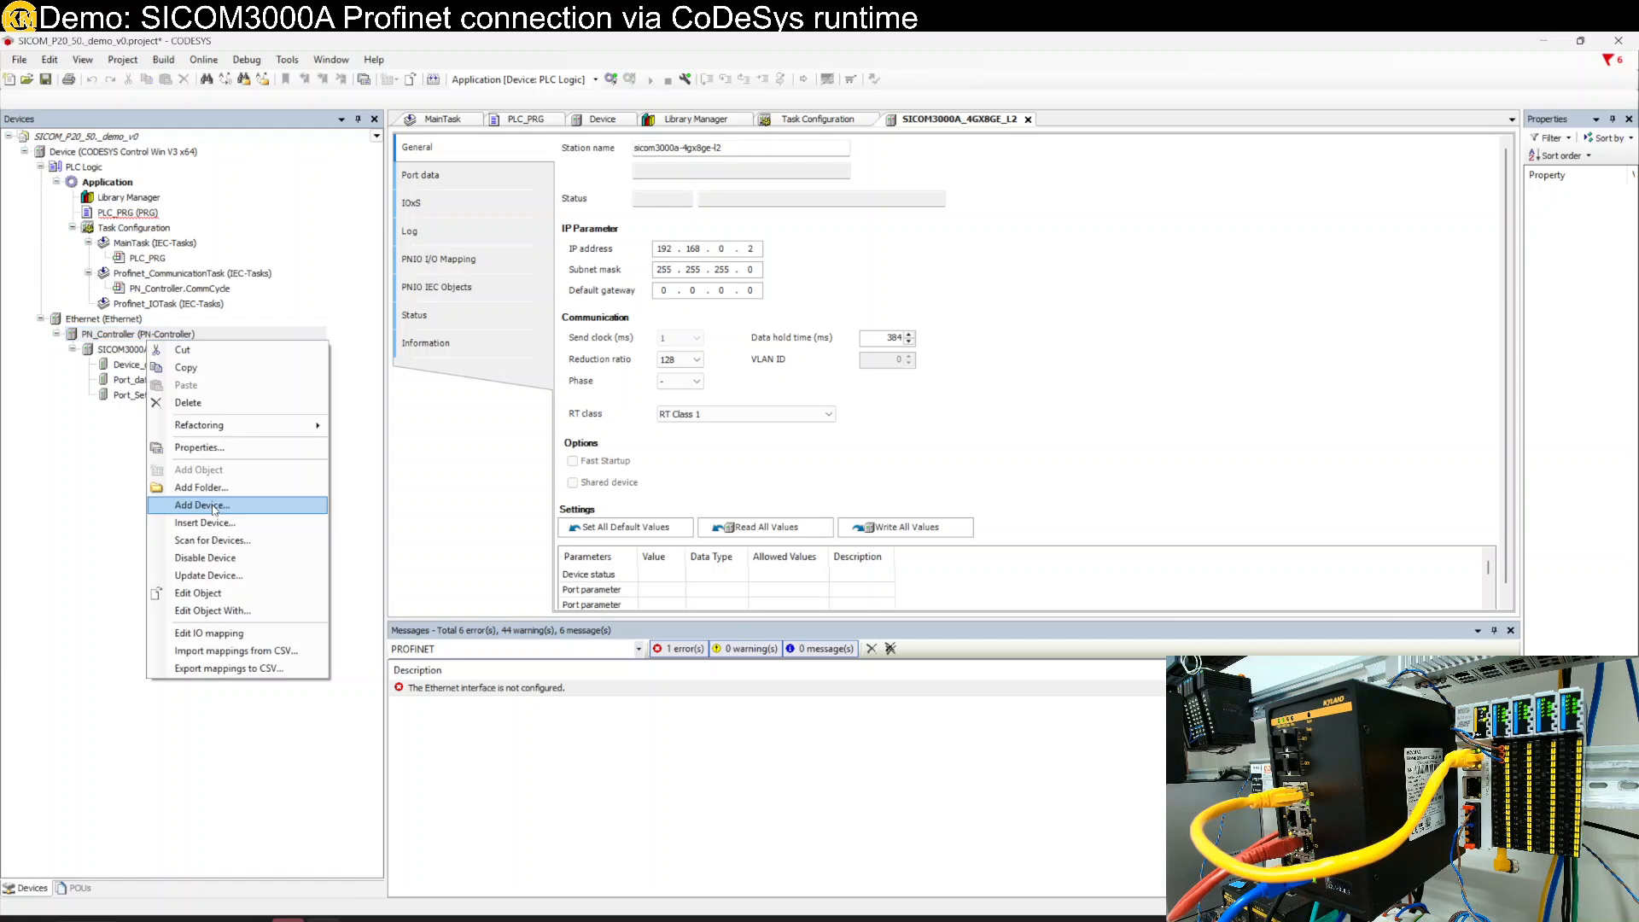
- Add the MT20E-PN-M16 under PN_Controller and open Plug Device for its <Empty1> slot
{"action": "left_click", "coordinate": [212, 506]}
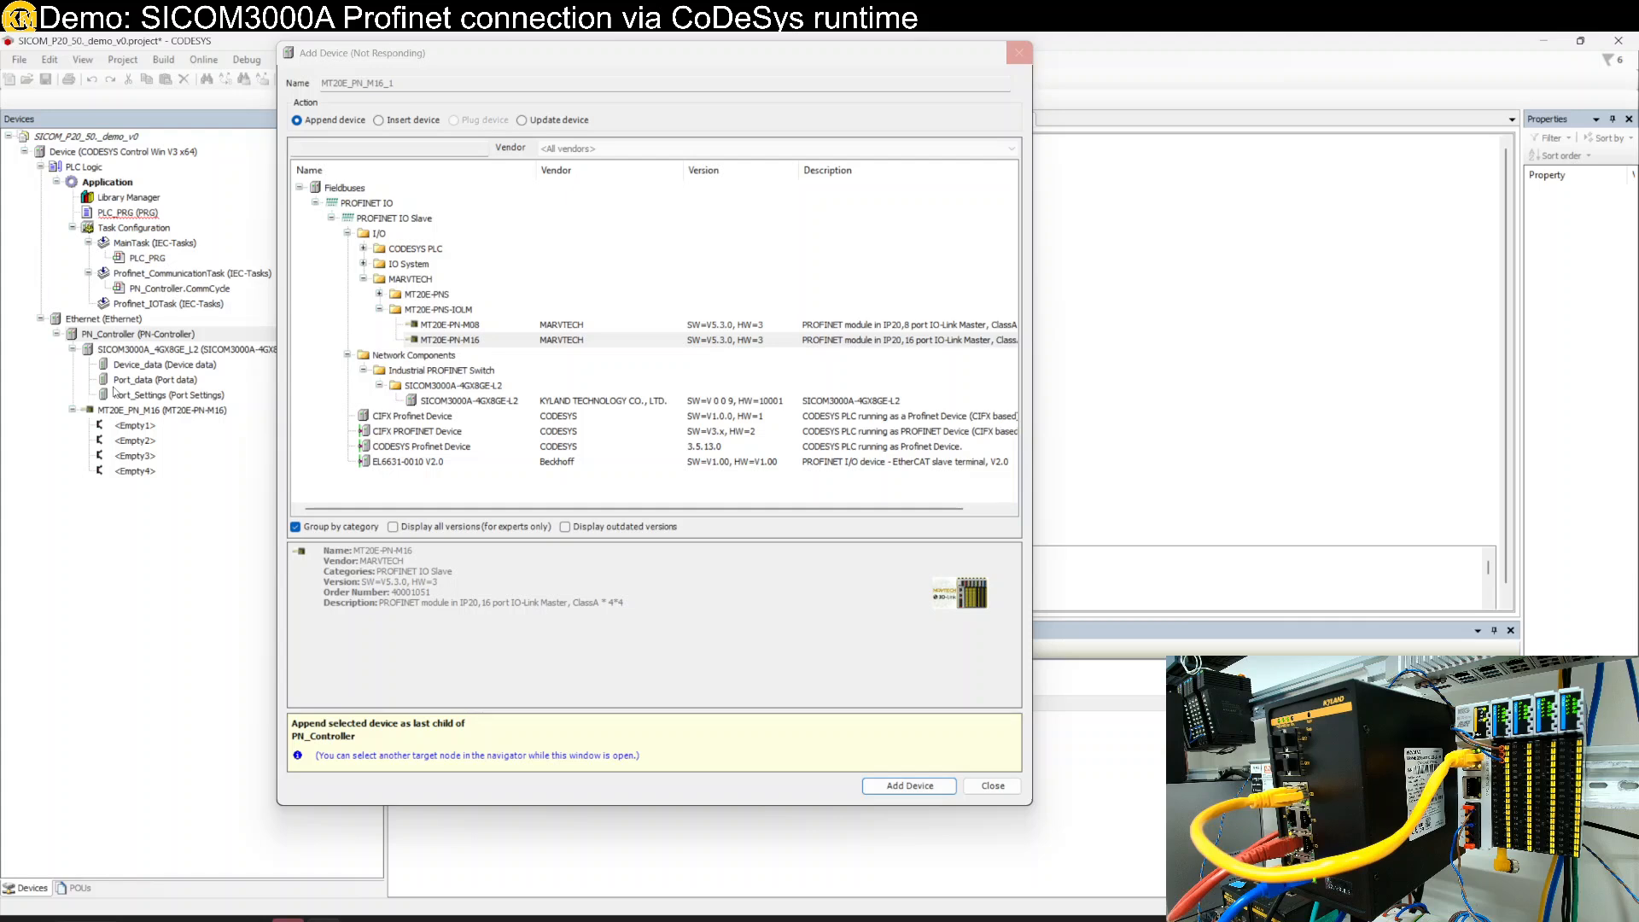
{"action": "right_click", "coordinate": [130, 425]}
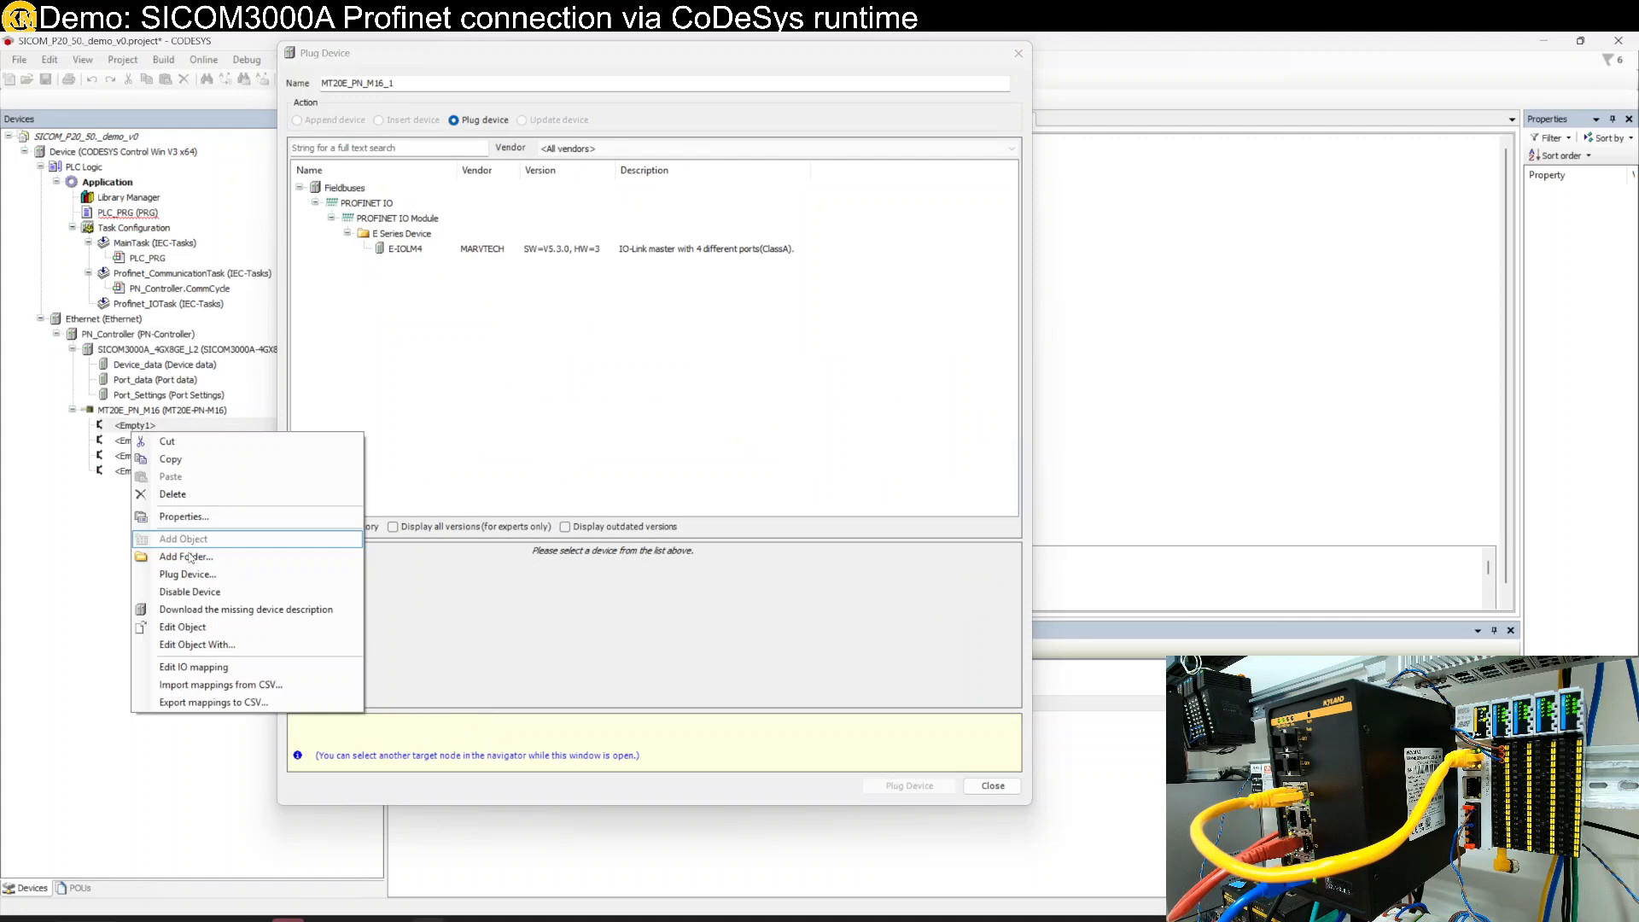
- Plug E-IOLM4 modules into all four MT20E-PN-M16 slots and close the catalogue
{"action": "left_click", "coordinate": [187, 574]}
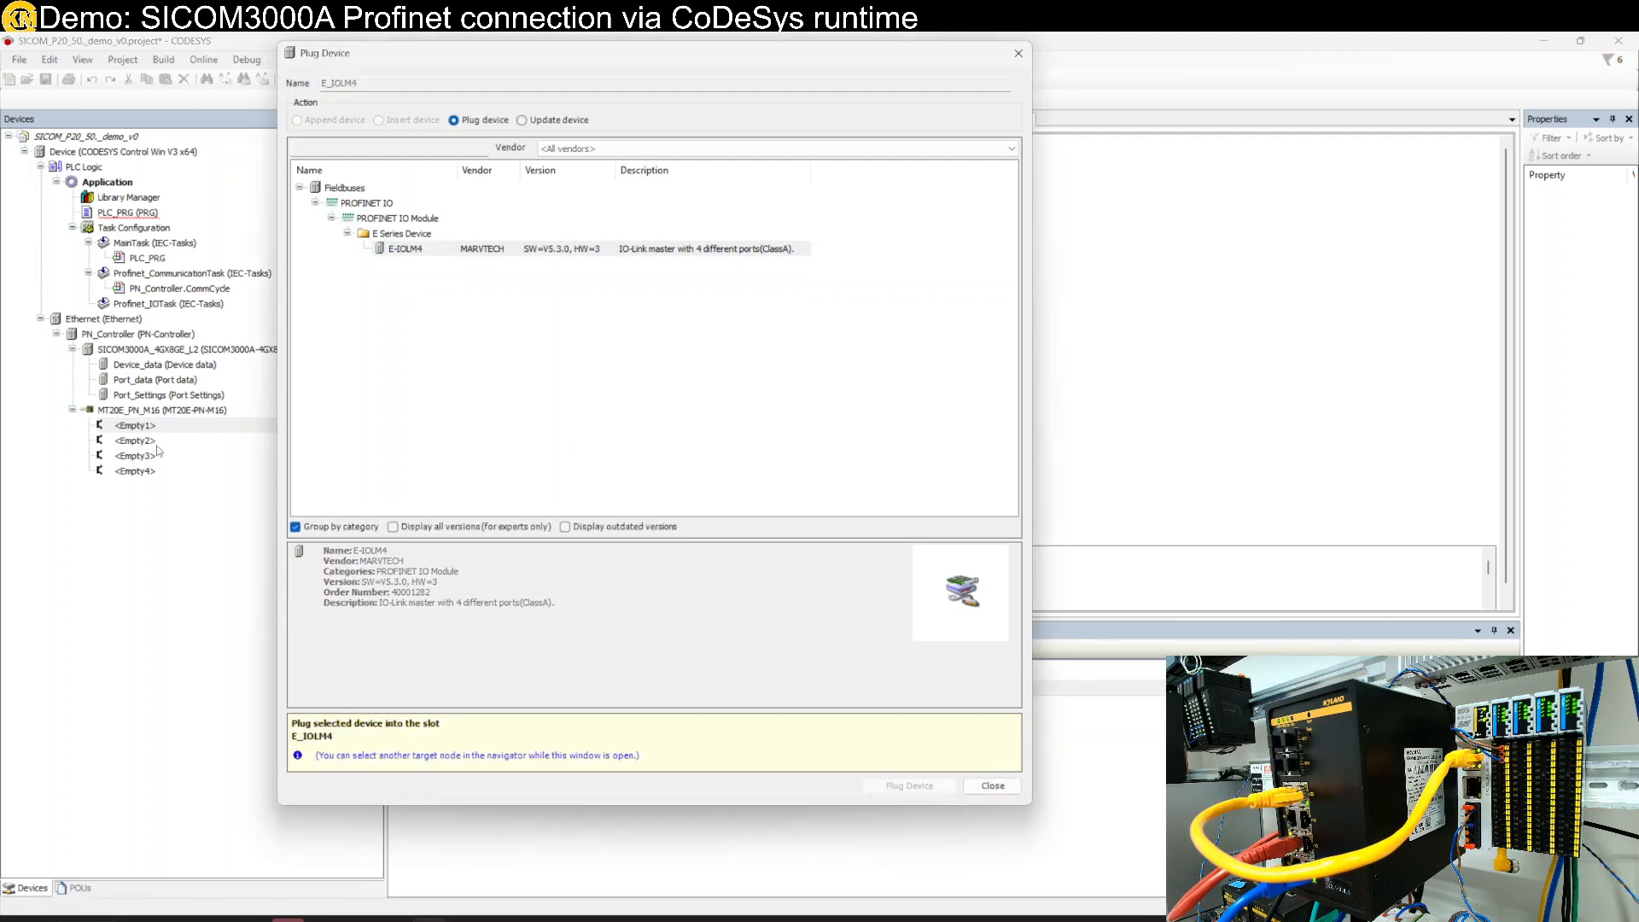
{"action": "left_click", "coordinate": [135, 502]}
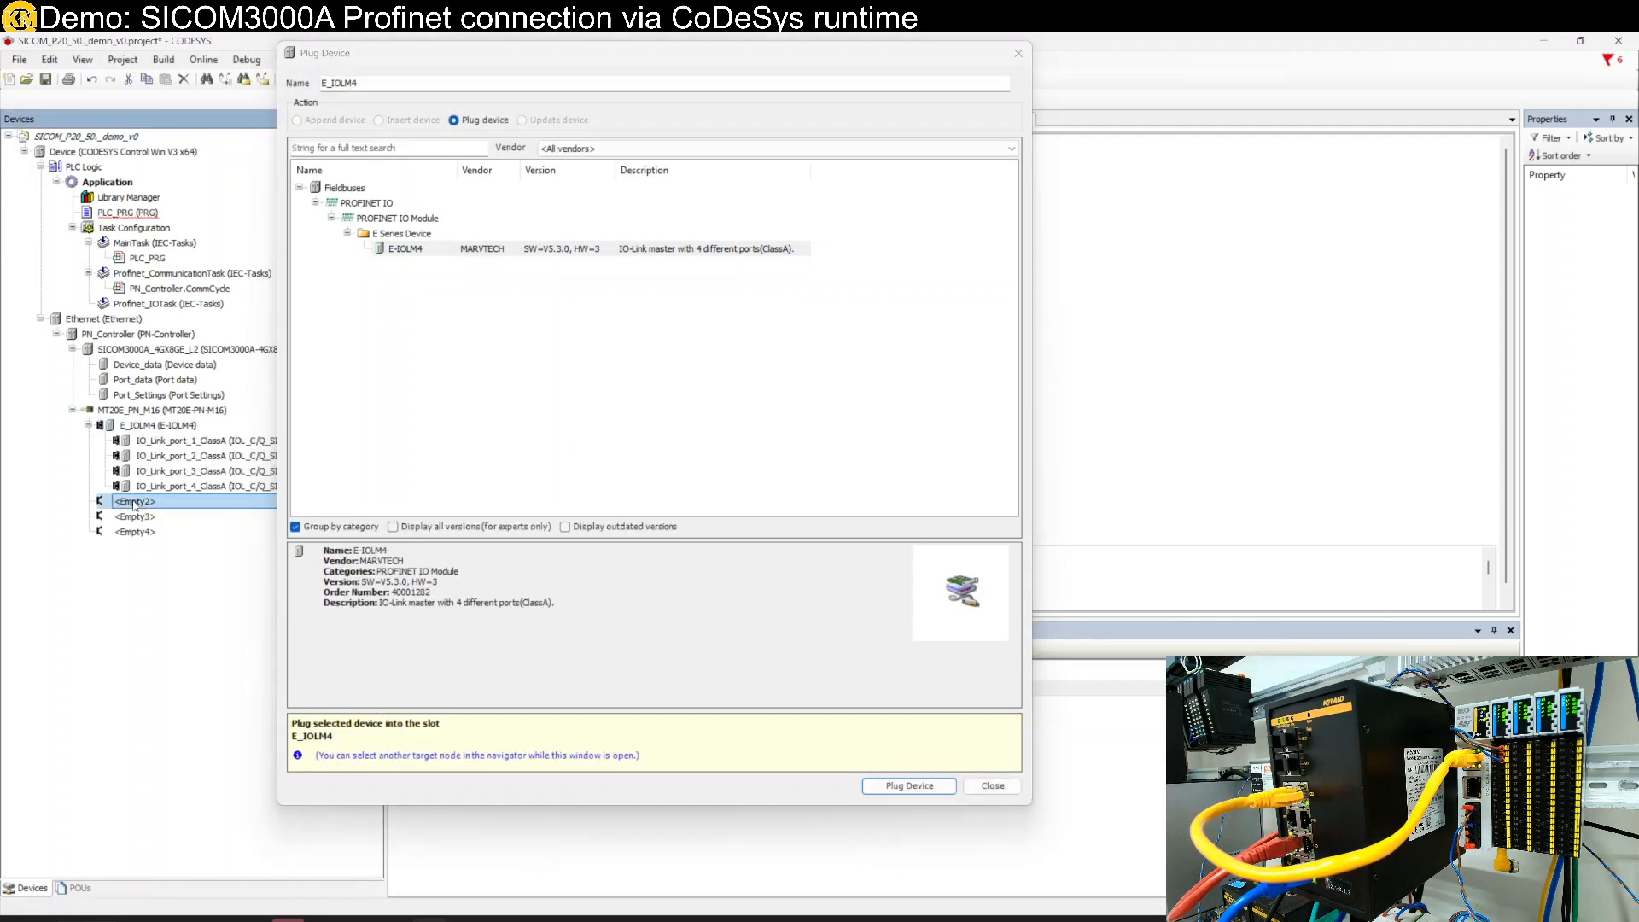
{"action": "double_click", "coordinate": [392, 249]}
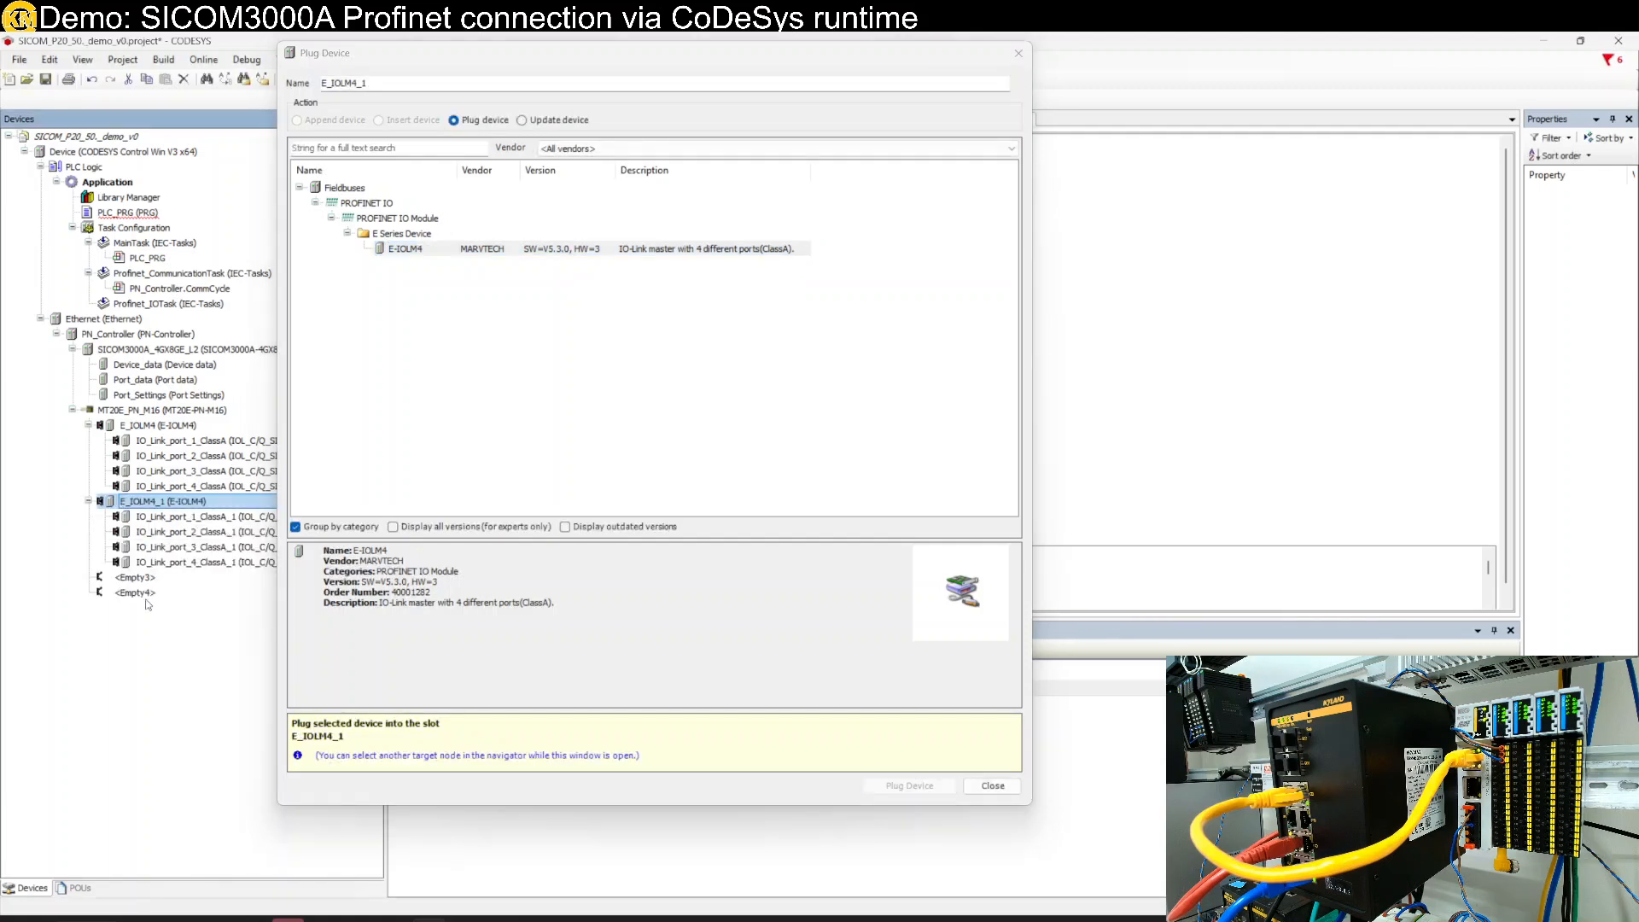
{"action": "double_click", "coordinate": [135, 578]}
{"action": "left_click", "coordinate": [407, 249]}
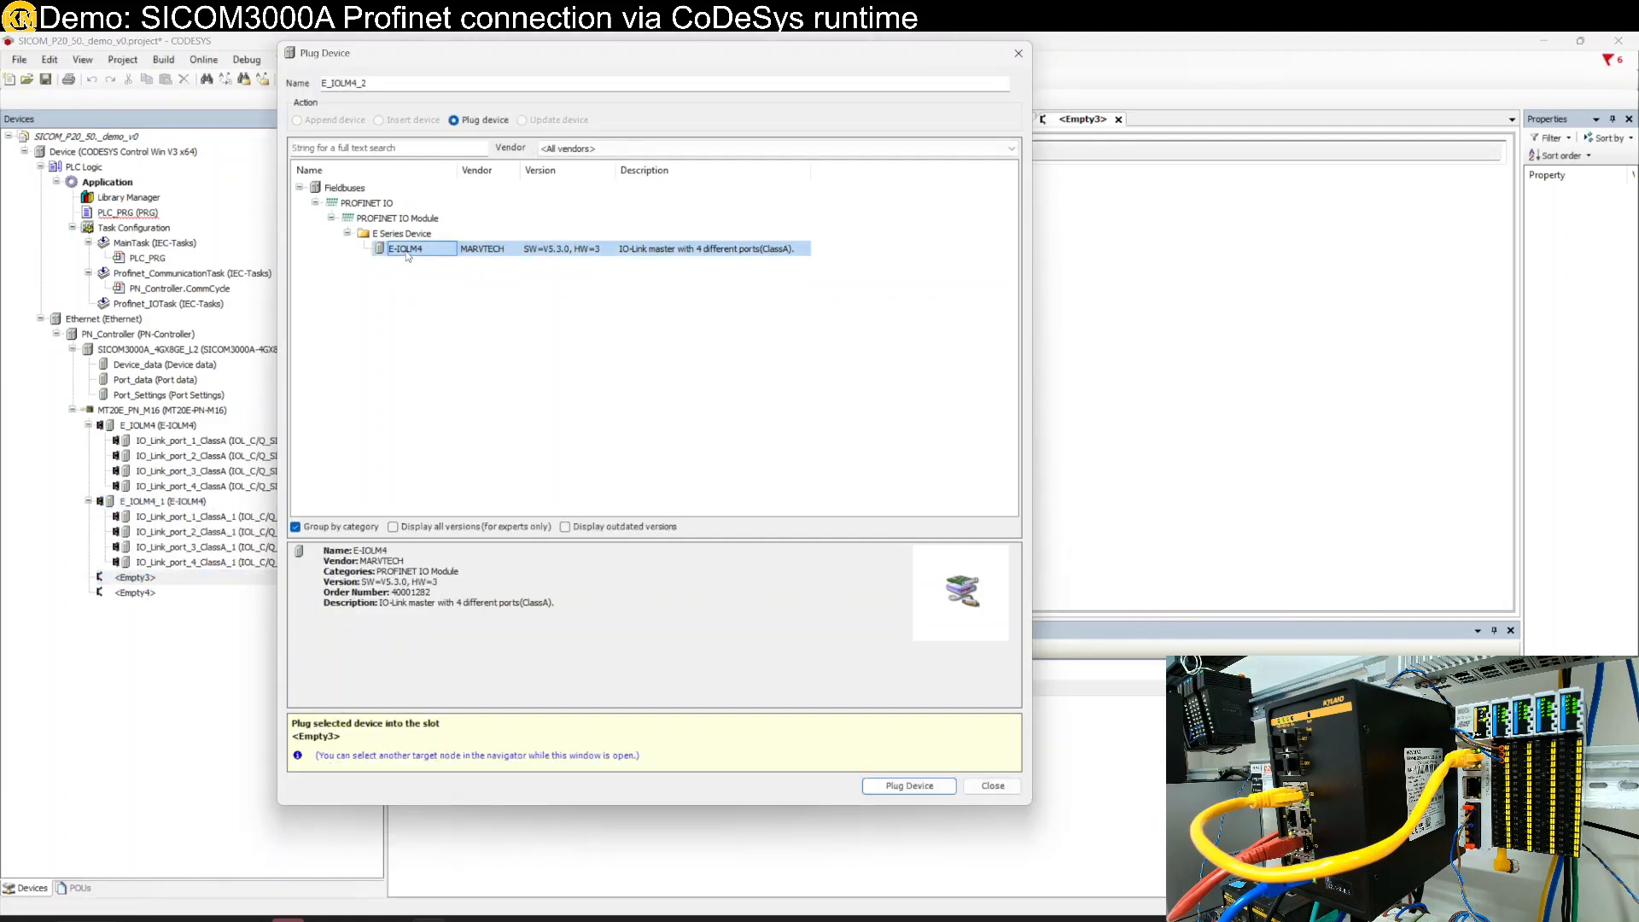
{"action": "double_click", "coordinate": [407, 249]}
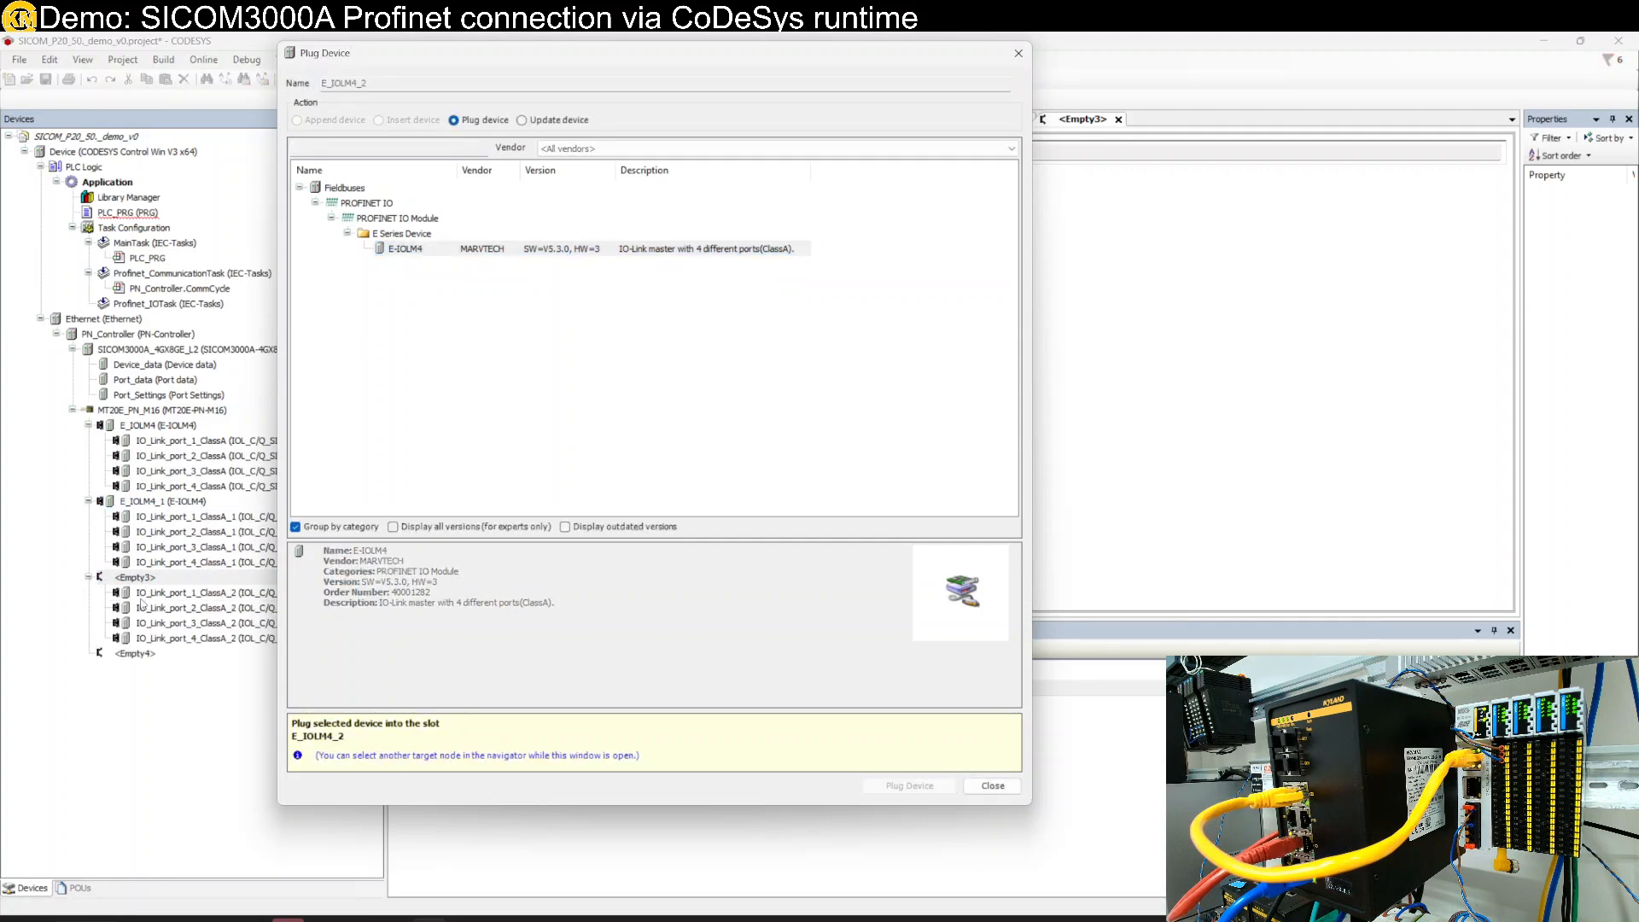
{"action": "double_click", "coordinate": [137, 654]}
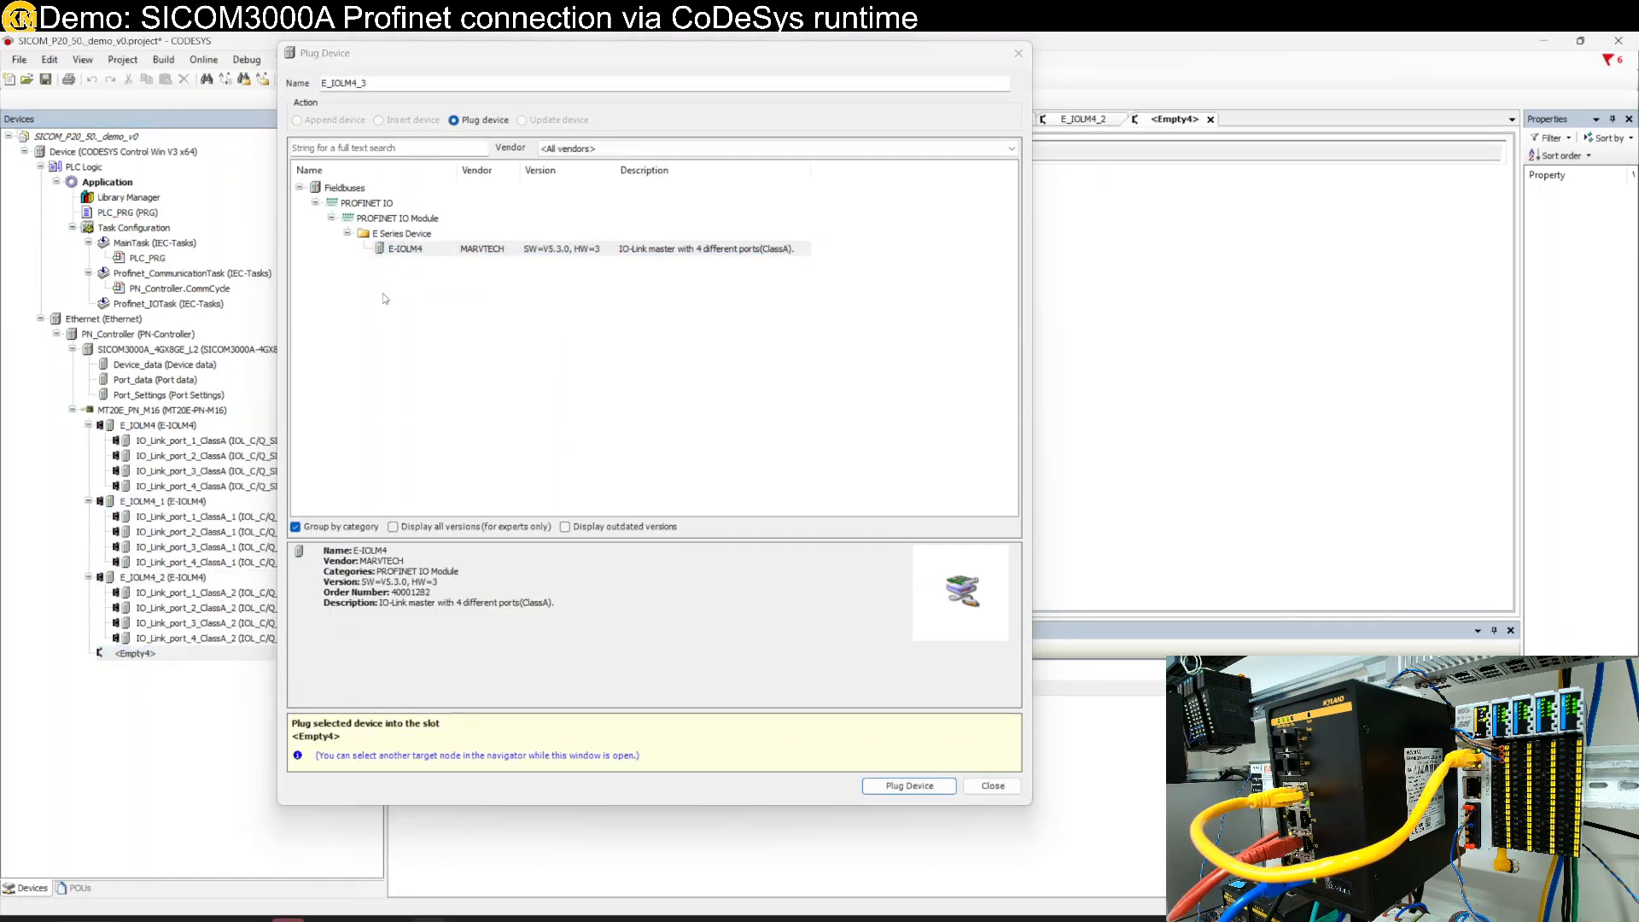
{"action": "double_click", "coordinate": [398, 250]}
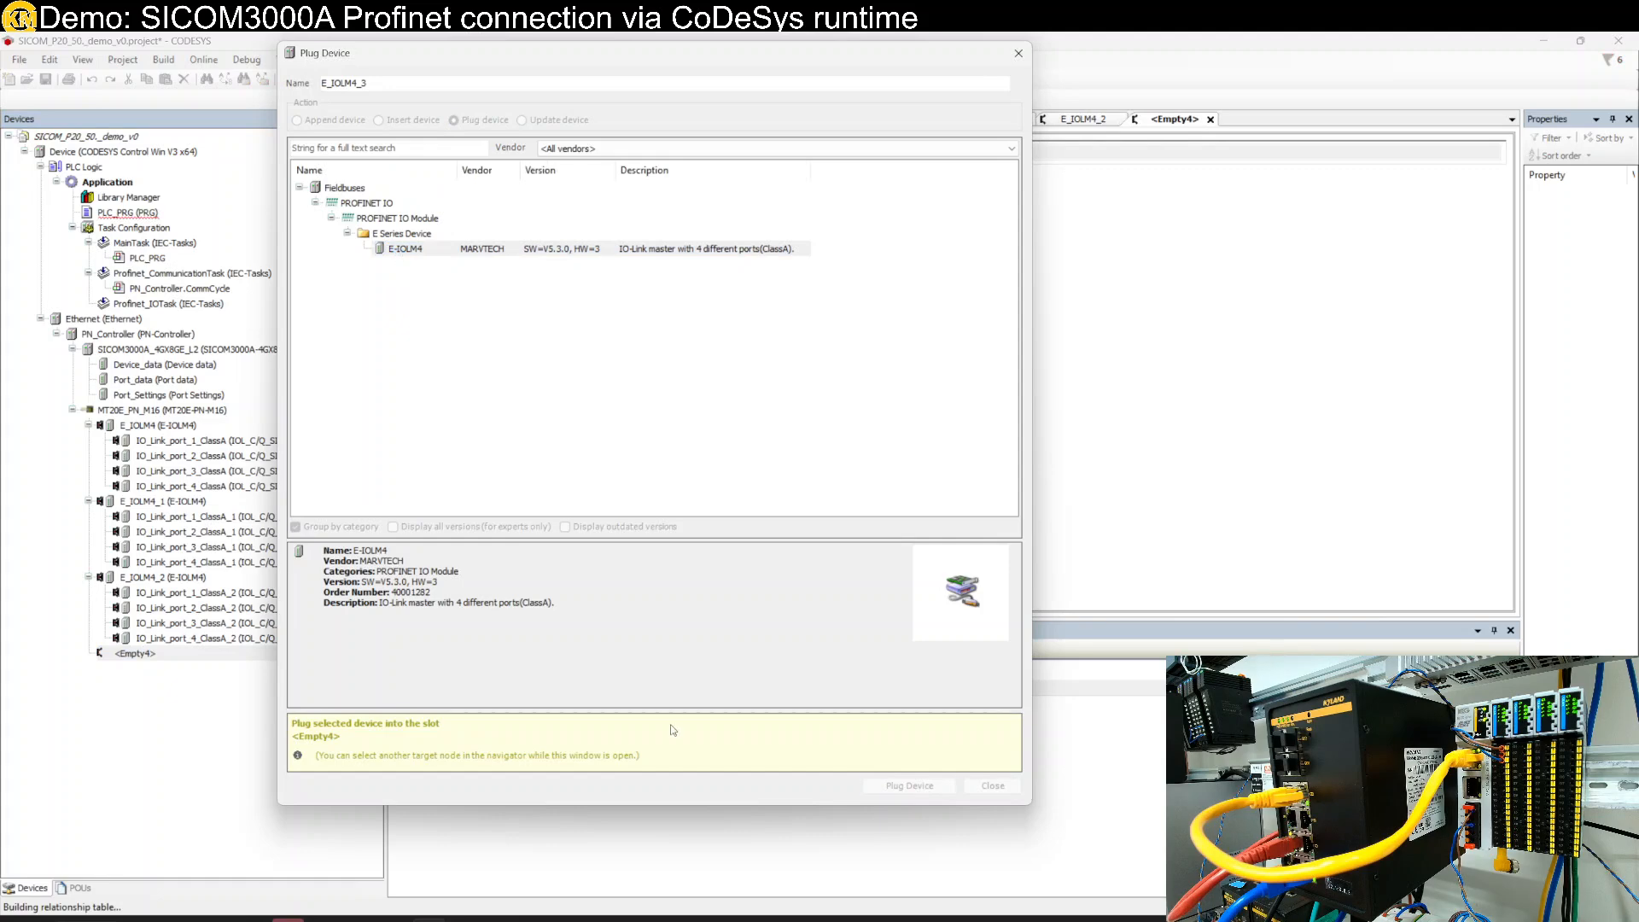
{"action": "left_click", "coordinate": [991, 786]}
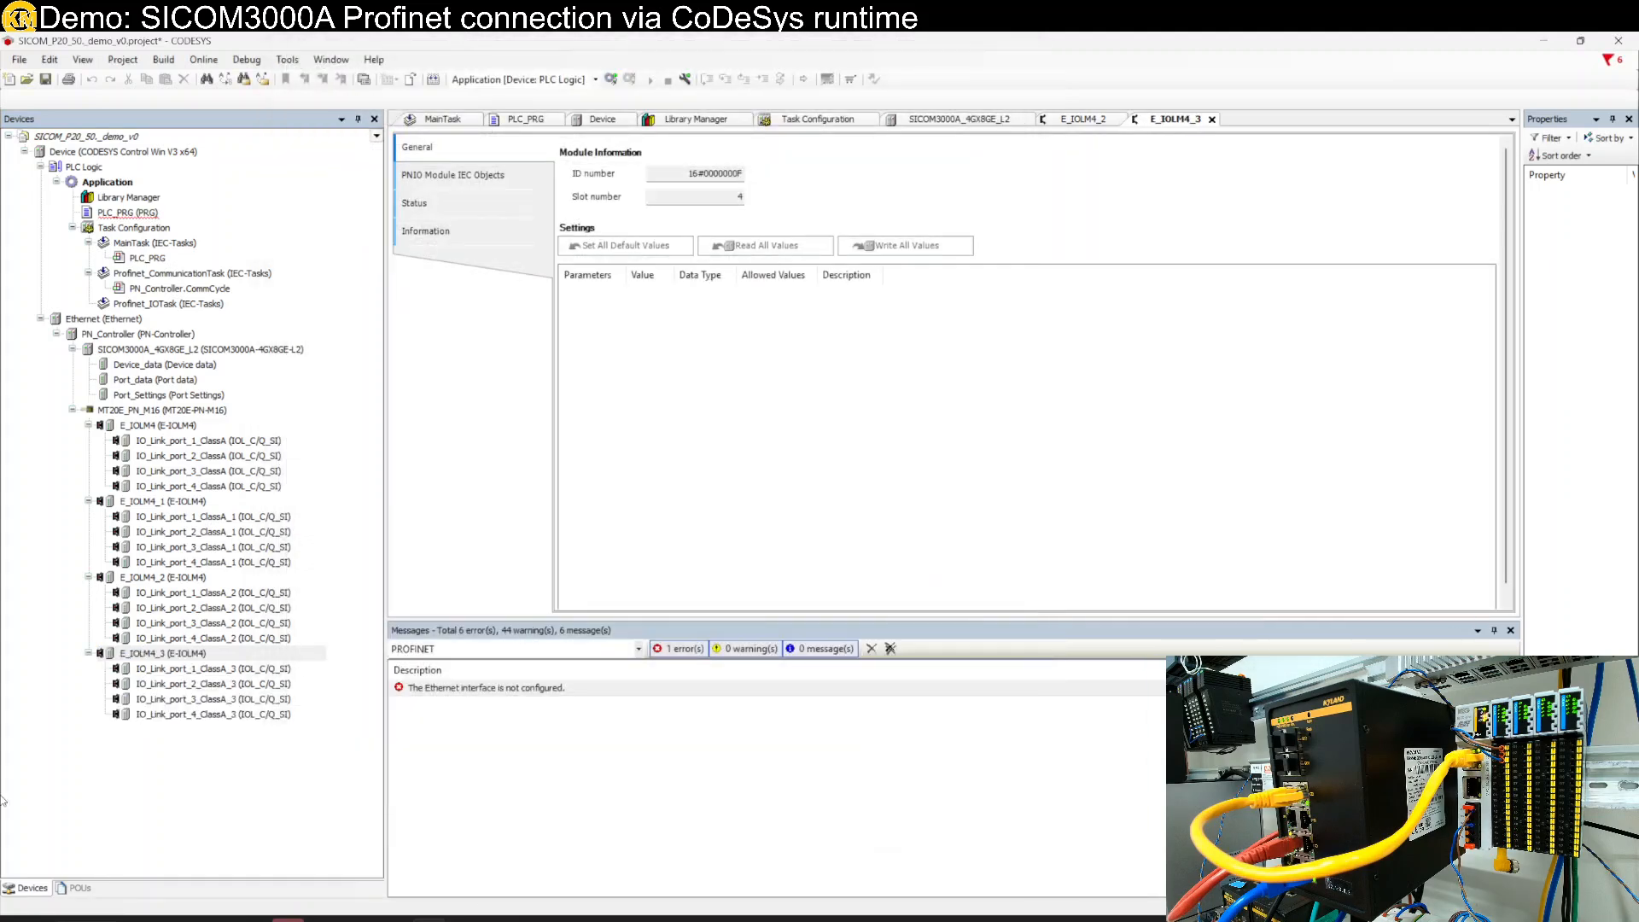
- Map the switch's Device_data General channel to bGeneral from PLC_PRG
{"action": "double_click", "coordinate": [133, 215]}
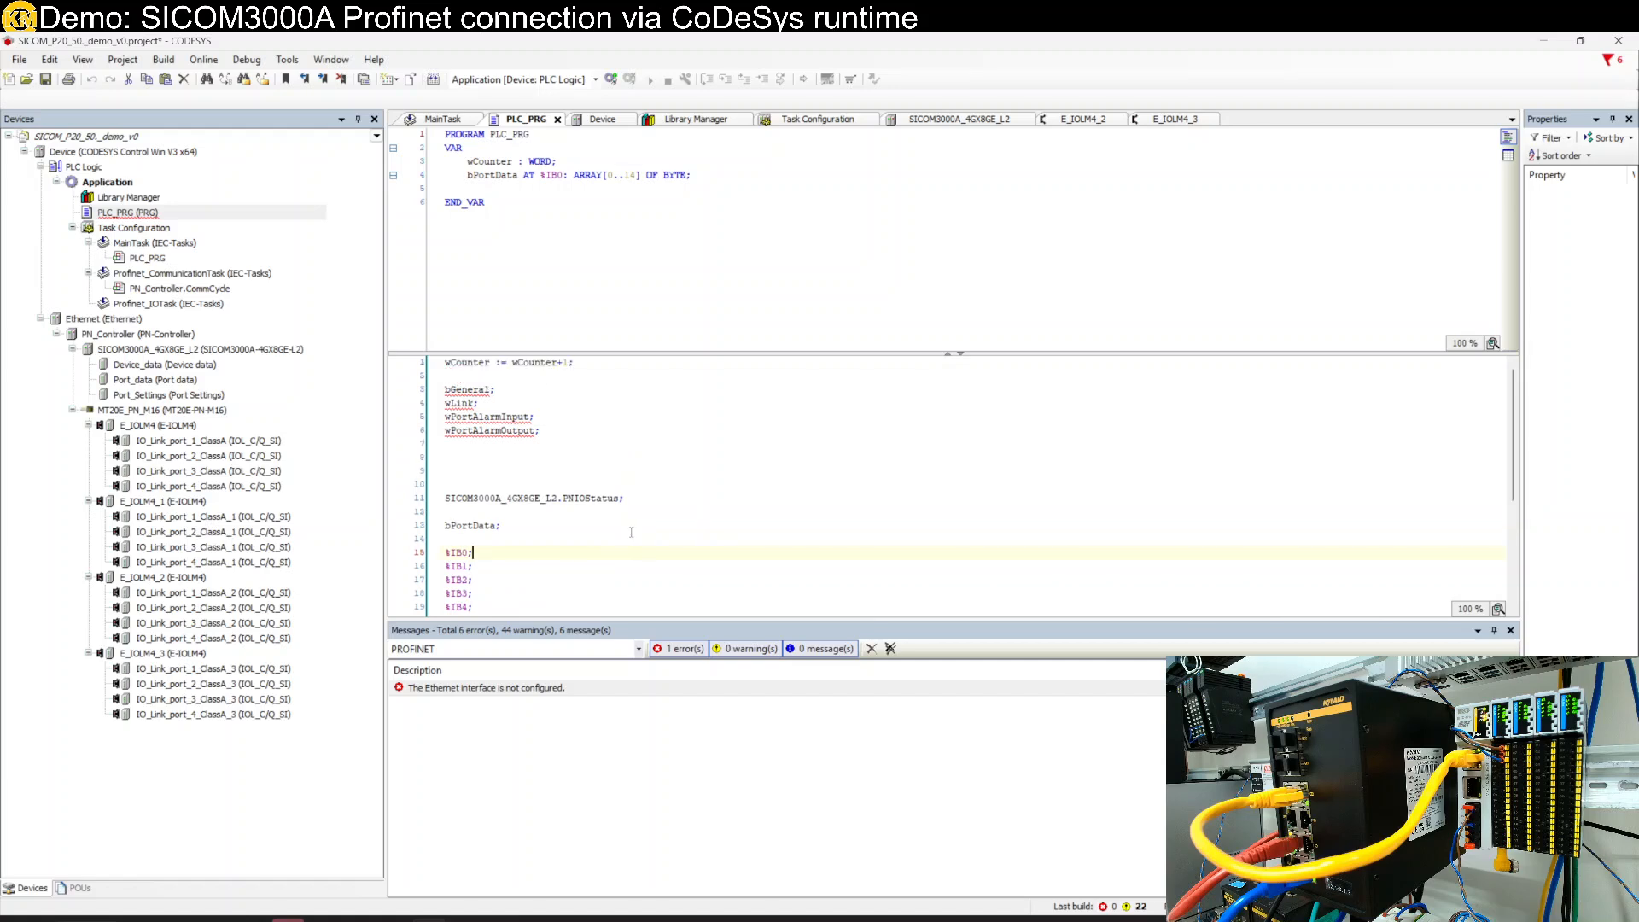
{"action": "double_click", "coordinate": [462, 389]}
{"action": "key", "text": "ctrl+c"}
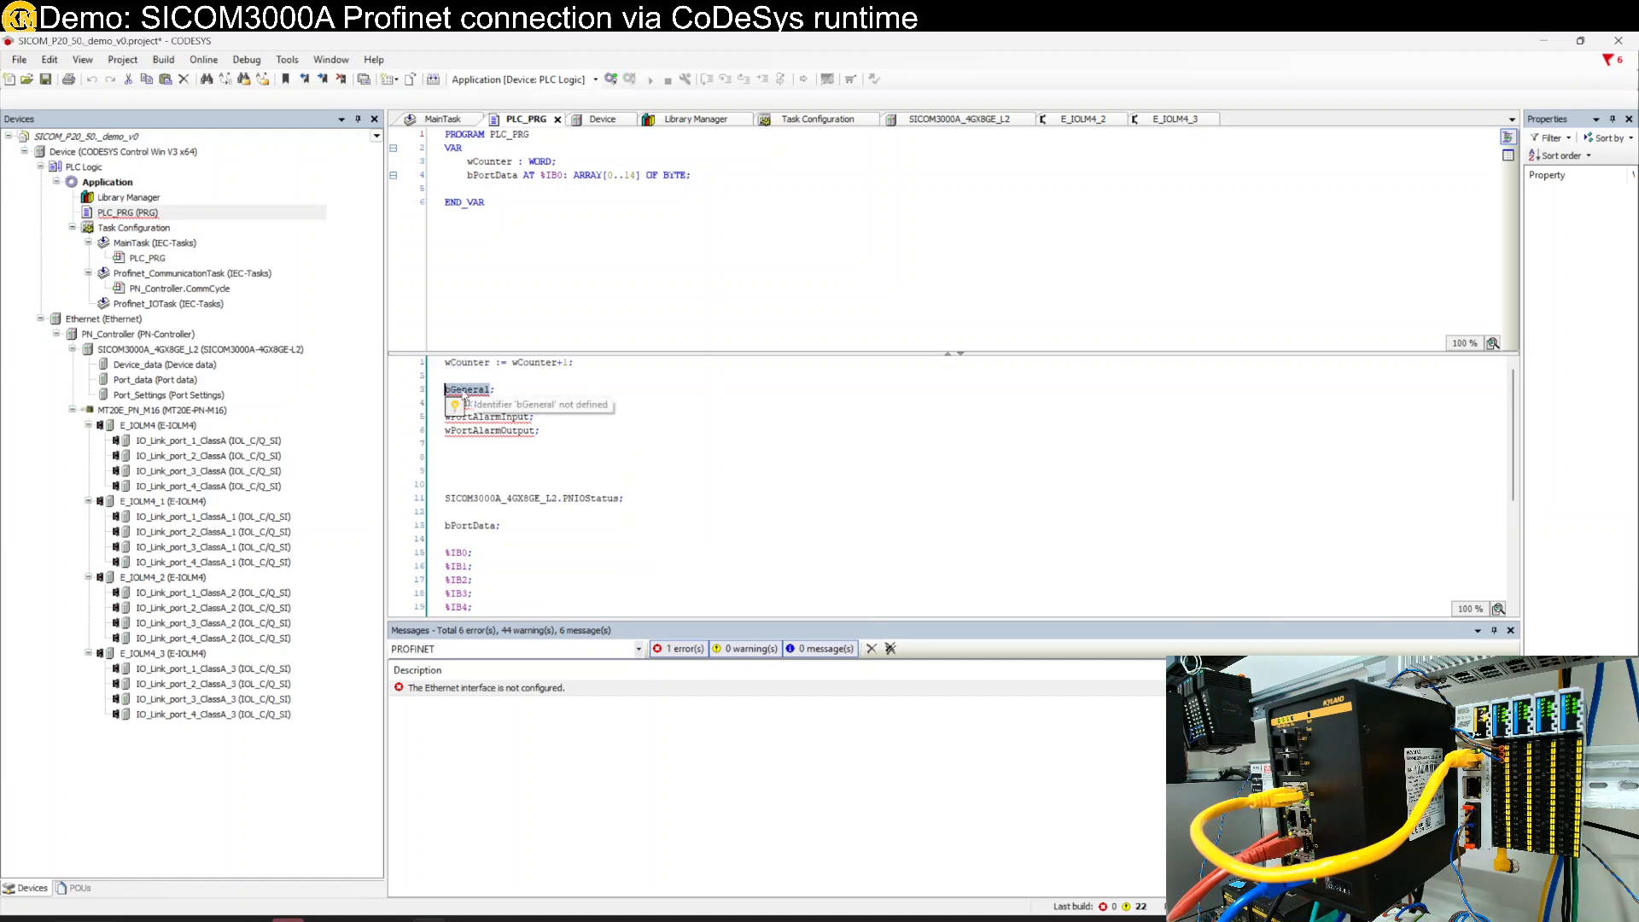
{"action": "double_click", "coordinate": [166, 367]}
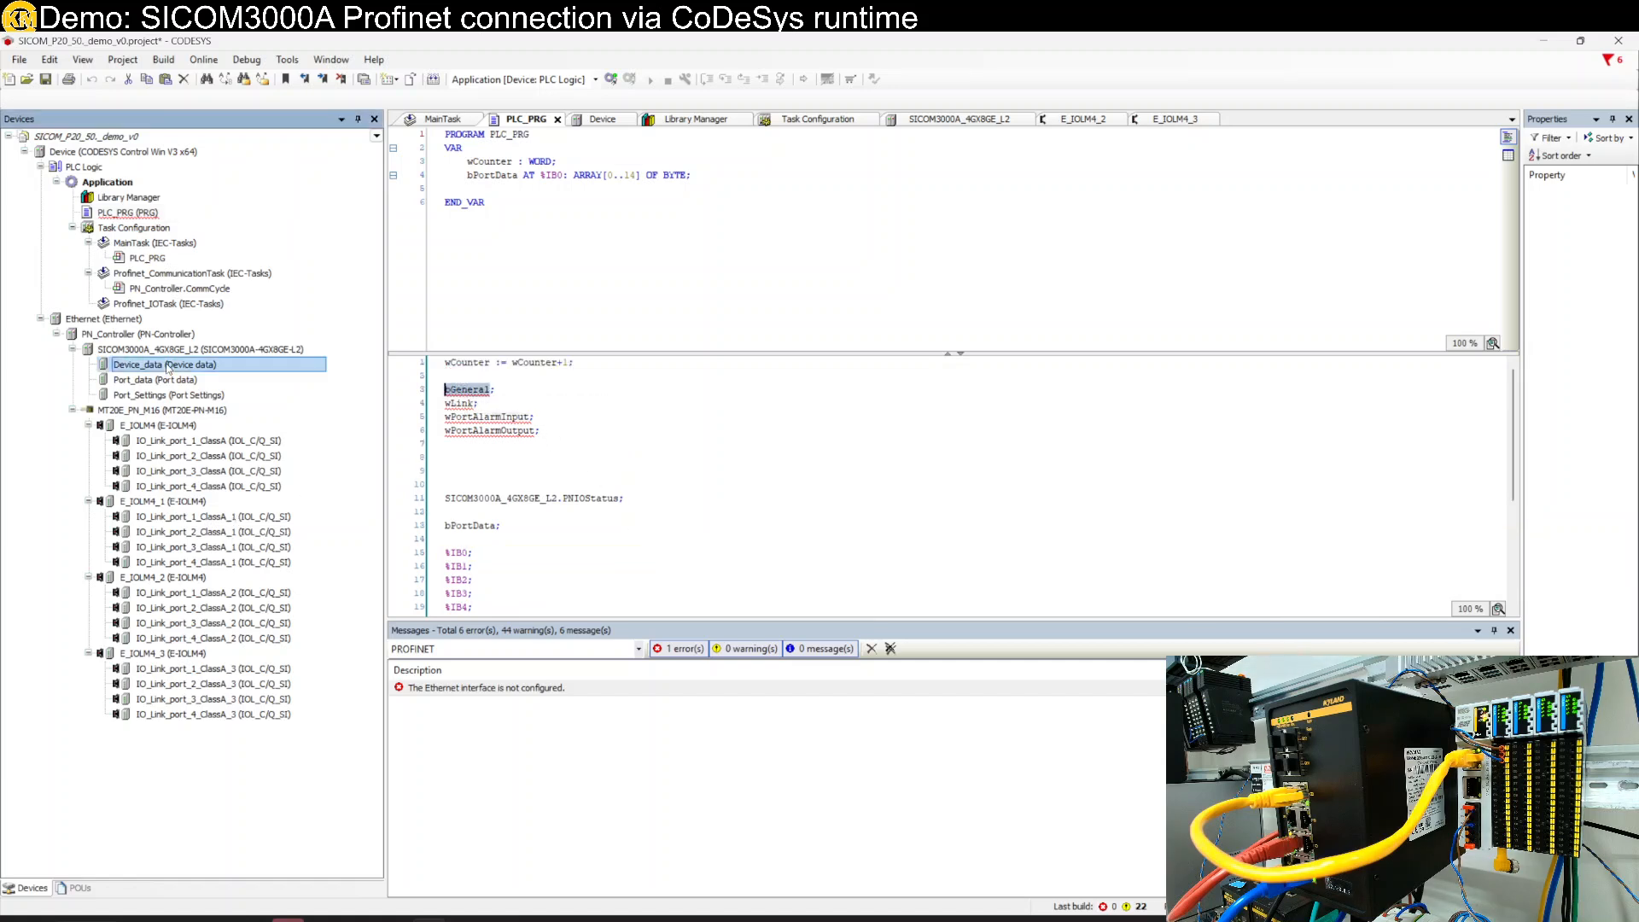
{"action": "left_click", "coordinate": [455, 175]}
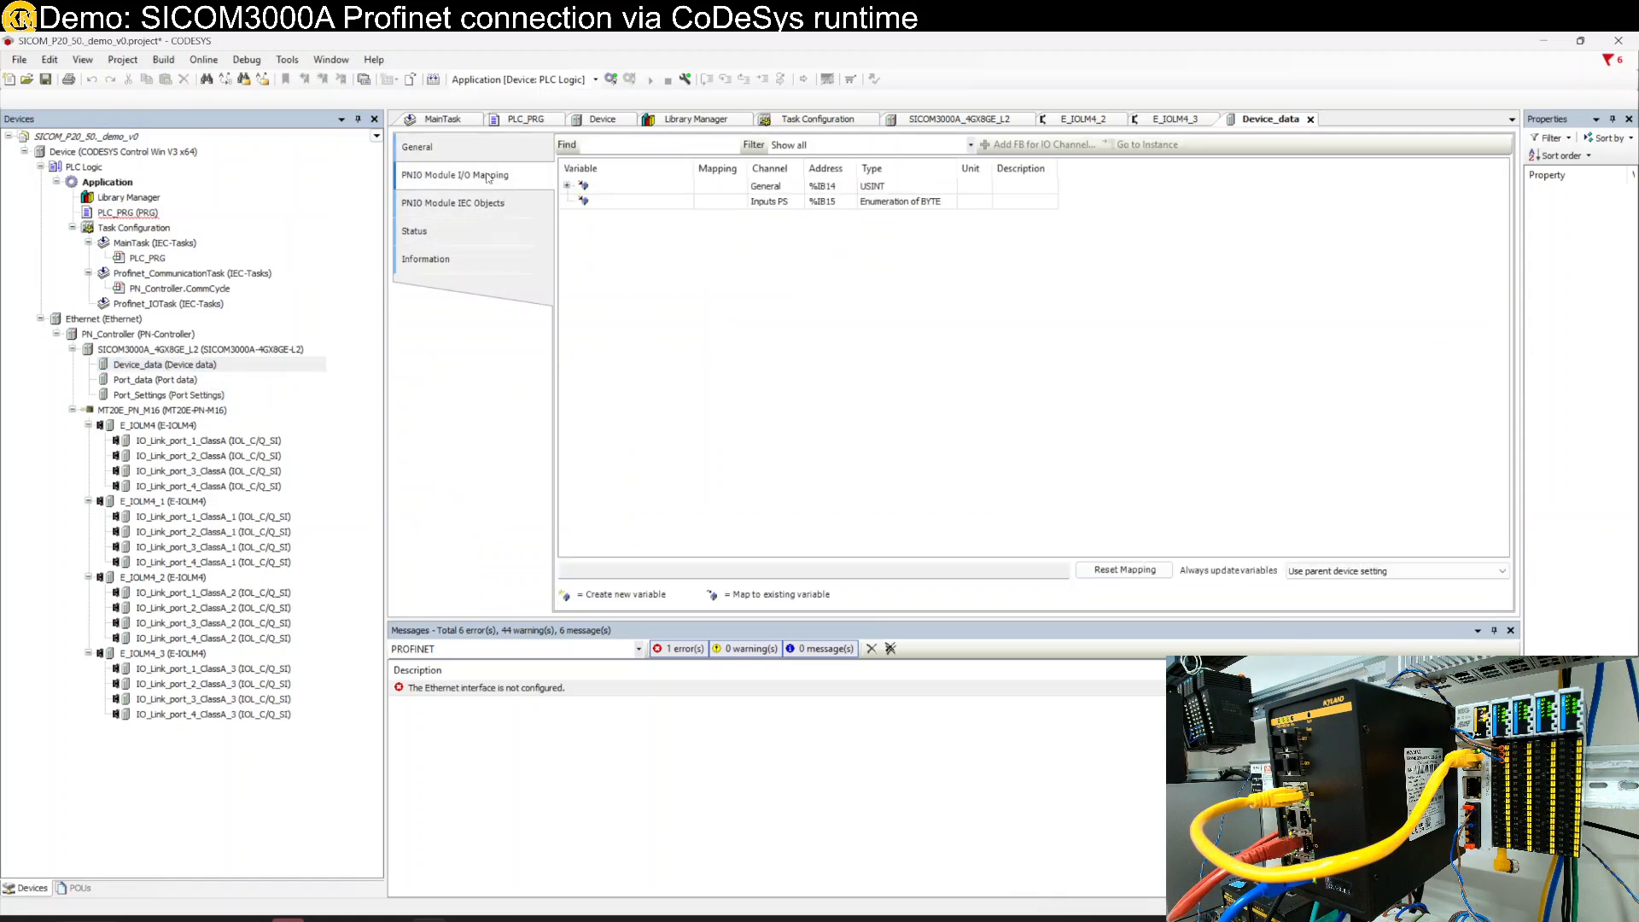
{"action": "left_click", "coordinate": [567, 185]}
{"action": "double_click", "coordinate": [616, 188]}
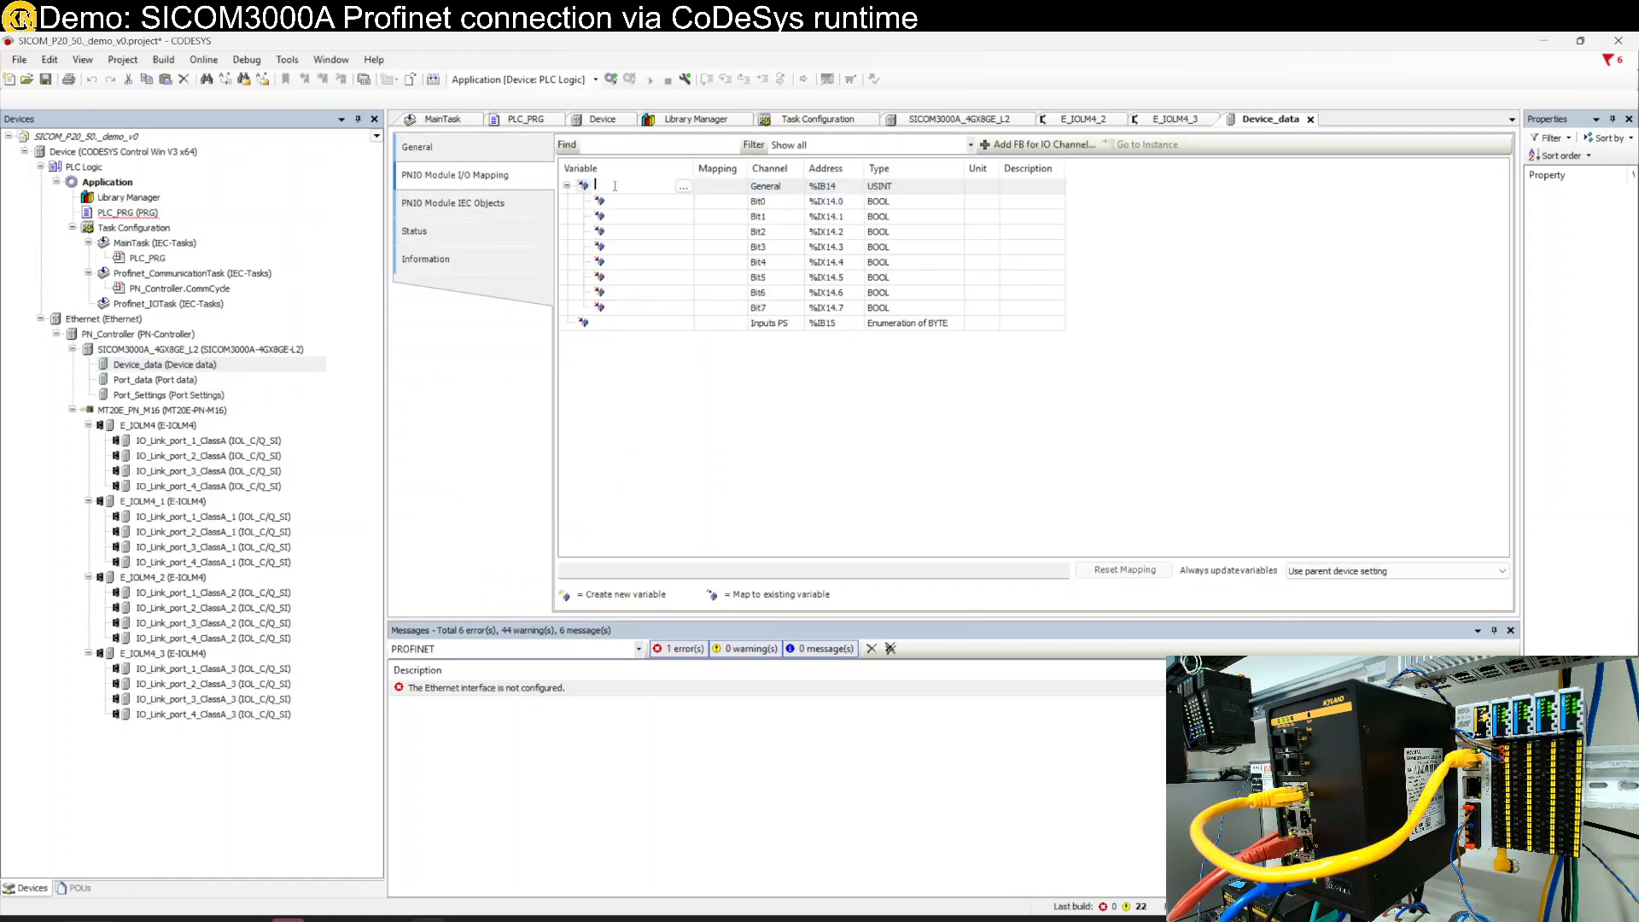
{"action": "key", "text": "ctrl+v"}
- Map the Port_data Link channel to the wLink variable
{"action": "double_click", "coordinate": [127, 213]}
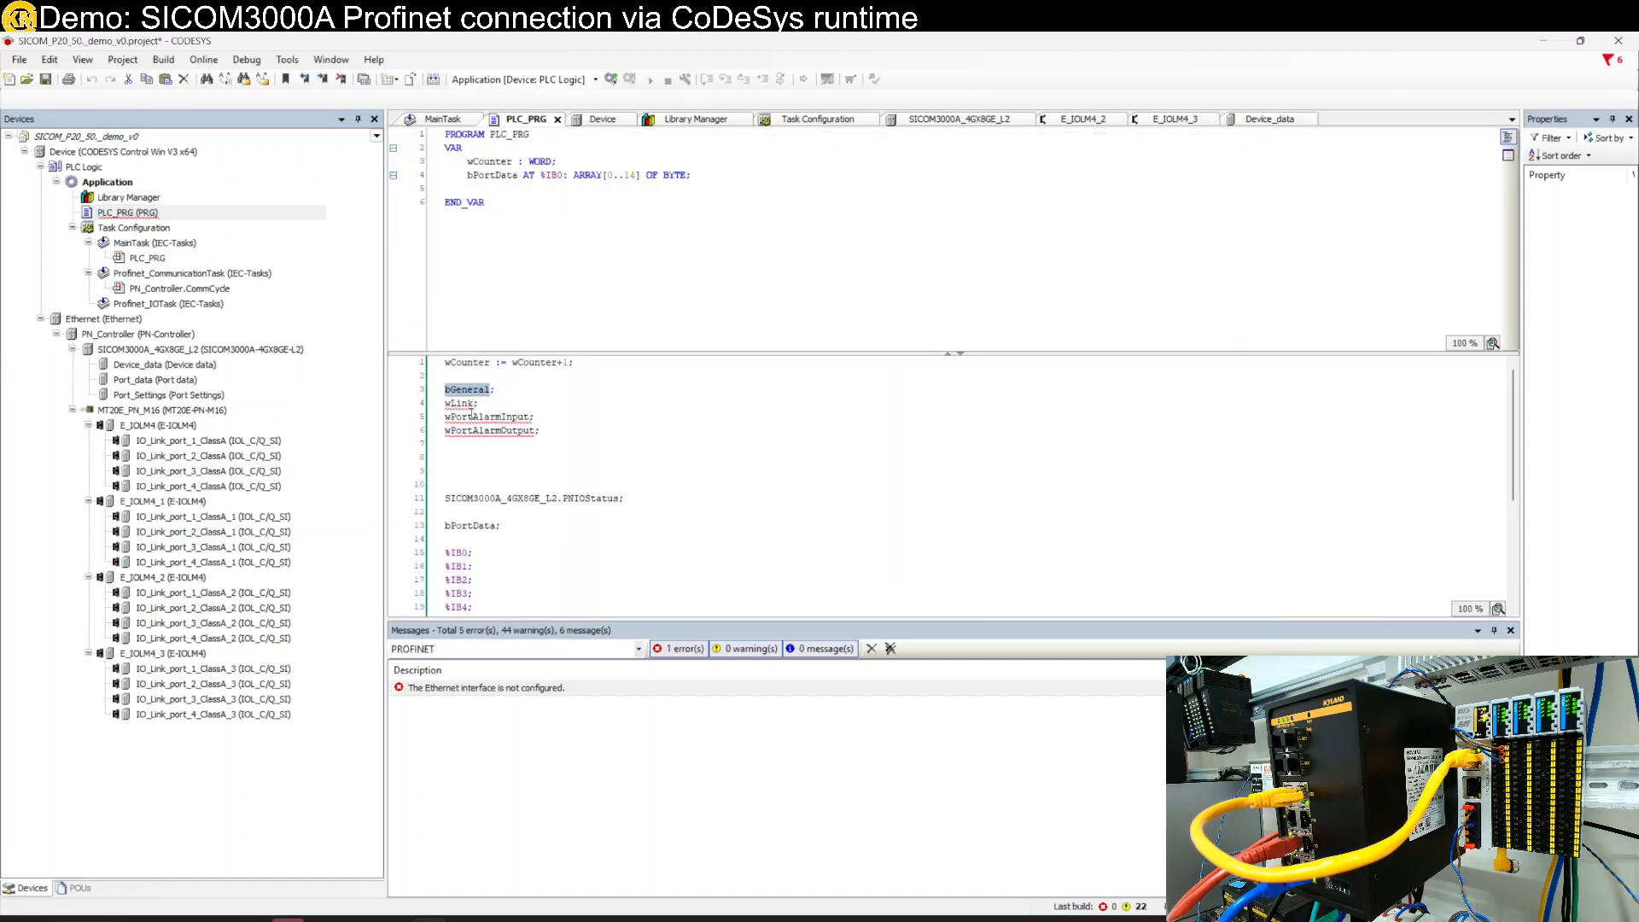
{"action": "double_click", "coordinate": [459, 403]}
{"action": "key", "text": "ctrl+c"}
{"action": "double_click", "coordinate": [175, 379]}
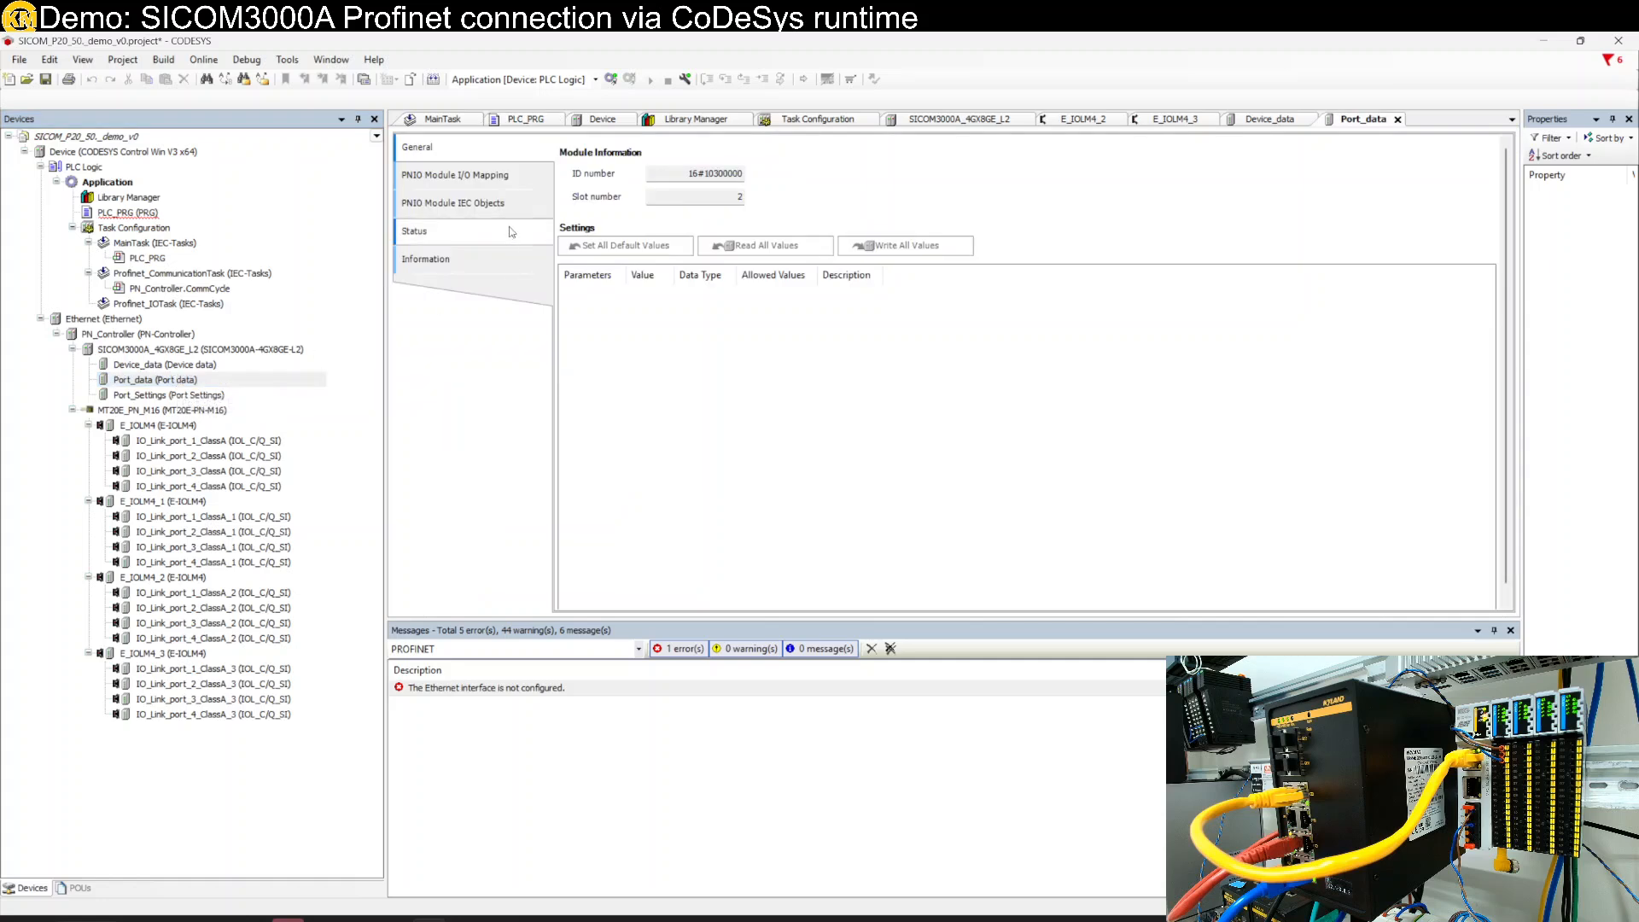
{"action": "left_click", "coordinate": [455, 175]}
{"action": "left_click", "coordinate": [567, 185]}
{"action": "left_click", "coordinate": [609, 189]}
{"action": "left_click", "coordinate": [609, 186]}
{"action": "key", "text": "ctrl+v"}
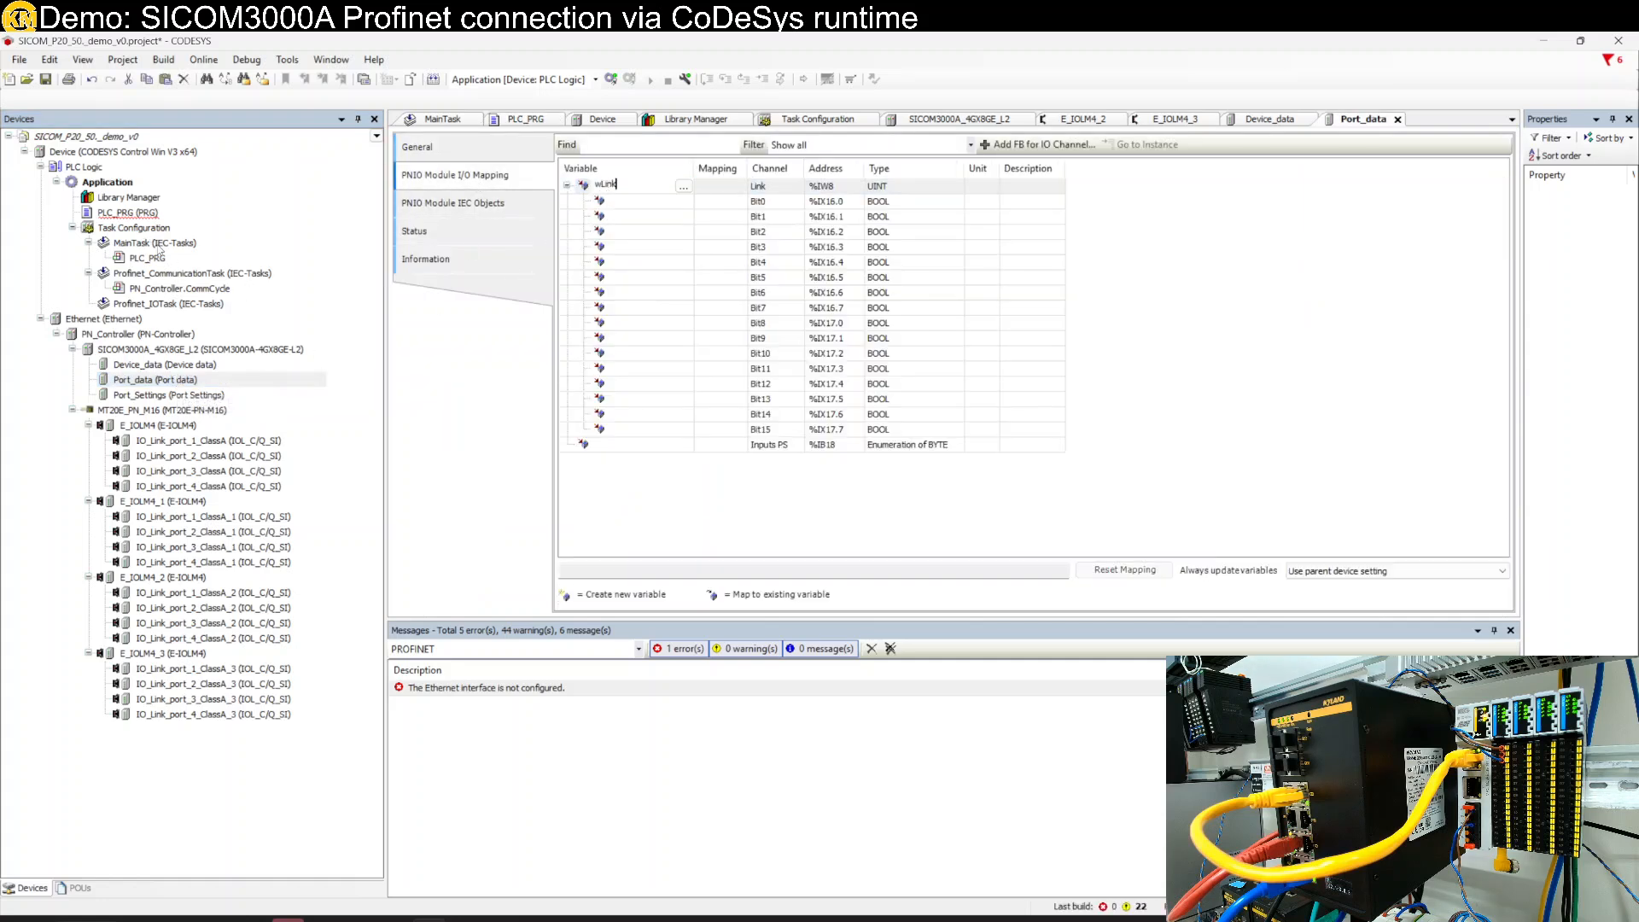
- Copy wPortAlarmInput from PLC_PRG and open the Port_Settings module
{"action": "double_click", "coordinate": [134, 215]}
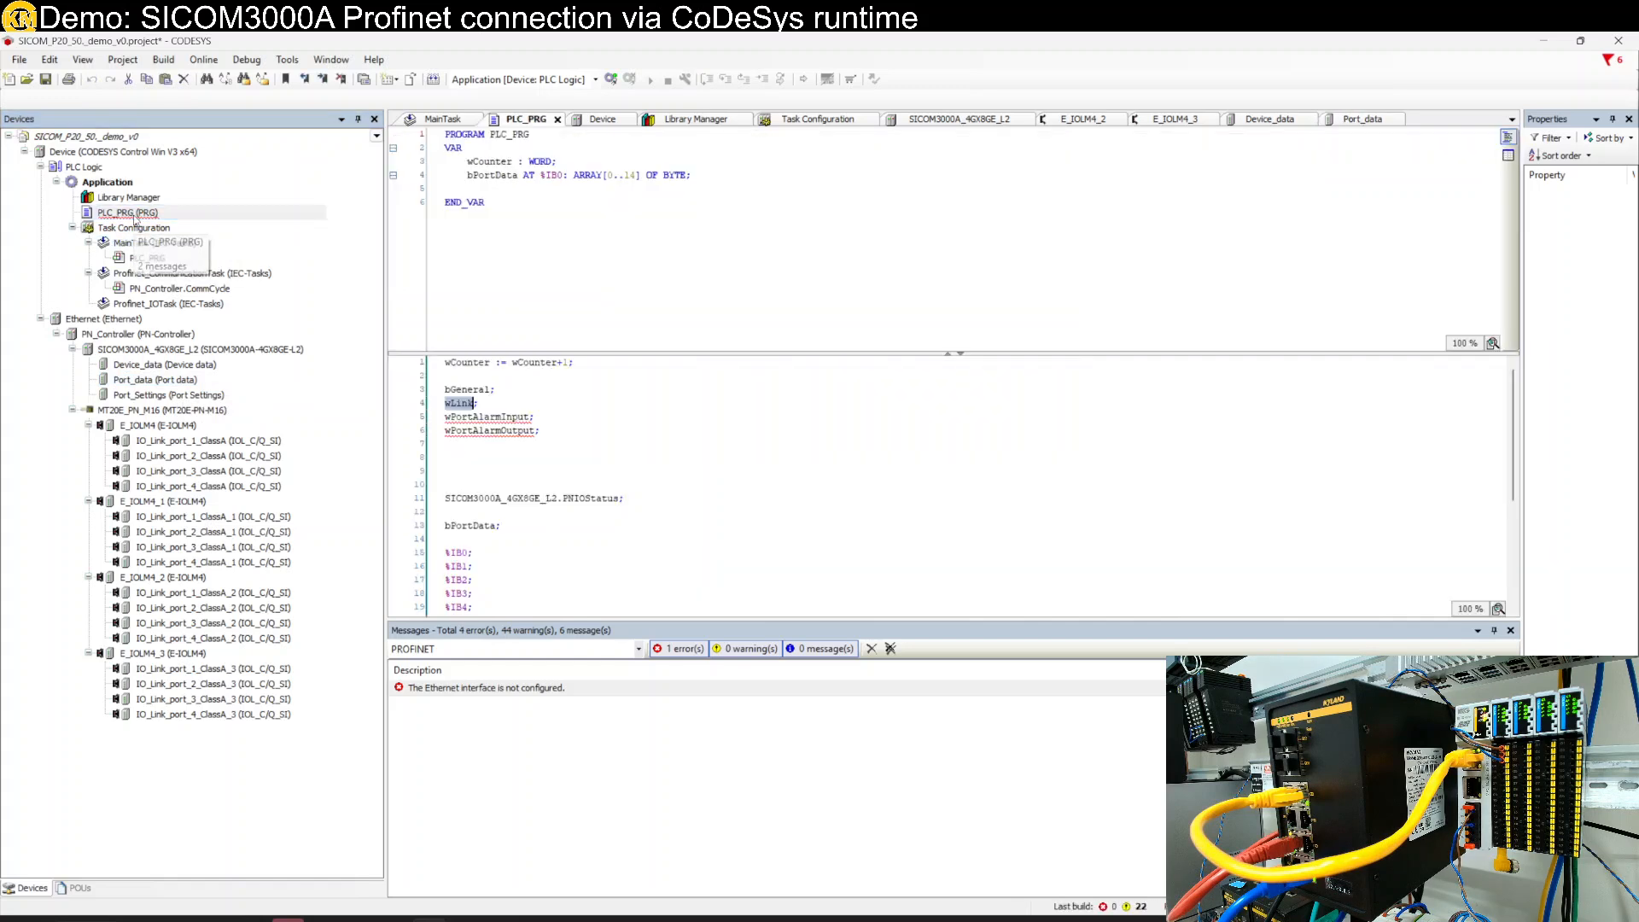
{"action": "double_click", "coordinate": [480, 418]}
{"action": "key", "text": "ctrl+c"}
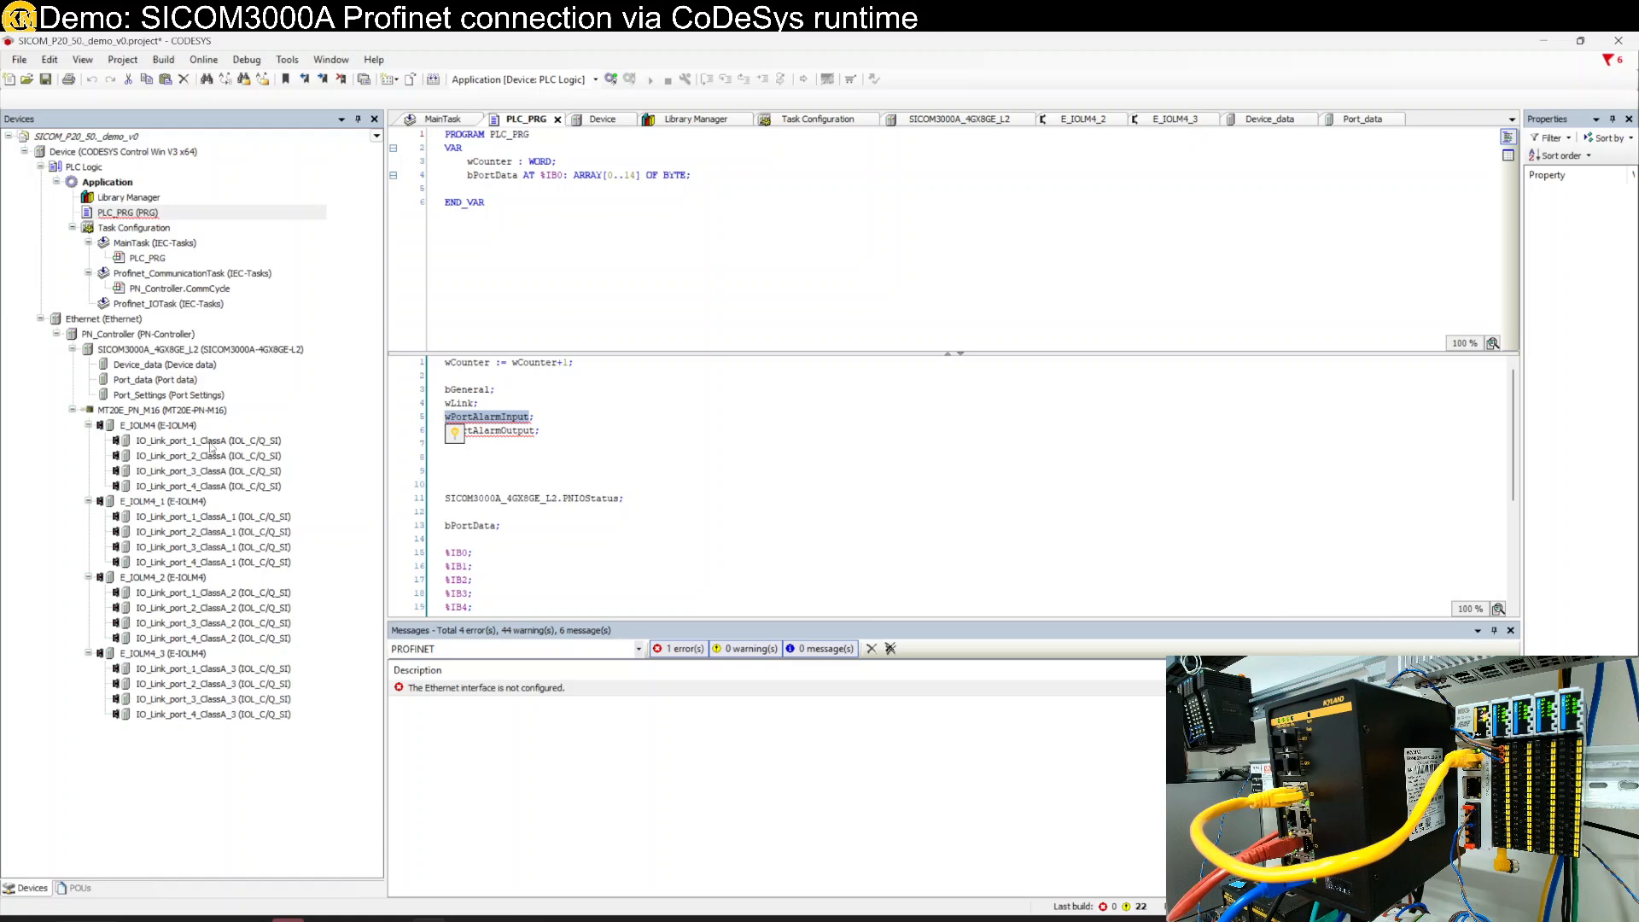
{"action": "left_click", "coordinate": [161, 397]}
{"action": "double_click", "coordinate": [161, 397]}
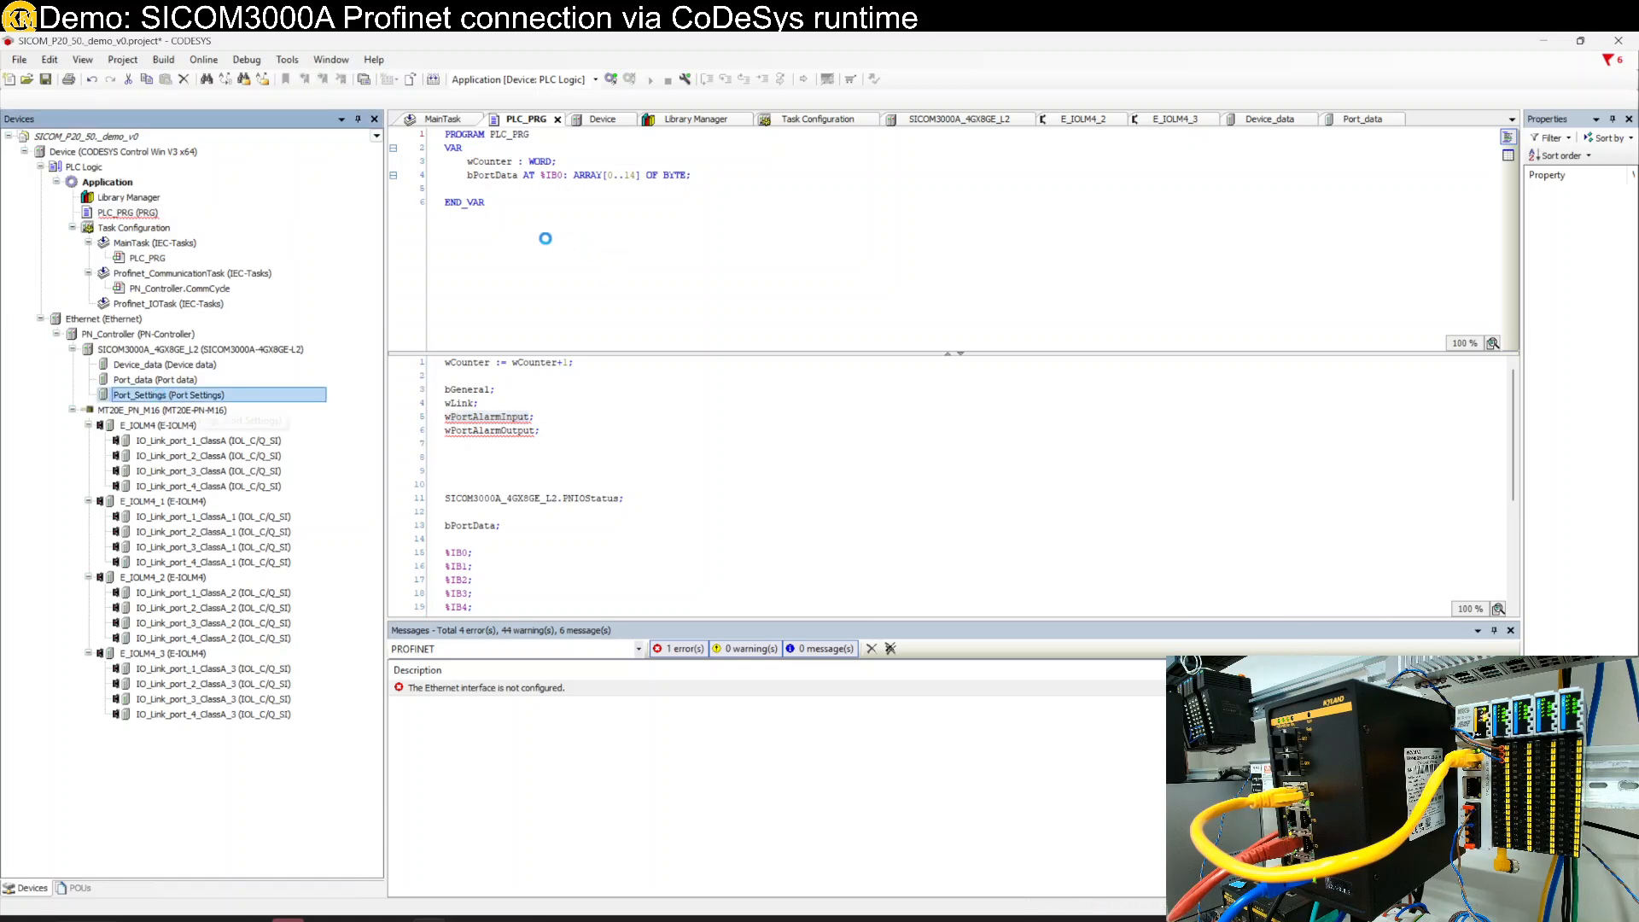
- Assign wPortAlarmInput to the Port_Settings Port Alarm Input channel
{"action": "left_click", "coordinate": [477, 177]}
{"action": "double_click", "coordinate": [573, 186]}
{"action": "key", "text": "ctrl+v"}
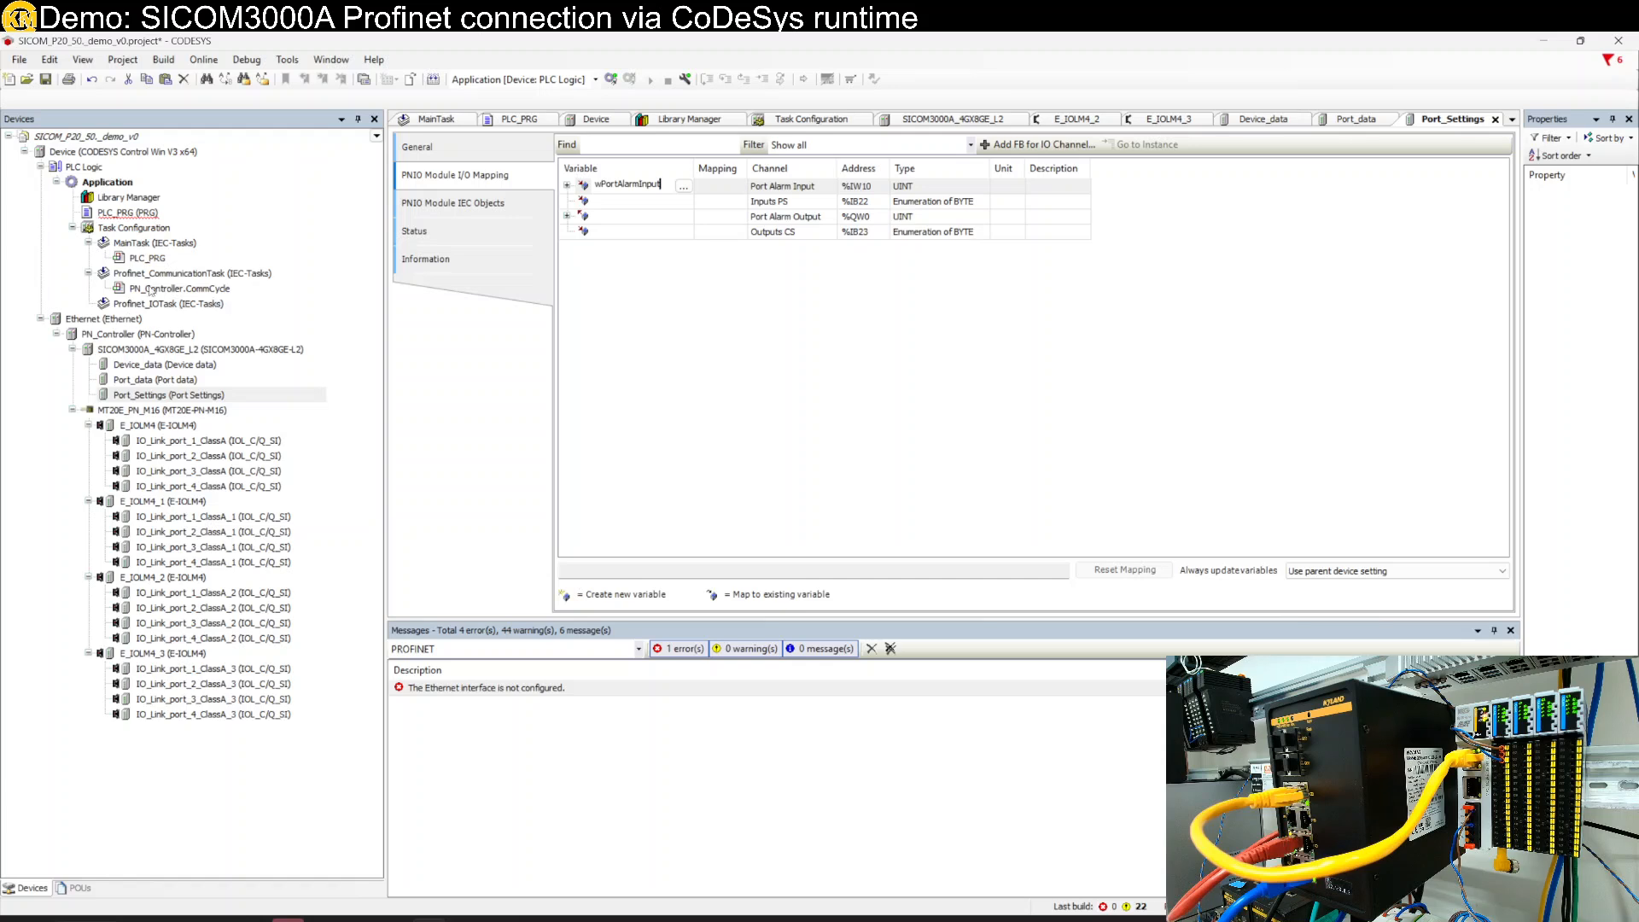
- Map the Port Alarm Output channel to wPortAlarmOutput
{"action": "left_click", "coordinate": [140, 213]}
{"action": "double_click", "coordinate": [139, 213]}
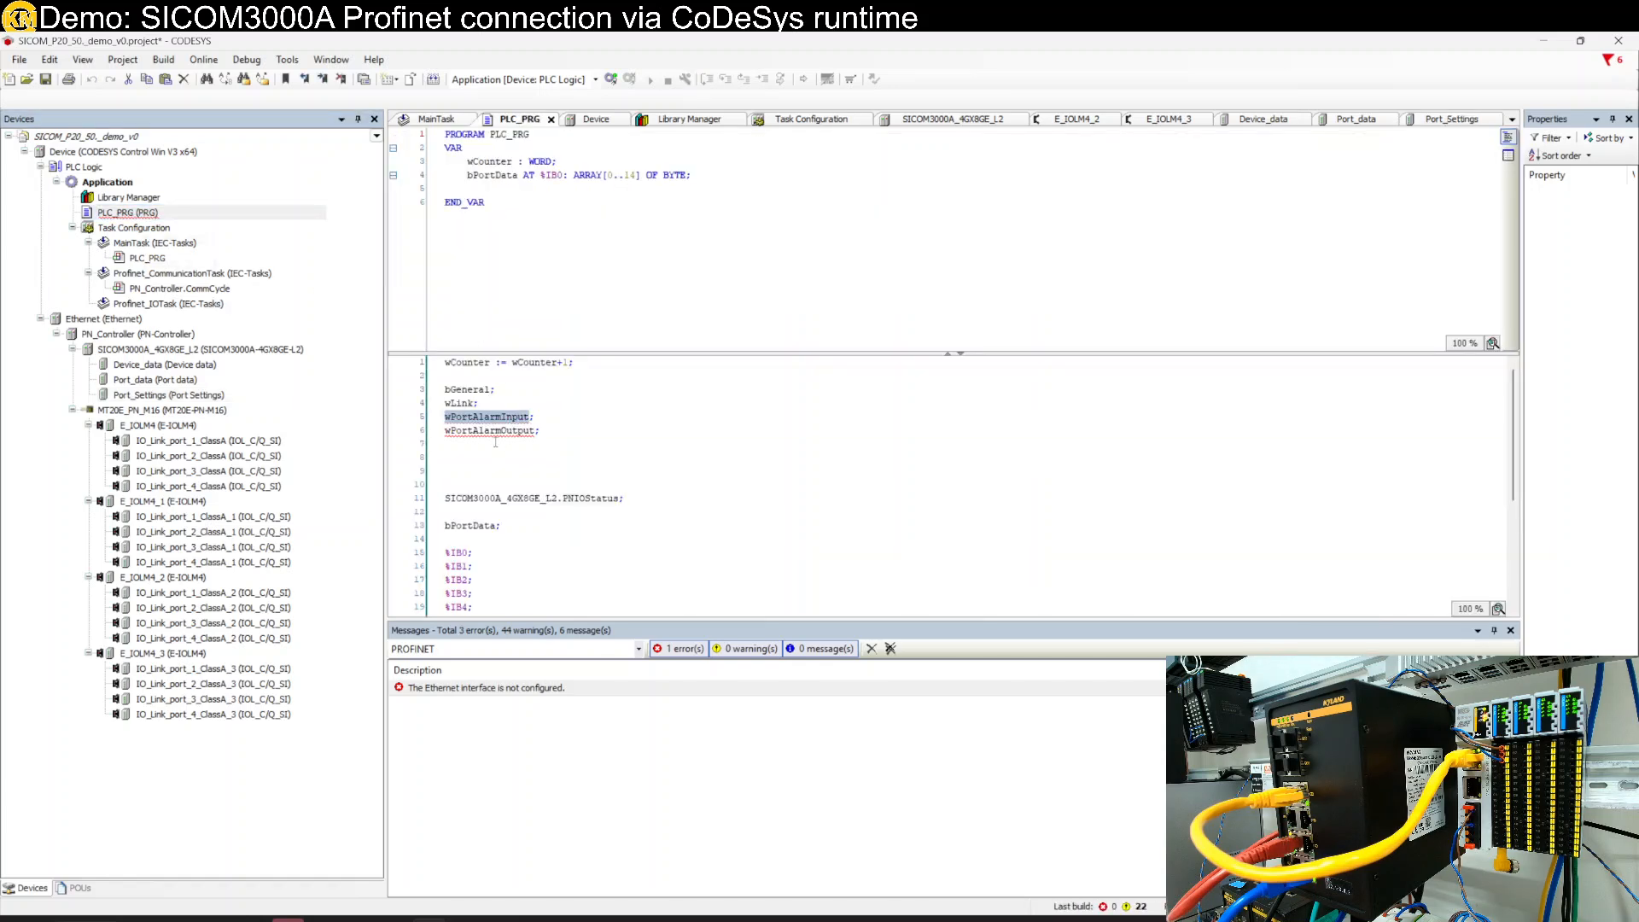
{"action": "double_click", "coordinate": [492, 434]}
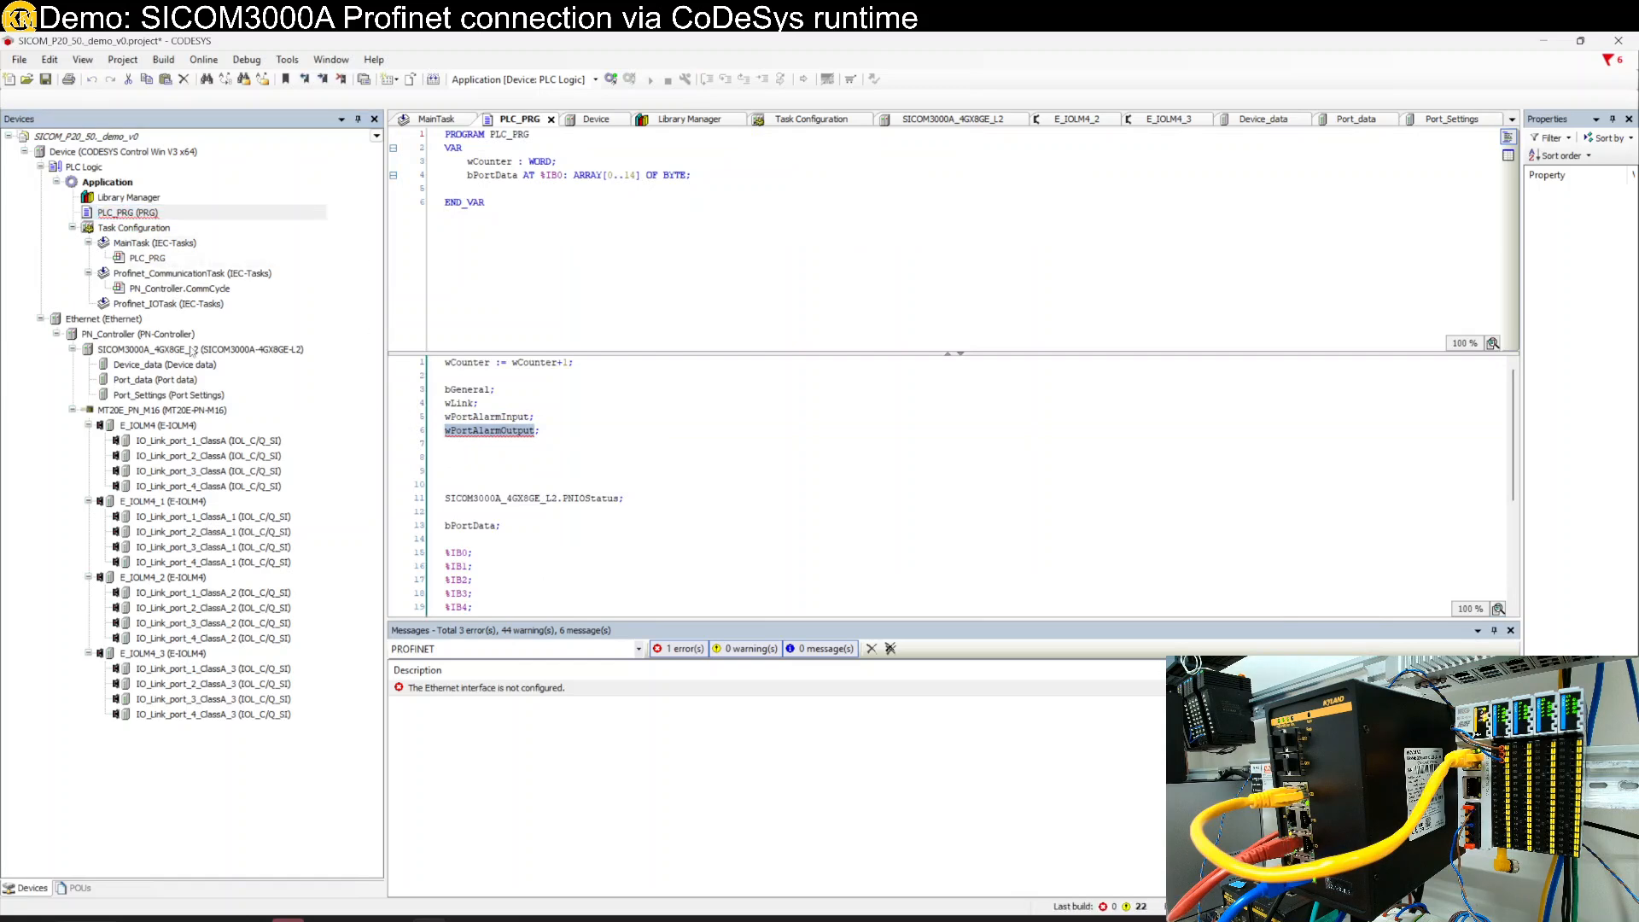
{"action": "left_click", "coordinate": [122, 215]}
{"action": "left_click", "coordinate": [141, 381]}
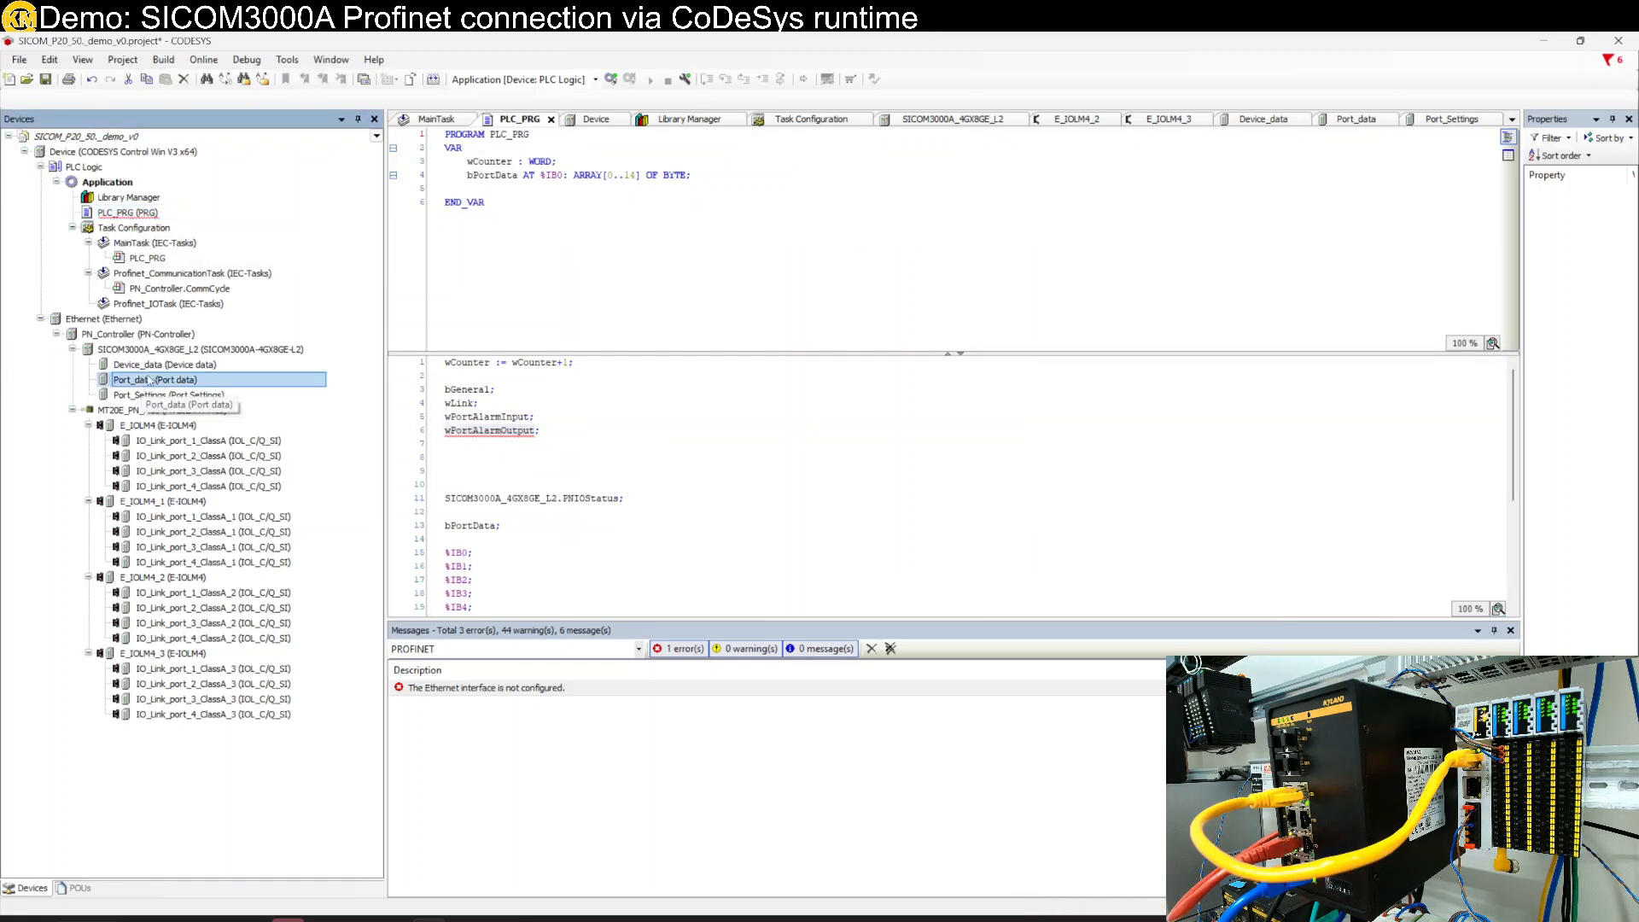
{"action": "double_click", "coordinate": [145, 395]}
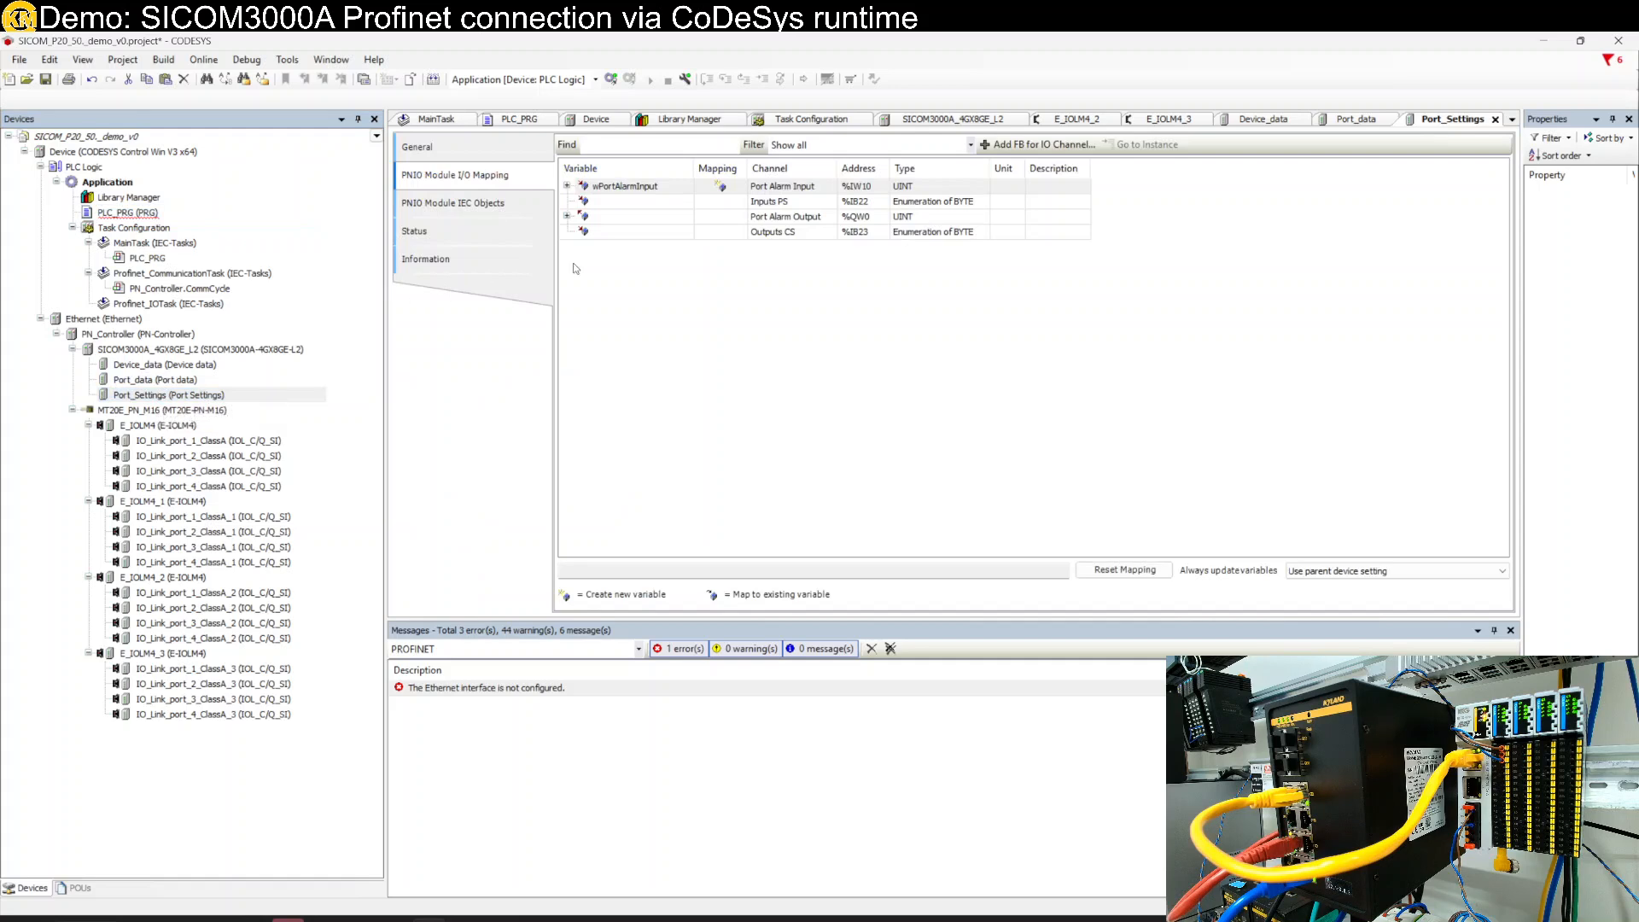
{"action": "double_click", "coordinate": [619, 216]}
{"action": "type", "text": "wPortAlarmOutput"}
{"action": "key", "text": "Return"}
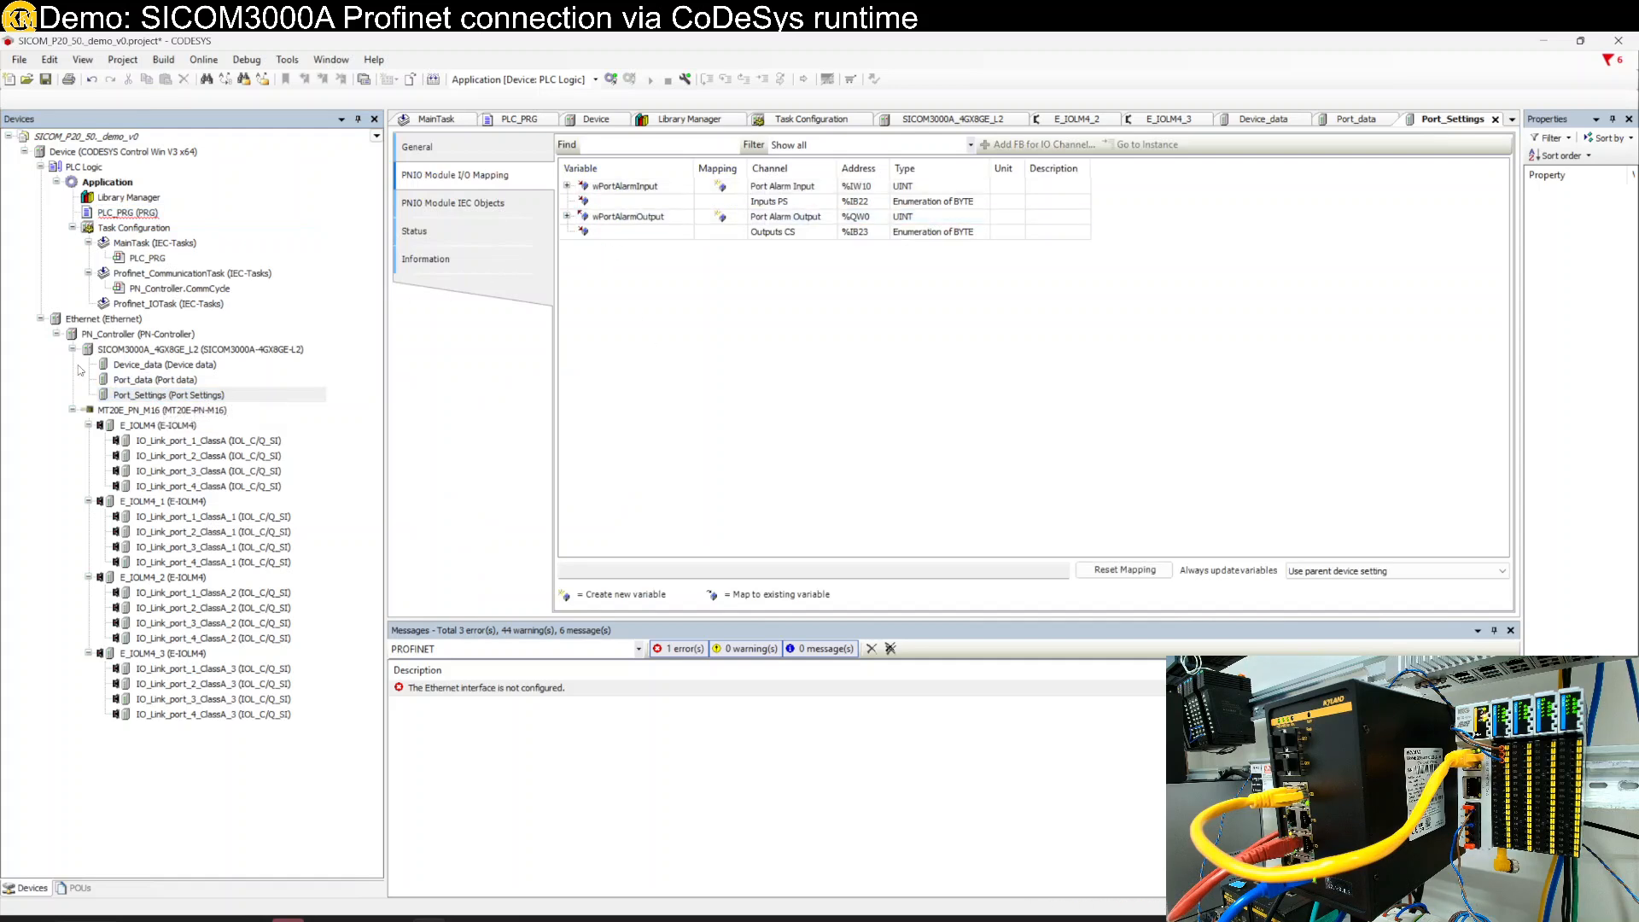
- Show PN_Controller's Topology page listing the switch and MT20E ports
{"action": "left_click", "coordinate": [131, 334]}
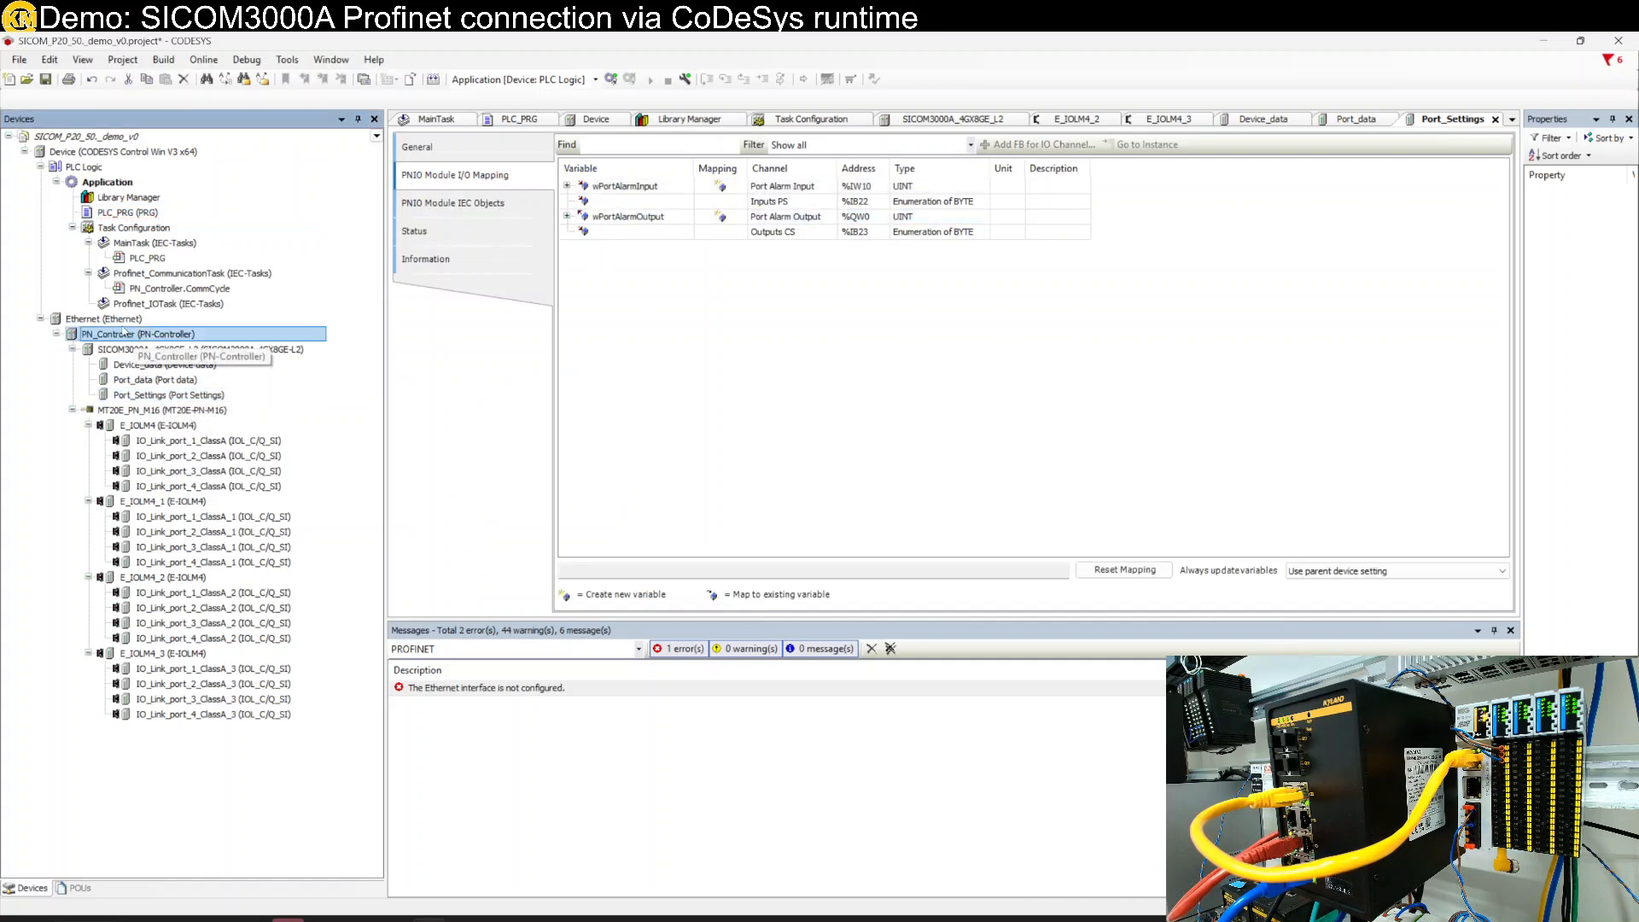
{"action": "double_click", "coordinate": [124, 319]}
{"action": "double_click", "coordinate": [170, 333]}
{"action": "left_click", "coordinate": [441, 206]}
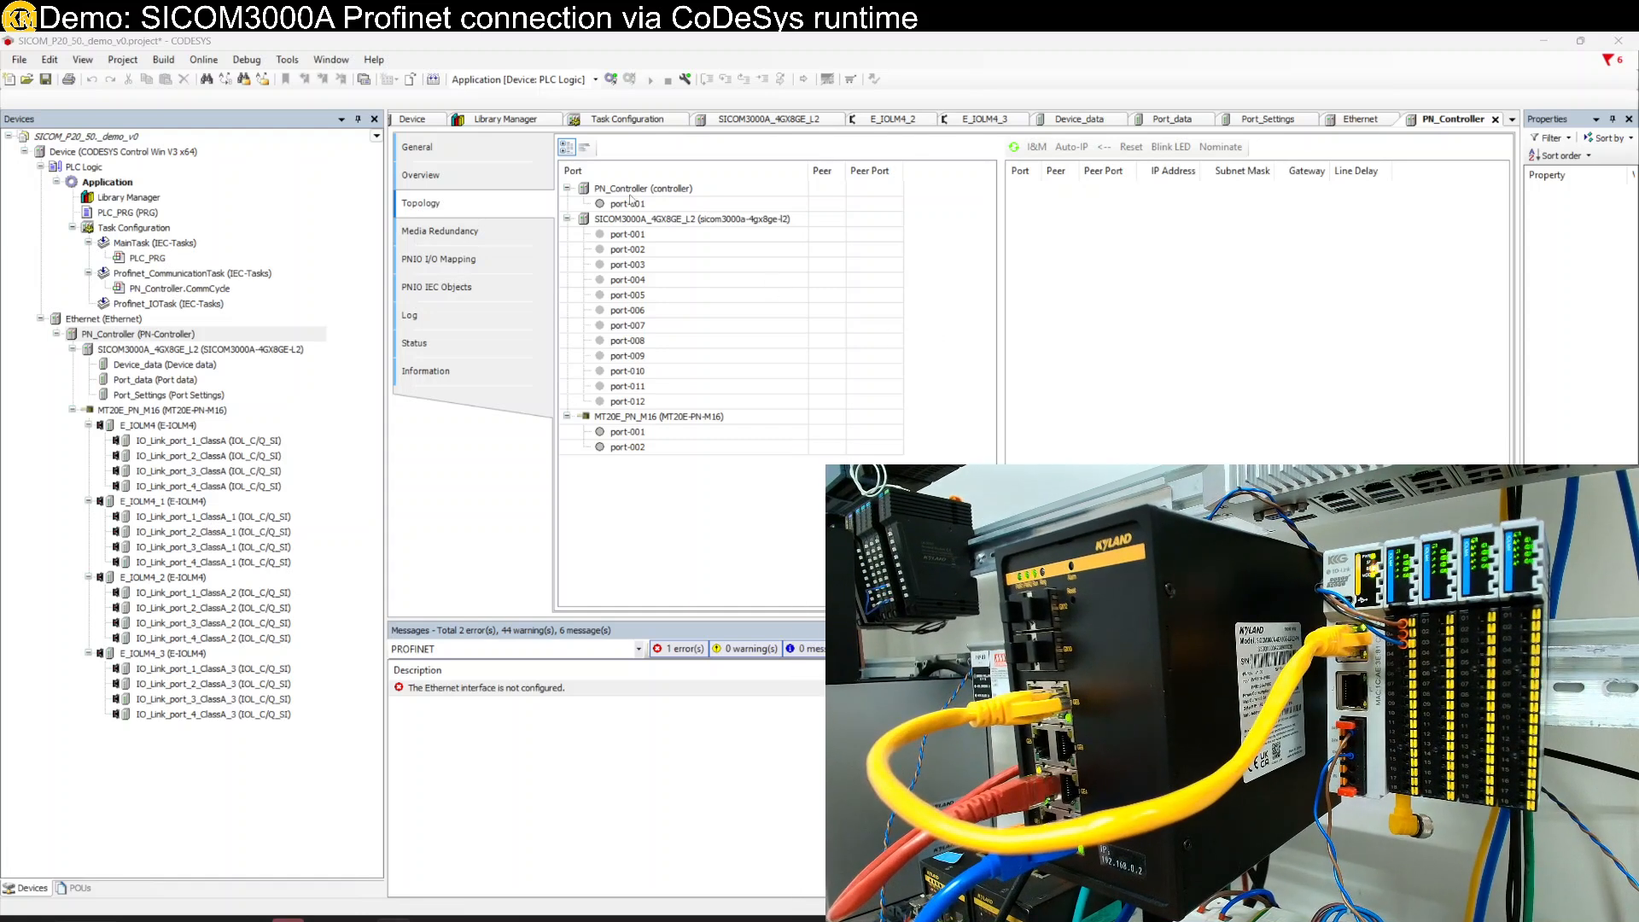
- Link the controller's port-001 to SICOM3000A switch port-003 in the topology
{"action": "left_click", "coordinate": [898, 208]}
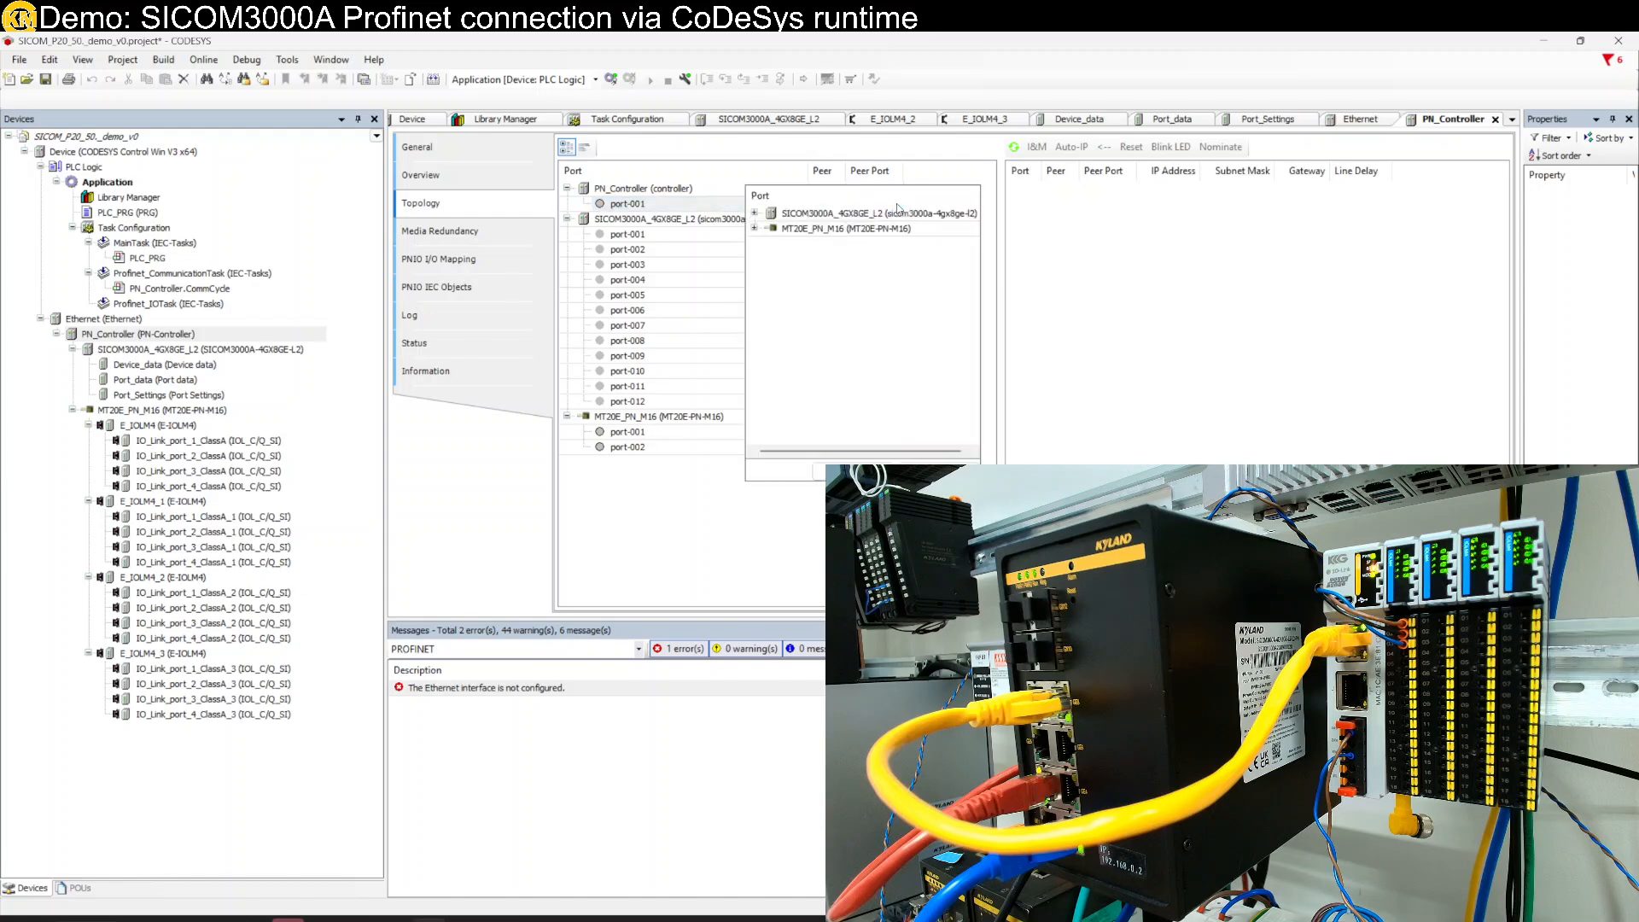
{"action": "left_click", "coordinate": [754, 213]}
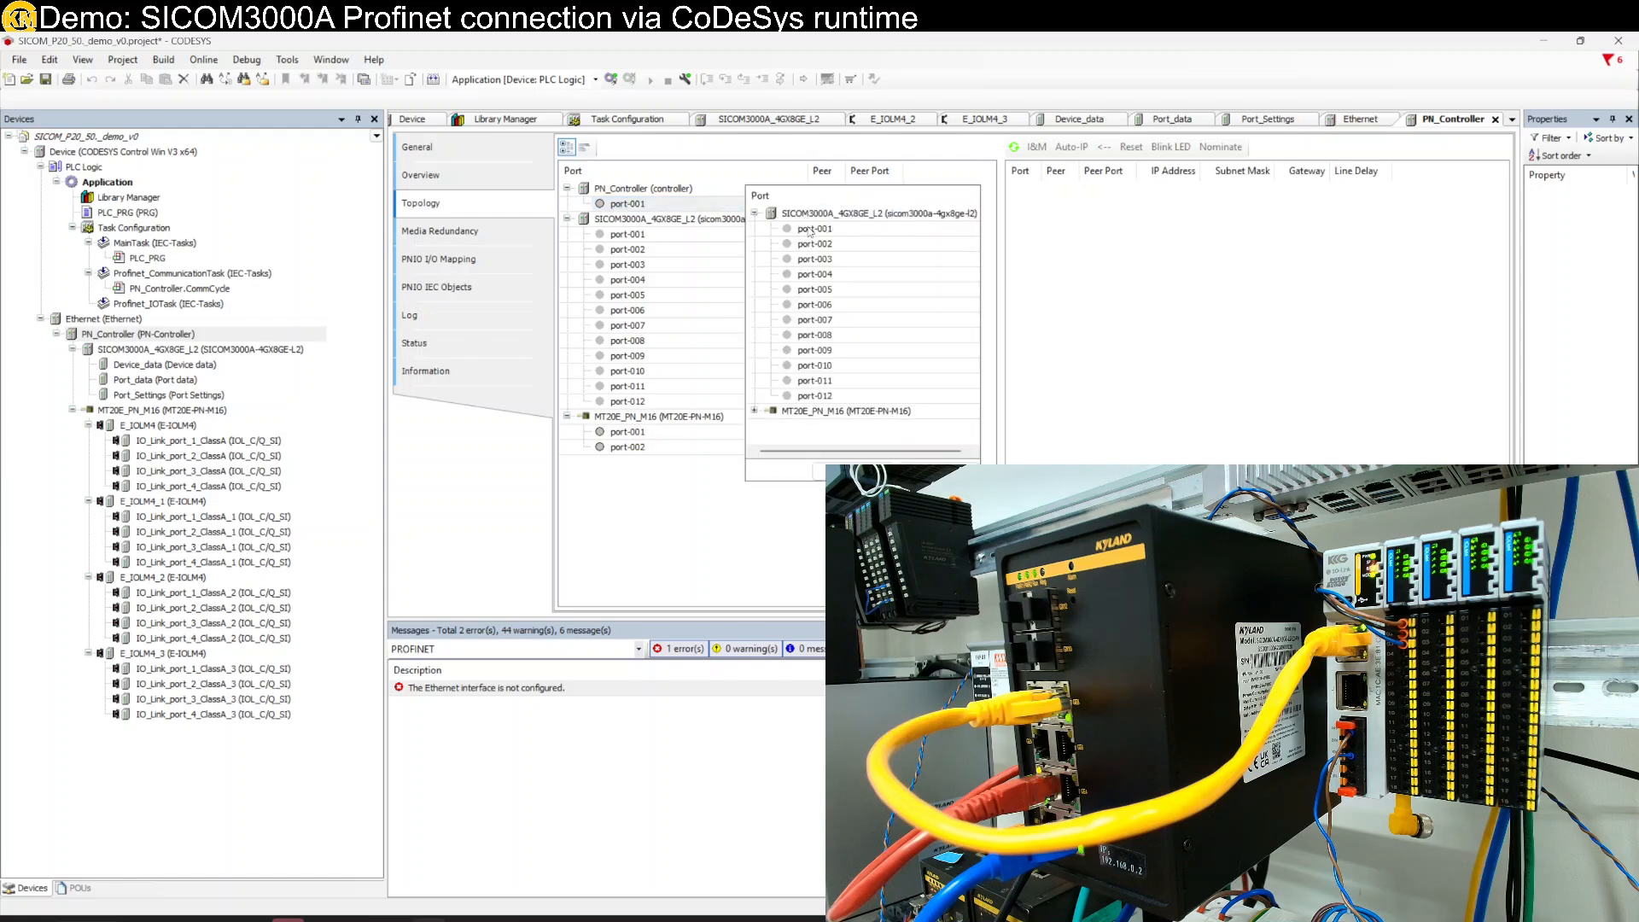
{"action": "left_click", "coordinate": [880, 261]}
{"action": "left_click", "coordinate": [880, 260]}
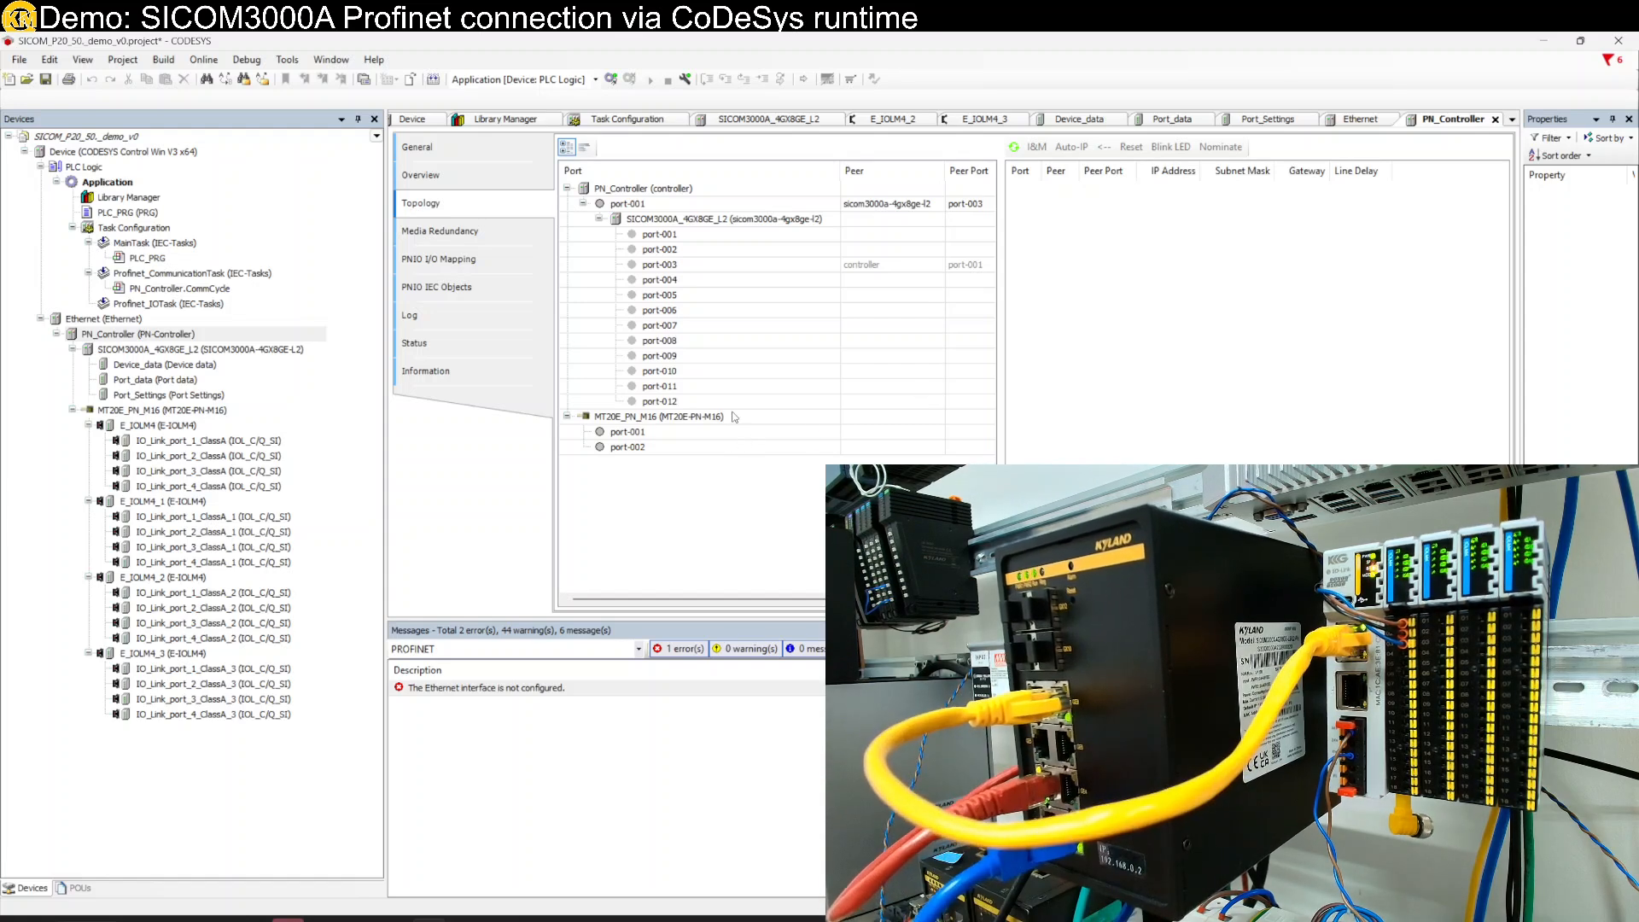
- Link switch port-008 to the MT20E_PN_M16's port-001
{"action": "left_click", "coordinate": [755, 341]}
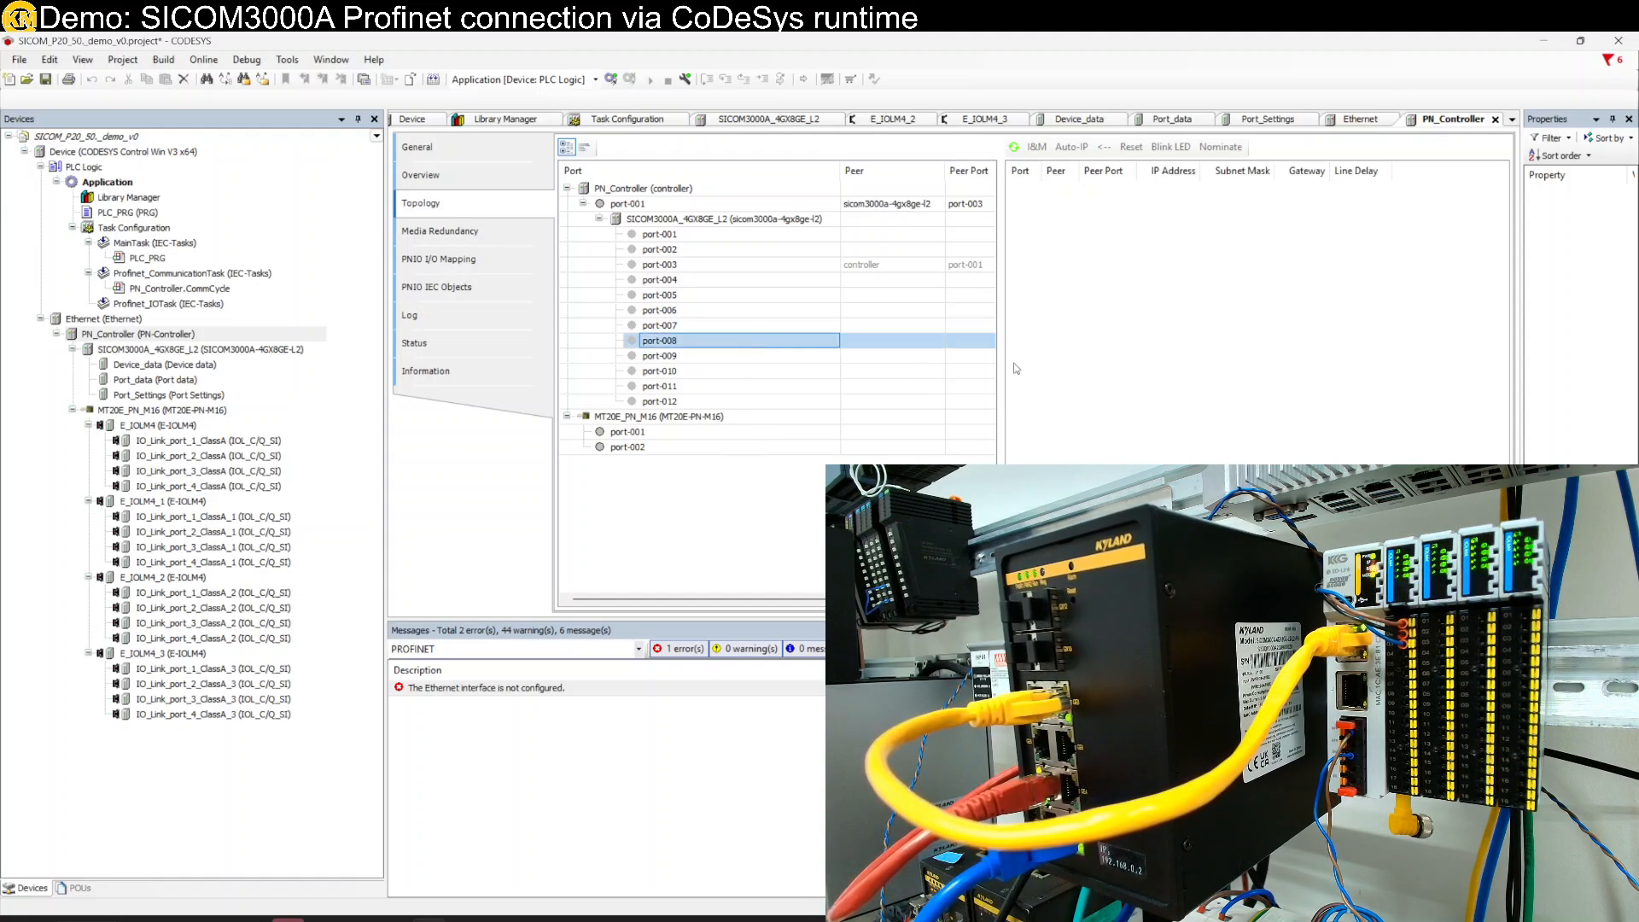
{"action": "left_click", "coordinate": [985, 344]}
{"action": "left_click", "coordinate": [804, 356]}
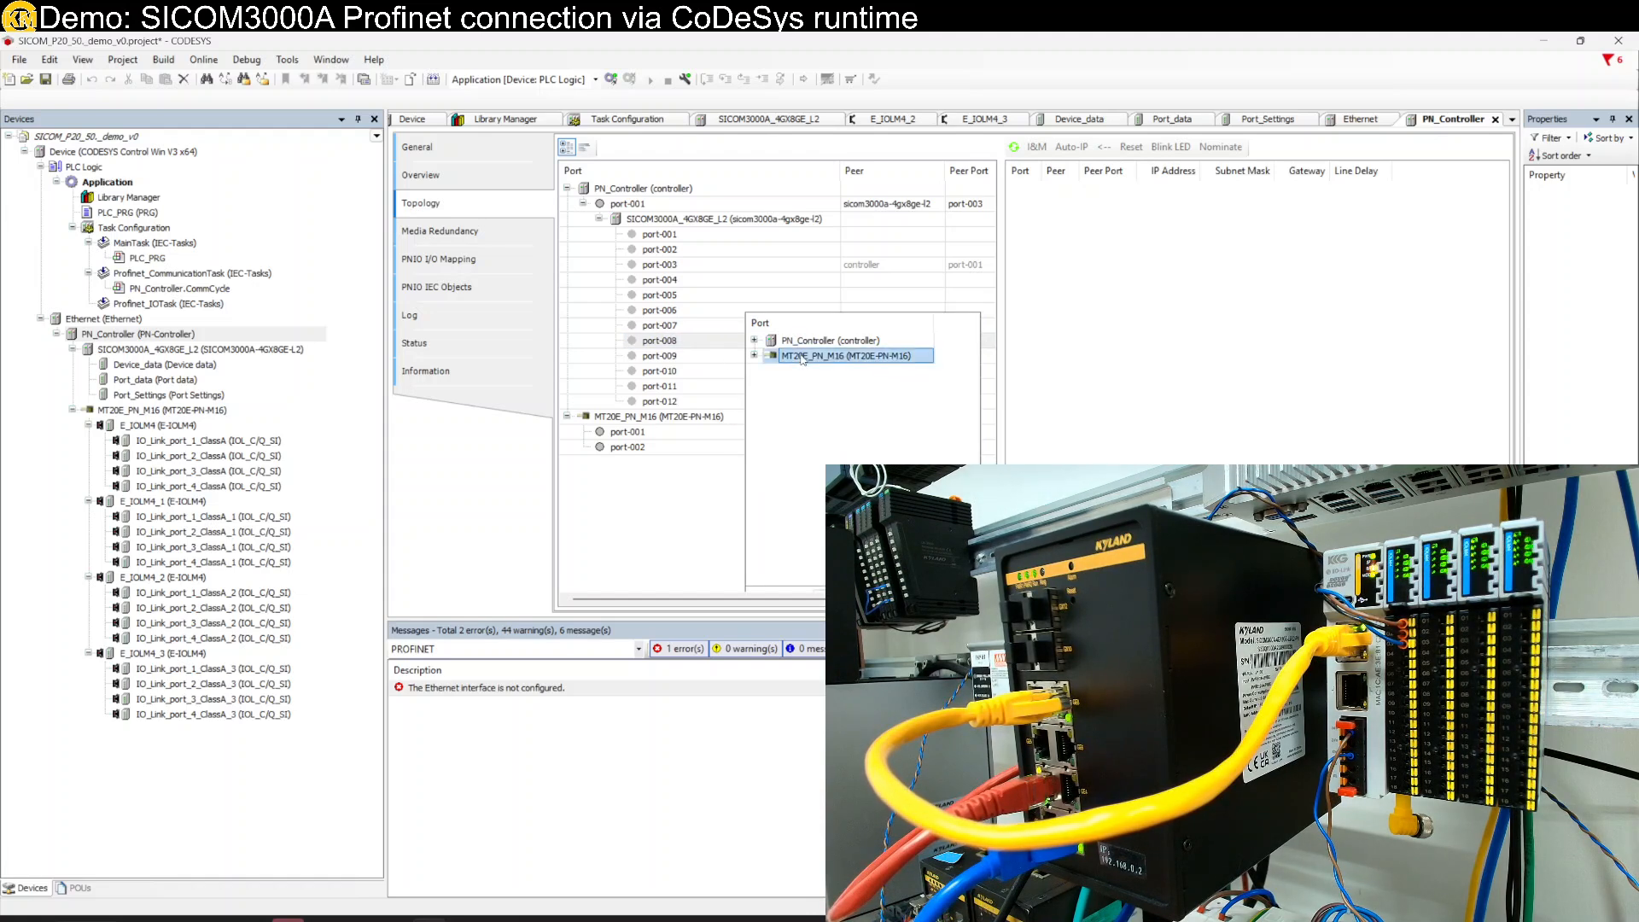
{"action": "left_click", "coordinate": [754, 356]}
{"action": "left_click", "coordinate": [816, 373]}
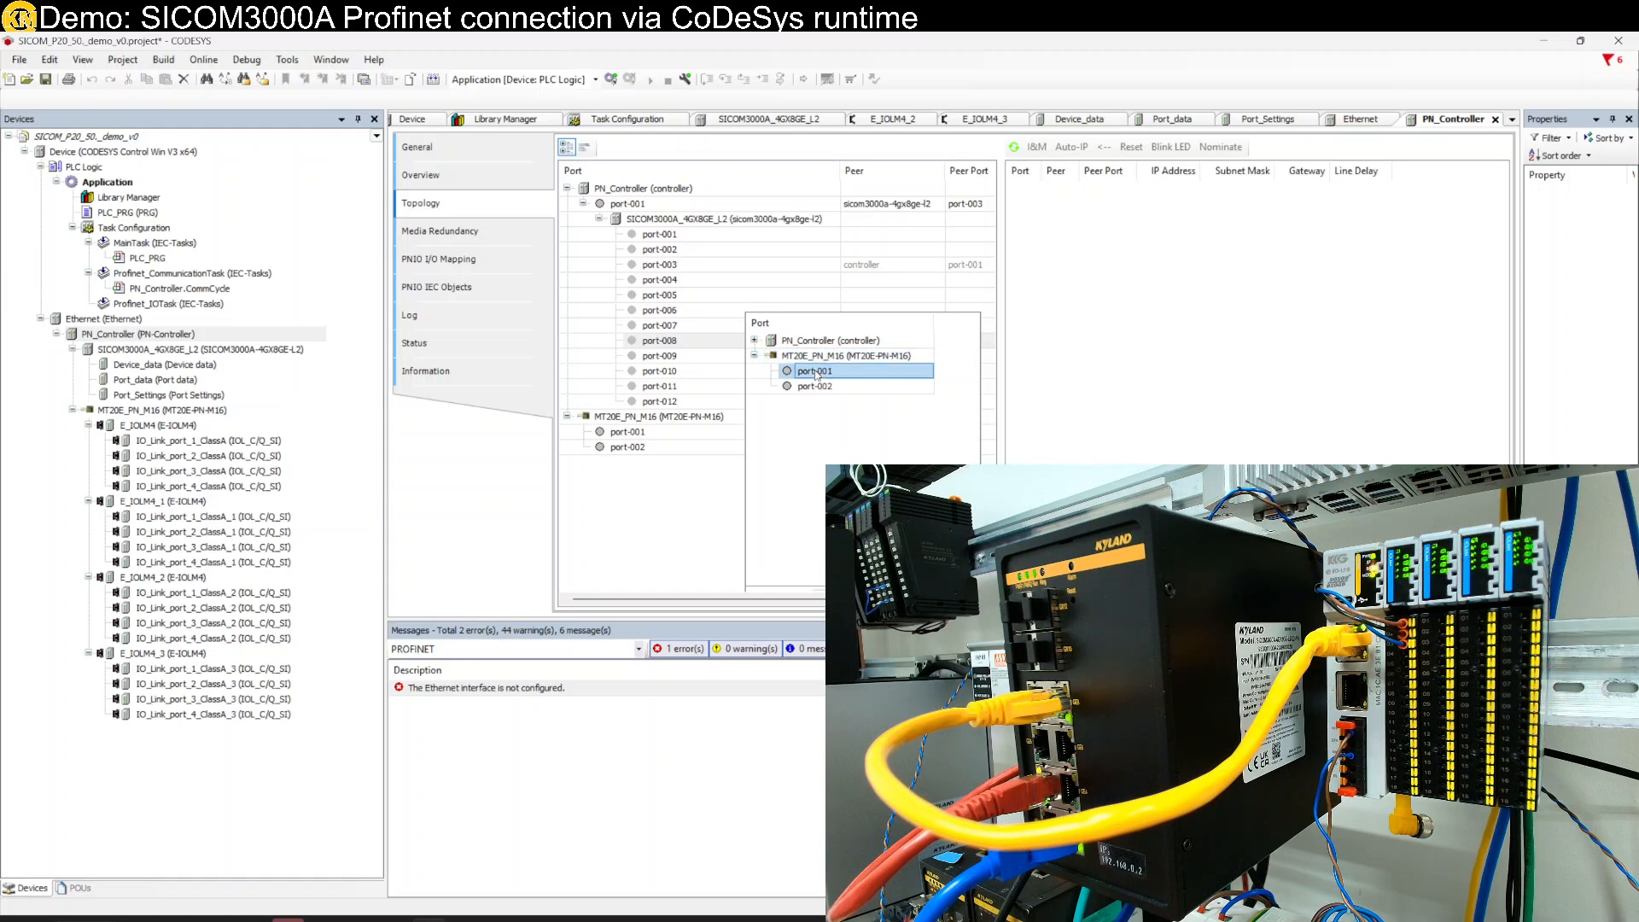
{"action": "left_click", "coordinate": [816, 373]}
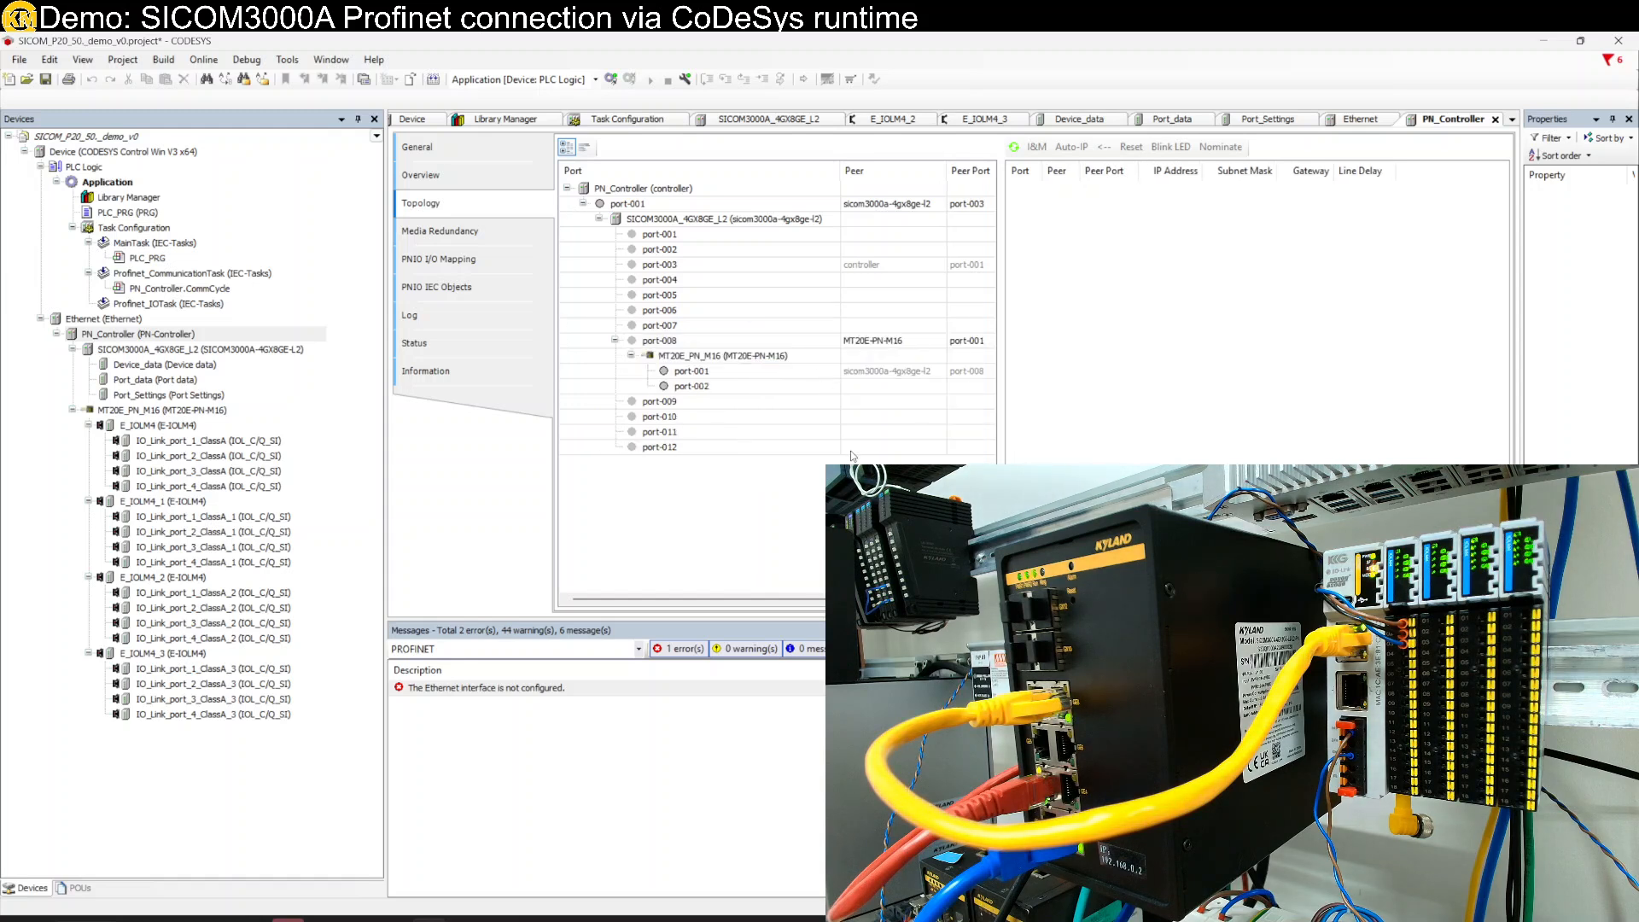
{"action": "left_click", "coordinate": [113, 321]}
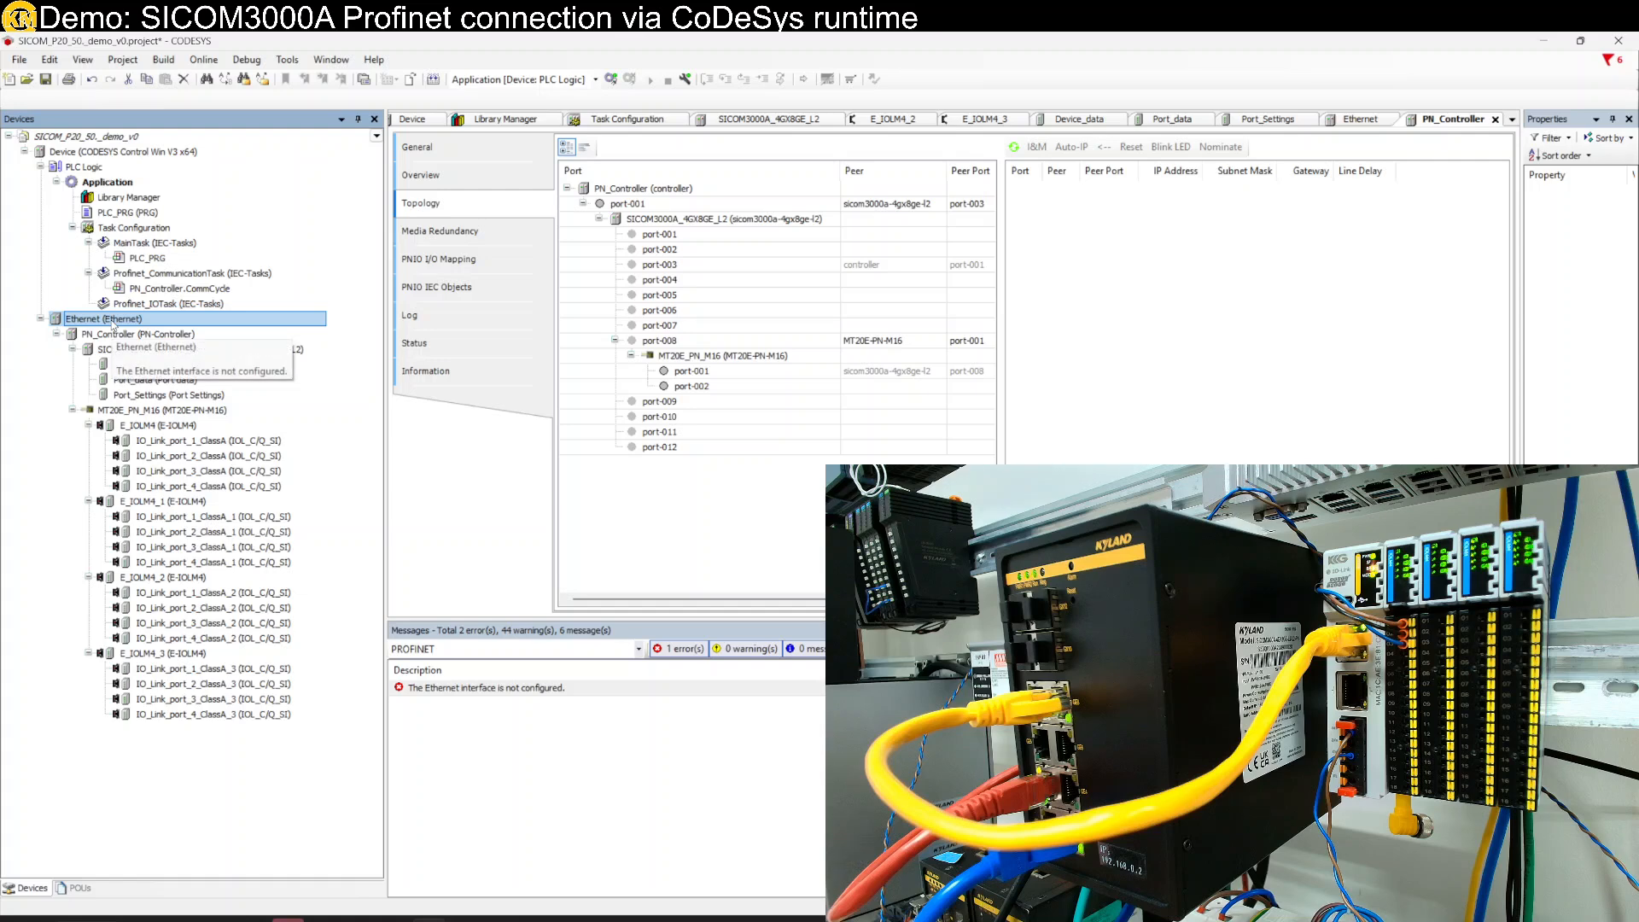
- Save the project and attempt a PLC login, which fails with no connection
{"action": "left_click", "coordinate": [47, 79]}
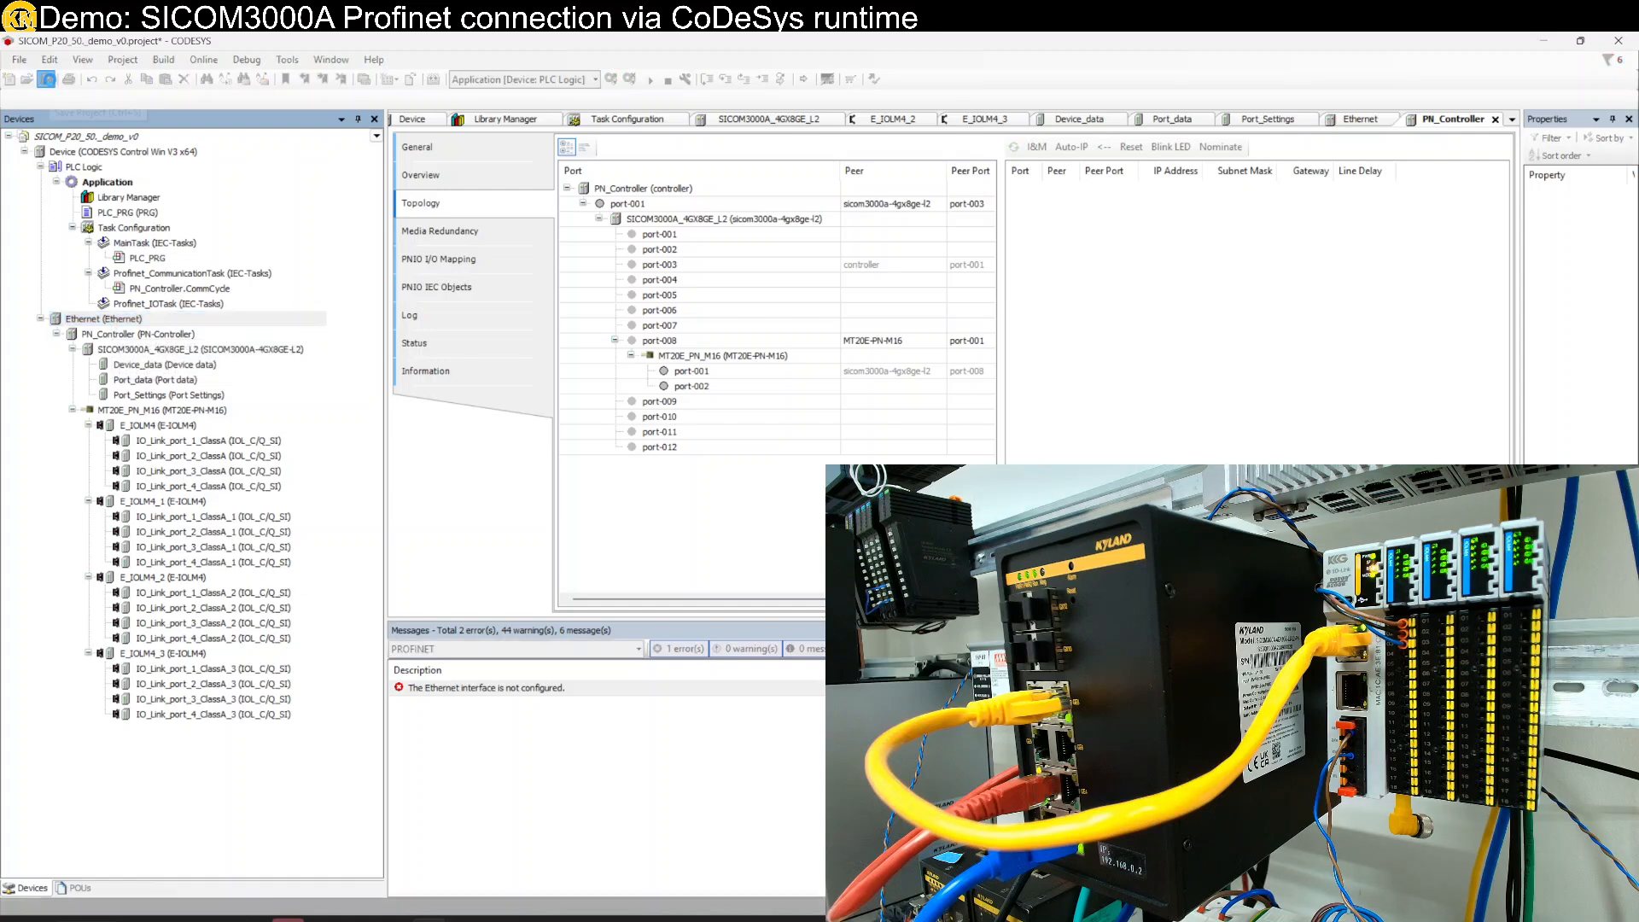
{"action": "left_click", "coordinate": [203, 60]}
{"action": "left_click", "coordinate": [213, 77]}
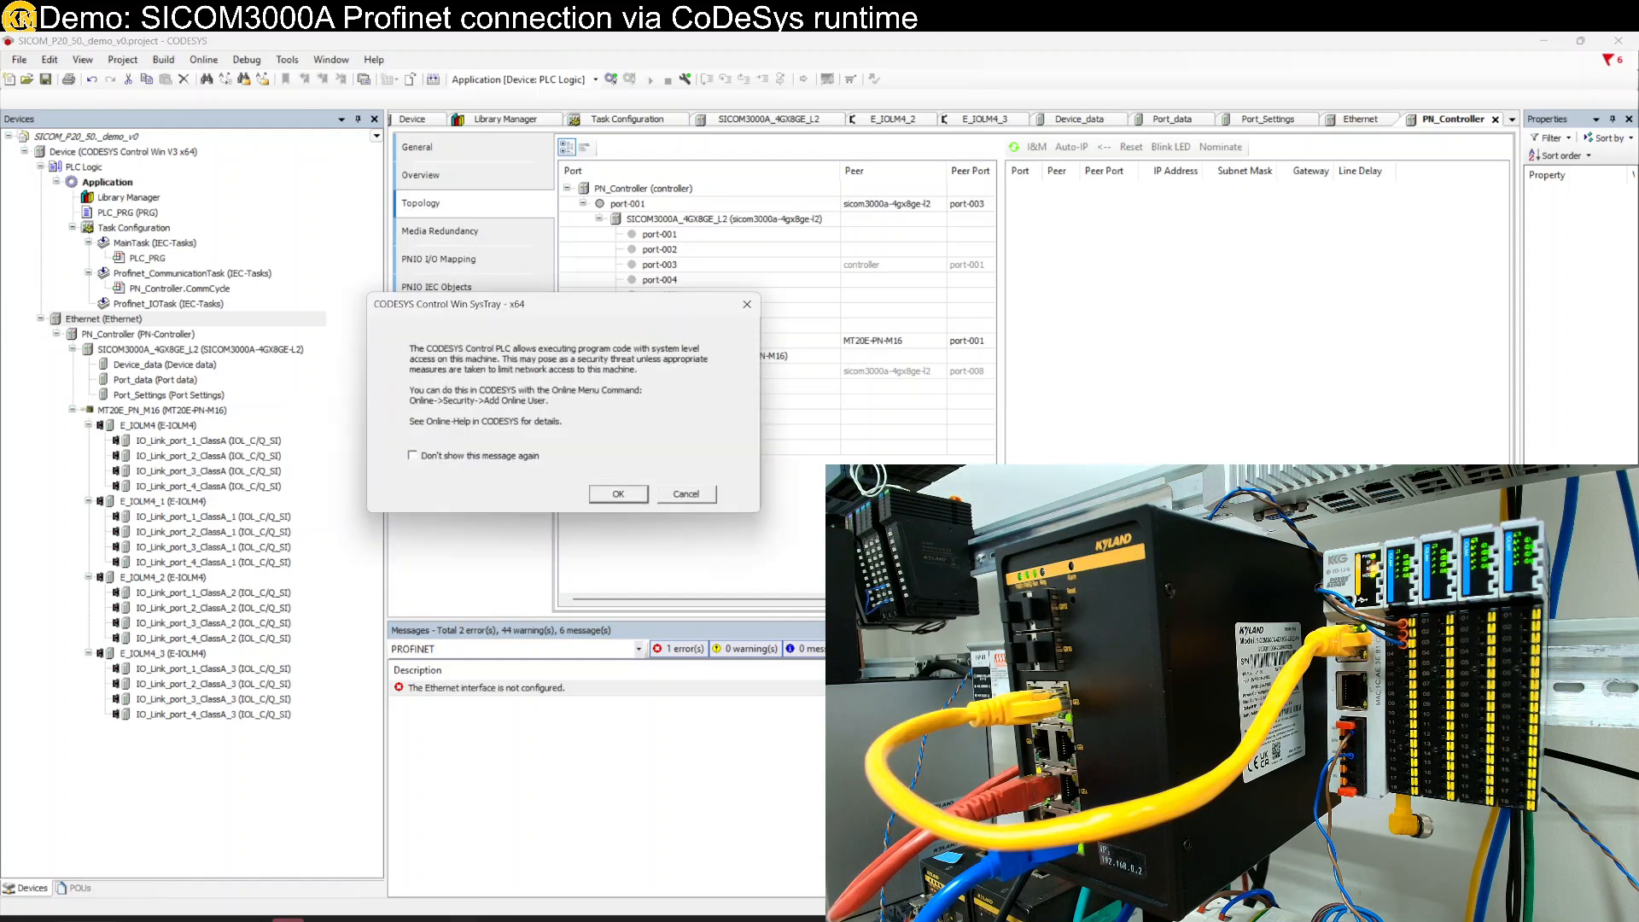
{"action": "left_click", "coordinate": [600, 495]}
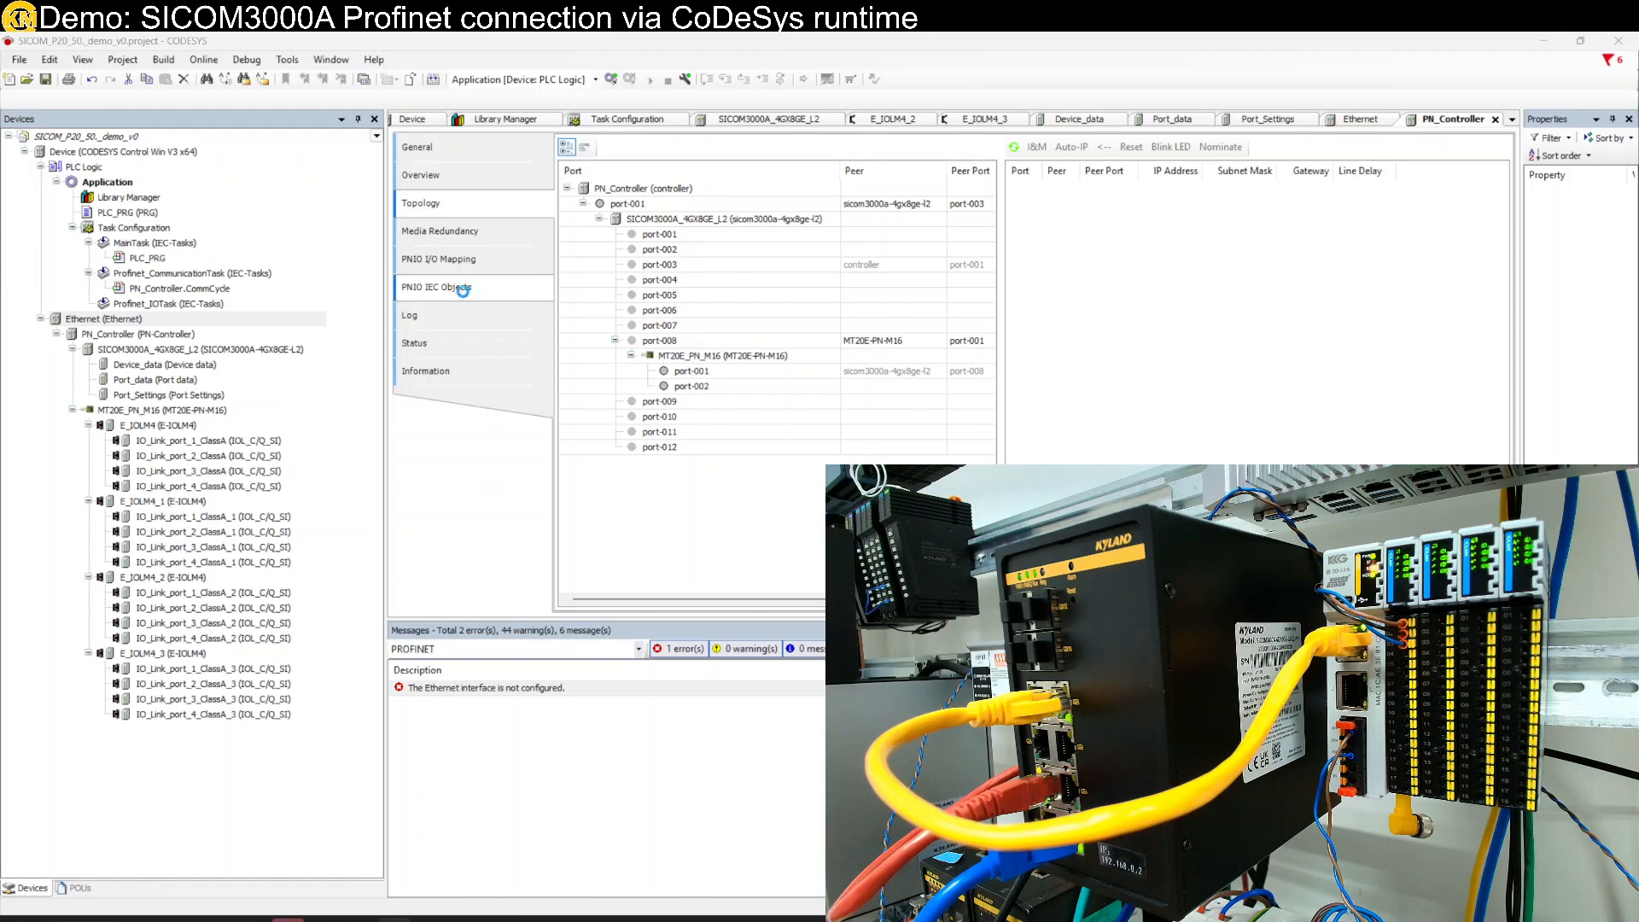
{"action": "key", "text": "Return"}
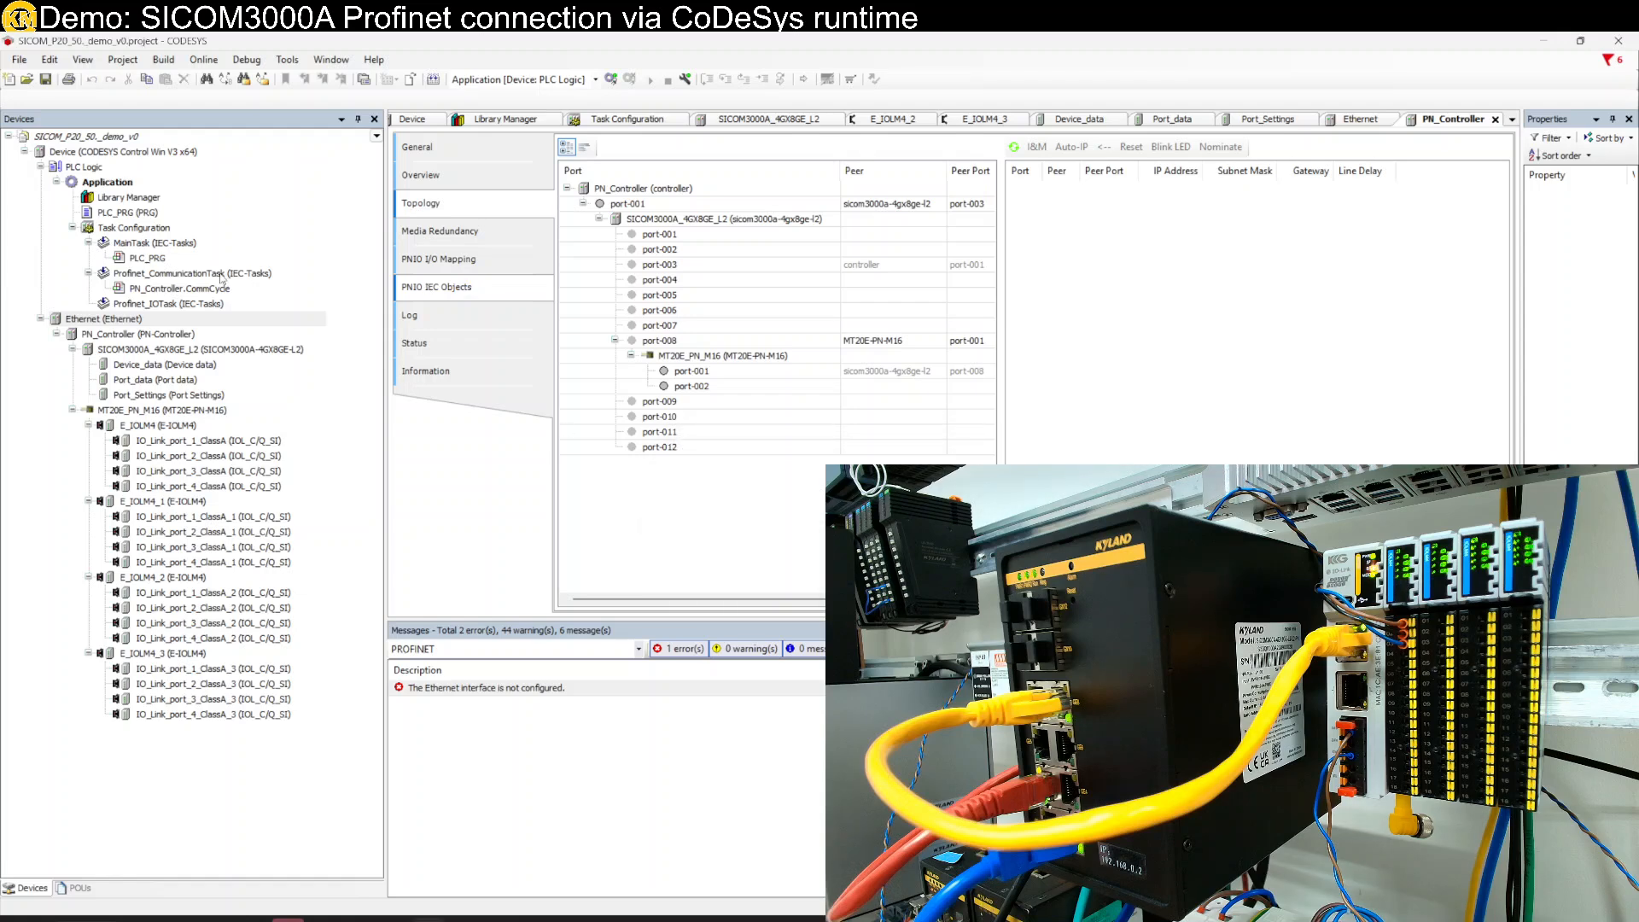
- Scan the network and set THINKPAD_T14 as the PLC's target device
{"action": "left_click", "coordinate": [116, 152]}
{"action": "double_click", "coordinate": [116, 152]}
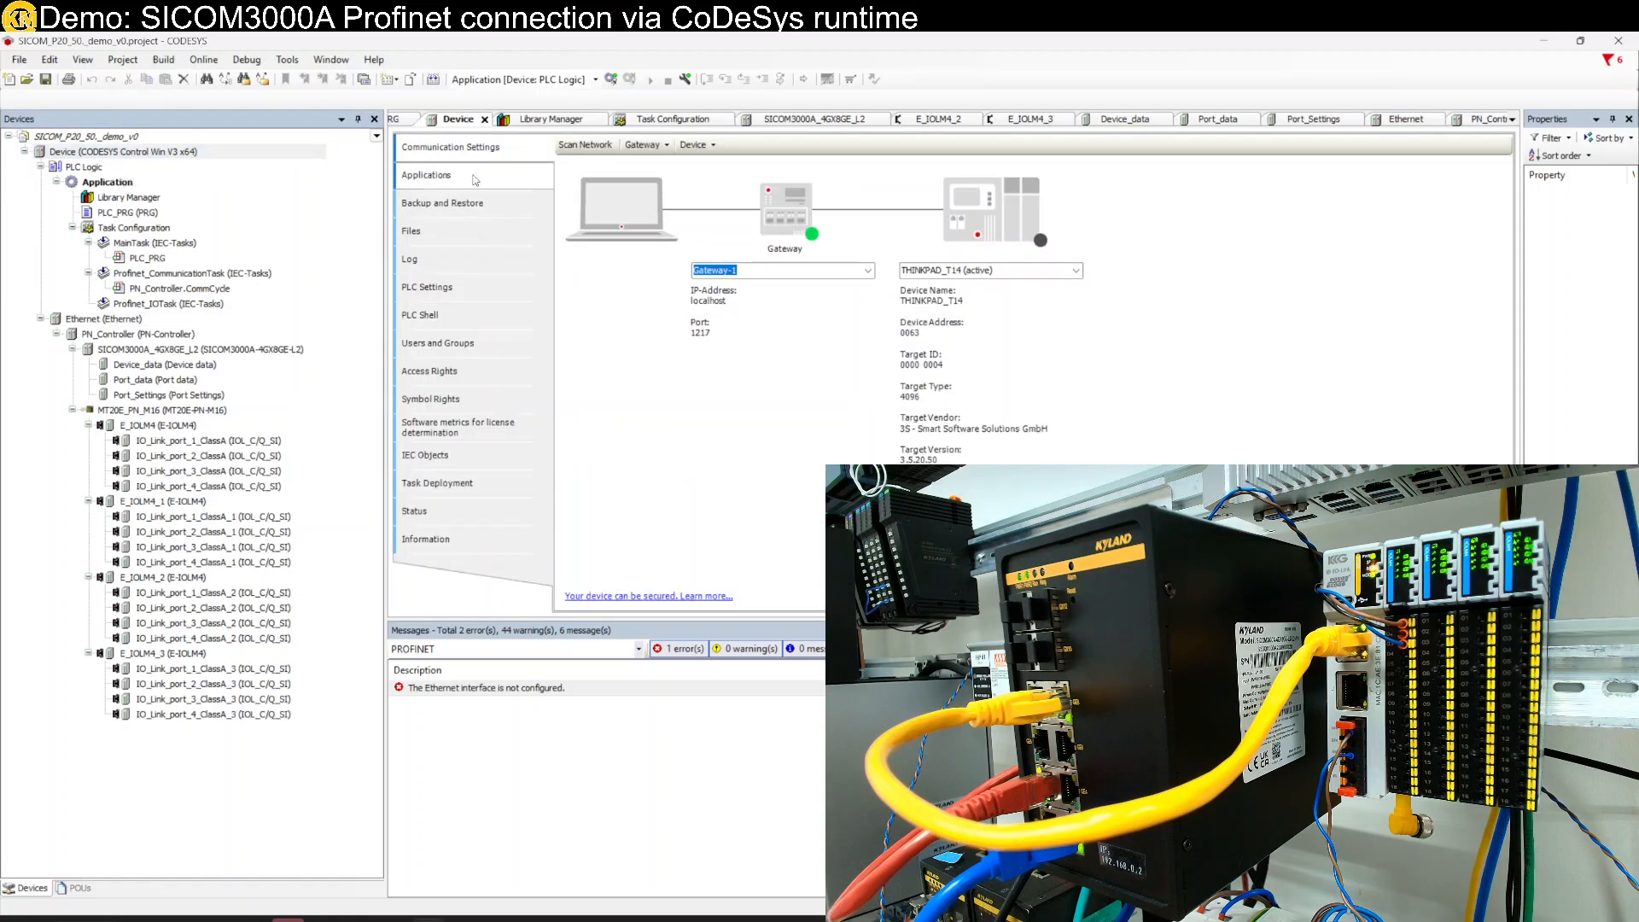
{"action": "left_click", "coordinate": [584, 145]}
{"action": "double_click", "coordinate": [642, 363]}
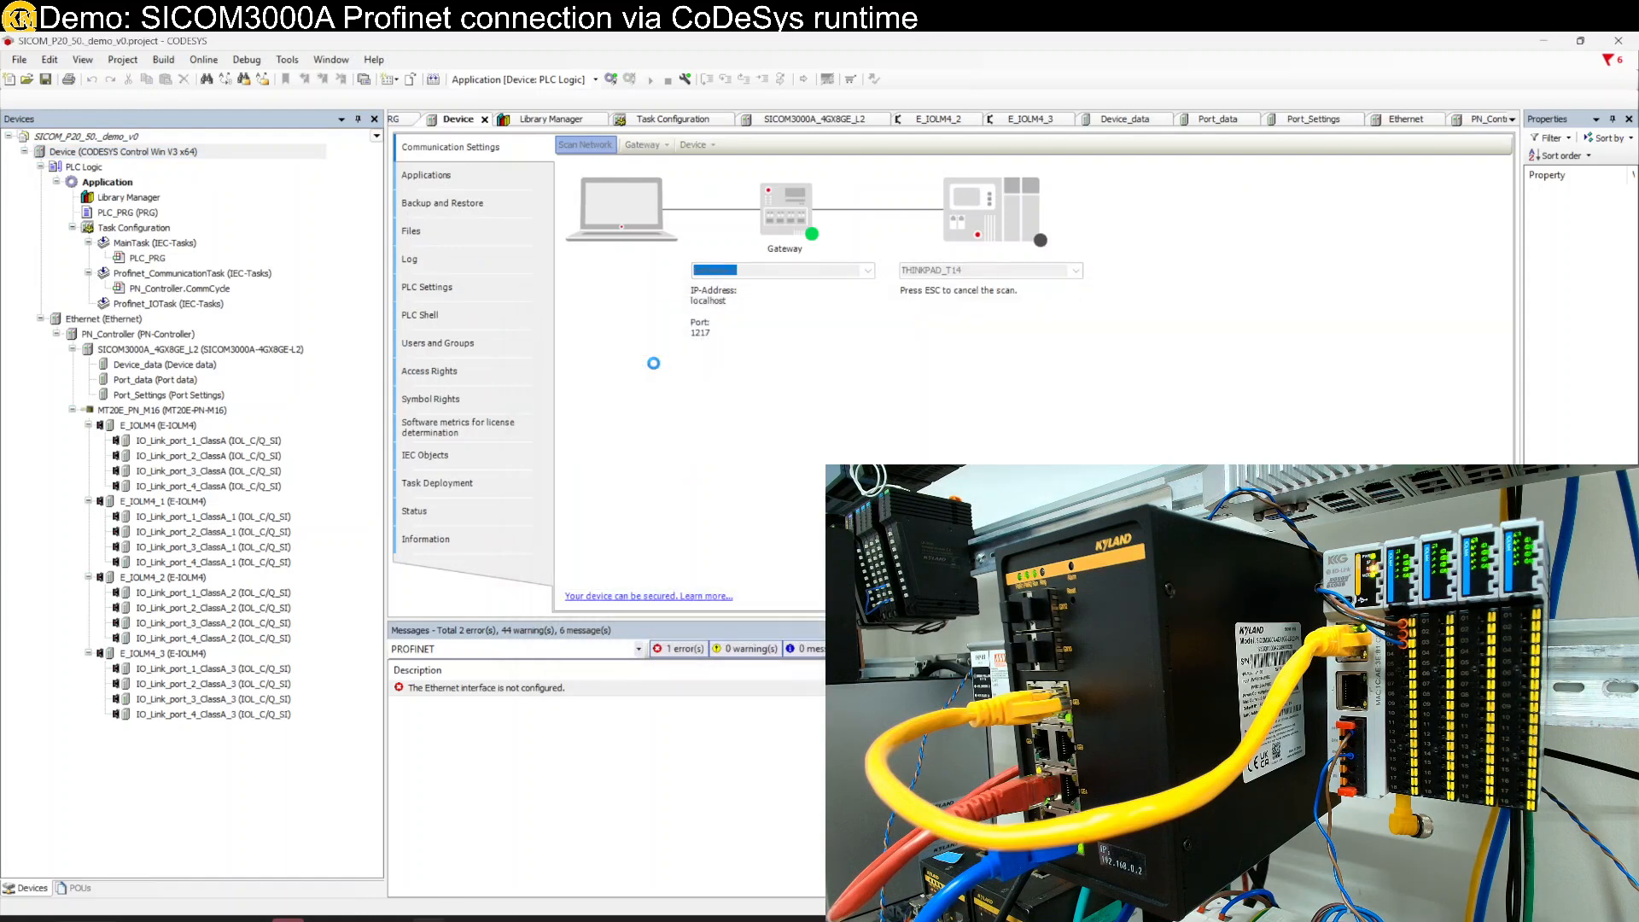
- Retry login with download, which fails on a build error, then open the Ethernet adapter editor
{"action": "left_click", "coordinate": [203, 60]}
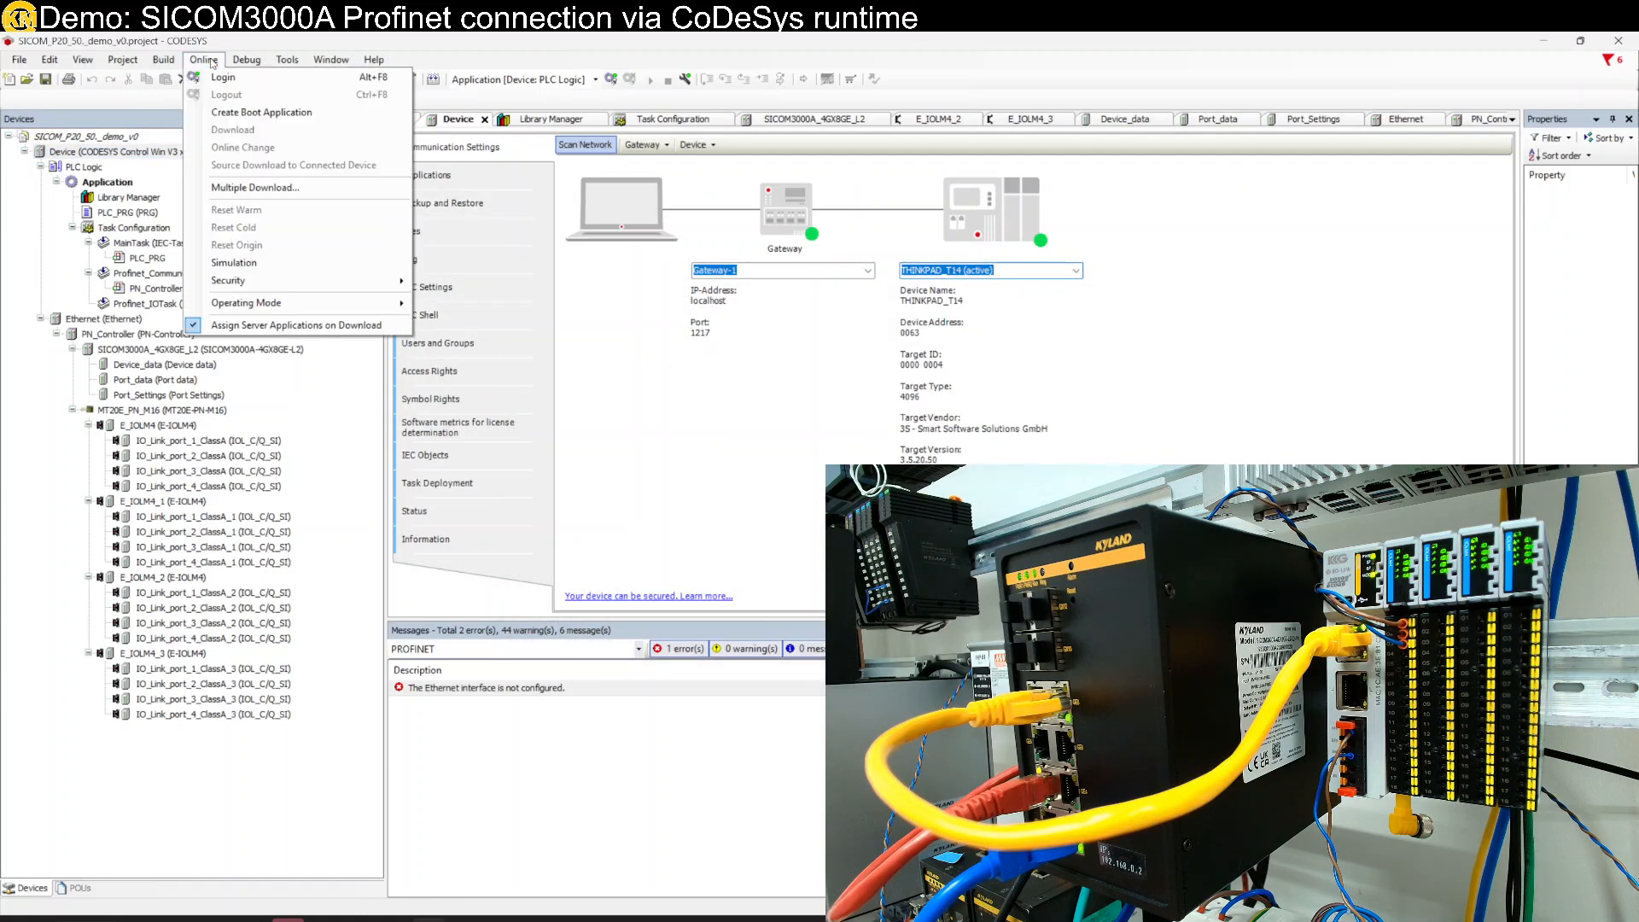
{"action": "left_click", "coordinate": [228, 75]}
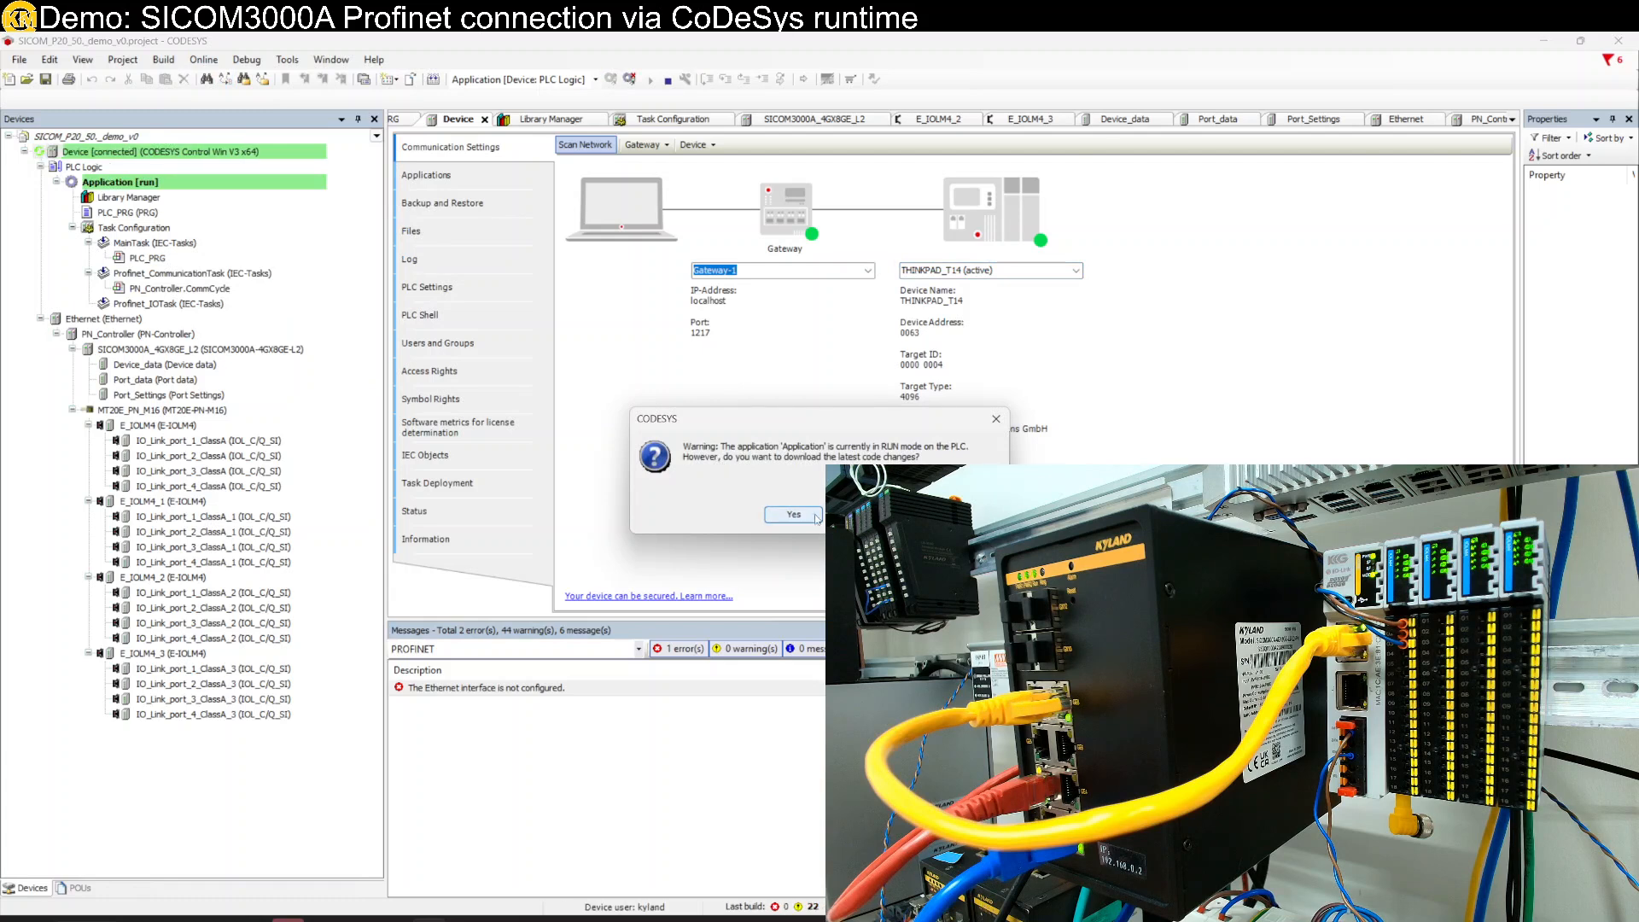
{"action": "left_click", "coordinate": [813, 516]}
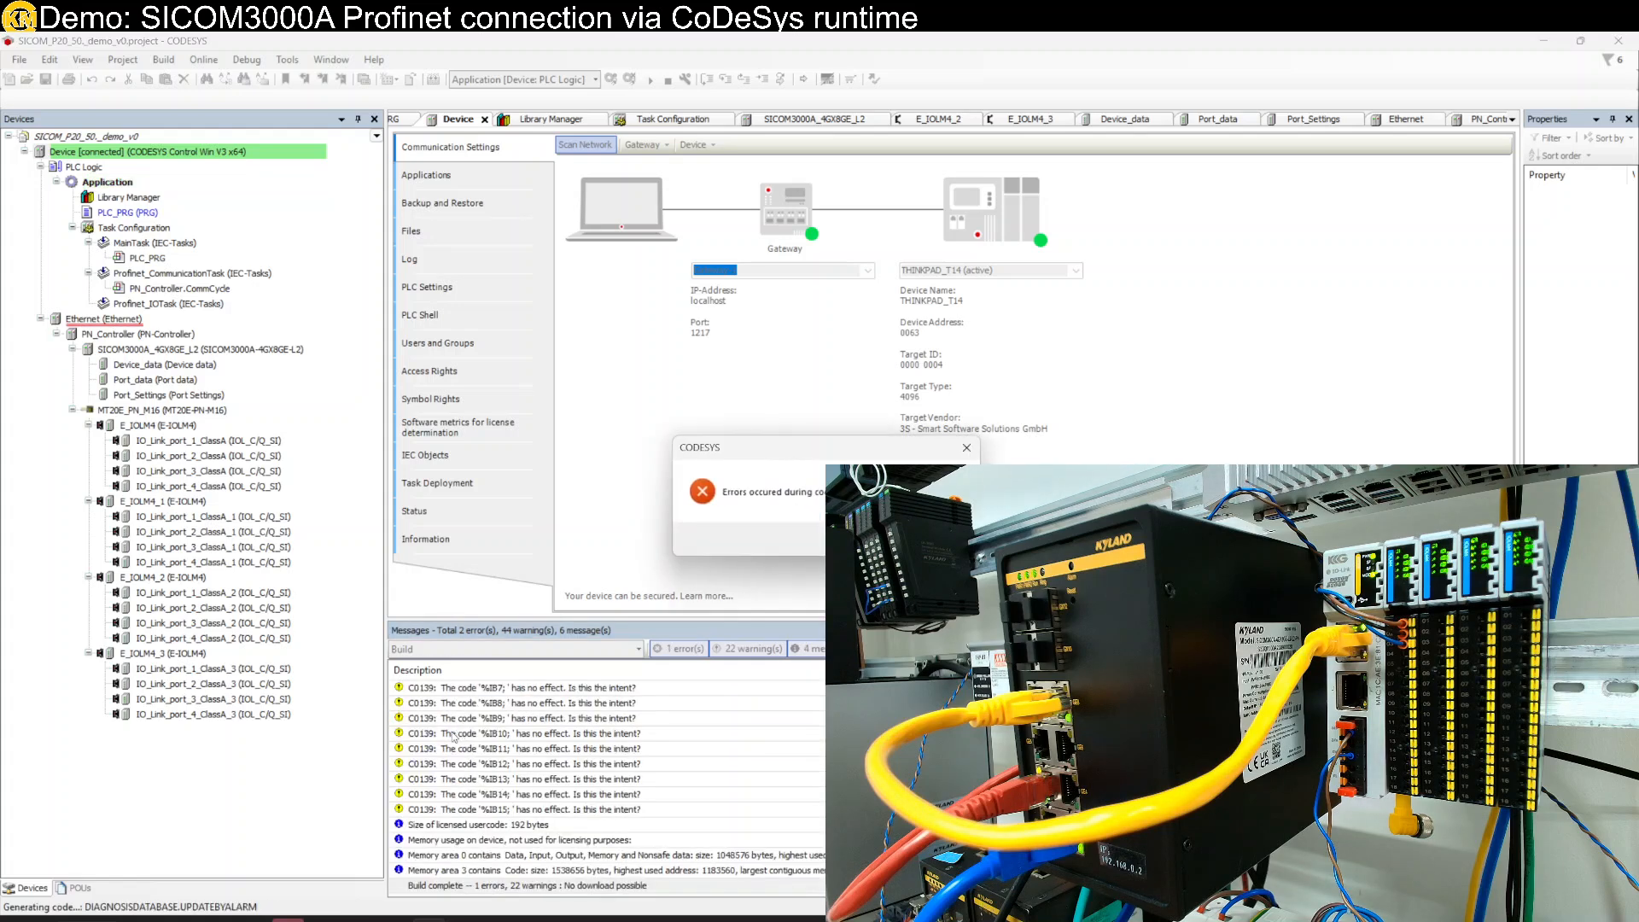
{"action": "key", "text": "Return"}
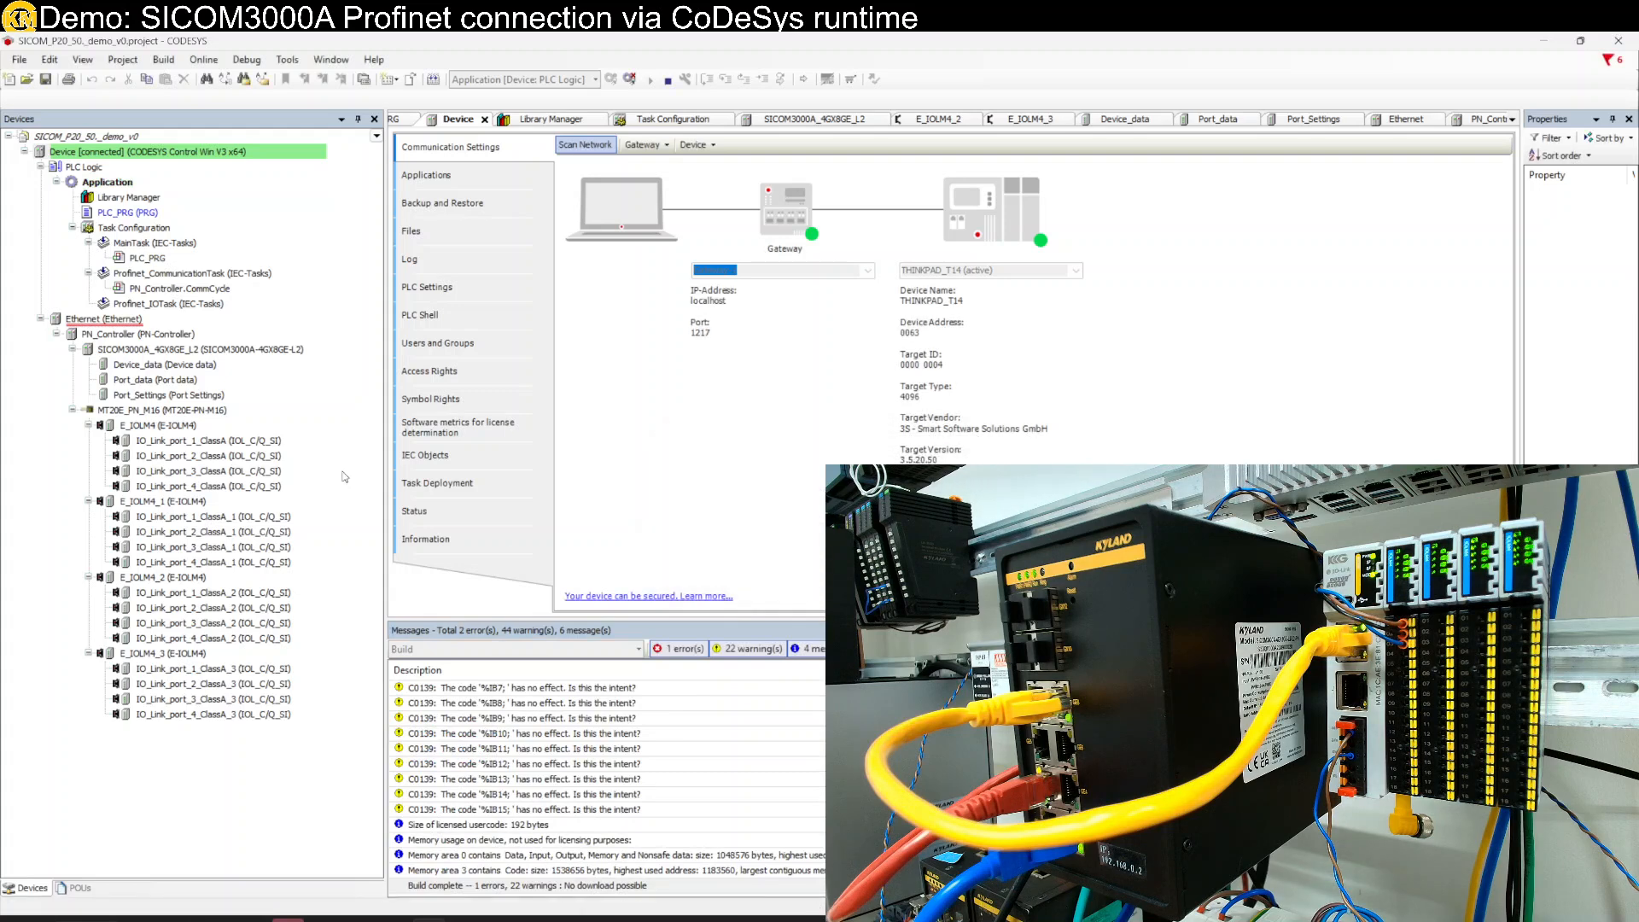
{"action": "double_click", "coordinate": [136, 321]}
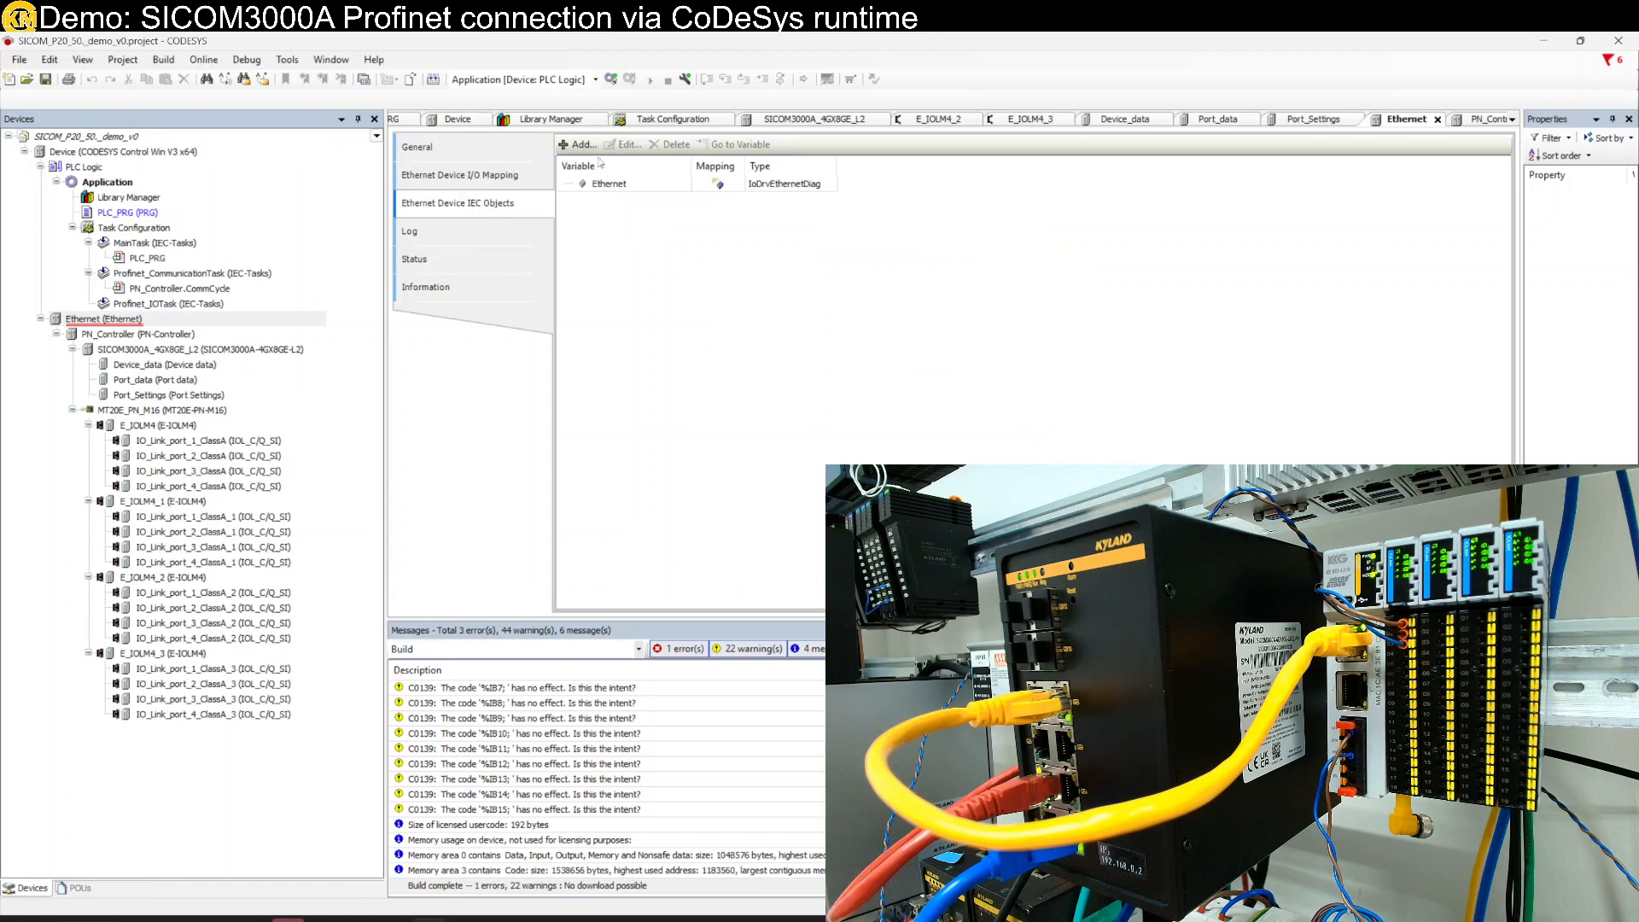
- Set the Ethernet device's network interface to Ethernet 2 (192.168.0.99), then open PN_Controller
{"action": "left_click", "coordinate": [462, 145]}
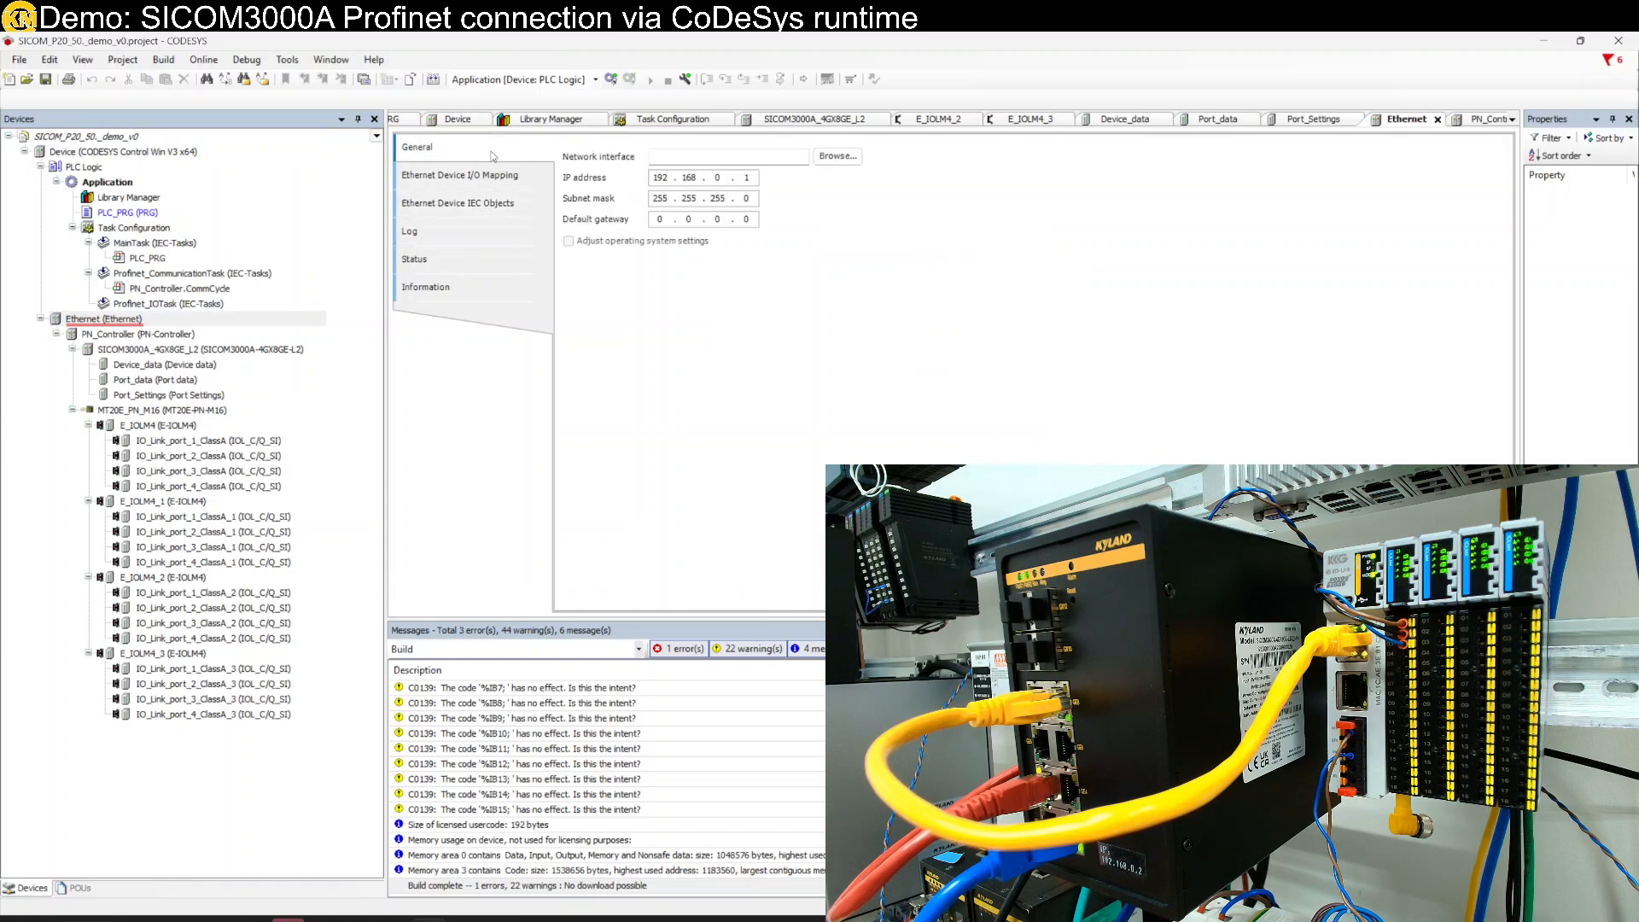
{"action": "left_click", "coordinate": [839, 157]}
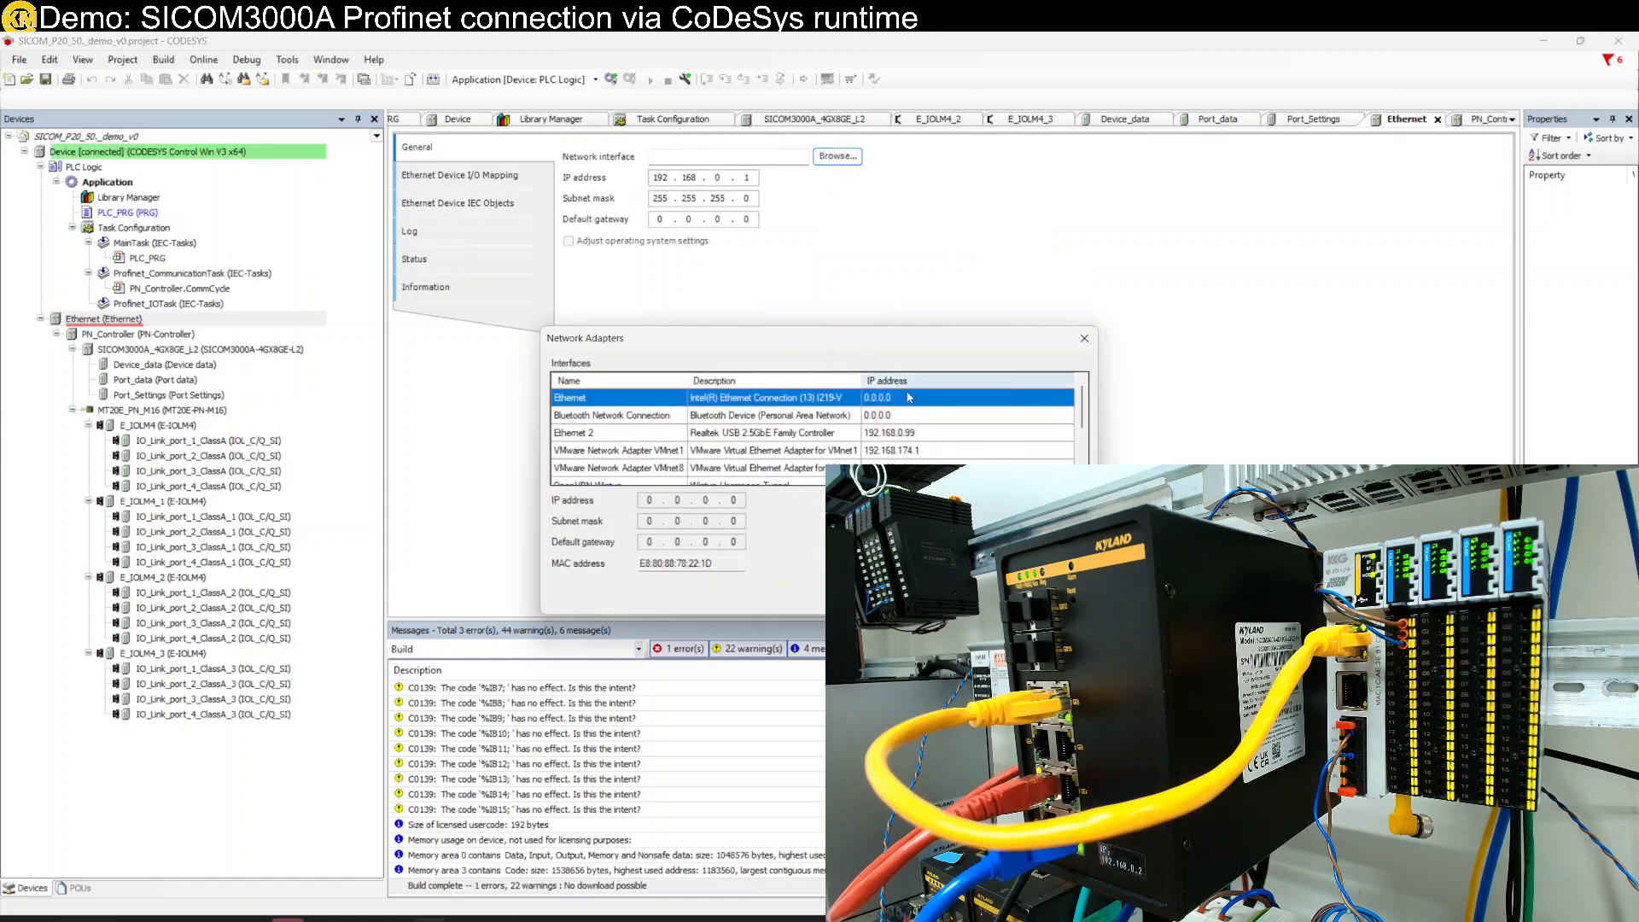
{"action": "left_click", "coordinate": [933, 436]}
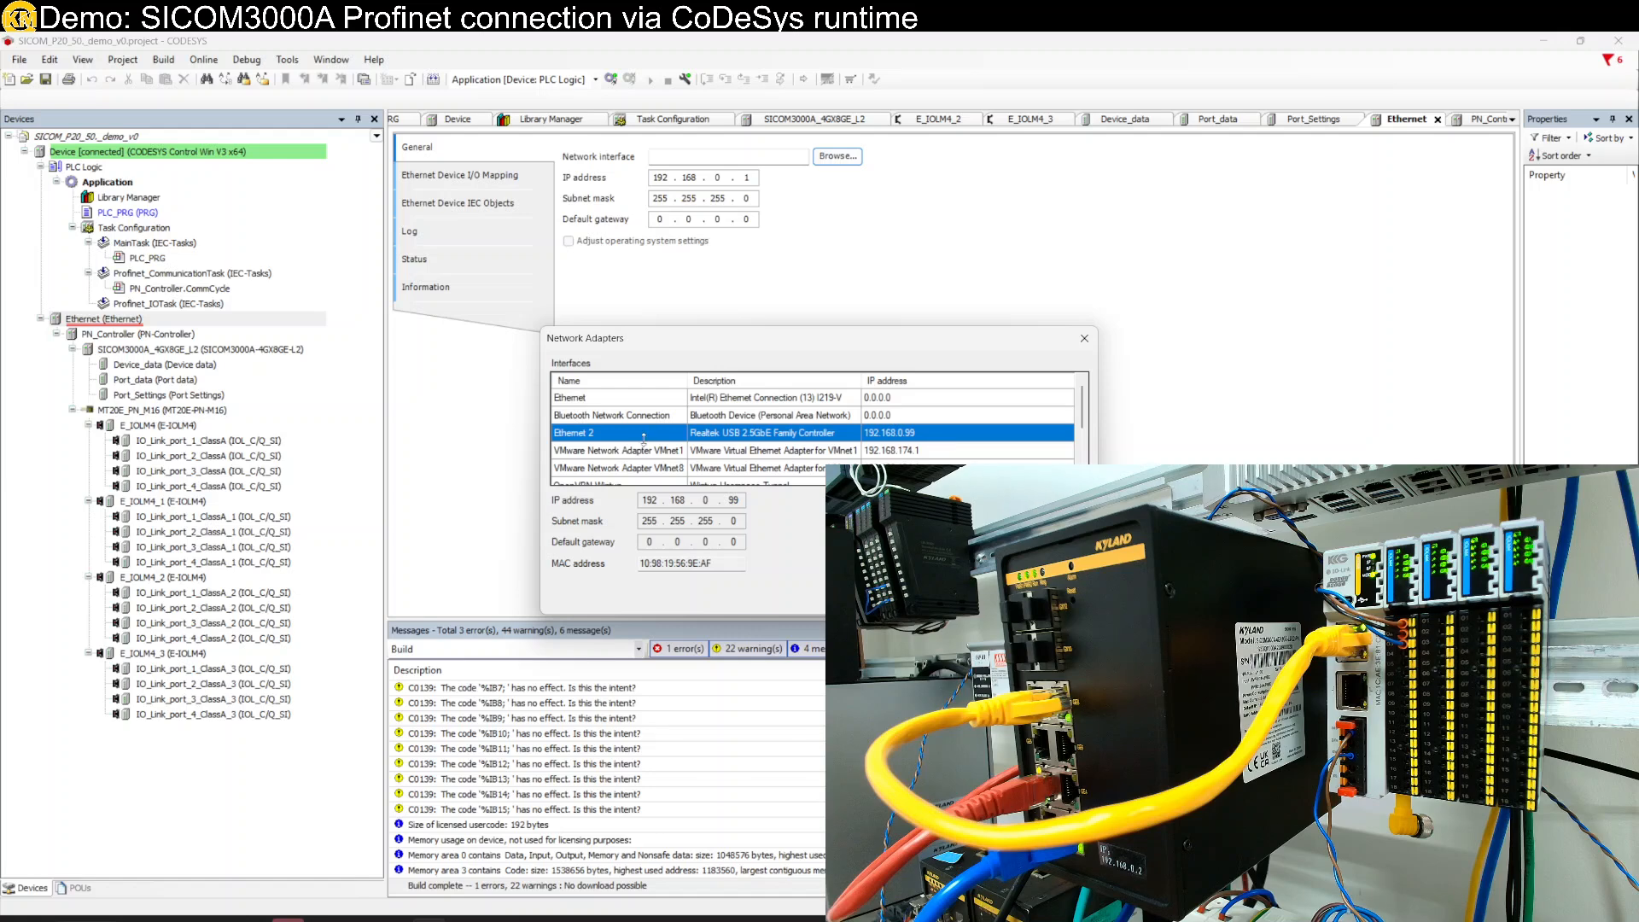
{"action": "key", "text": "Return"}
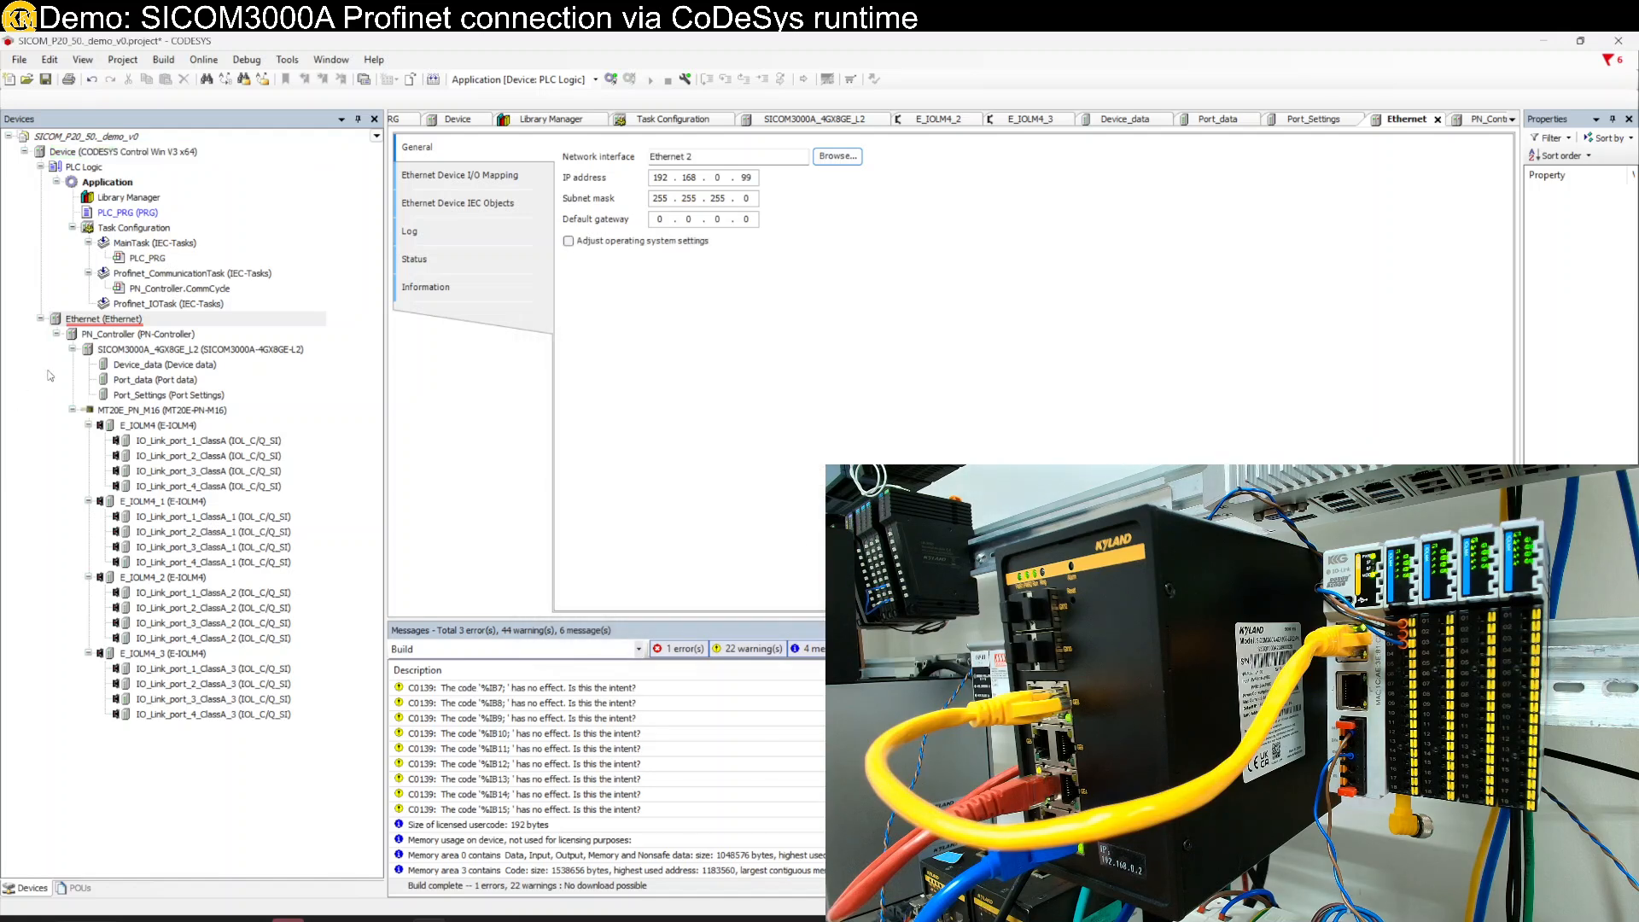
{"action": "double_click", "coordinate": [110, 335]}
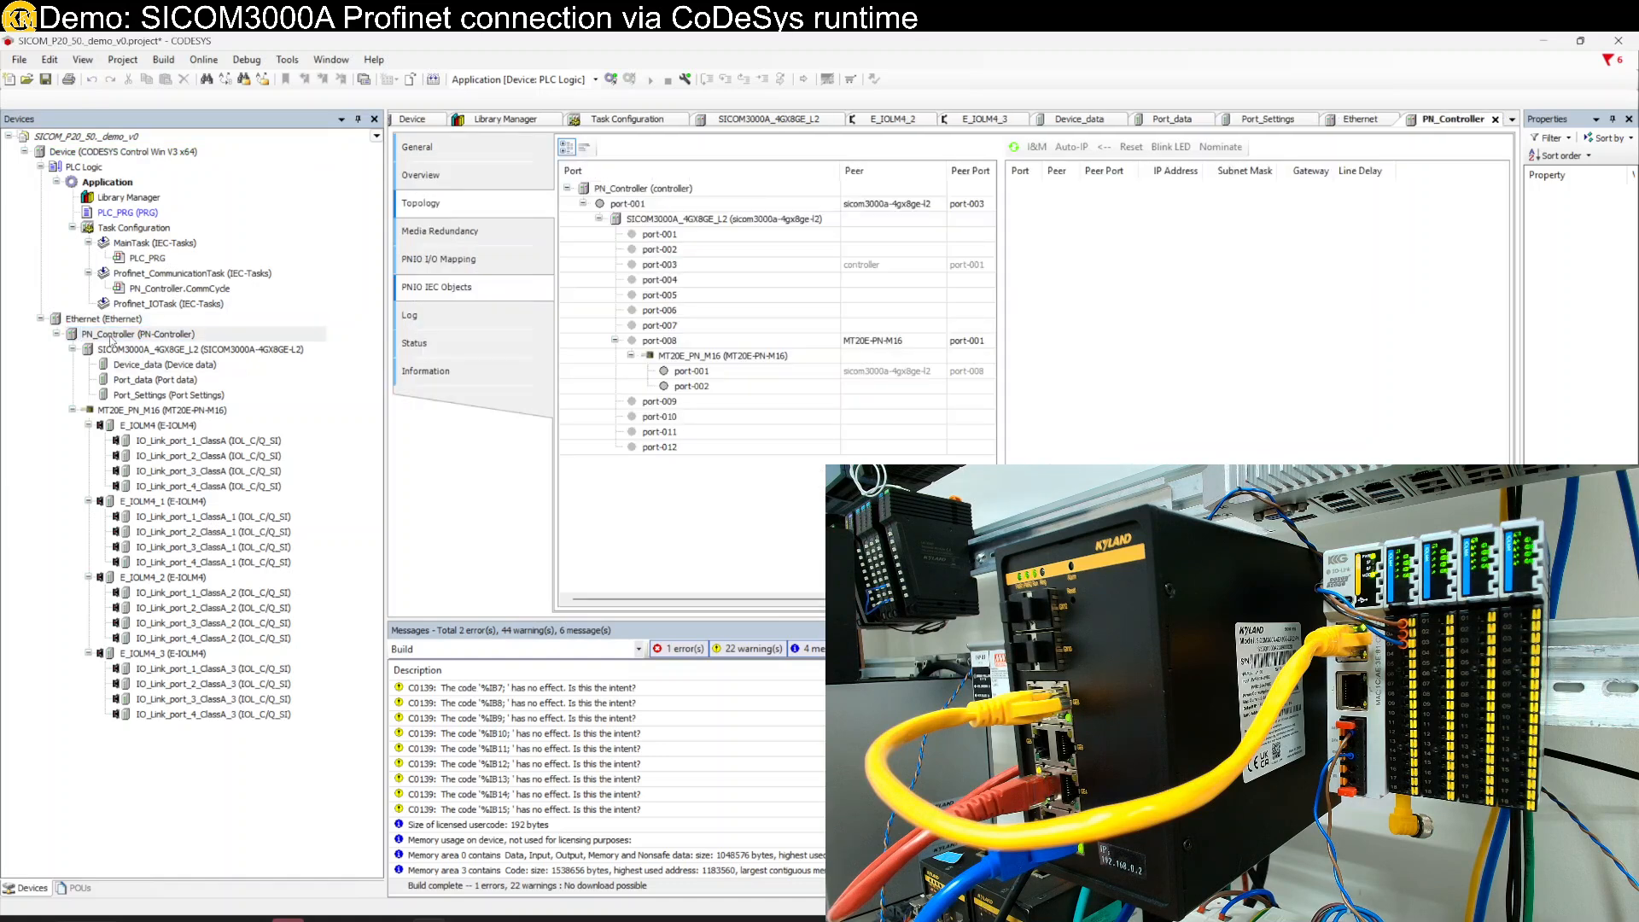
- Review the SICOM3000A and MT20E_PN_M16 settings to check their IP addresses
{"action": "double_click", "coordinate": [141, 350]}
{"action": "left_click", "coordinate": [159, 409]}
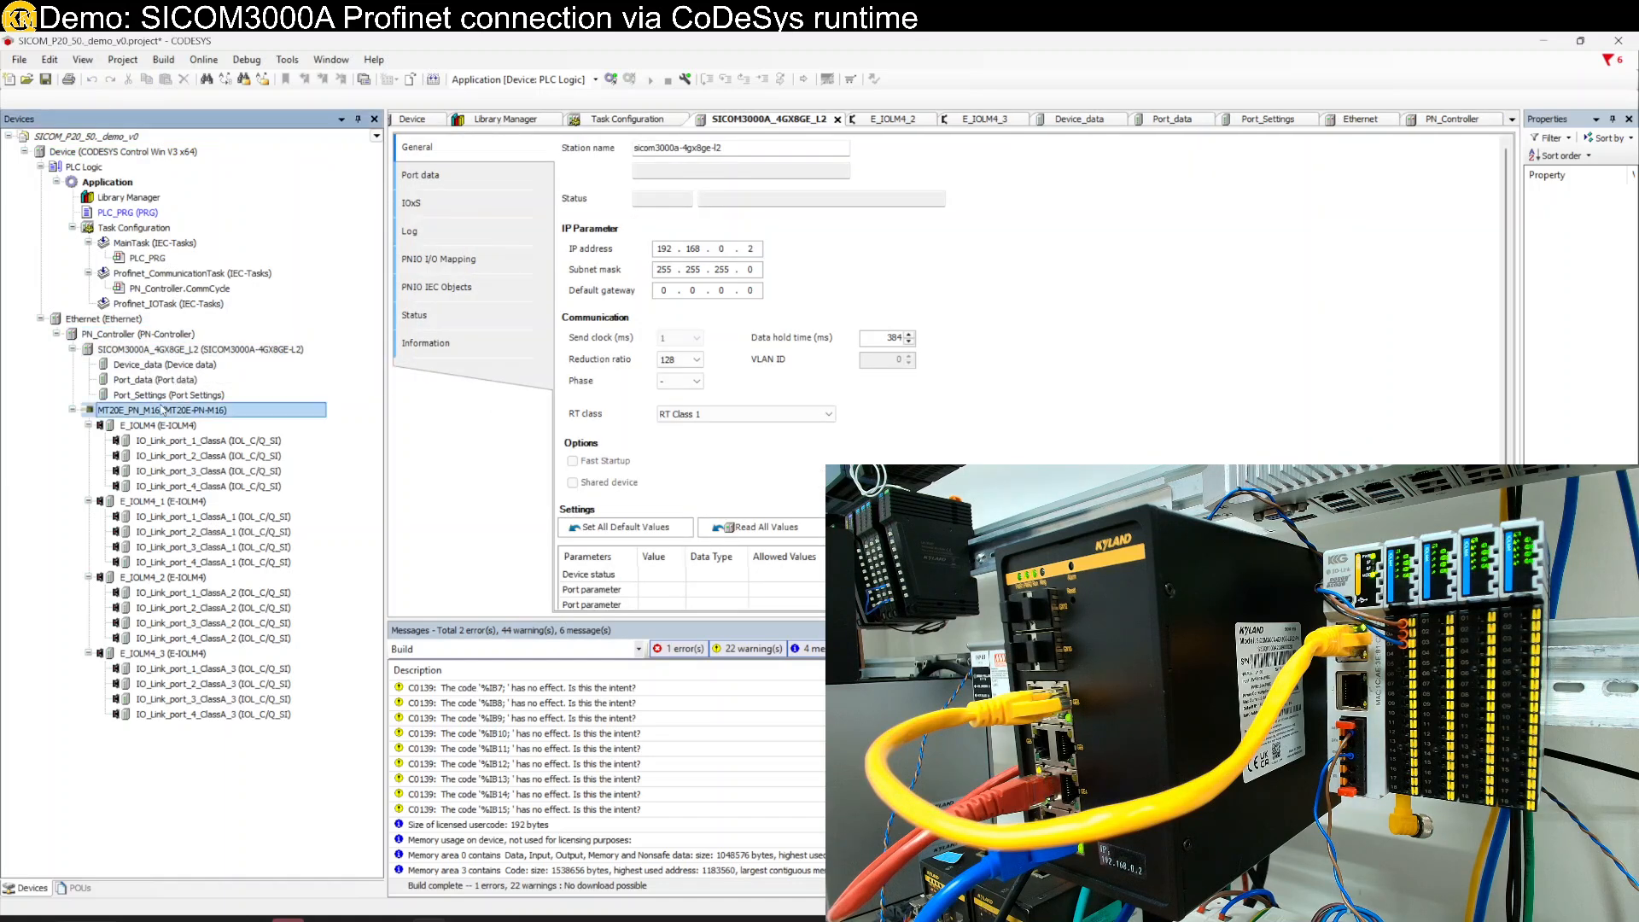
{"action": "double_click", "coordinate": [158, 408]}
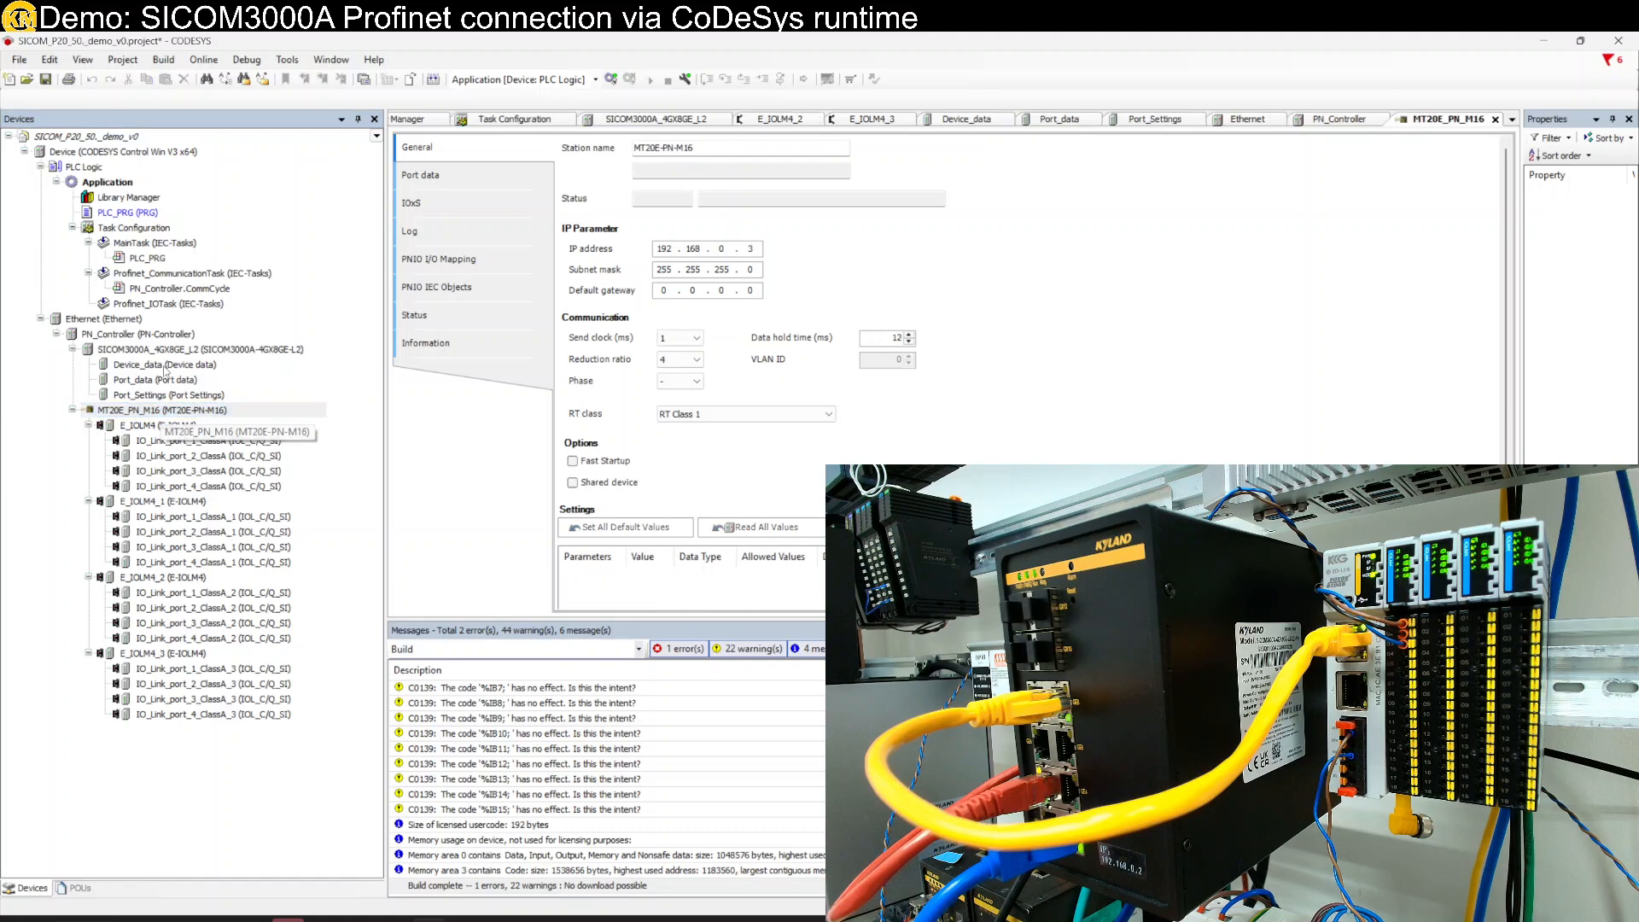
{"action": "double_click", "coordinate": [167, 351]}
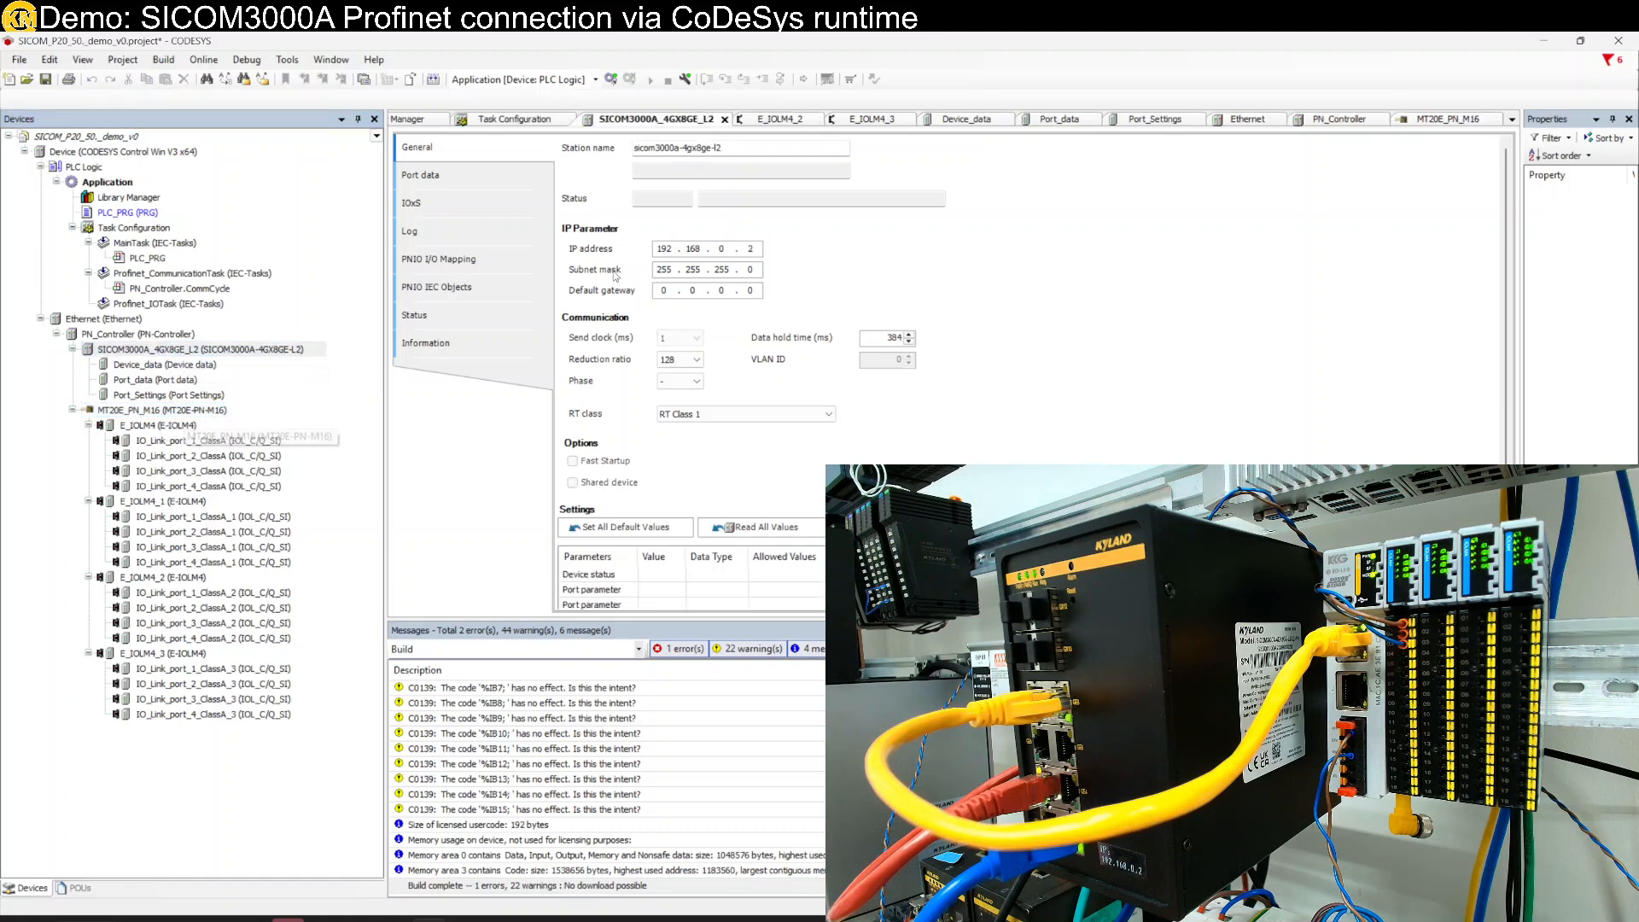
{"action": "double_click", "coordinate": [205, 411]}
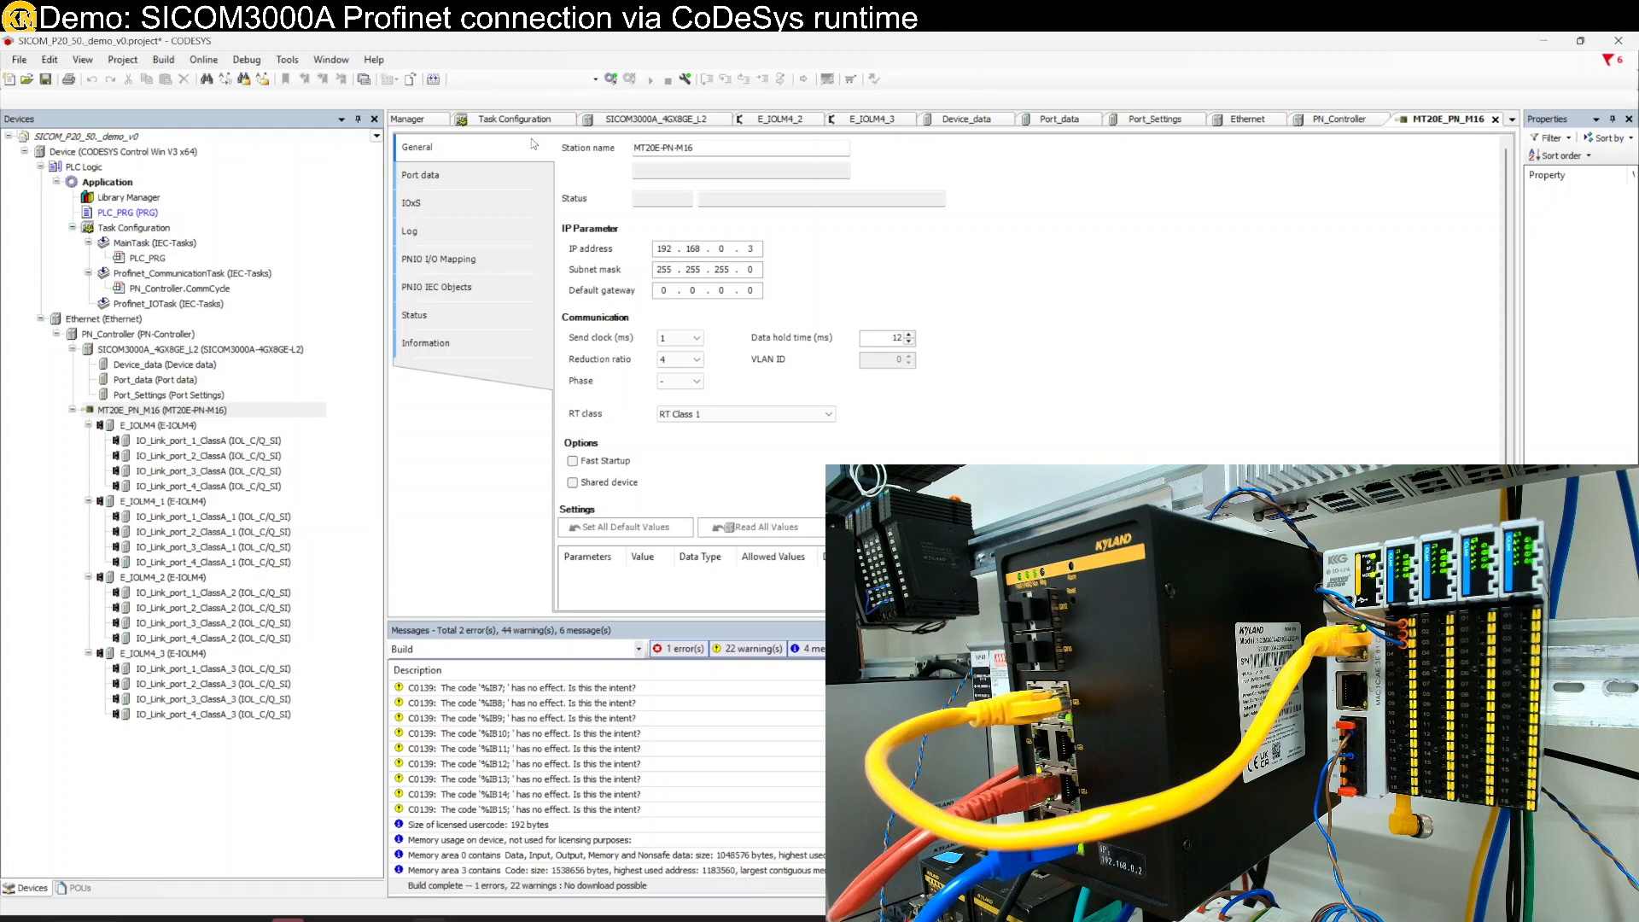
- Log in to the PLC runtime and confirm downloading the project
{"action": "left_click", "coordinate": [125, 319]}
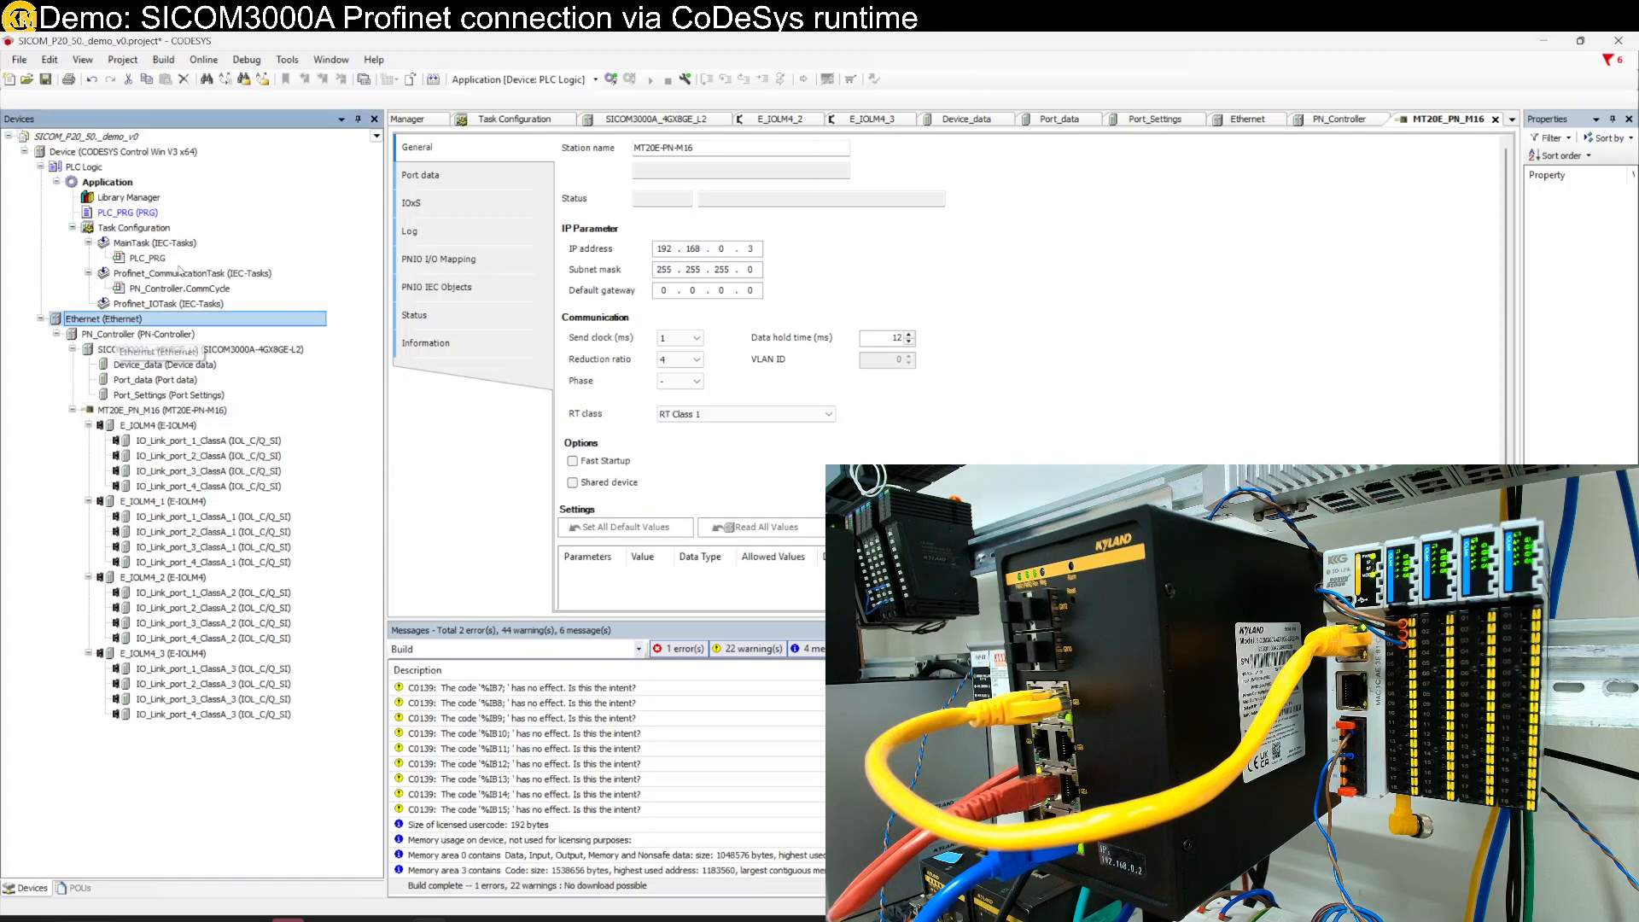
{"action": "left_click", "coordinate": [203, 60]}
{"action": "left_click", "coordinate": [228, 80]}
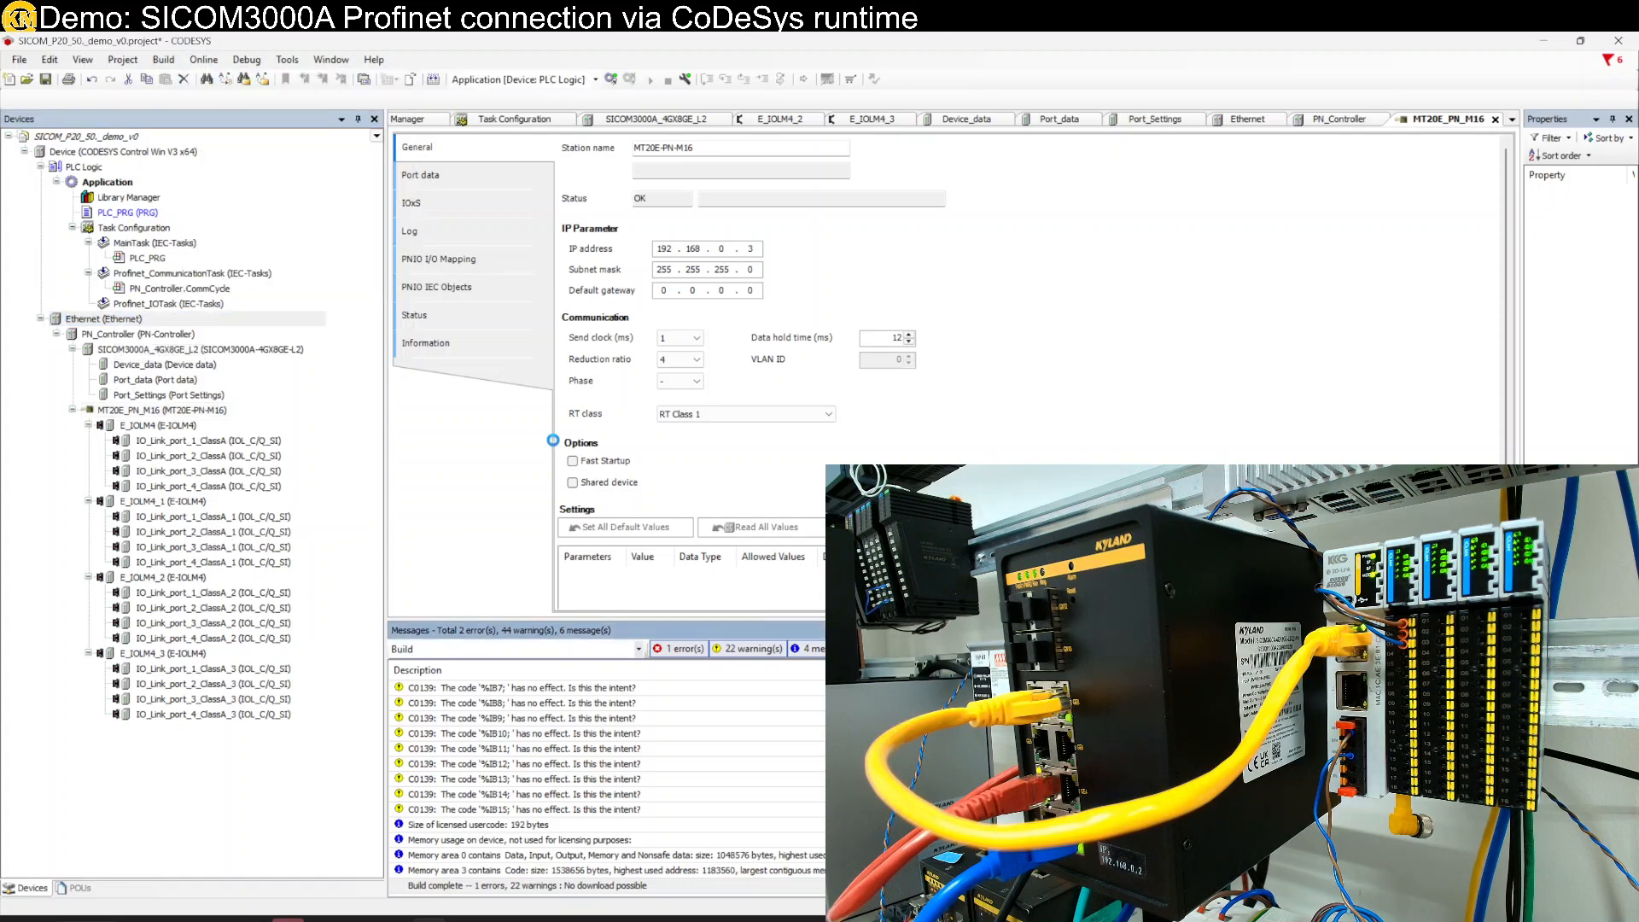
{"action": "left_click", "coordinate": [803, 517]}
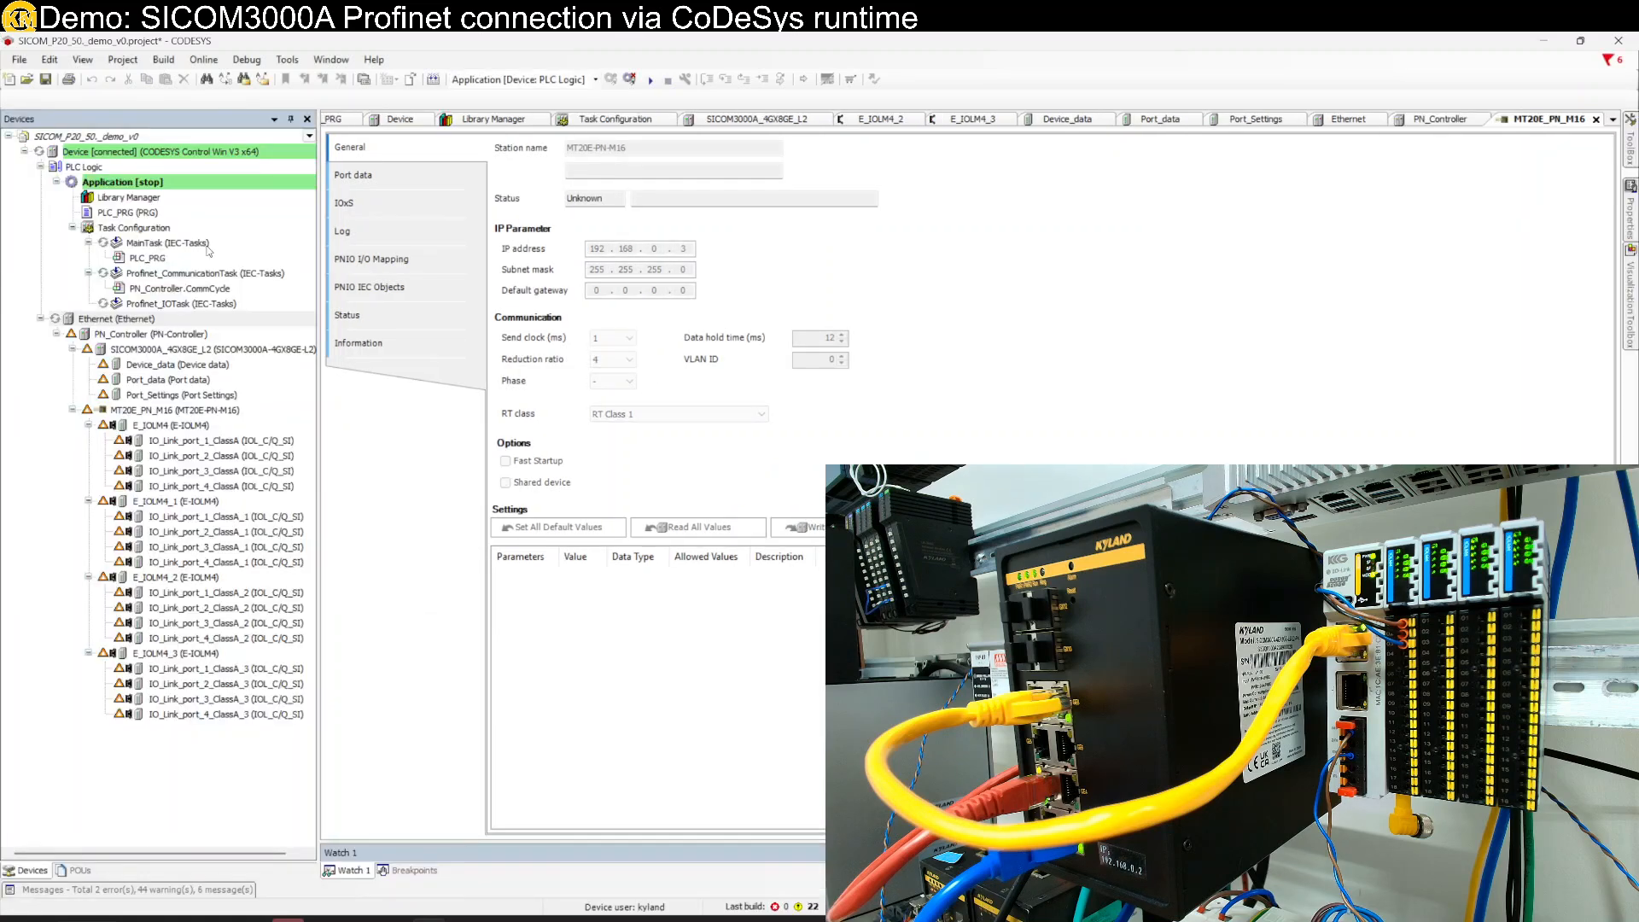
- Start the Application on the PLC from its context menu, then log out
{"action": "right_click", "coordinate": [221, 189]}
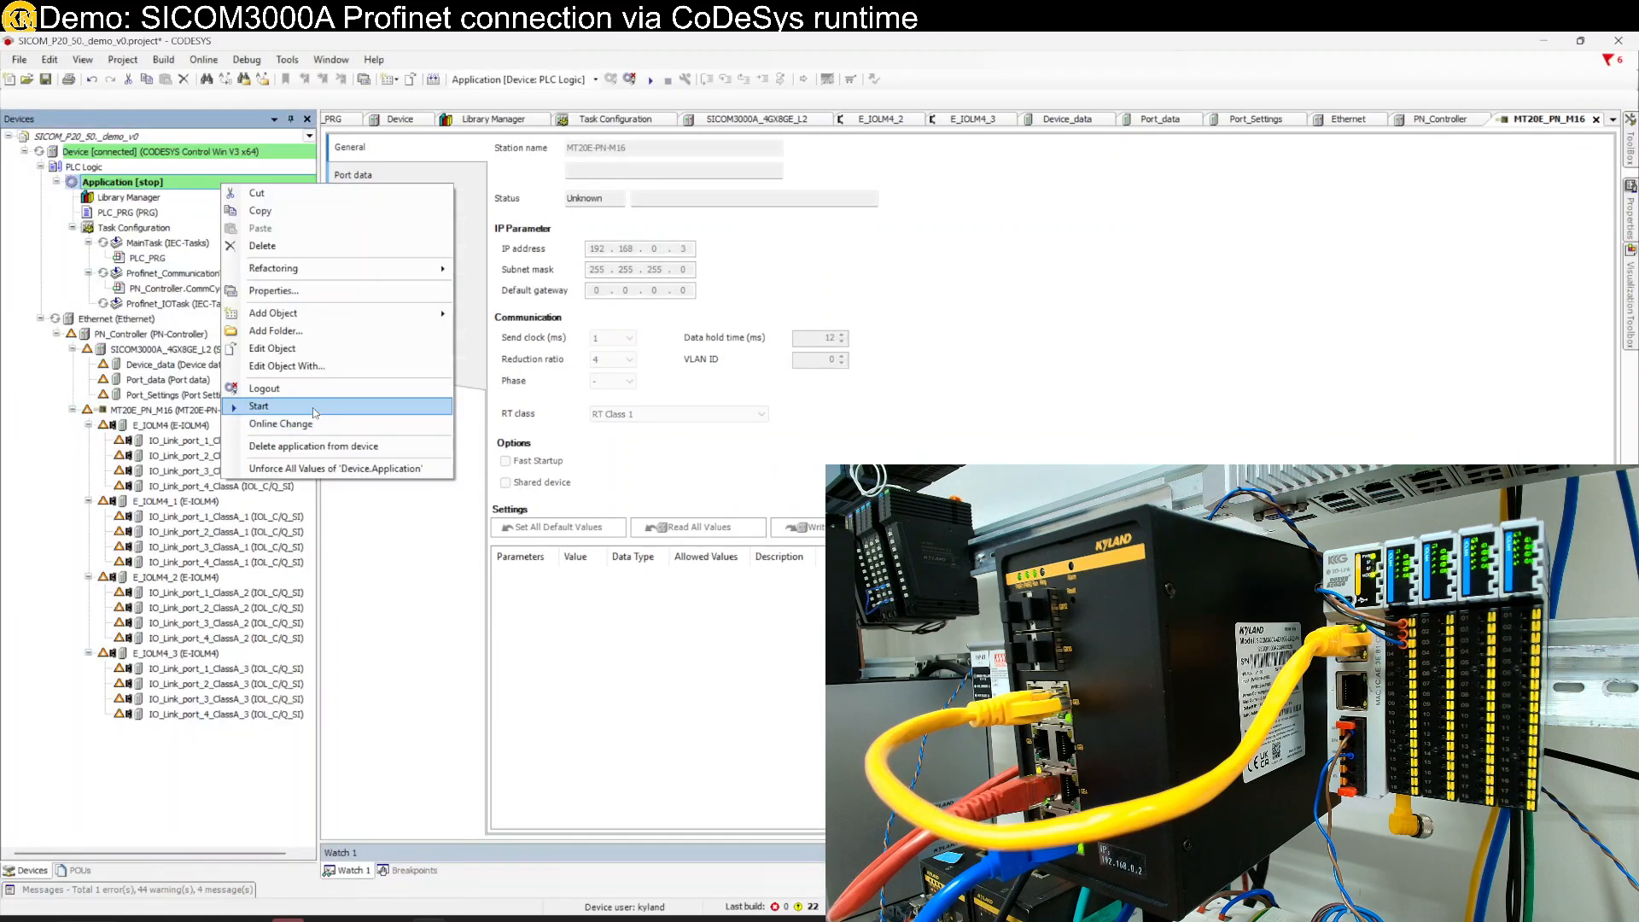
{"action": "left_click", "coordinate": [273, 412]}
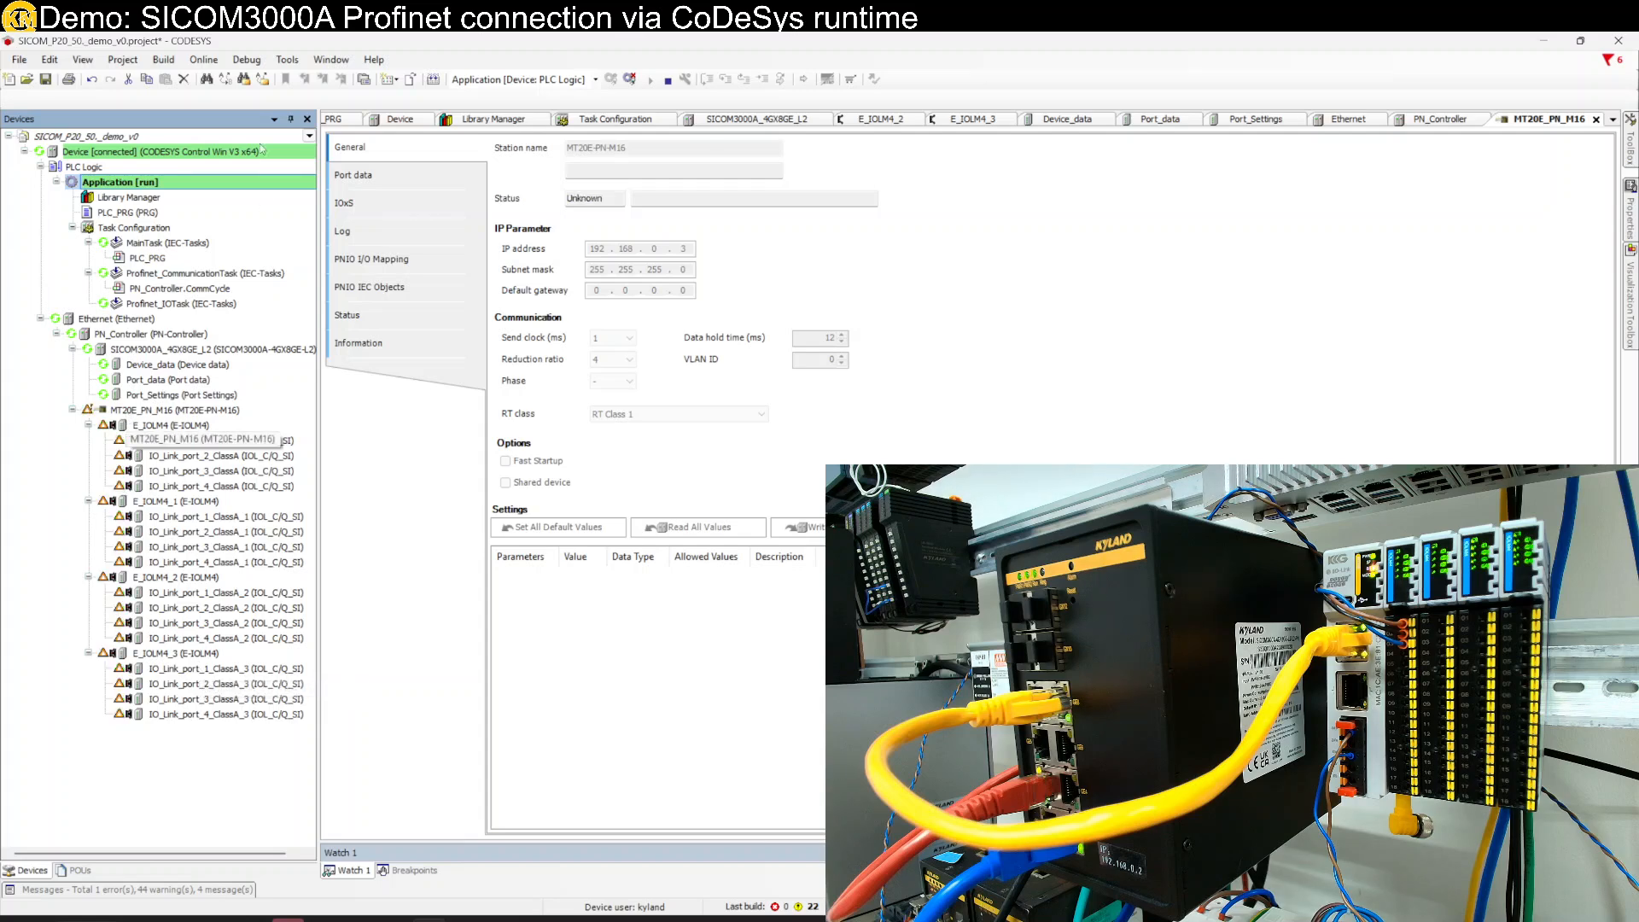
{"action": "left_click", "coordinate": [208, 67]}
{"action": "left_click", "coordinate": [213, 92]}
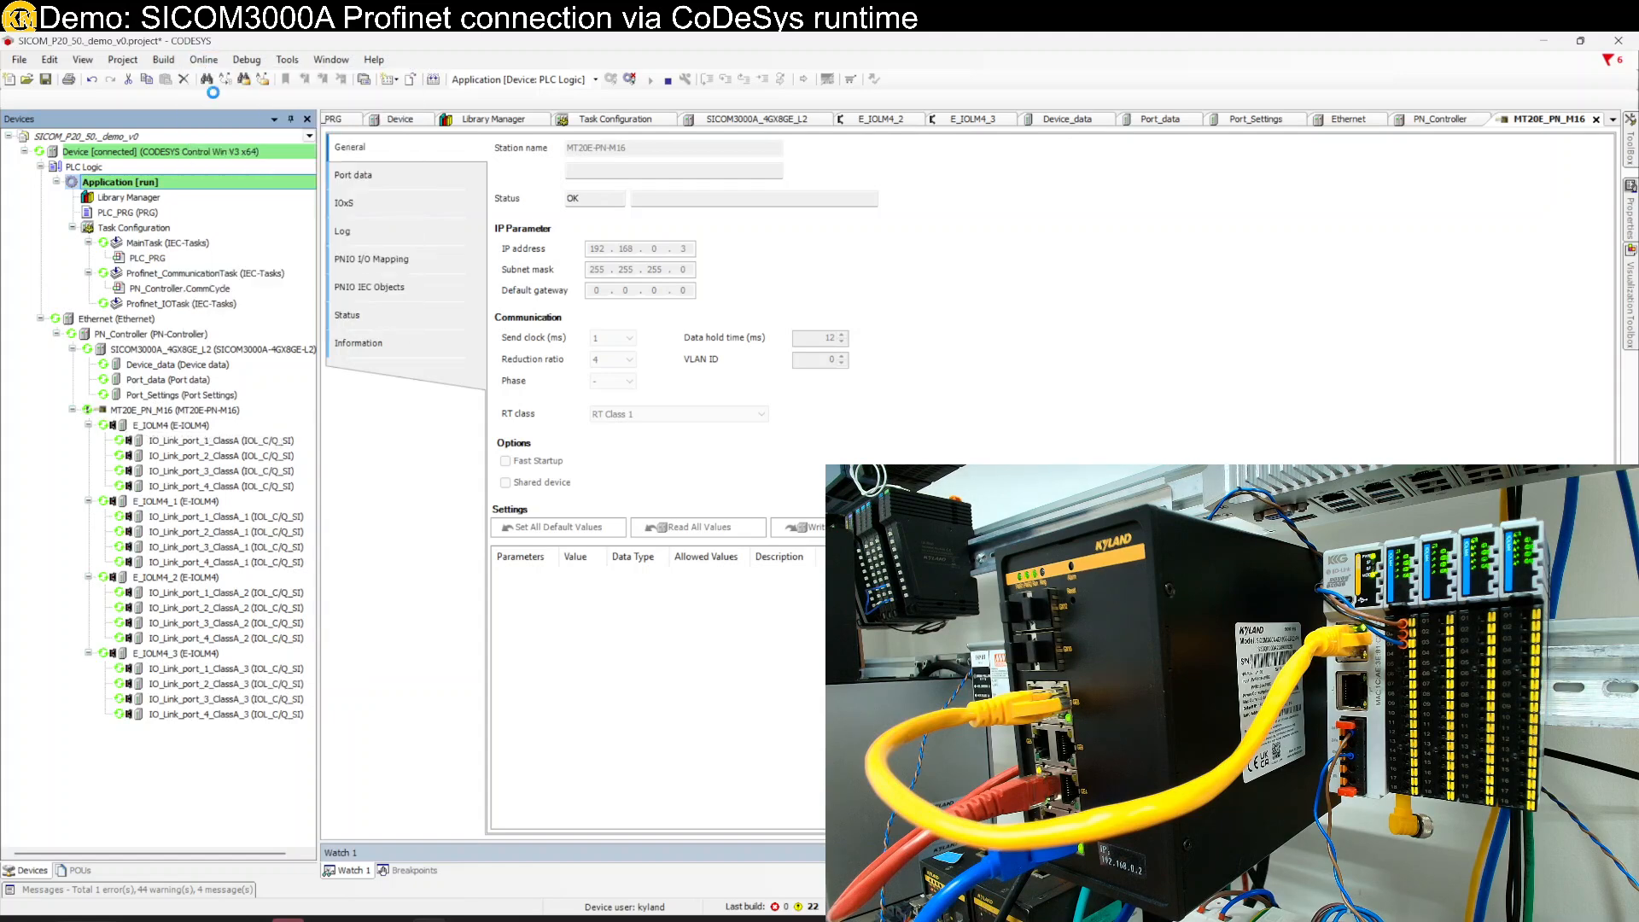
- Set the MT20E_PN_M16 reduction ratio to 8, giving a 24 ms data hold time
{"action": "double_click", "coordinate": [181, 412]}
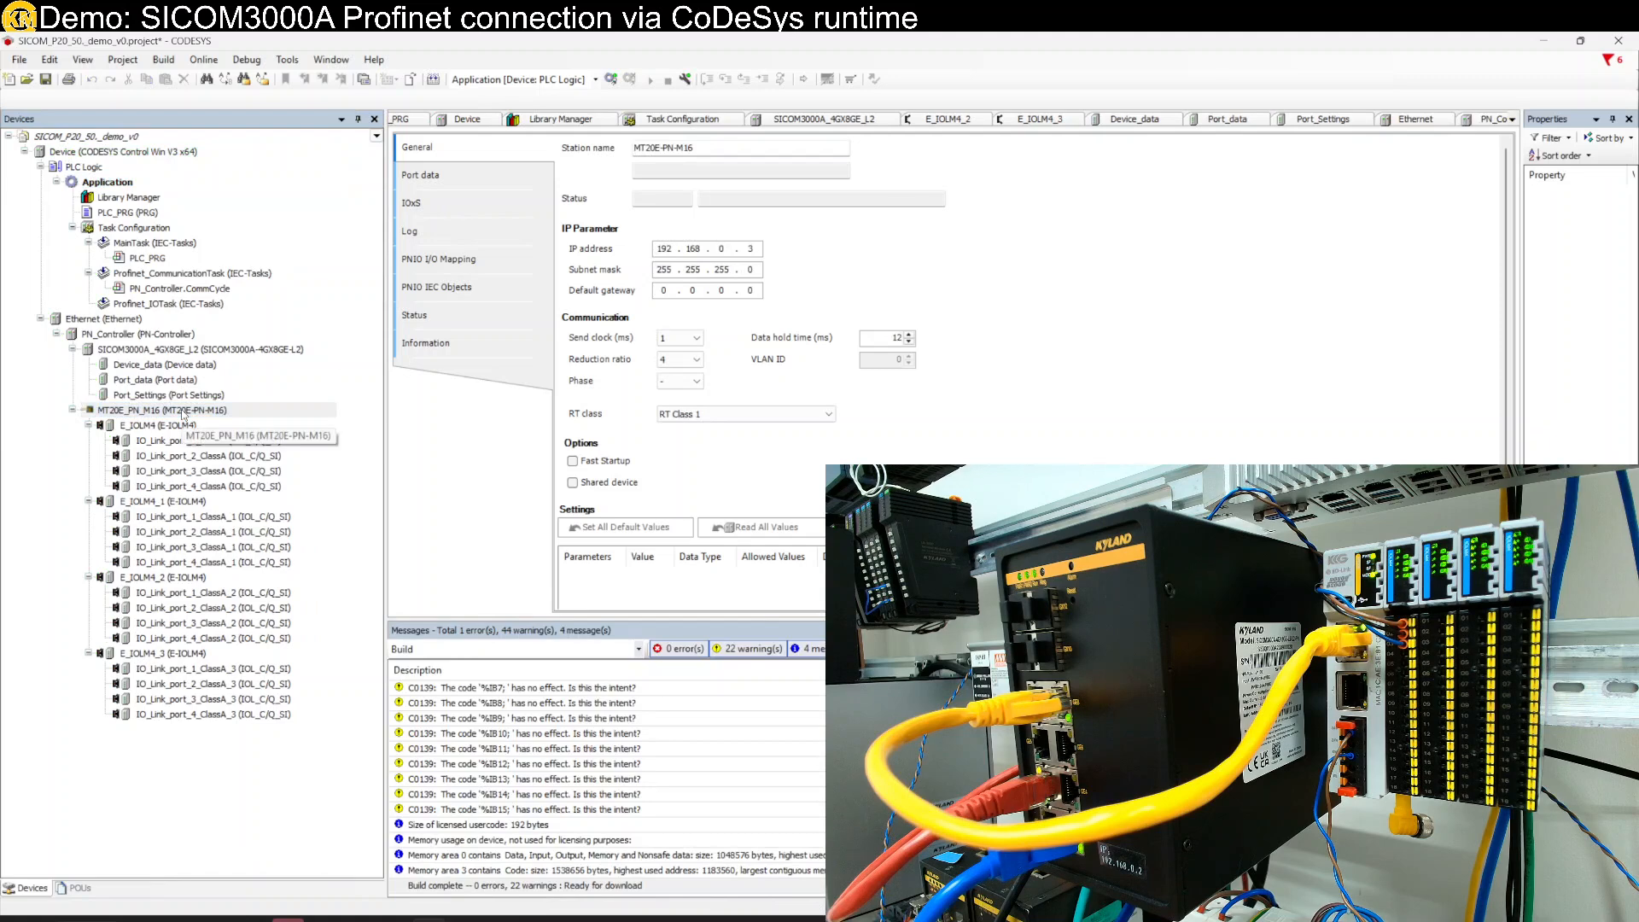
{"action": "left_click", "coordinate": [687, 360]}
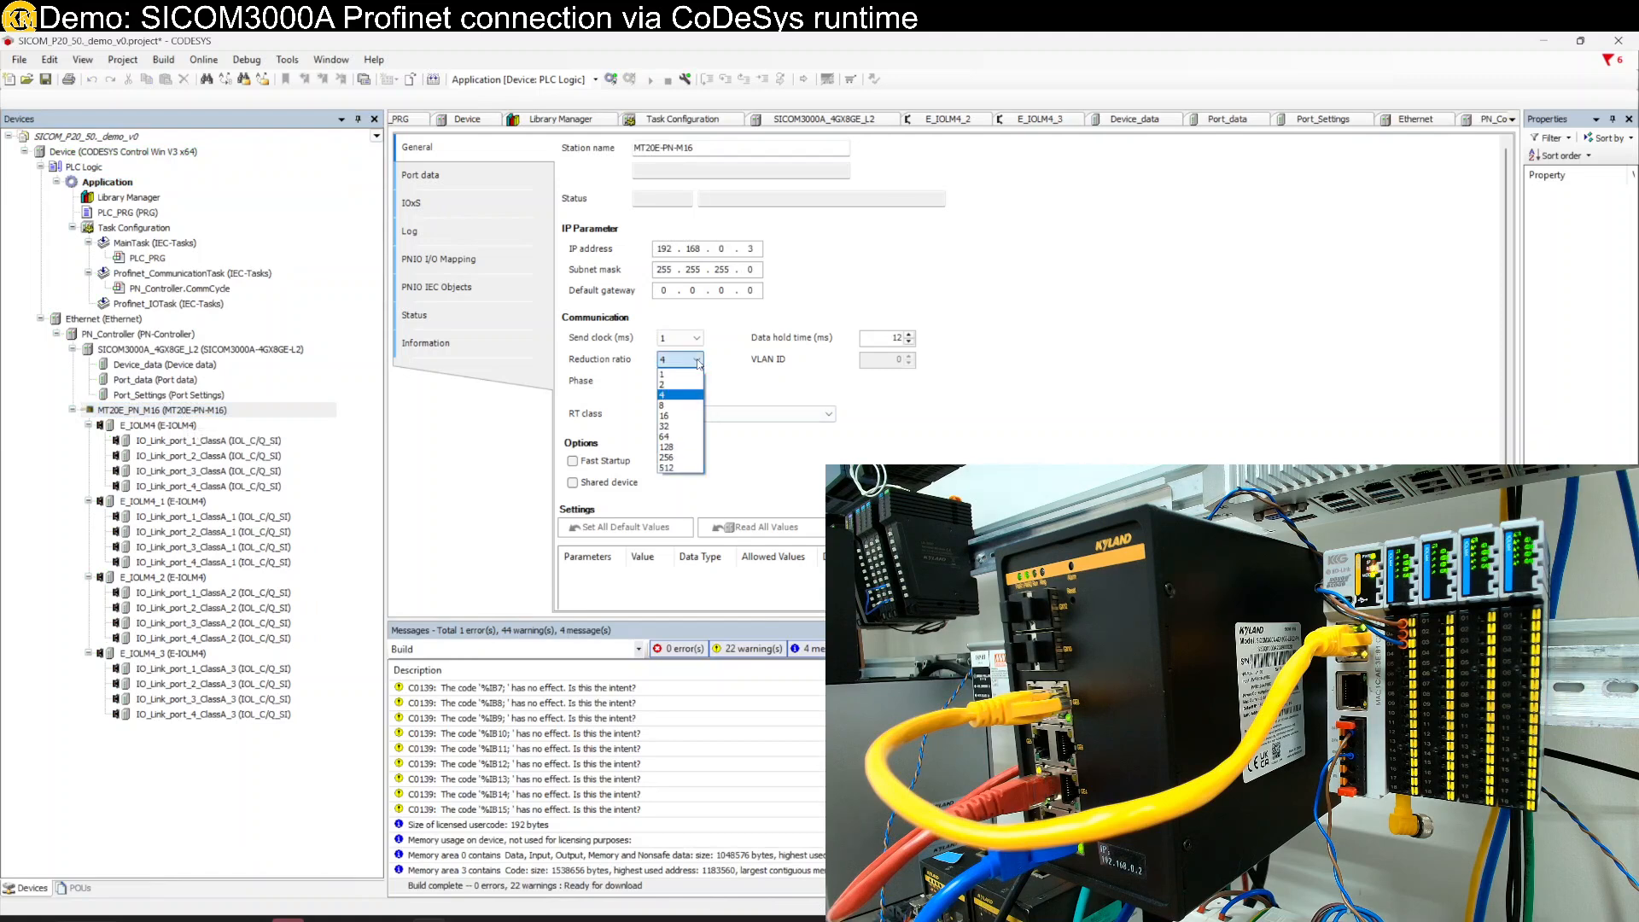
{"action": "left_click", "coordinate": [679, 407]}
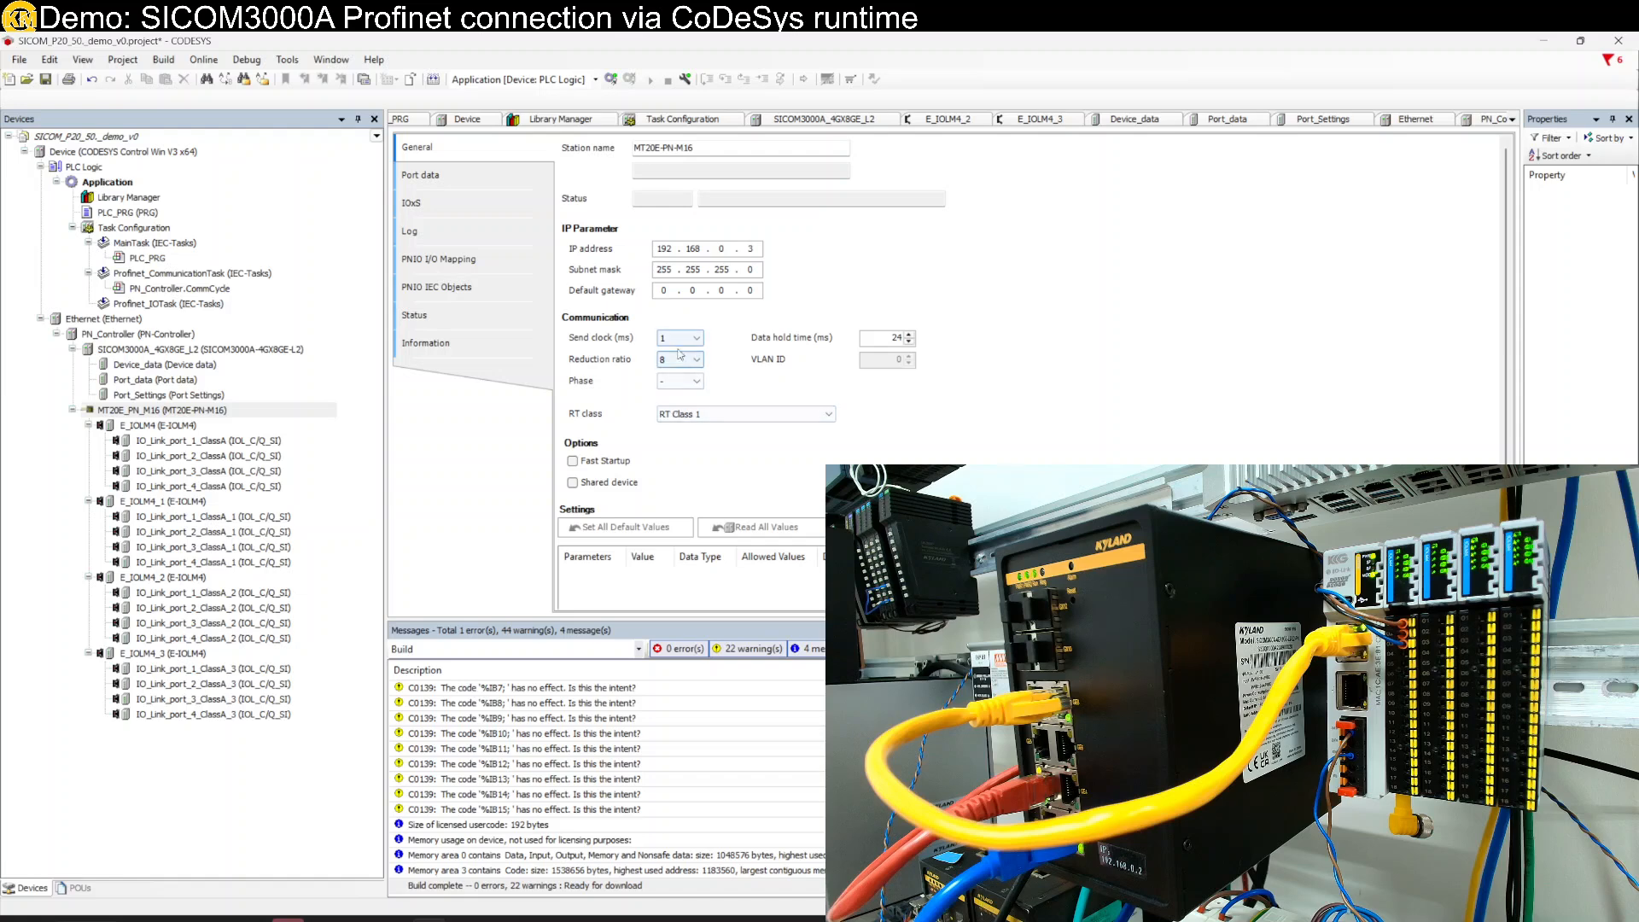
{"action": "double_click", "coordinate": [182, 356]}
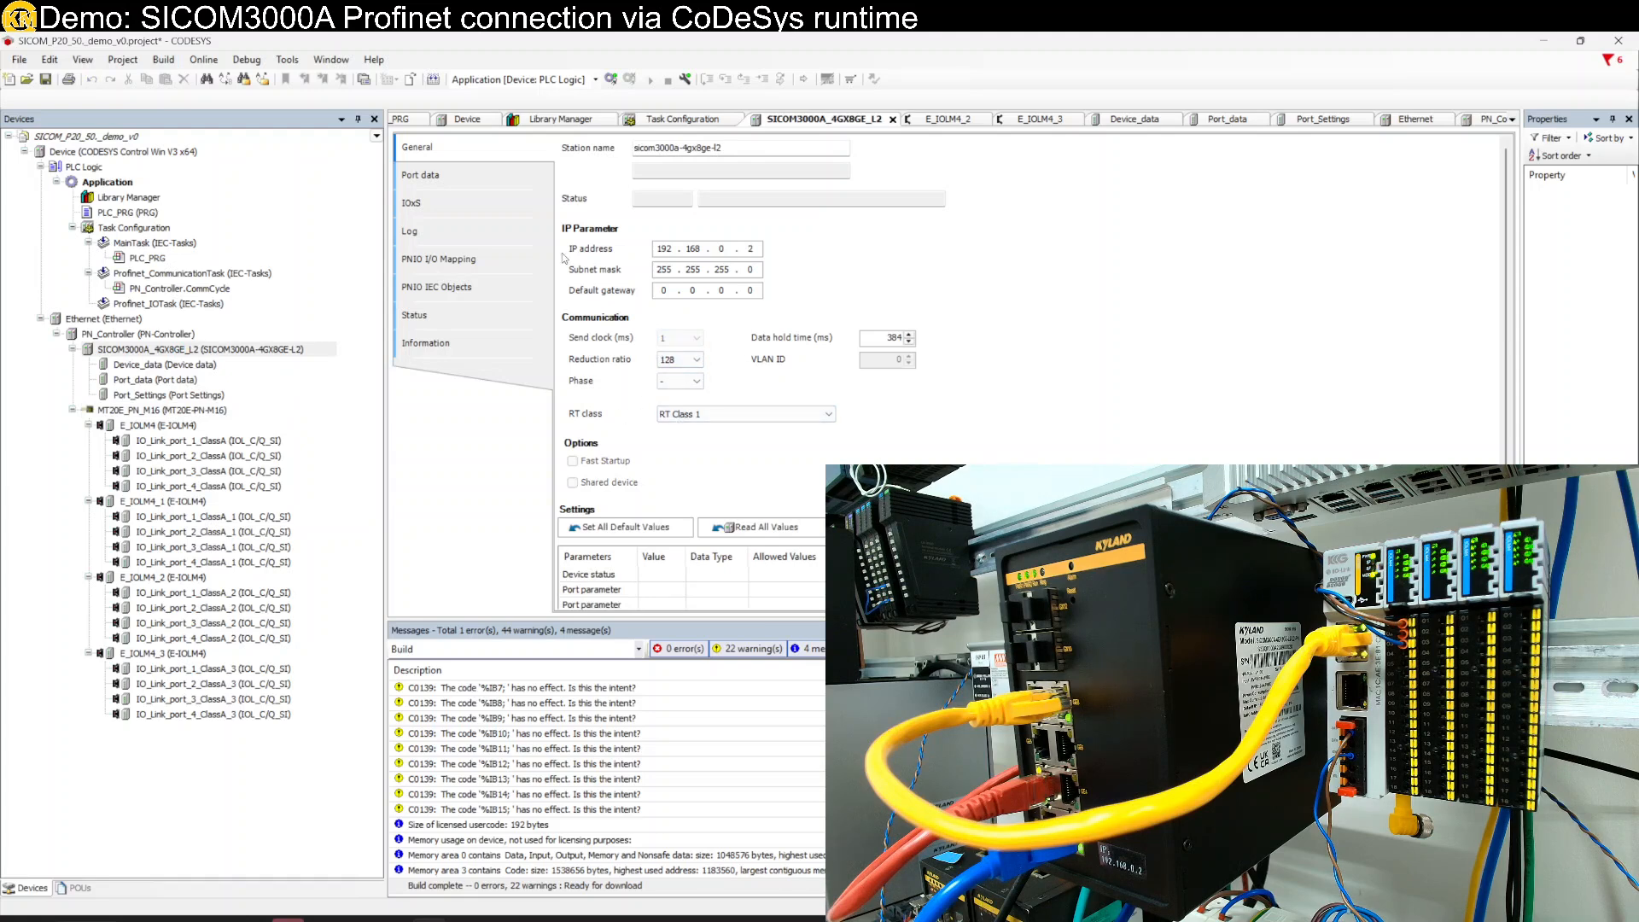
{"action": "left_click", "coordinate": [203, 59]}
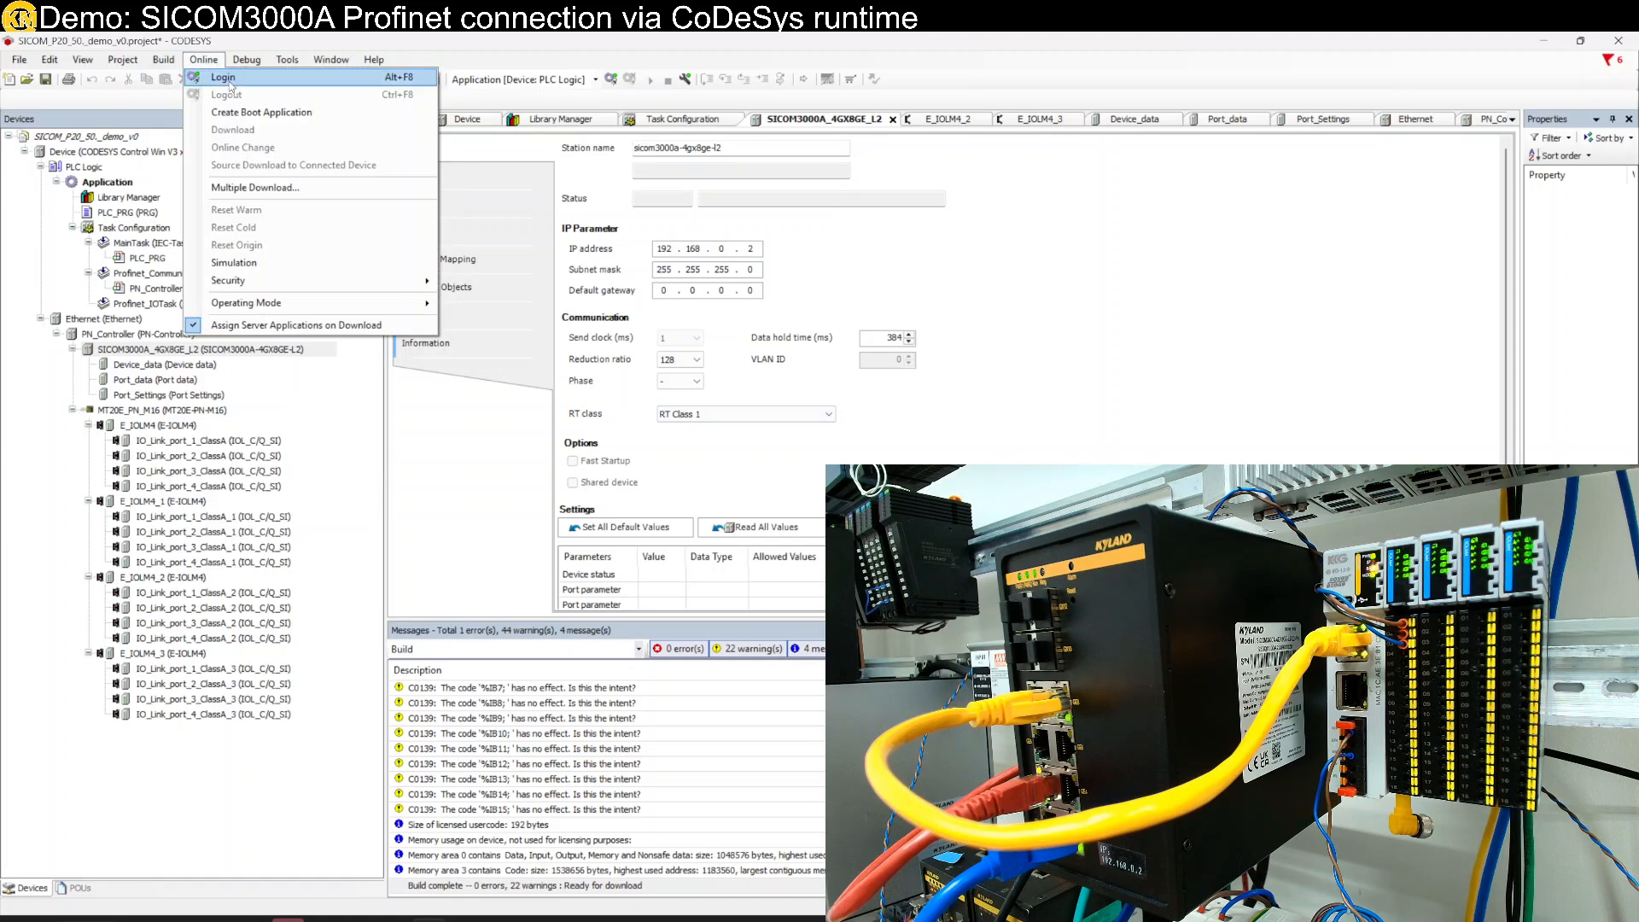
- Log in again and accept downloading the changed application, waiting for it to finish
{"action": "left_click", "coordinate": [225, 78]}
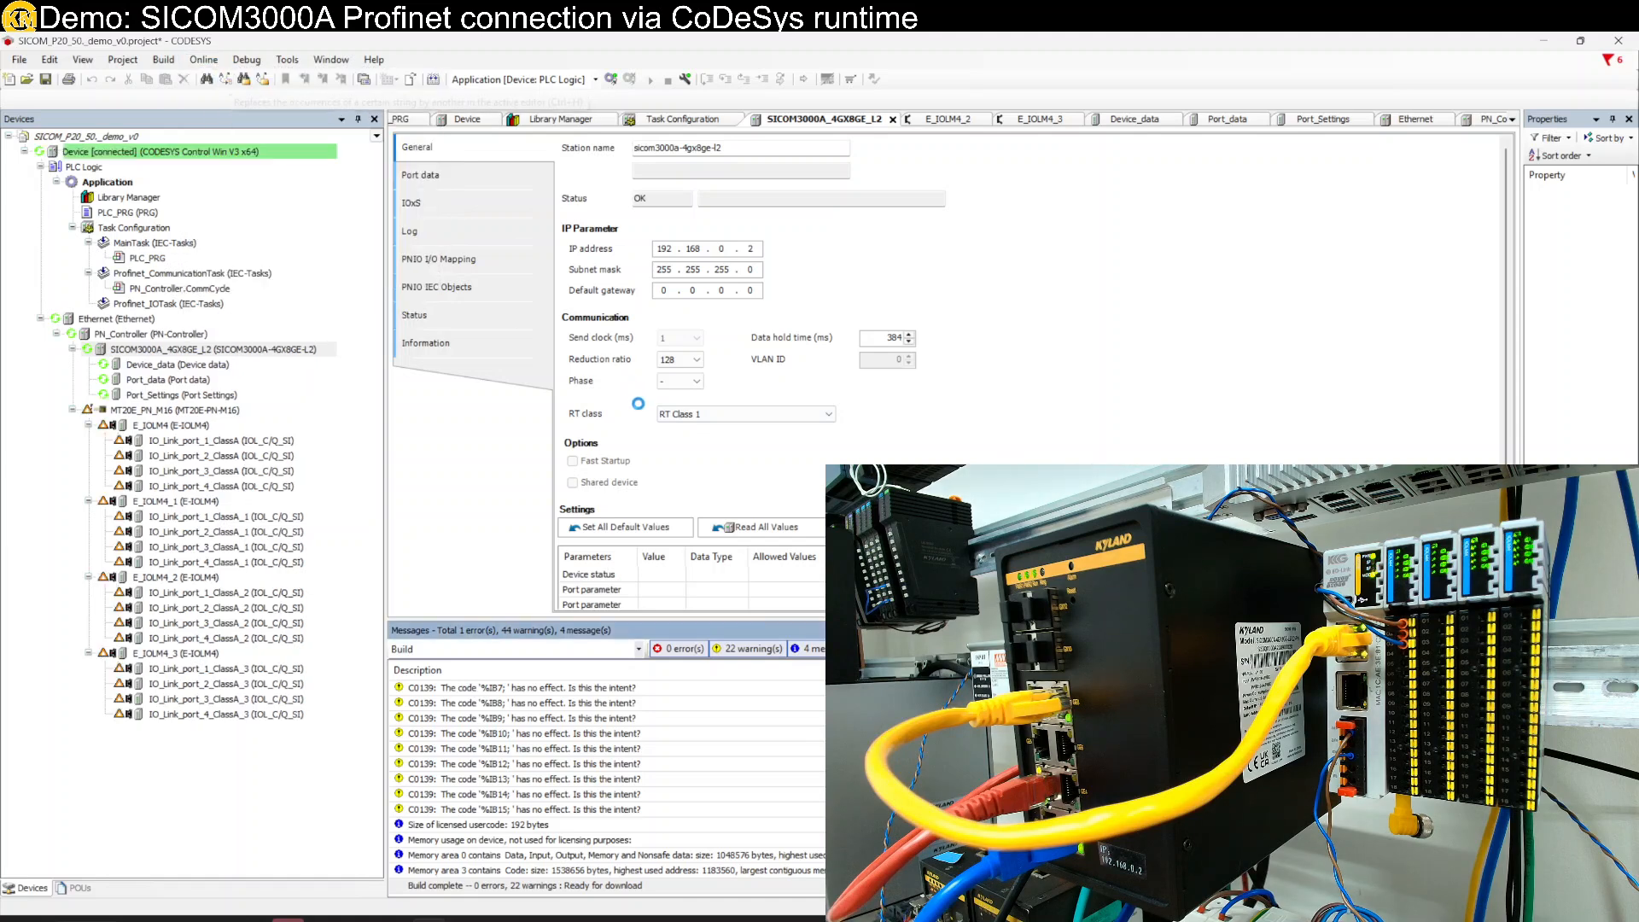
{"action": "left_click", "coordinate": [768, 516]}
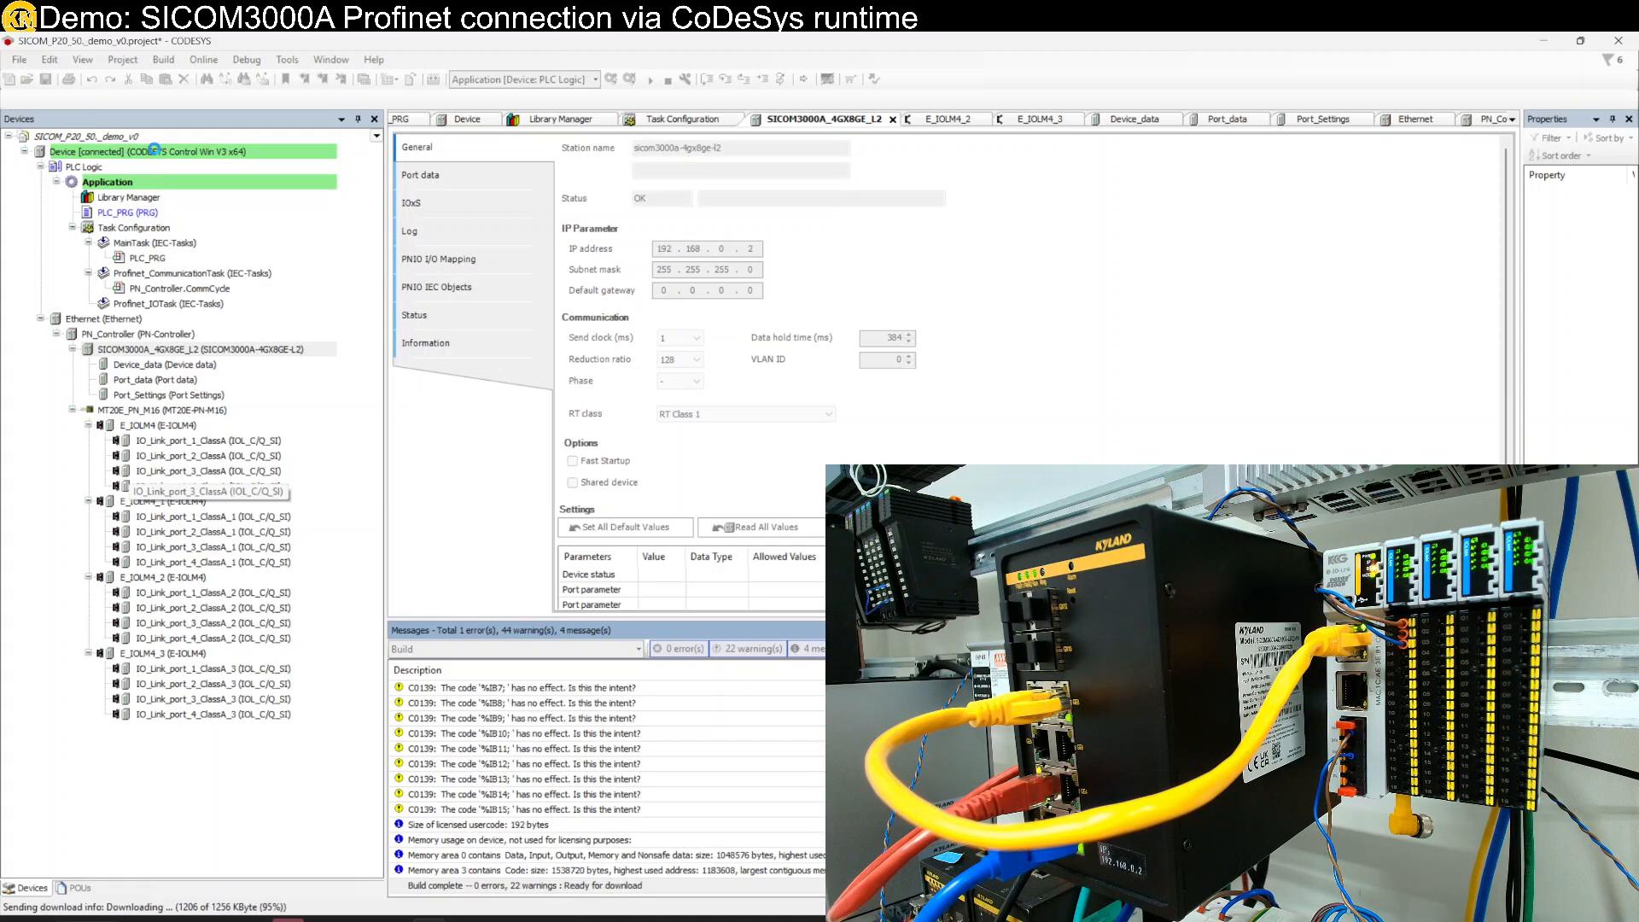
{"action": "mouse_move", "coordinate": [243, 918]}
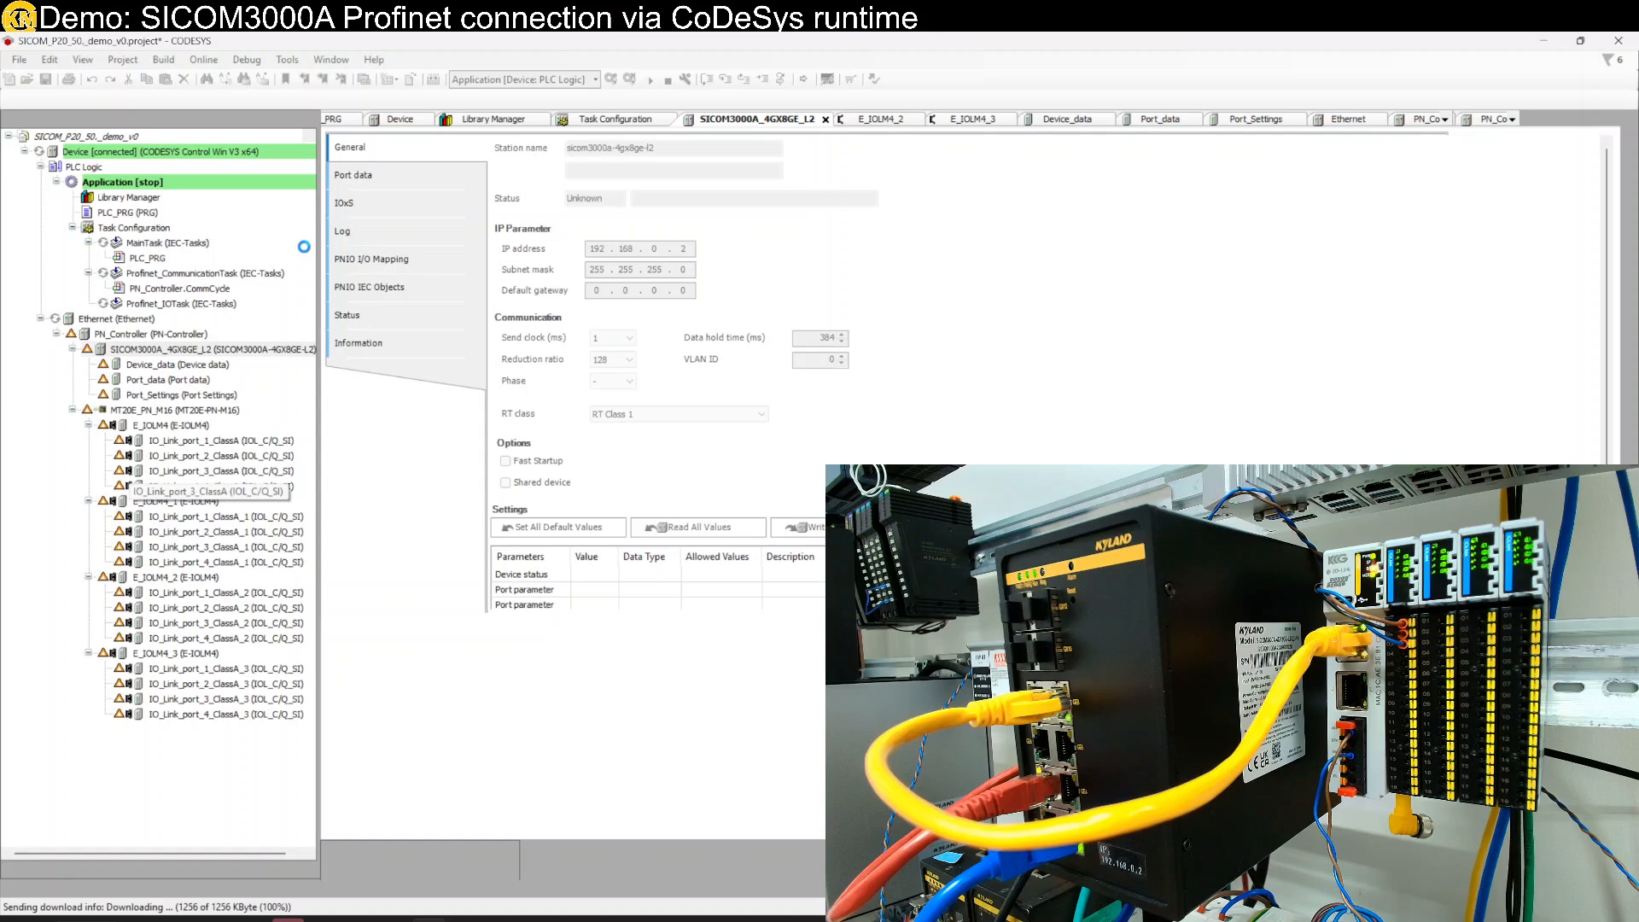
- Start the application with F5 and open the PN_Controller topology page
{"action": "right_click", "coordinate": [235, 186]}
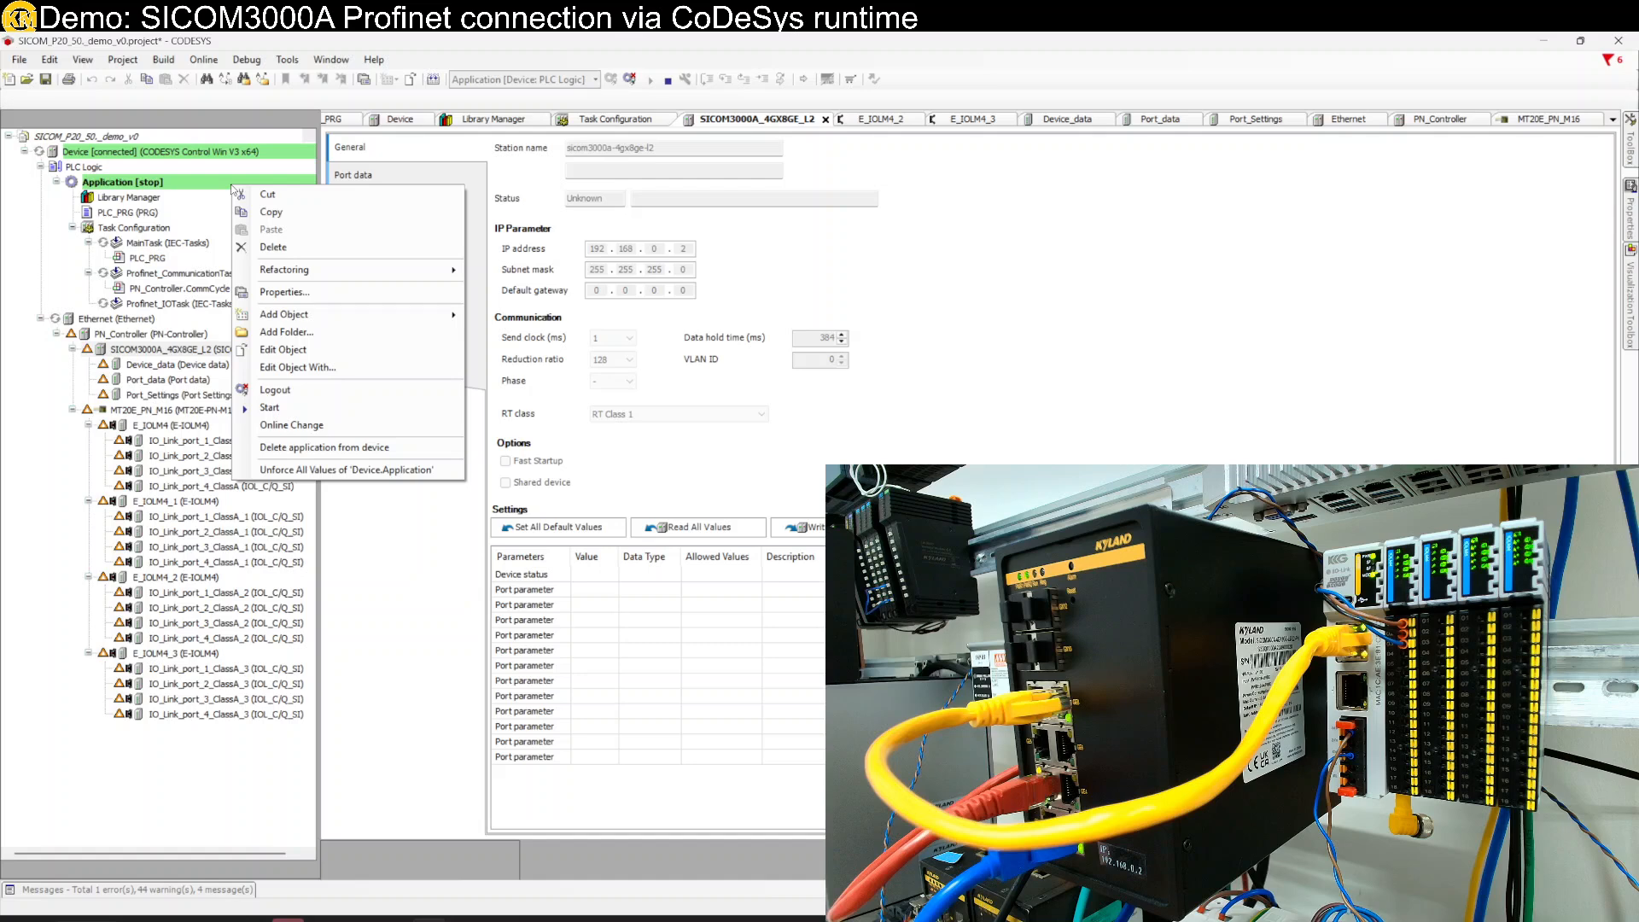
{"action": "left_click", "coordinate": [283, 407]}
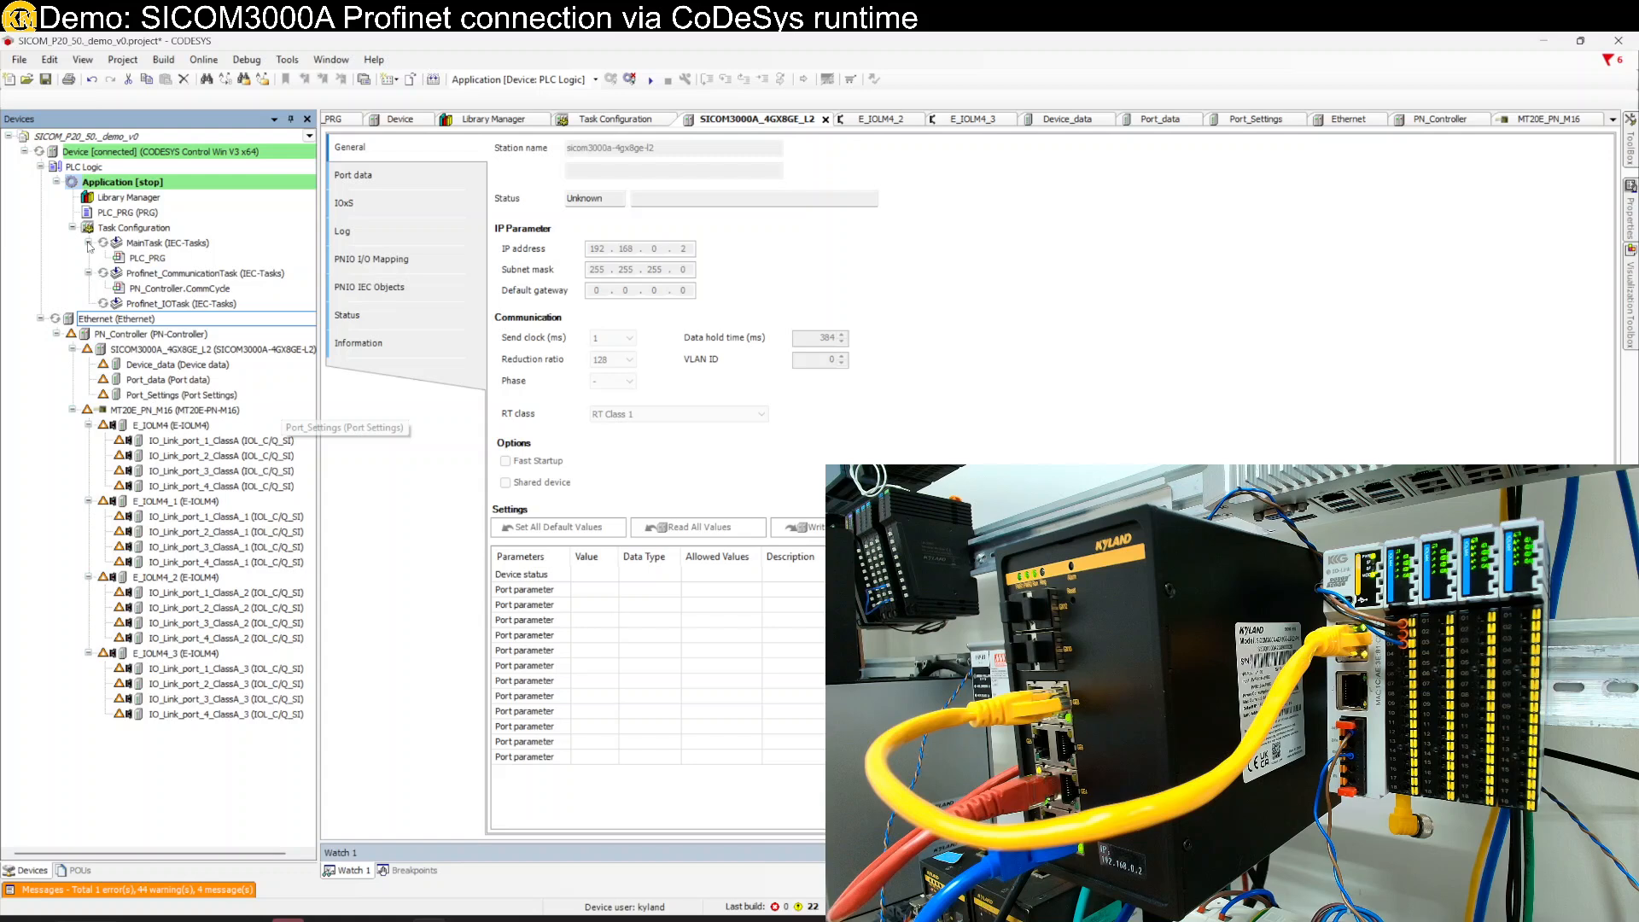
{"action": "key", "text": "F5"}
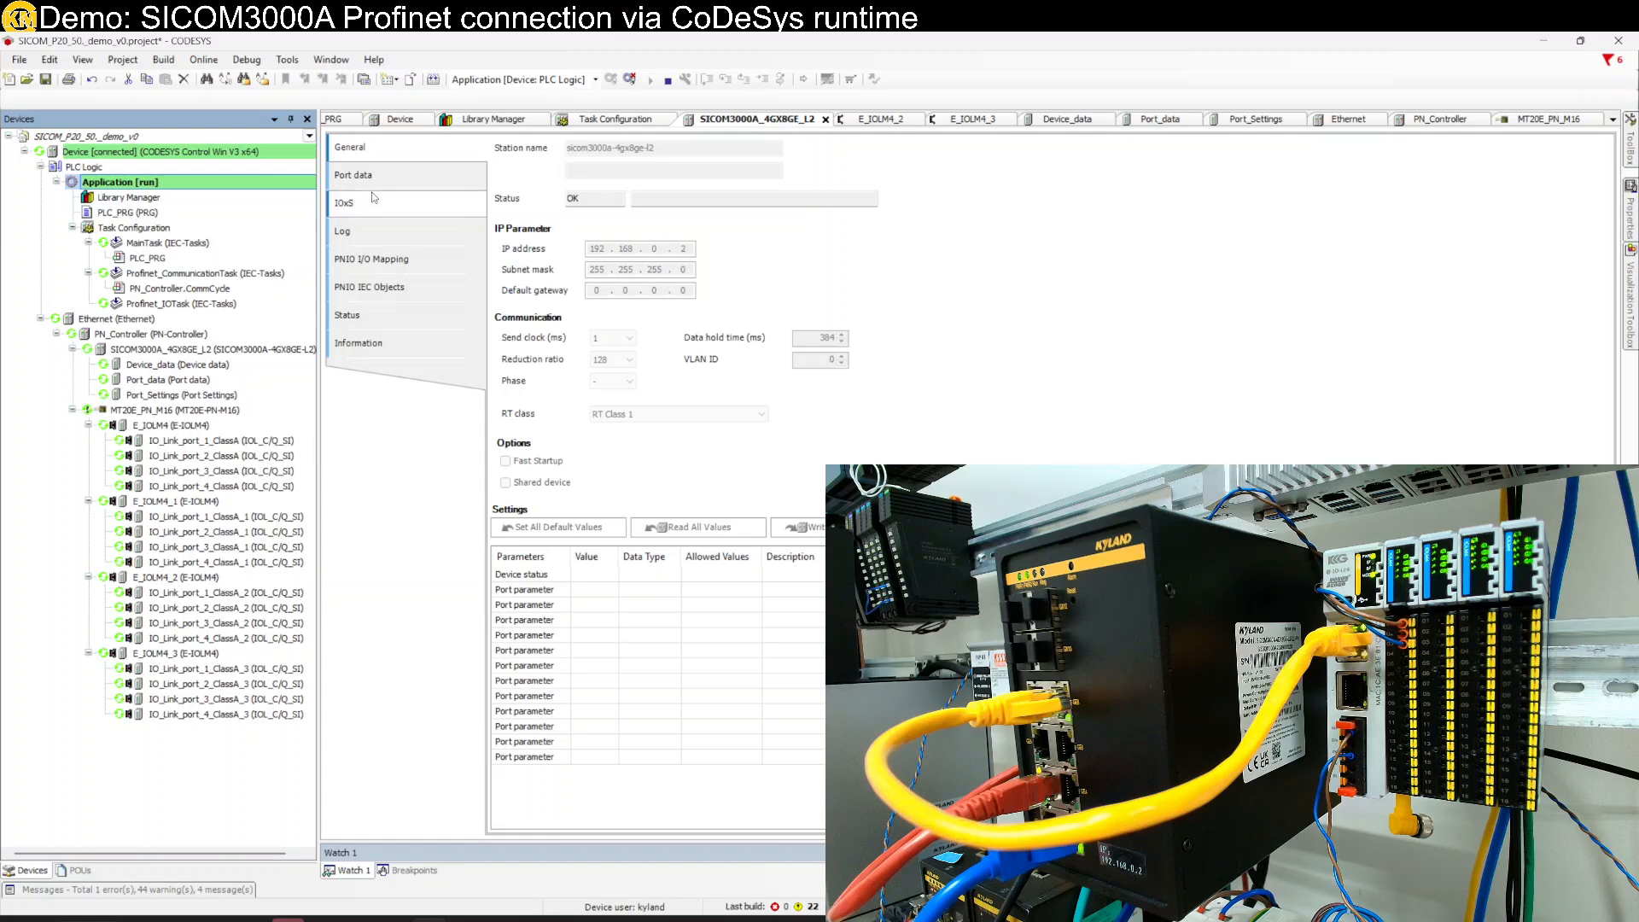
{"action": "left_click", "coordinate": [156, 336]}
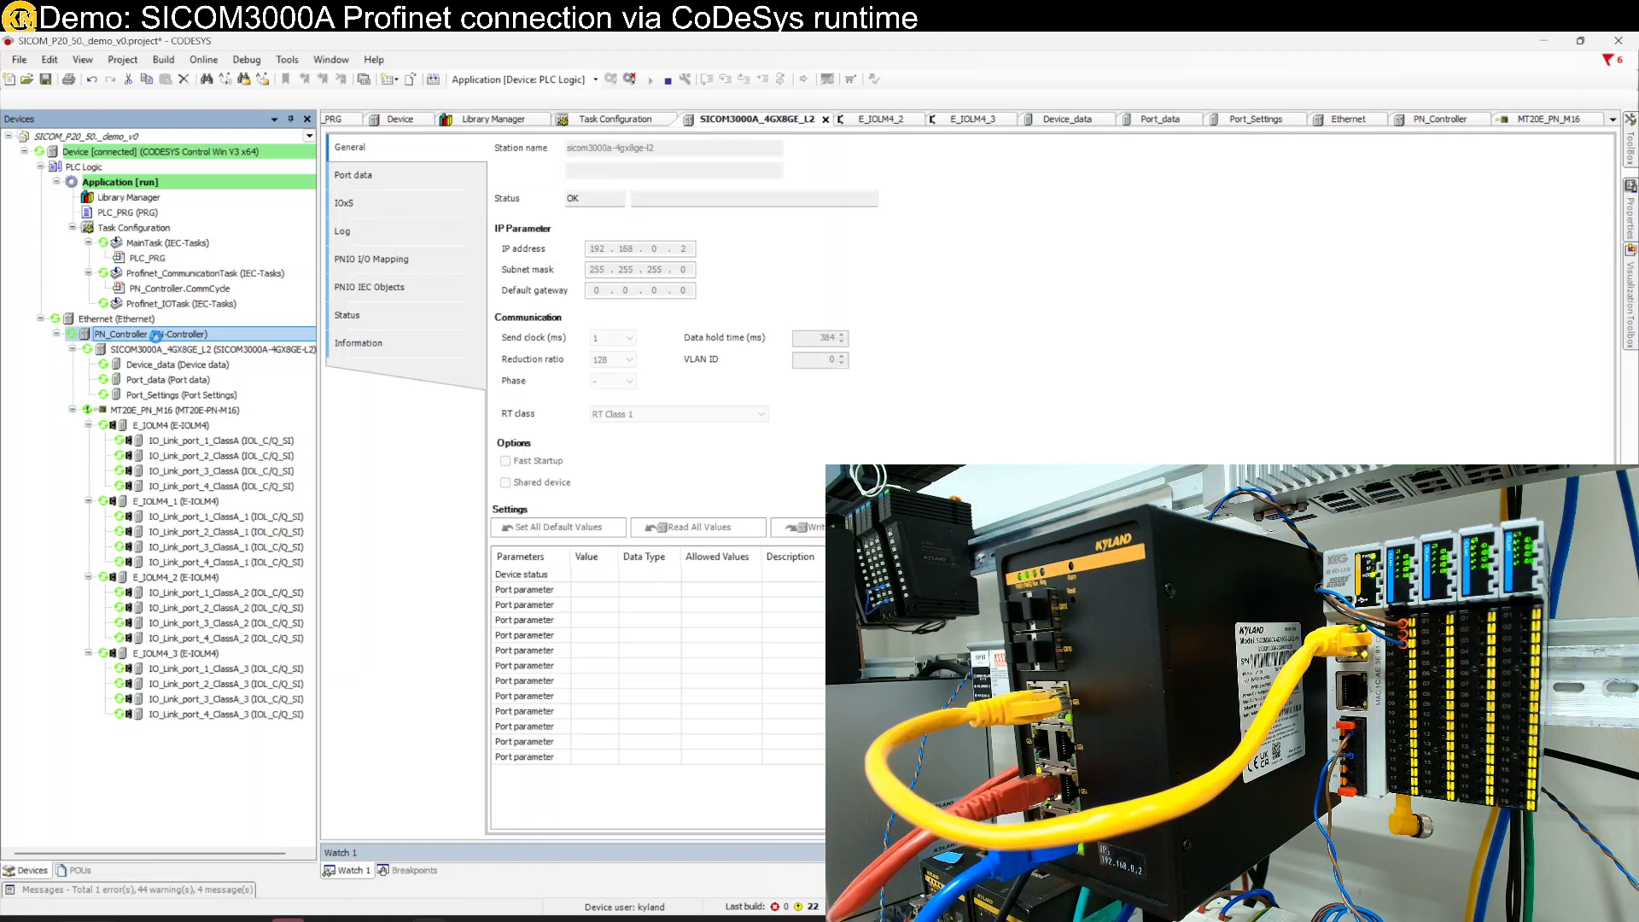
{"action": "double_click", "coordinate": [156, 334]}
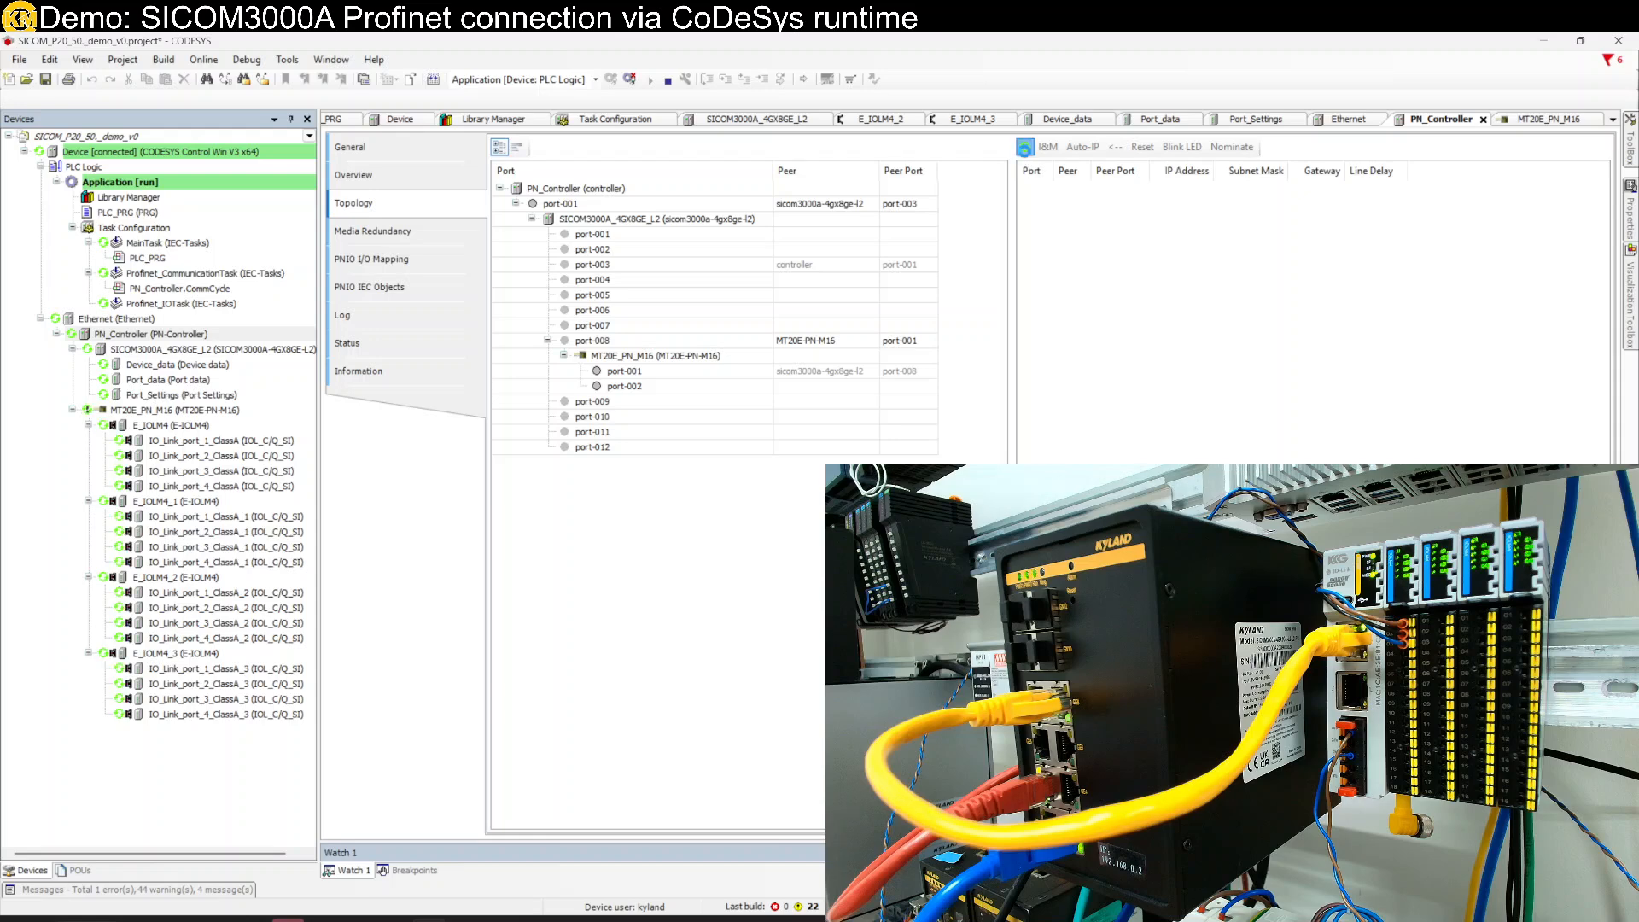
{"action": "left_click", "coordinate": [1025, 149]}
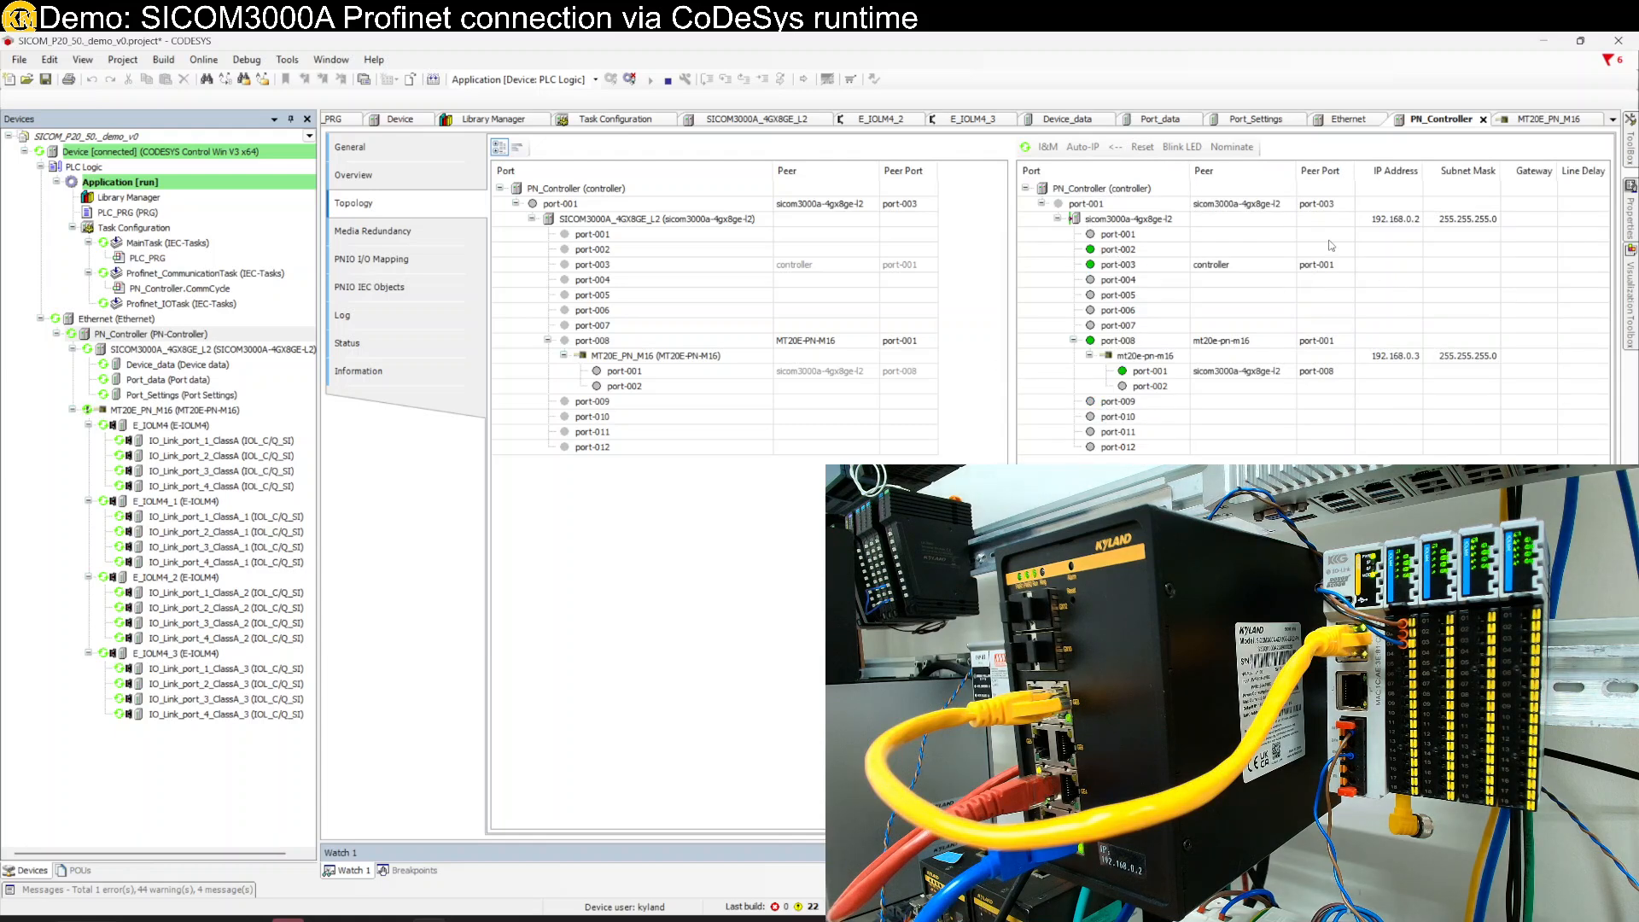
{"action": "left_click", "coordinate": [1101, 223]}
{"action": "left_click", "coordinate": [1103, 268]}
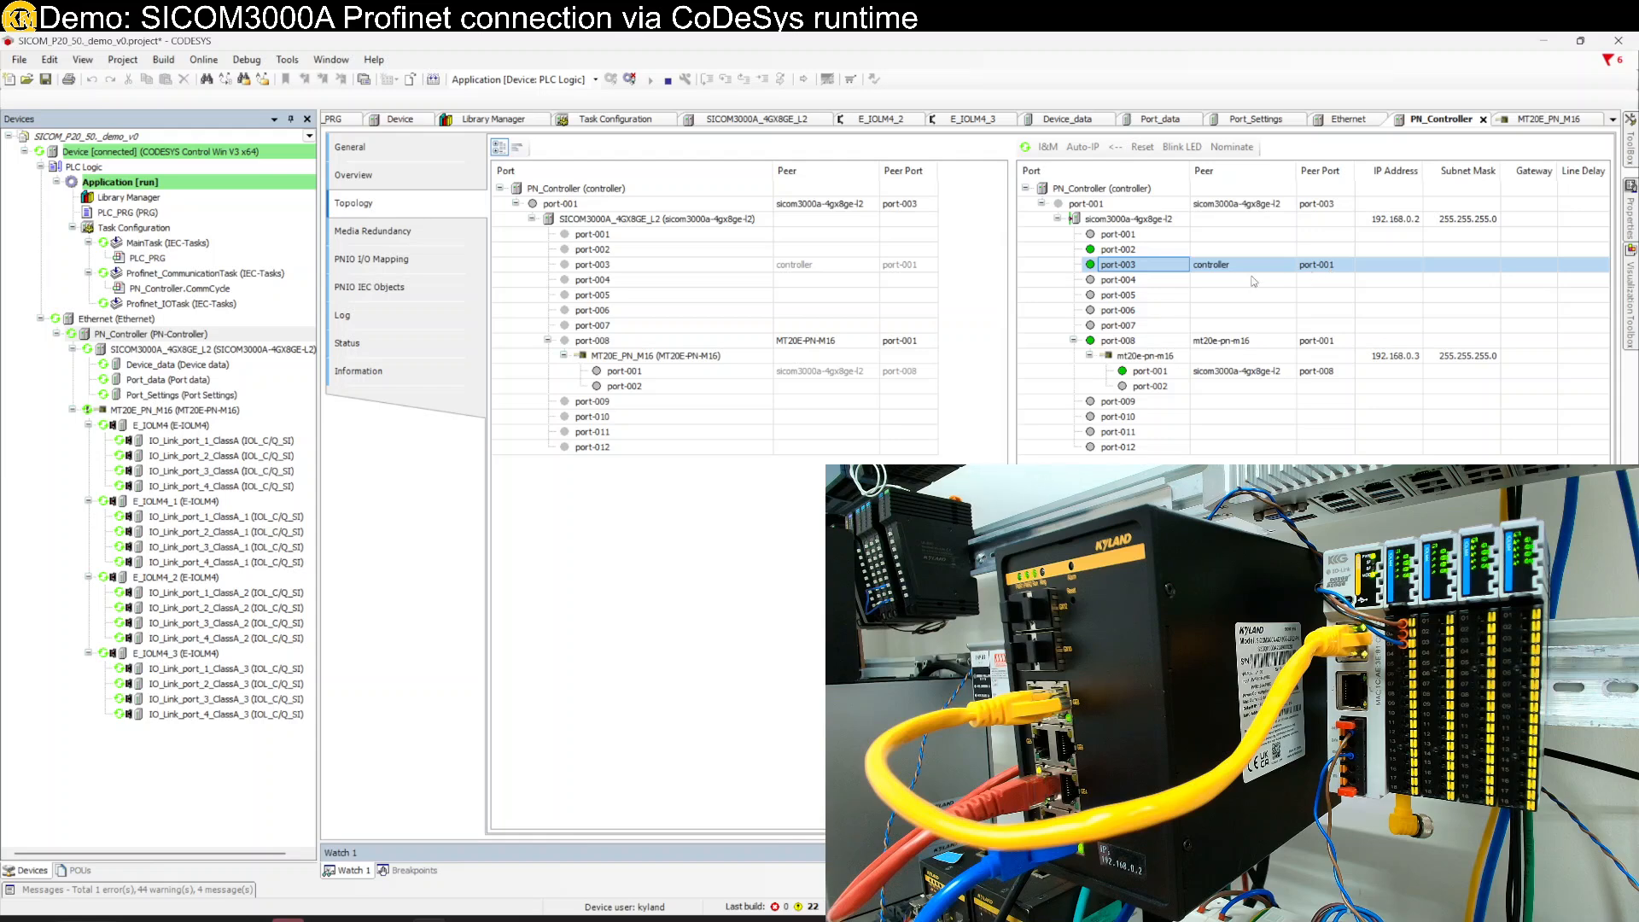
{"action": "left_click", "coordinate": [1110, 343]}
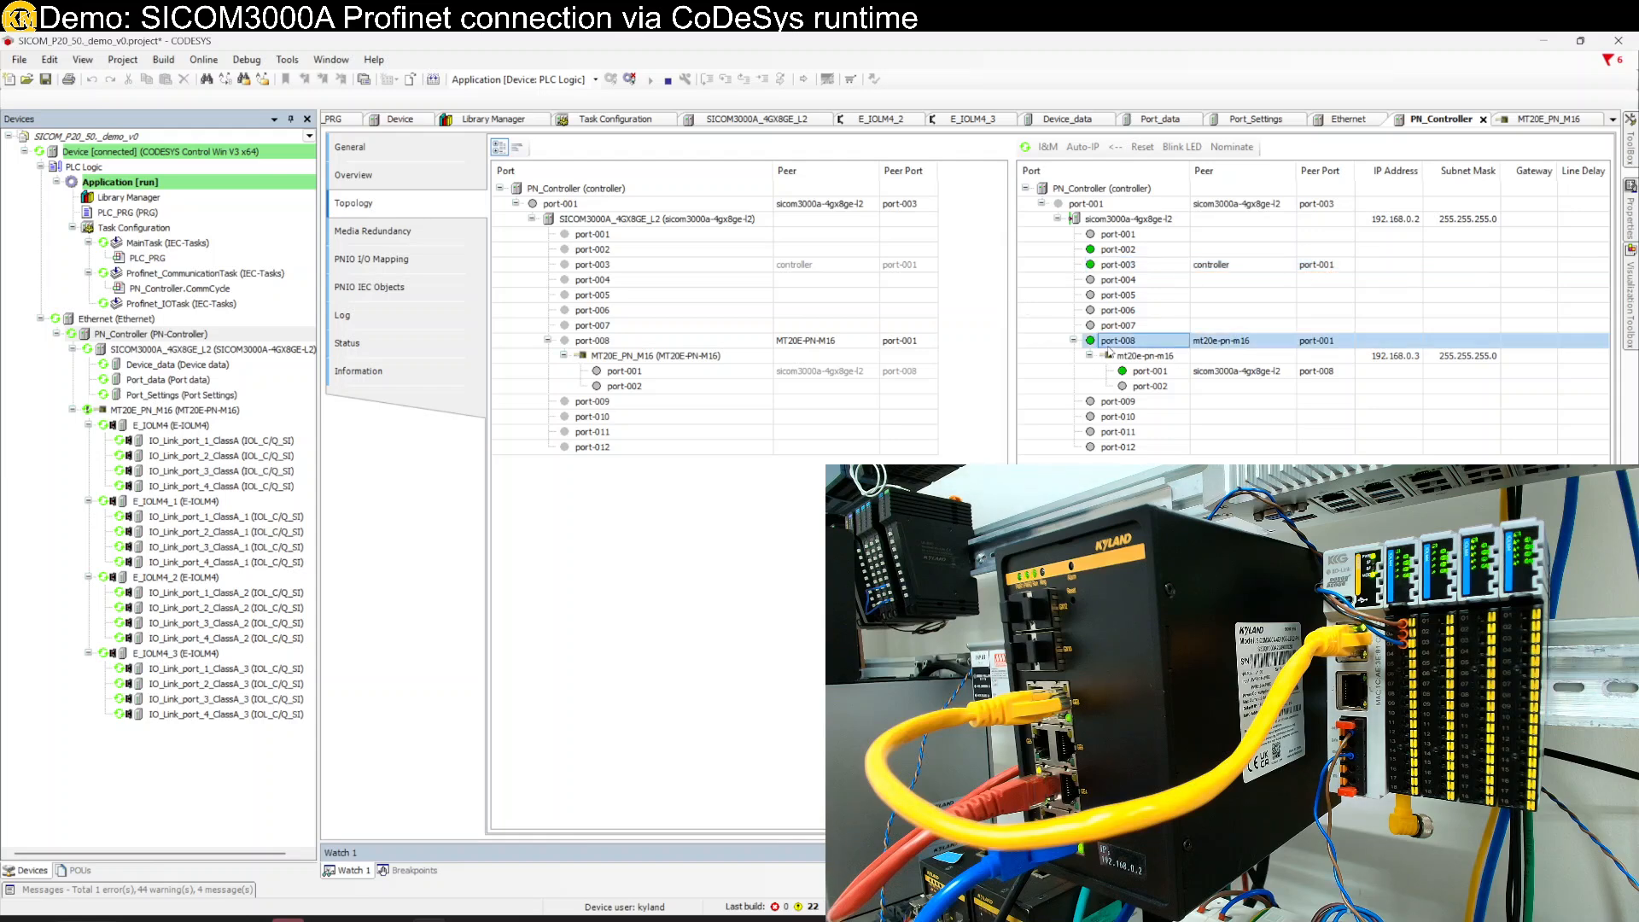
{"action": "left_click", "coordinate": [1163, 374]}
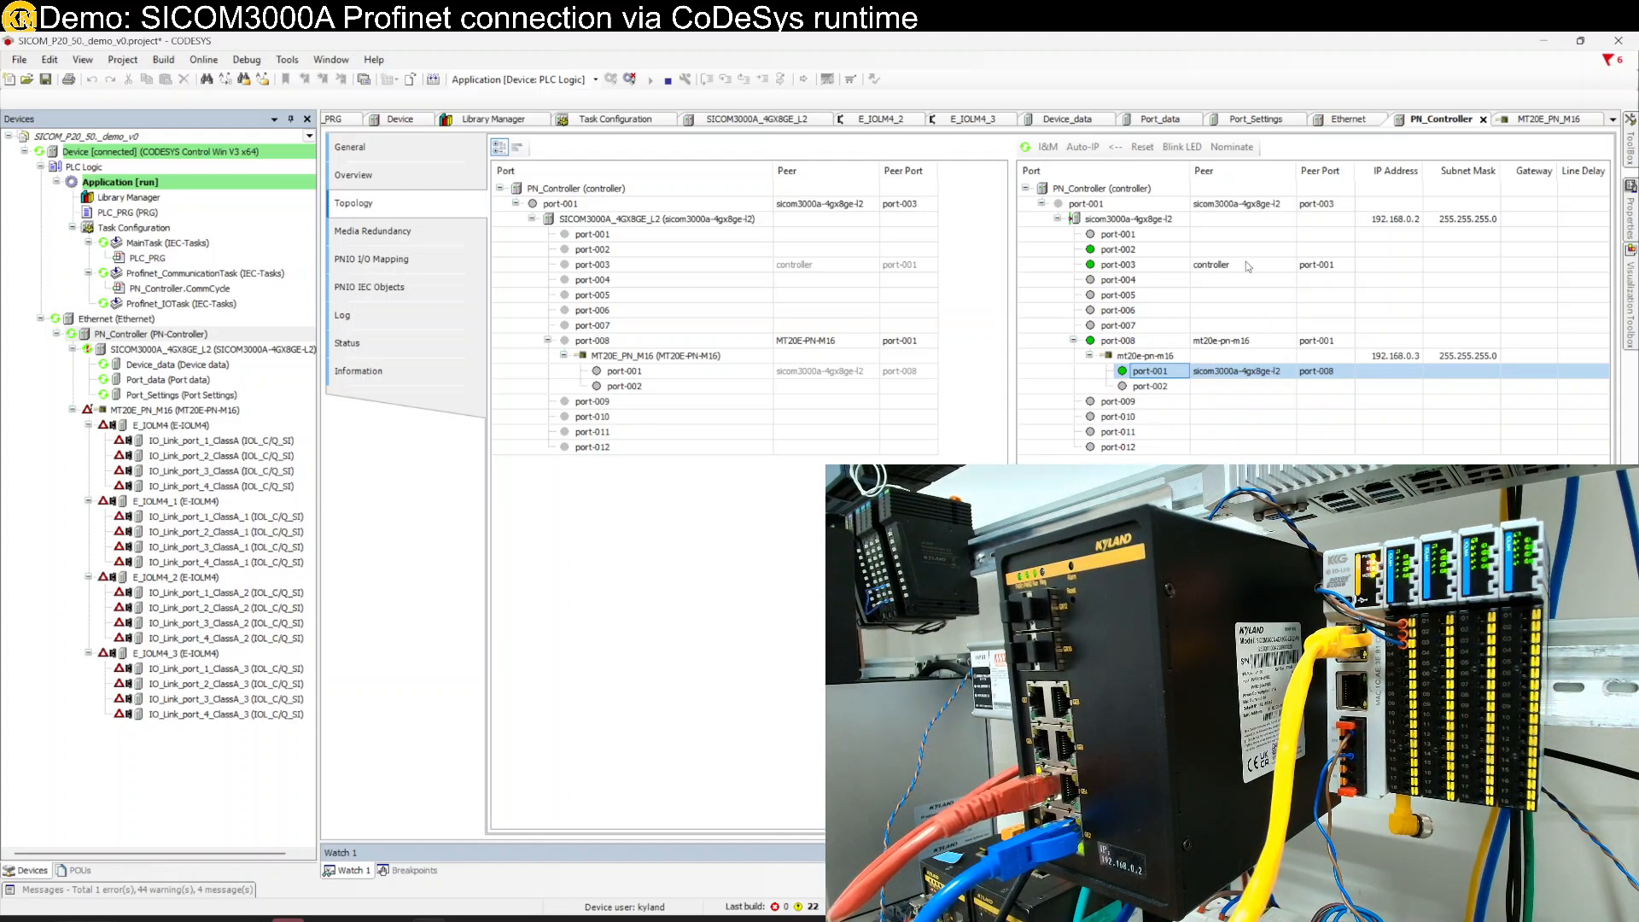
- Select port-008 and refresh the online topology three times until MT20E_PN_M16 reappears
{"action": "left_click", "coordinate": [1097, 345]}
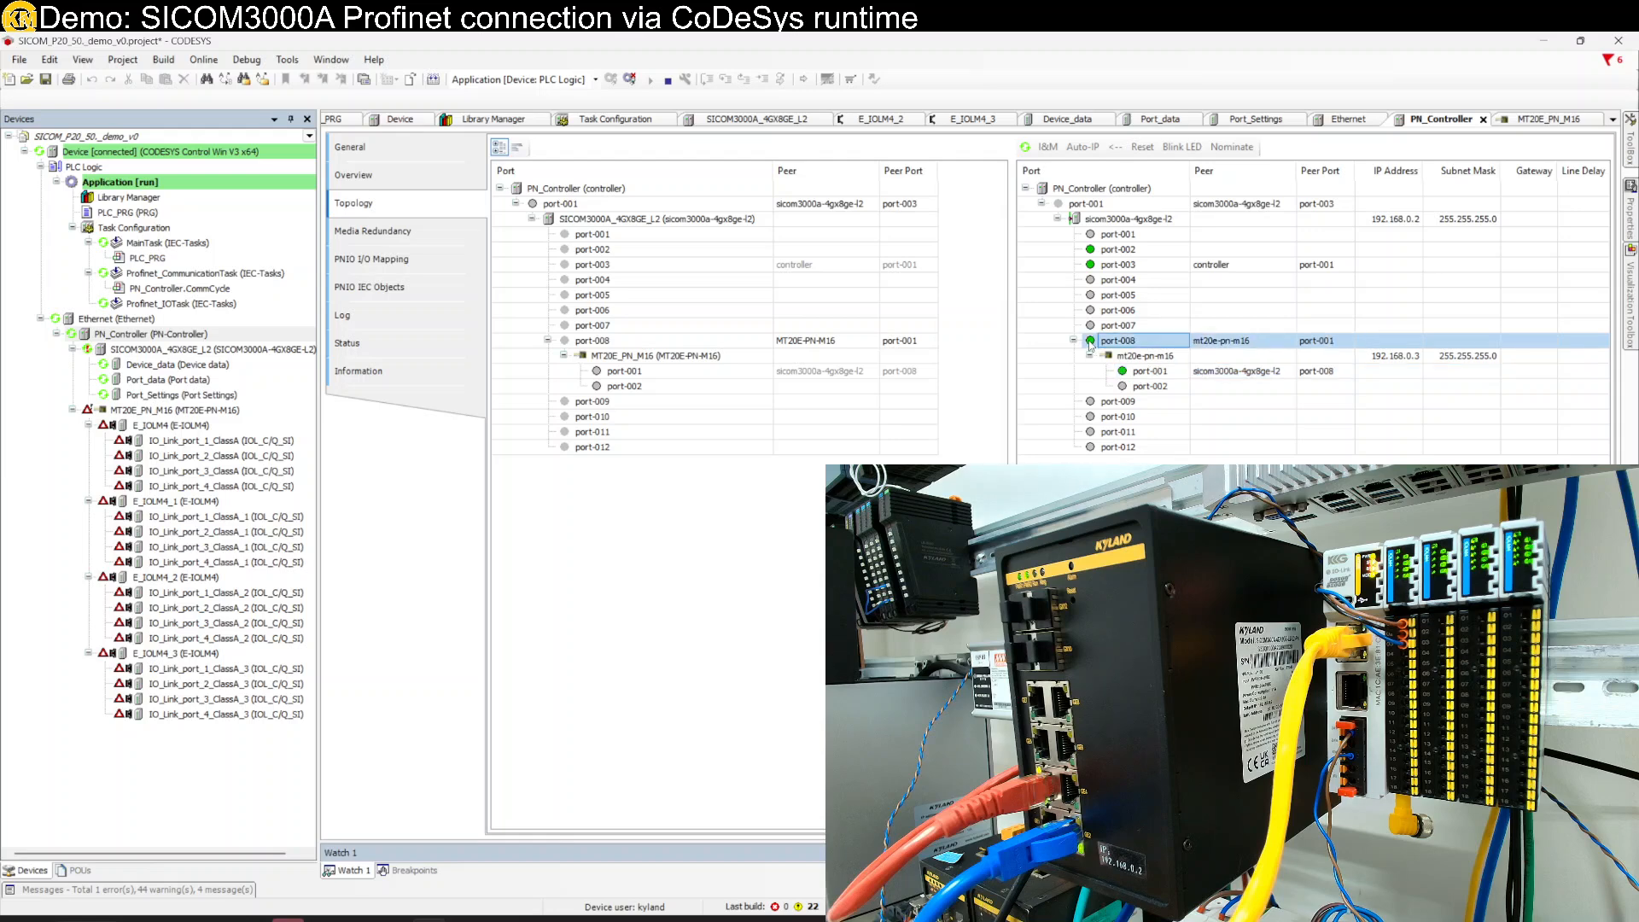
{"action": "left_click", "coordinate": [1025, 148]}
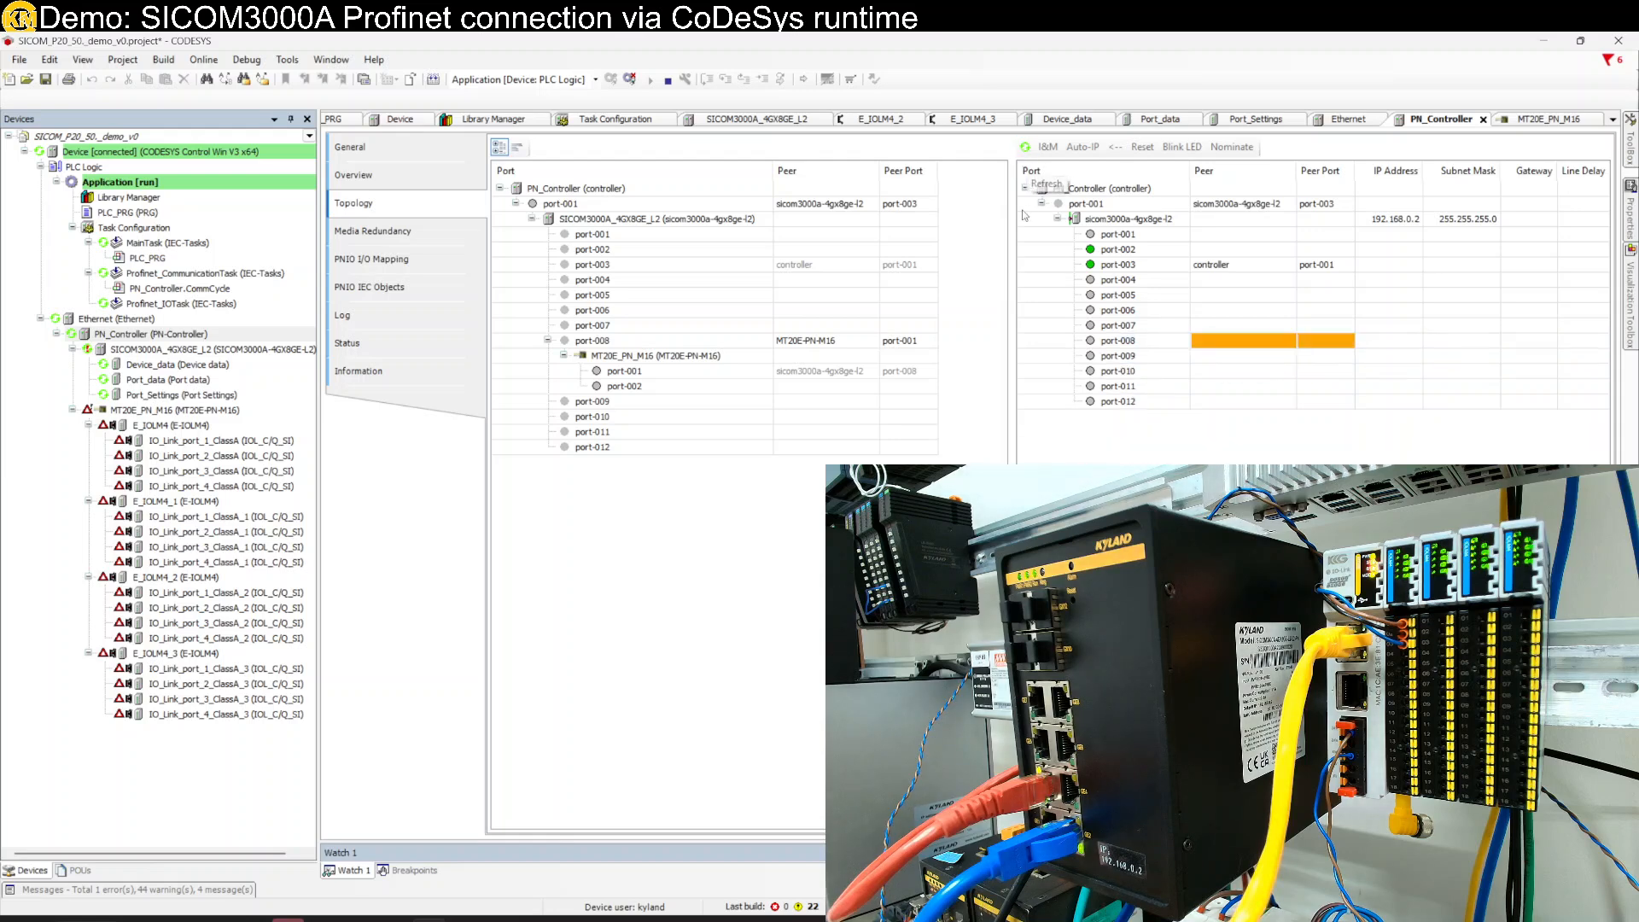
{"action": "left_click", "coordinate": [1026, 148]}
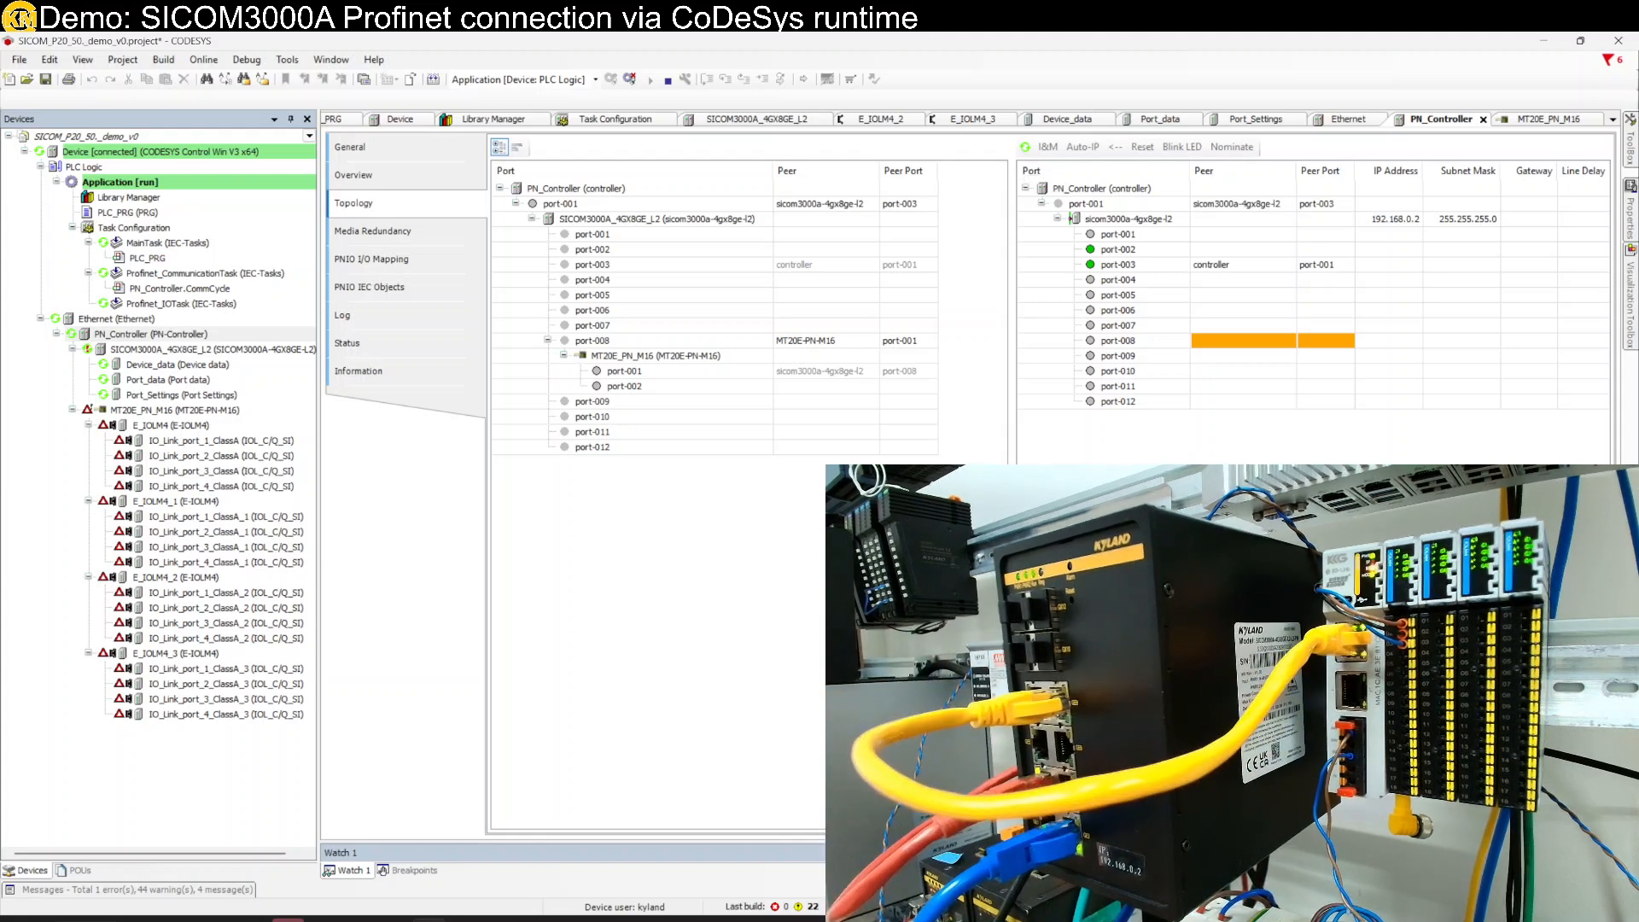
{"action": "left_click", "coordinate": [1025, 146]}
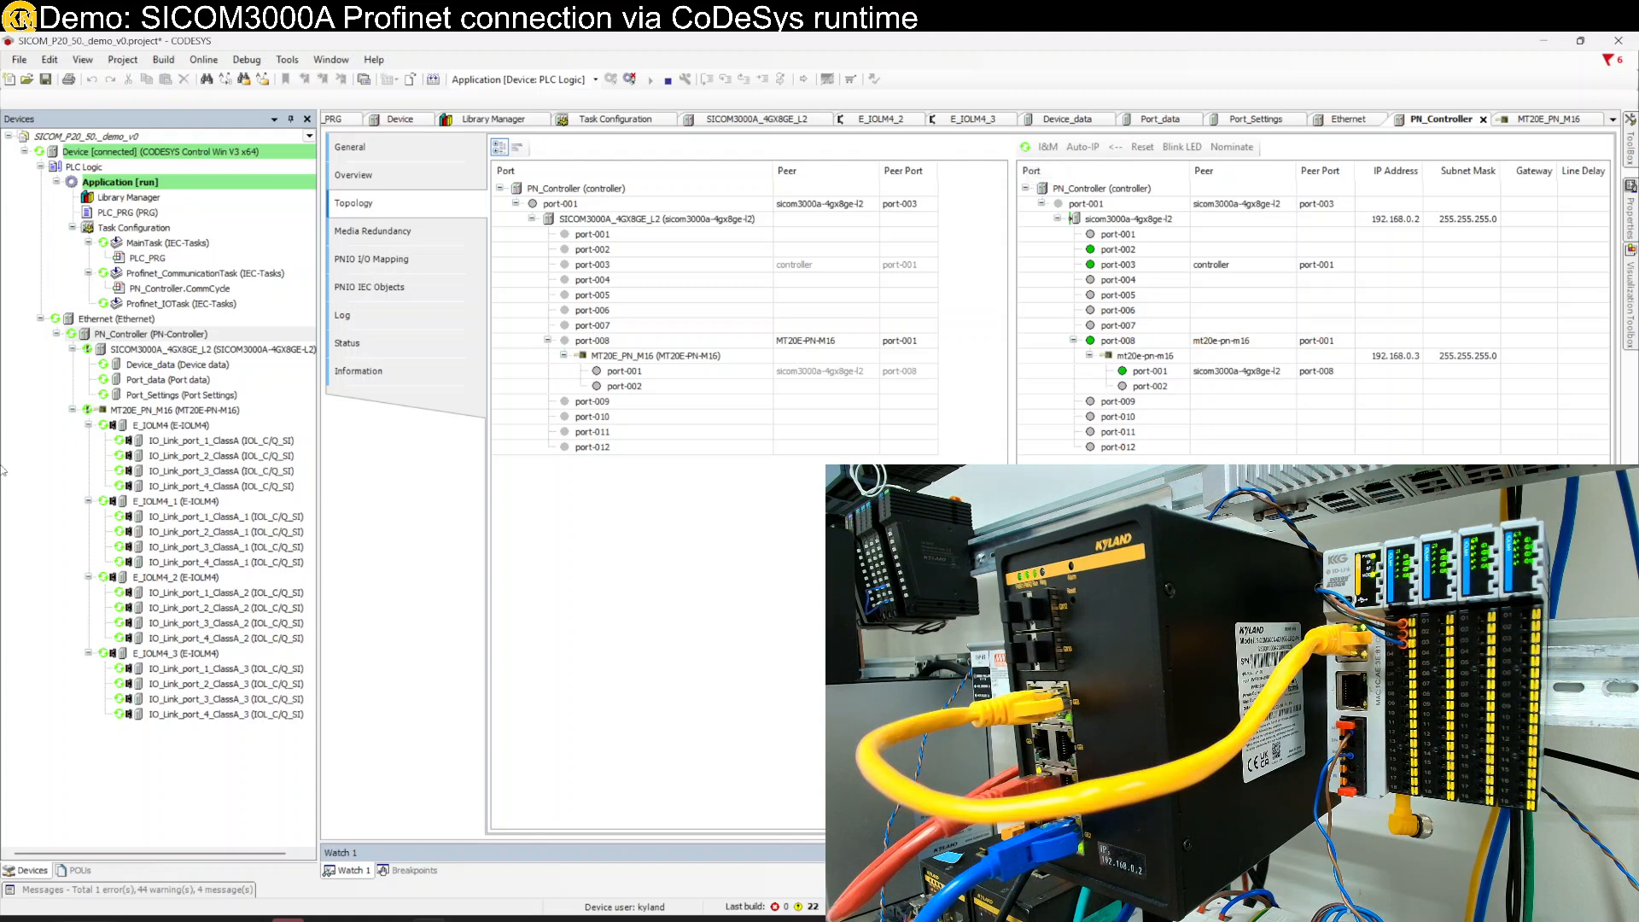
- Collapse MT20E_PN_M16 and open the SICOM3000A Device_data I/O mapping
{"action": "left_click", "coordinate": [74, 410]}
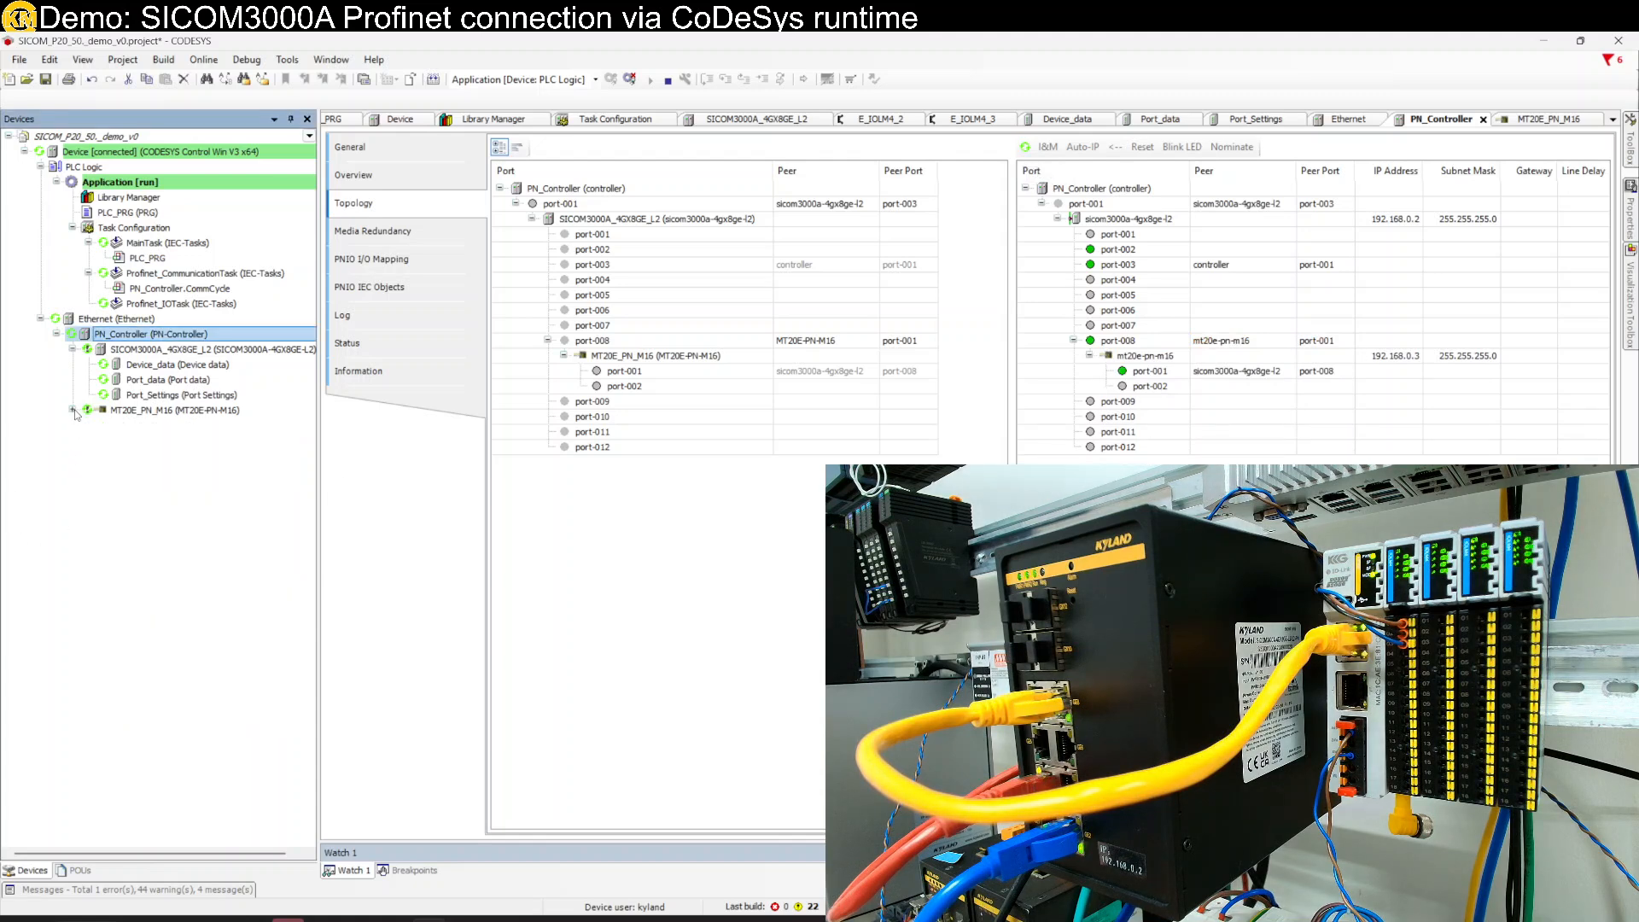
{"action": "left_click", "coordinate": [178, 366]}
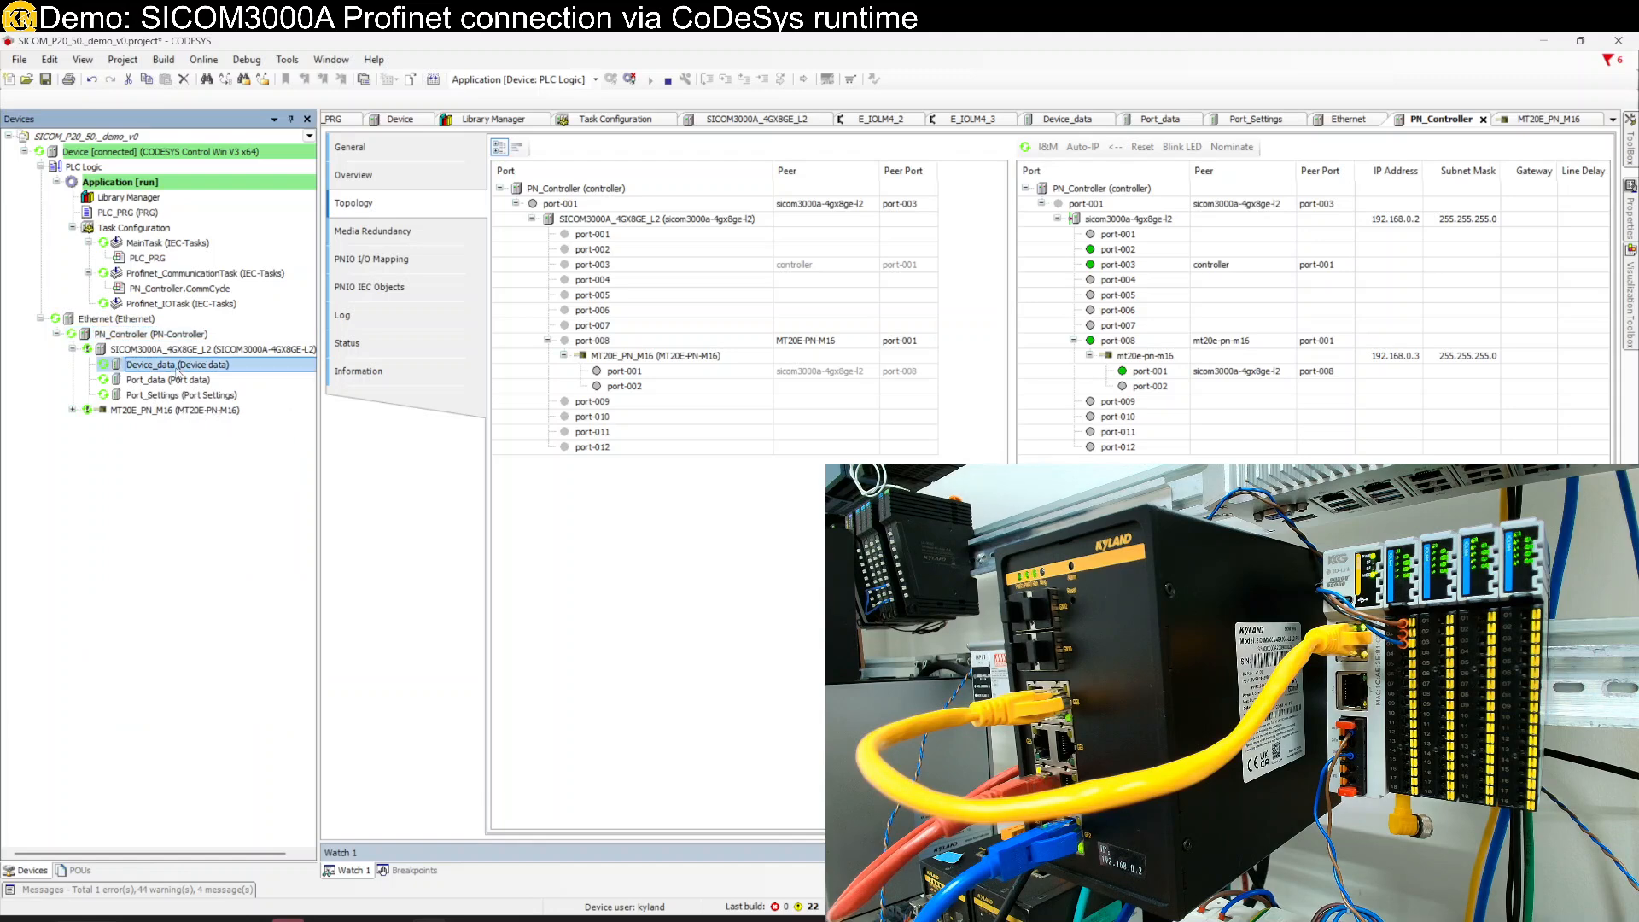
{"action": "double_click", "coordinate": [177, 366]}
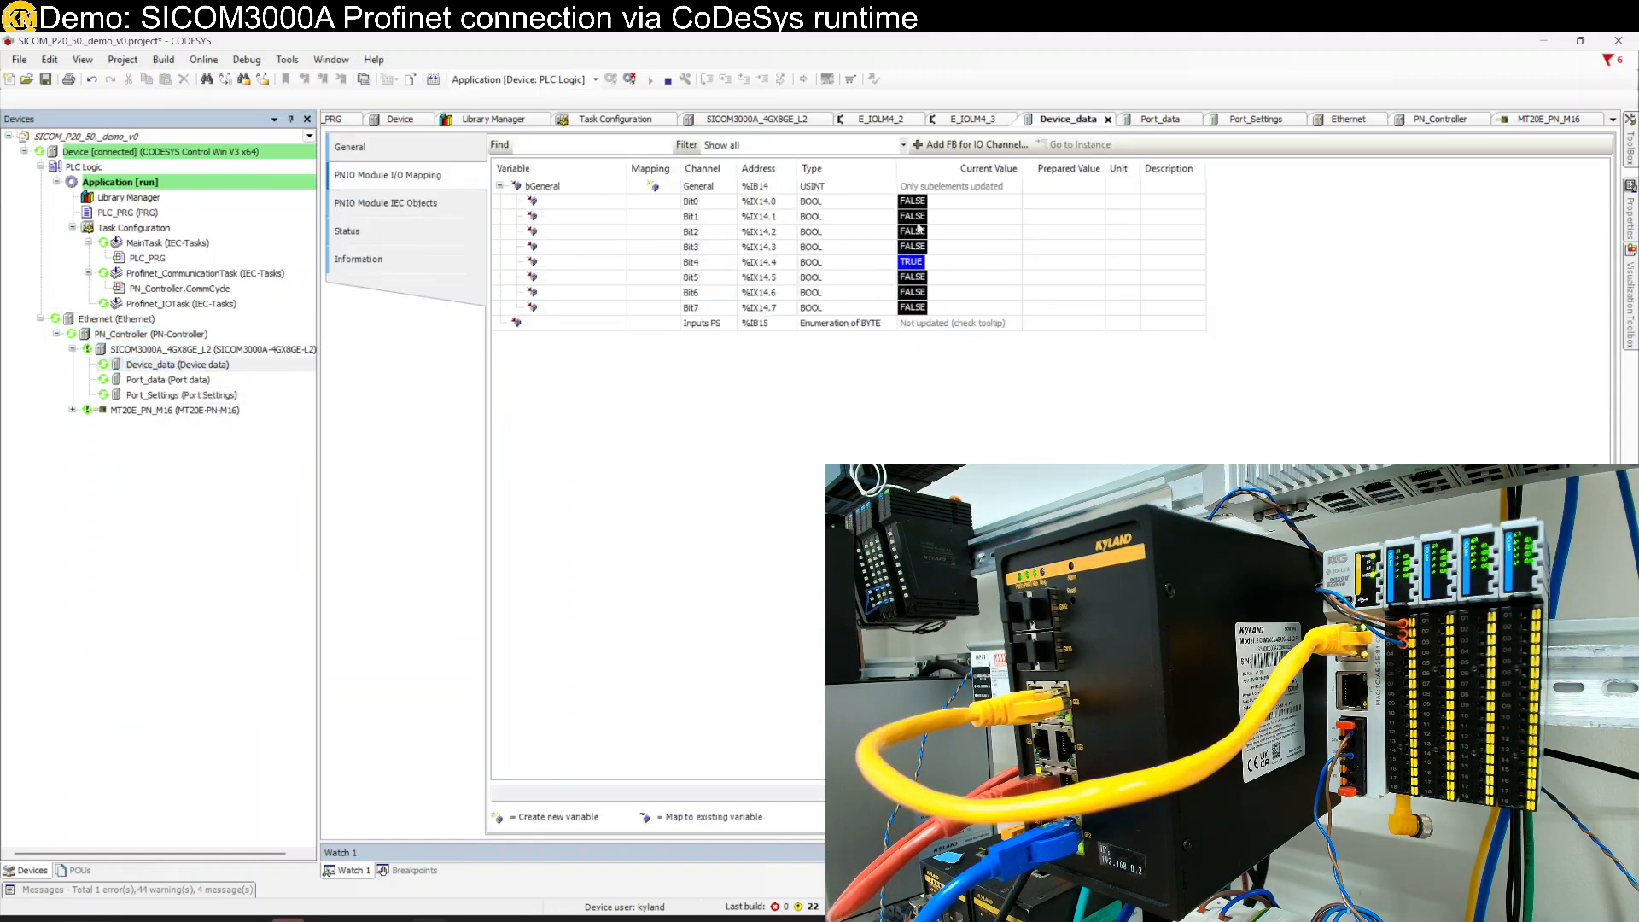
- Inspect the Bit0–Bit3 alarm, power and ring bits, then shift the CODESYS window right
{"action": "left_click", "coordinate": [577, 208]}
{"action": "left_click", "coordinate": [578, 219]}
{"action": "left_click", "coordinate": [578, 232]}
{"action": "left_click", "coordinate": [577, 205]}
{"action": "left_click", "coordinate": [578, 219]}
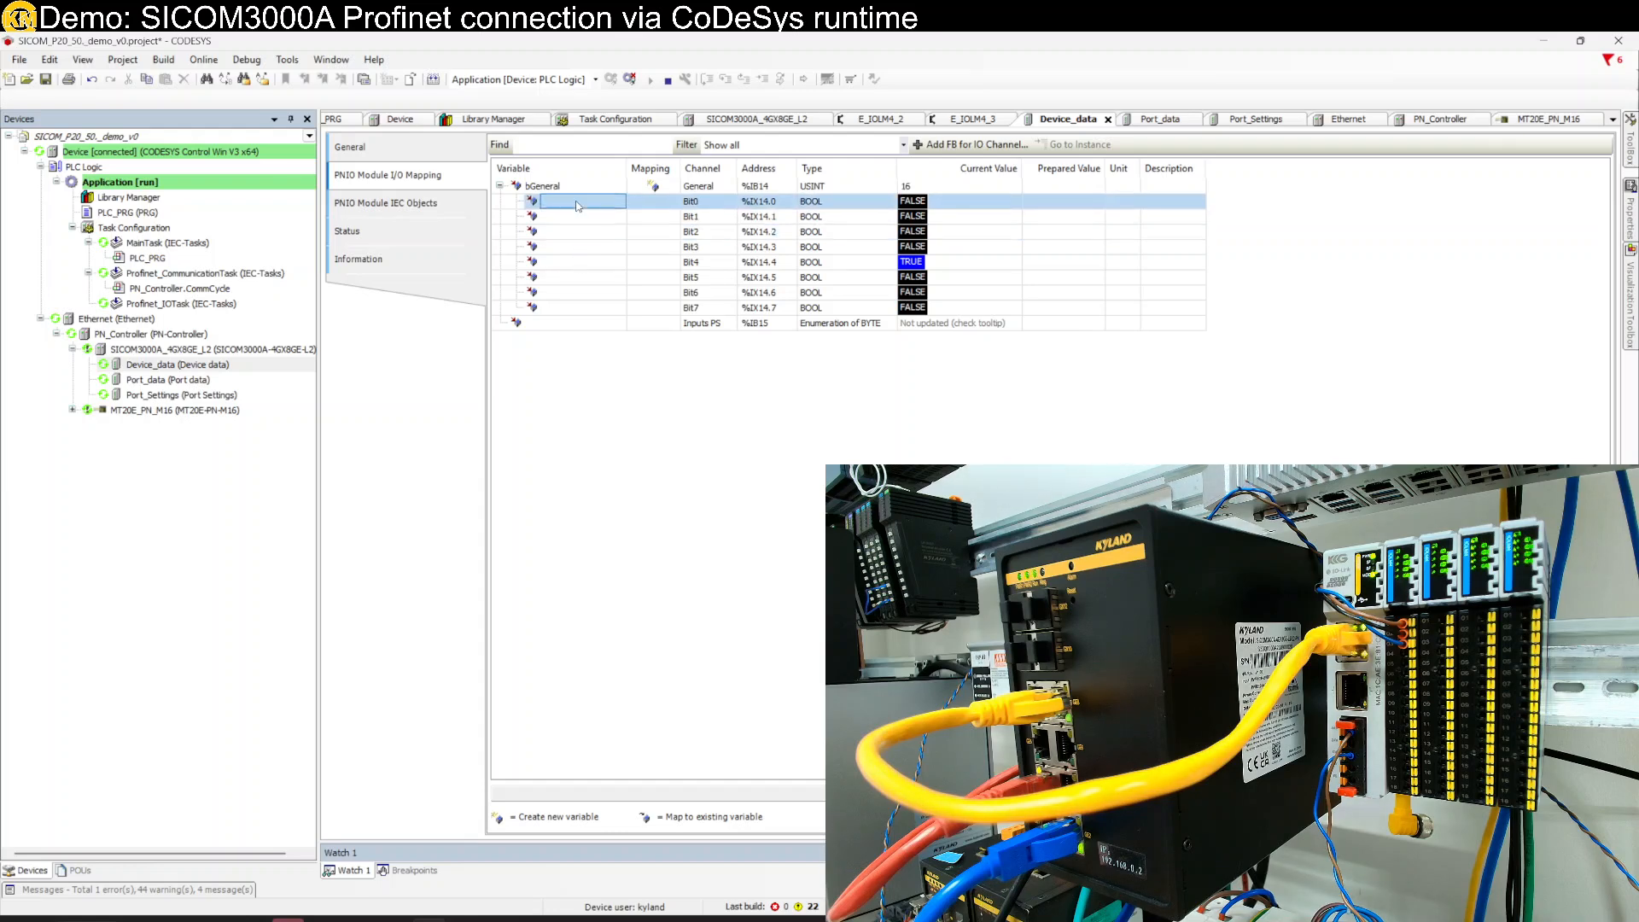
{"action": "left_click", "coordinate": [580, 247]}
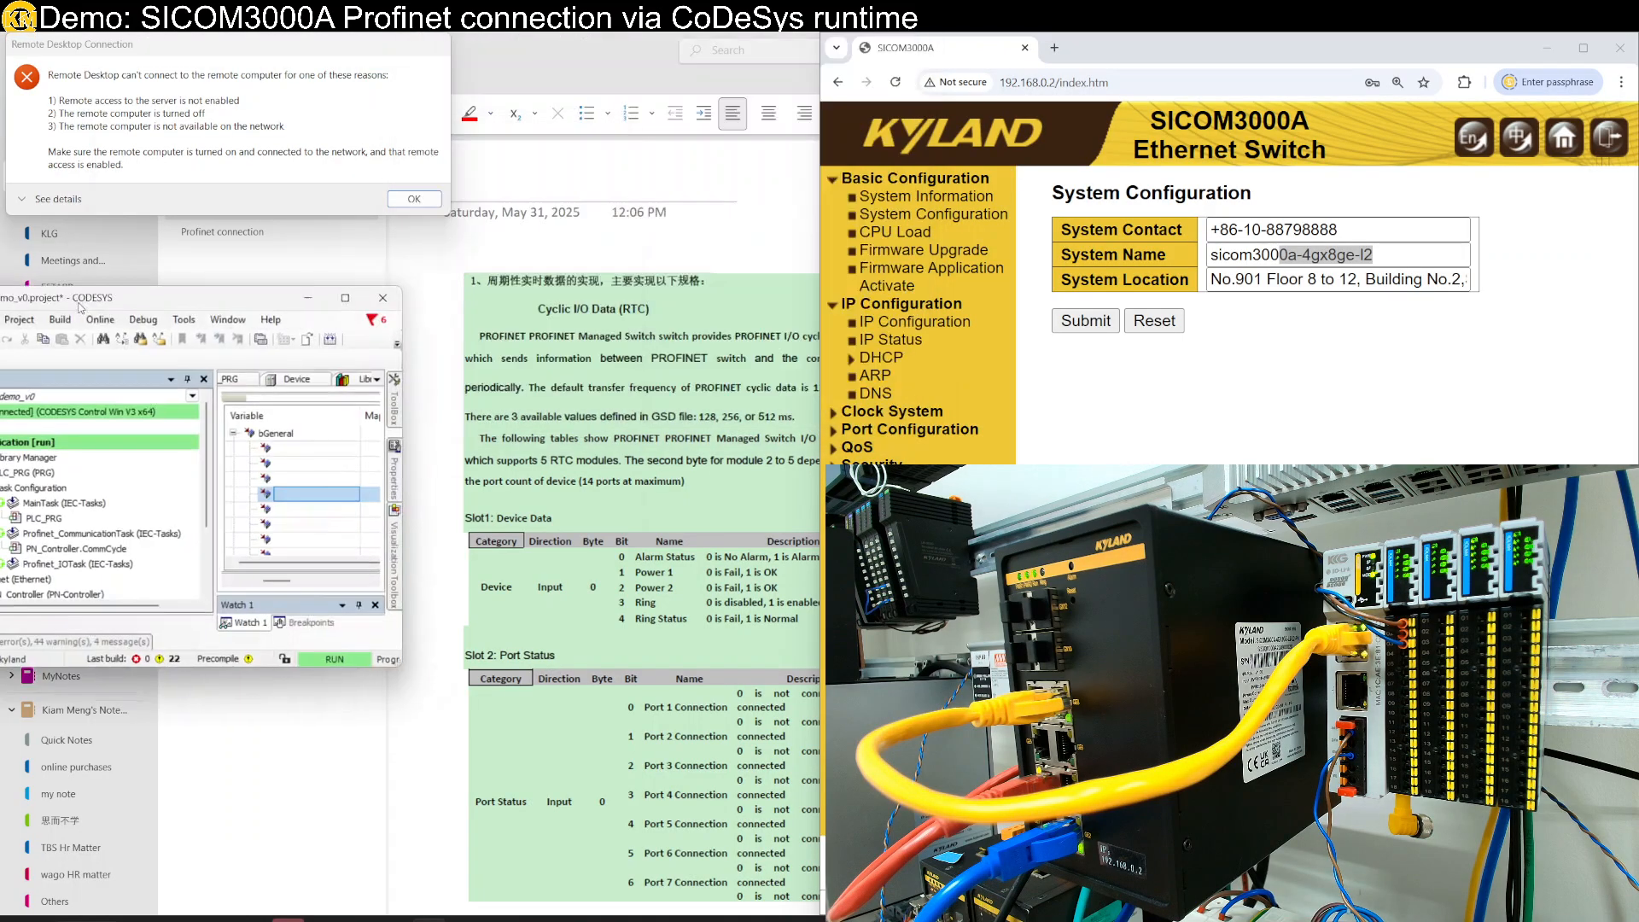
{"action": "left_click_drag", "start_coordinate": [79, 308], "coordinate": [201, 319]}
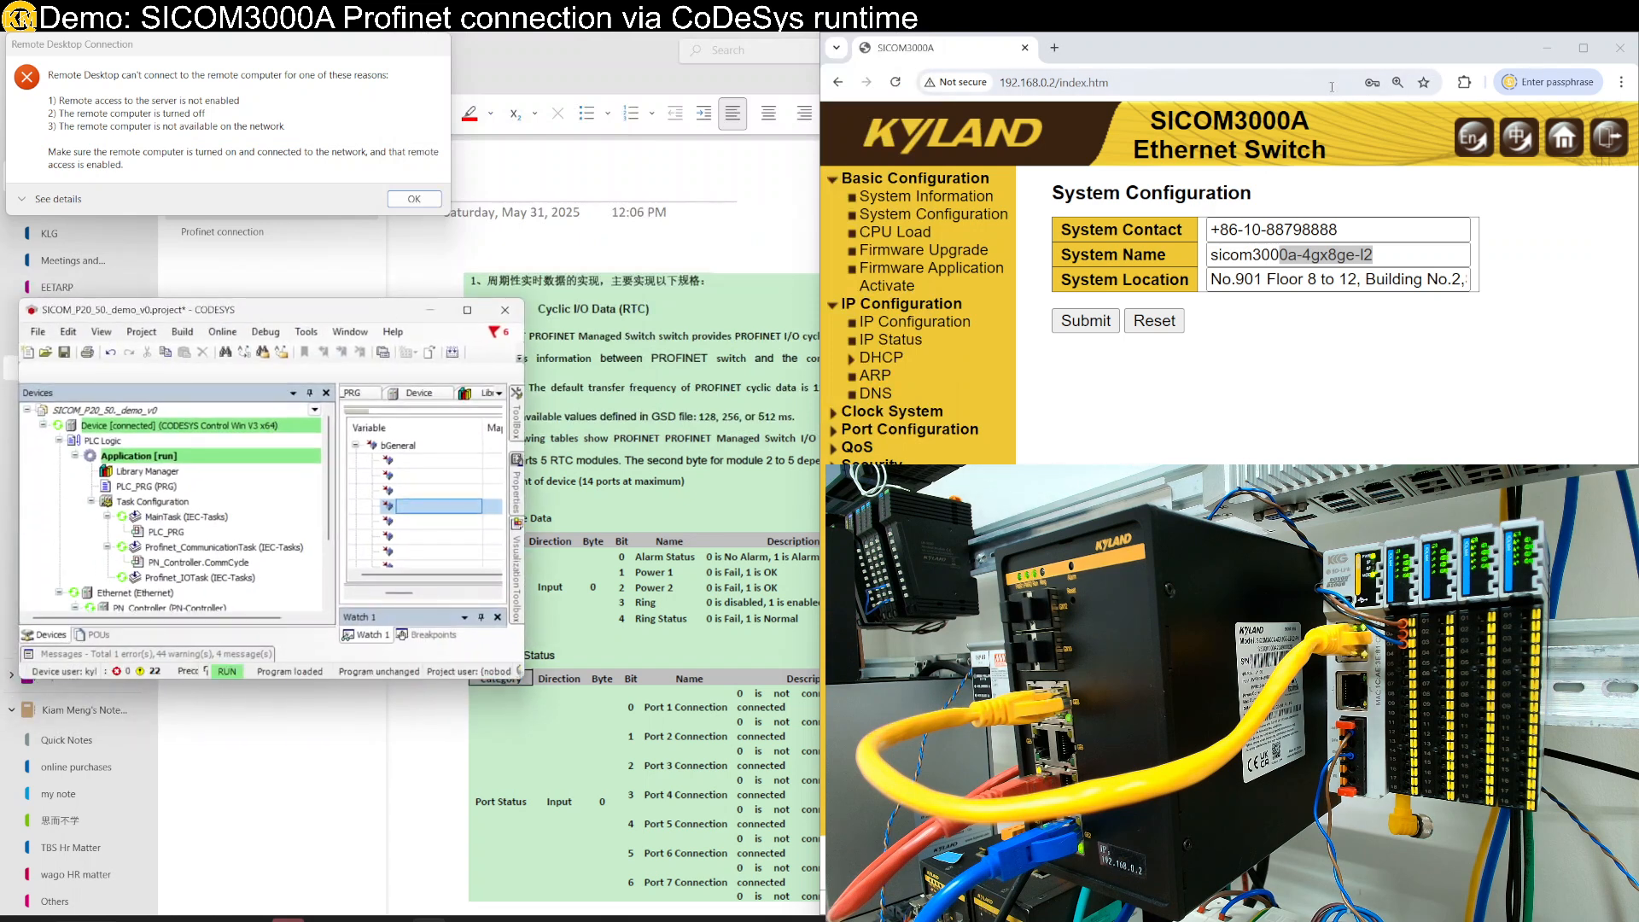
- Minimize the switch web page and restore OneNote's table of switch status bits into a smaller window
{"action": "left_click", "coordinate": [1546, 48]}
{"action": "left_click", "coordinate": [1202, 241]}
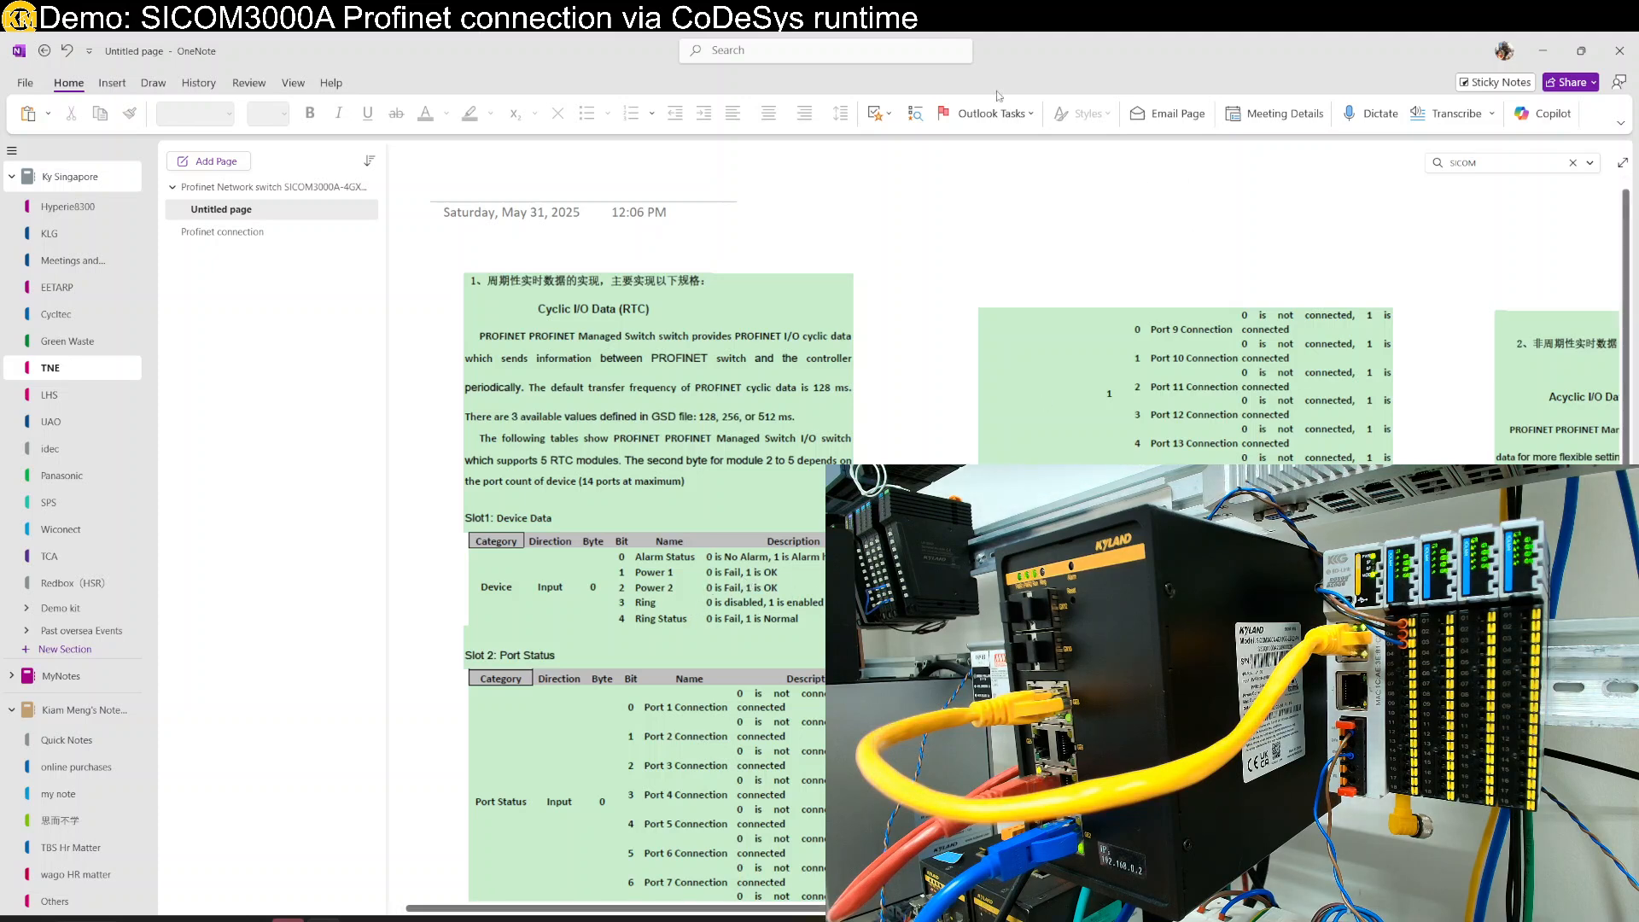
{"action": "left_click_drag", "start_coordinate": [1040, 56], "coordinate": [1142, 430]}
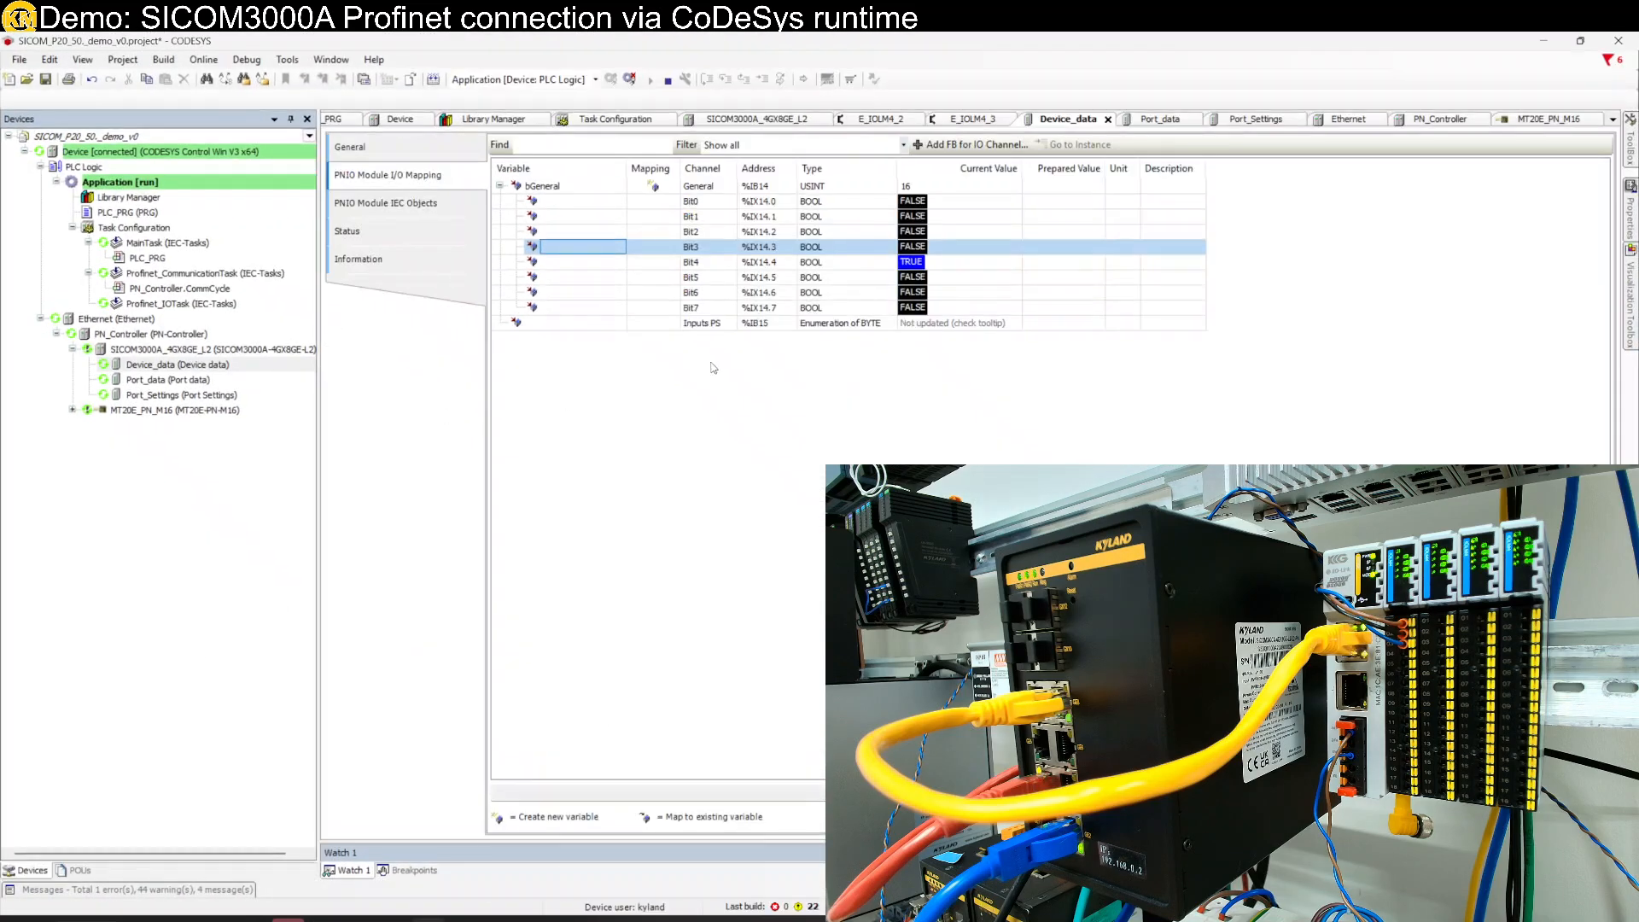
- Select the Bit0 row and snap CODESYS to the left half of the screen
{"action": "left_click", "coordinate": [924, 203]}
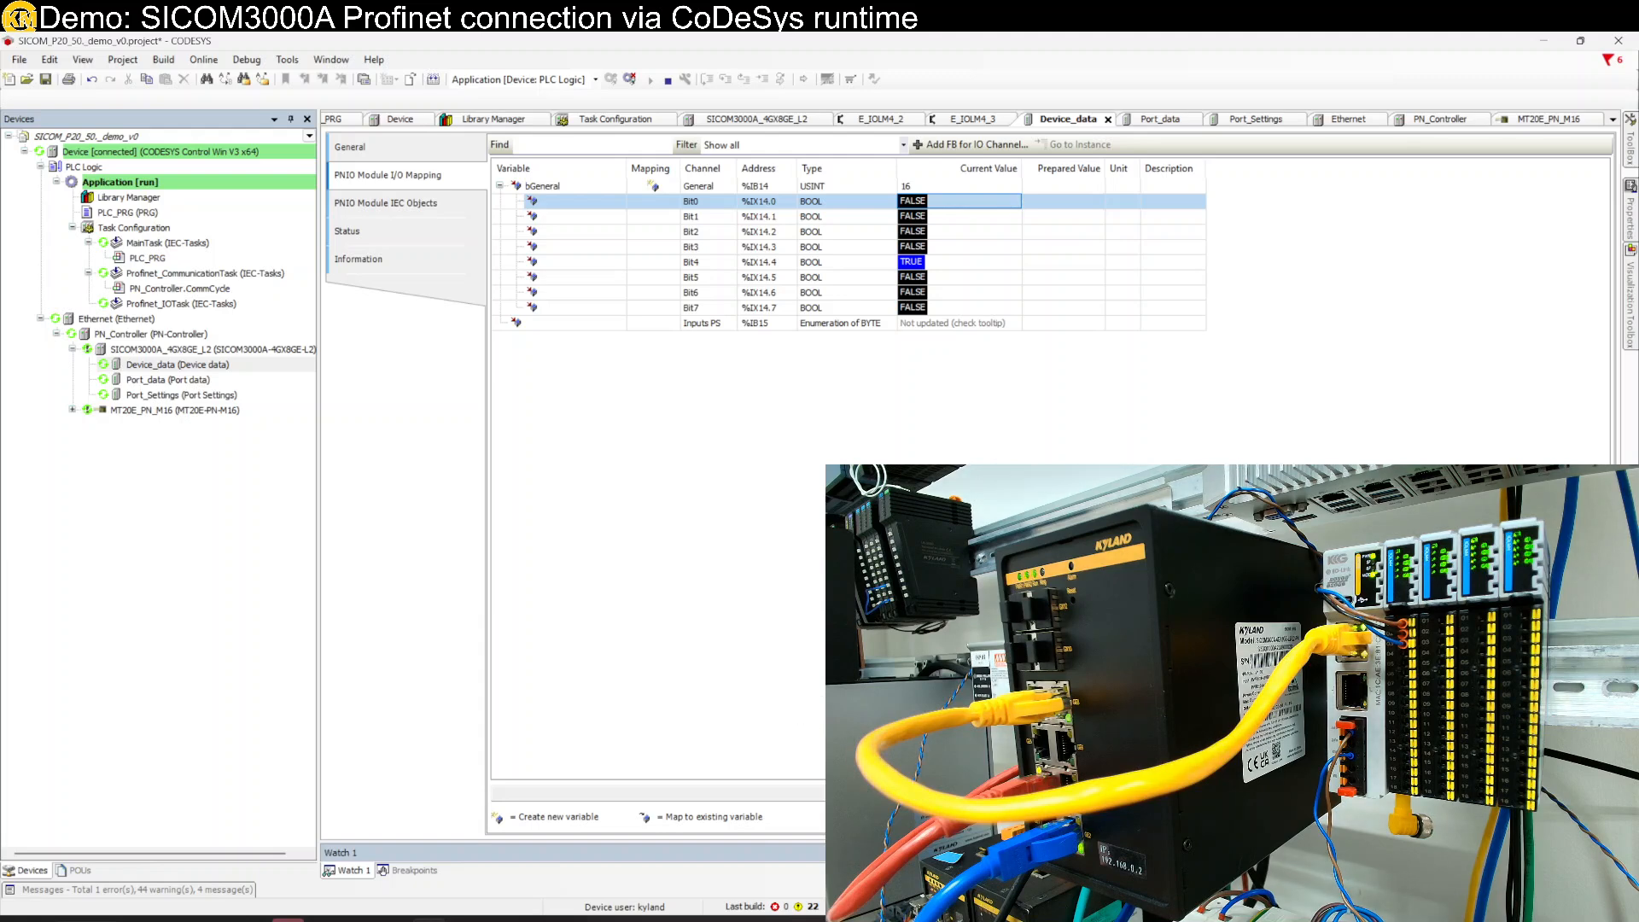
{"action": "left_click_drag", "start_coordinate": [579, 44], "coordinate": [2, 341]}
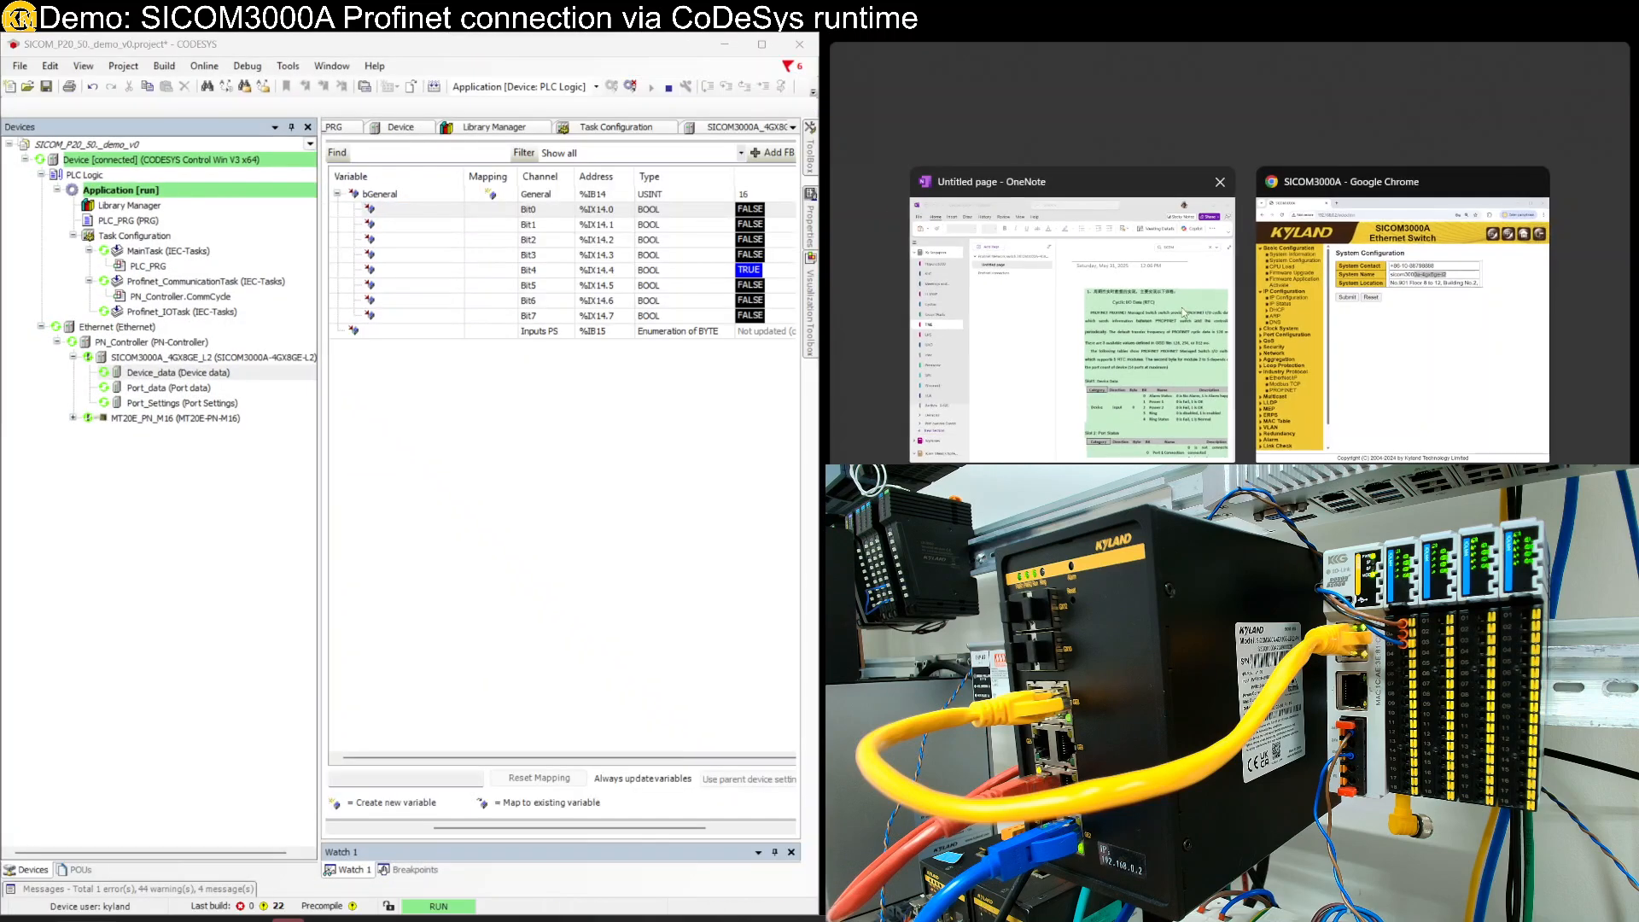
- Snap the Chrome switch page to the right half and open Alarm > Alarm Configuration
{"action": "left_click", "coordinate": [1402, 305]}
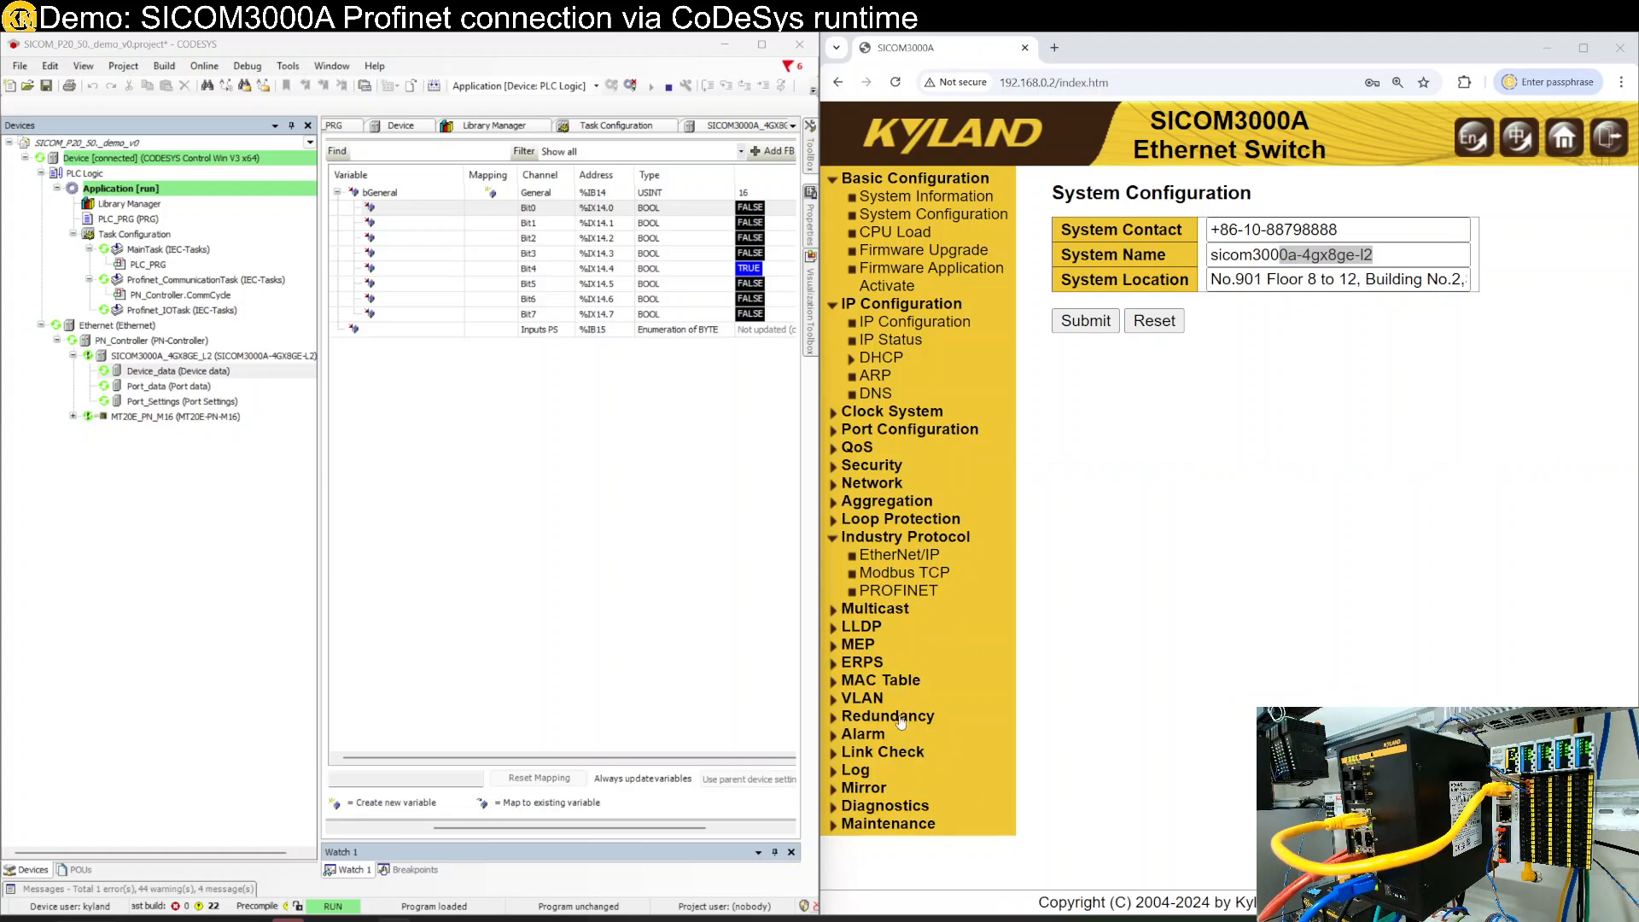
{"action": "left_click", "coordinate": [877, 736]}
{"action": "left_click", "coordinate": [922, 759]}
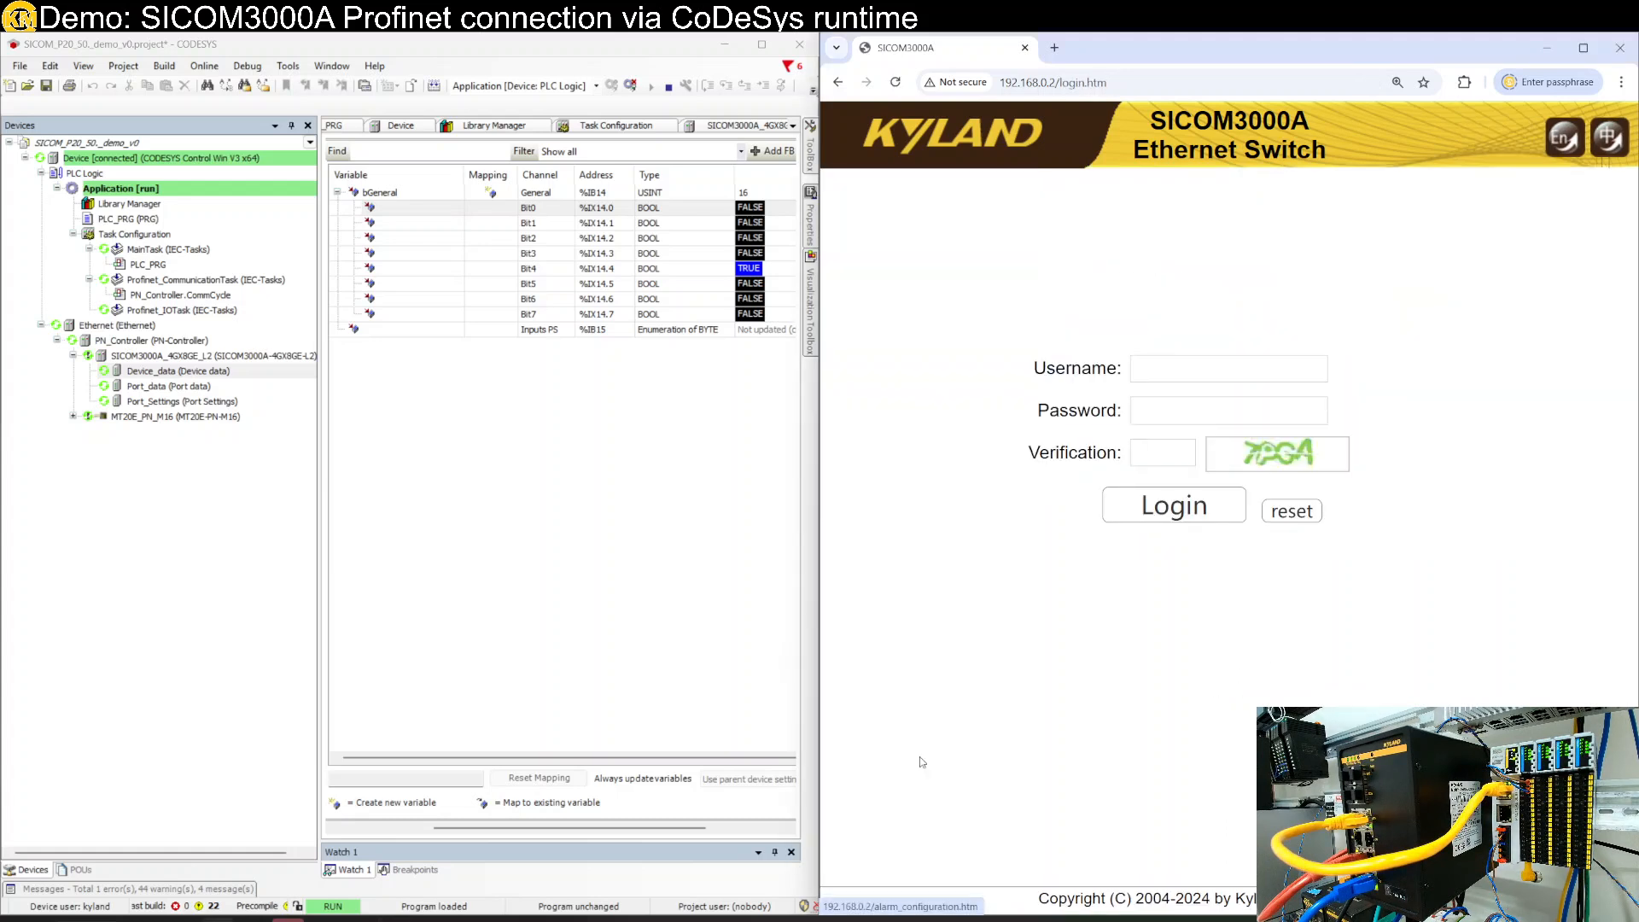
- Log in to the switch web interface with the username, password and verification code
{"action": "left_click", "coordinate": [1222, 363]}
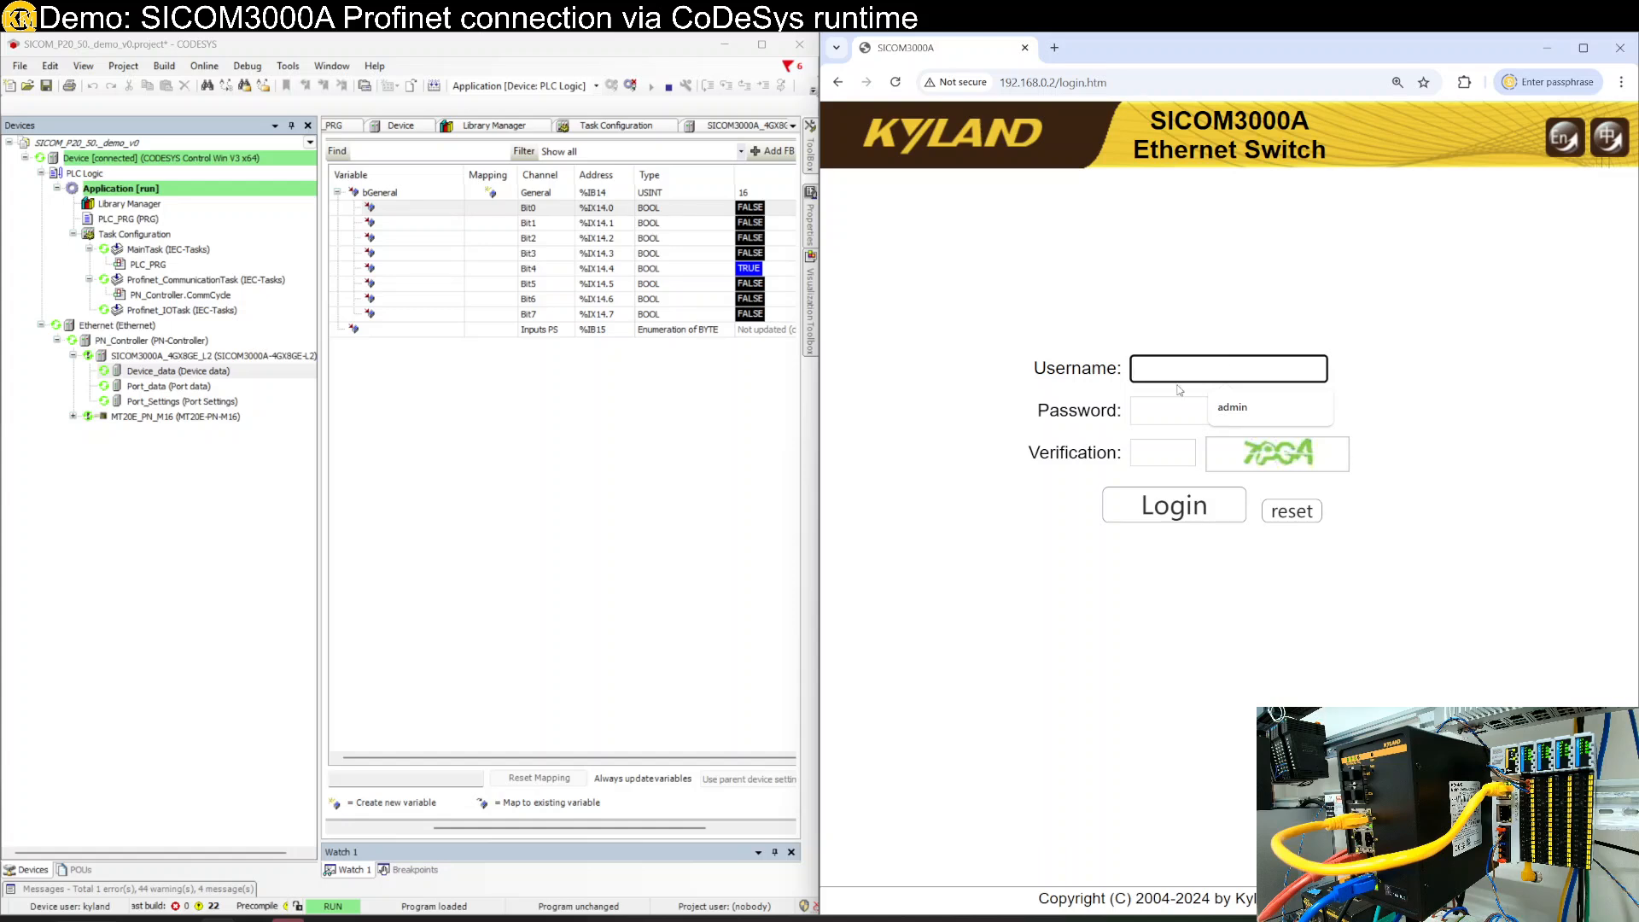
{"action": "type", "text": "admin"}
{"action": "key", "text": "Tab"}
{"action": "type", "text": "123"}
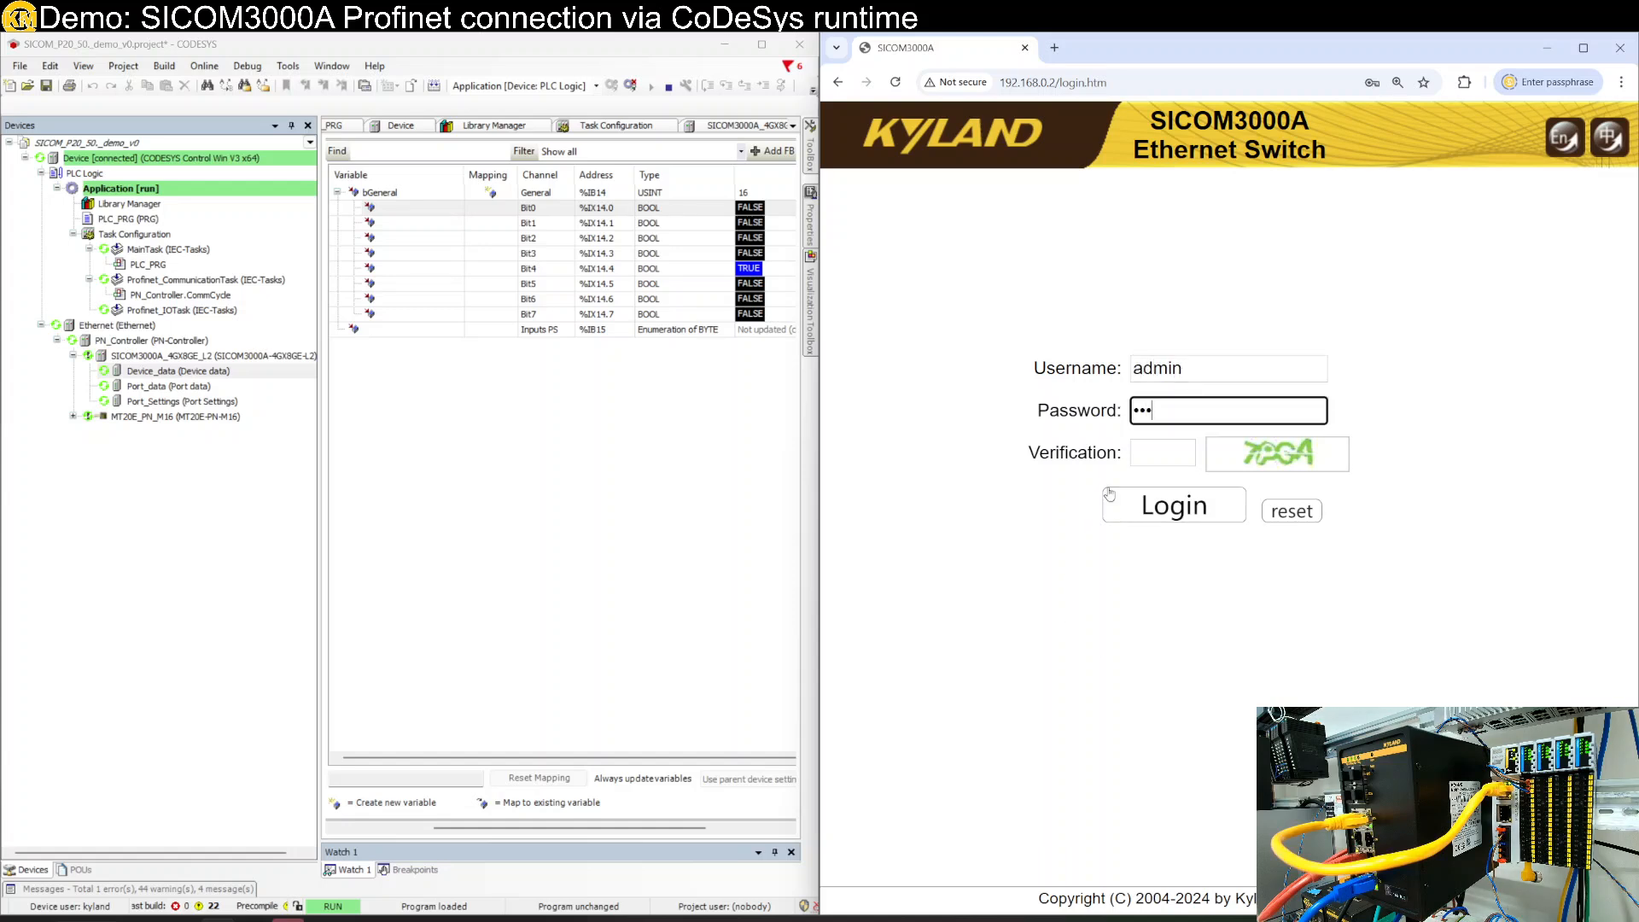
{"action": "left_click", "coordinate": [1161, 453]}
{"action": "type", "text": "7"}
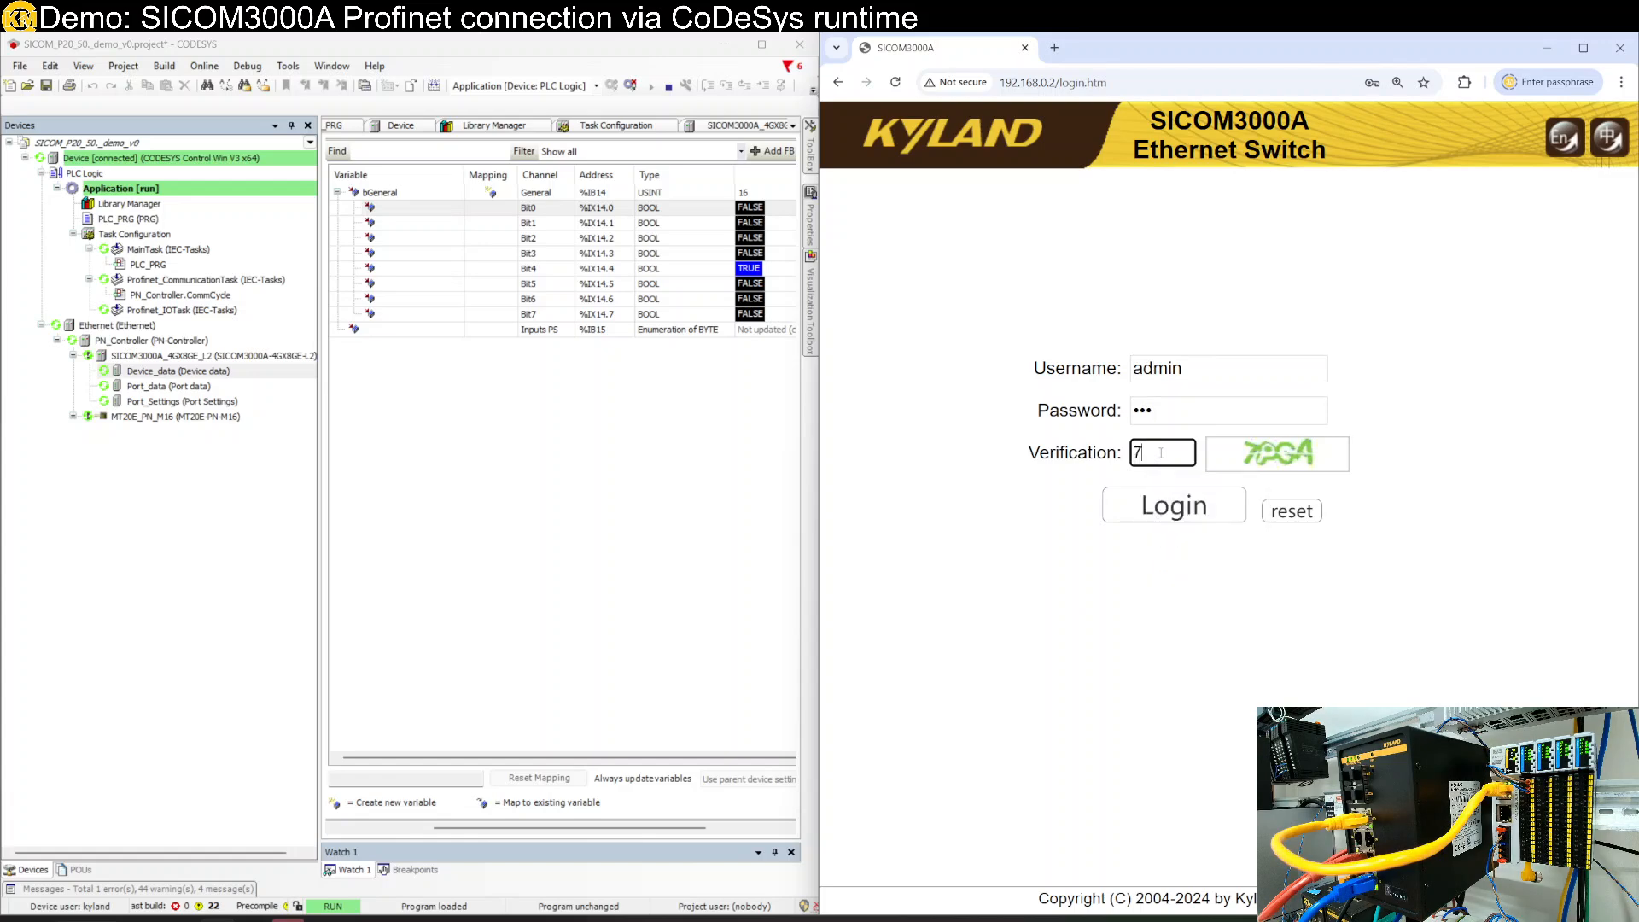
{"action": "type", "text": "PGA"}
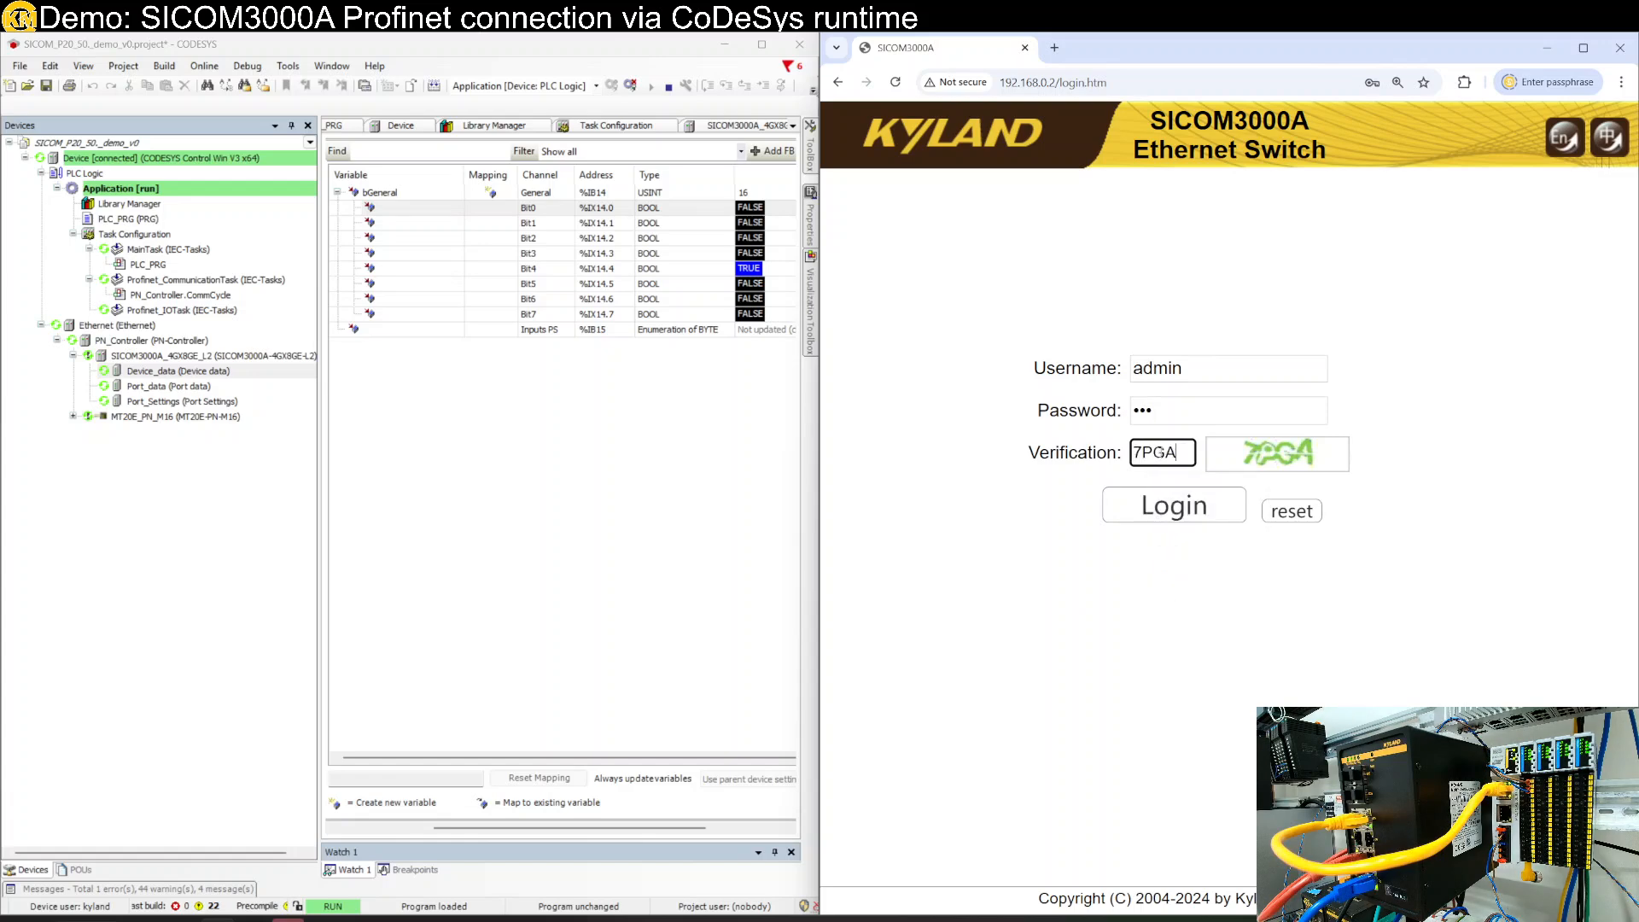
{"action": "key", "text": "Return"}
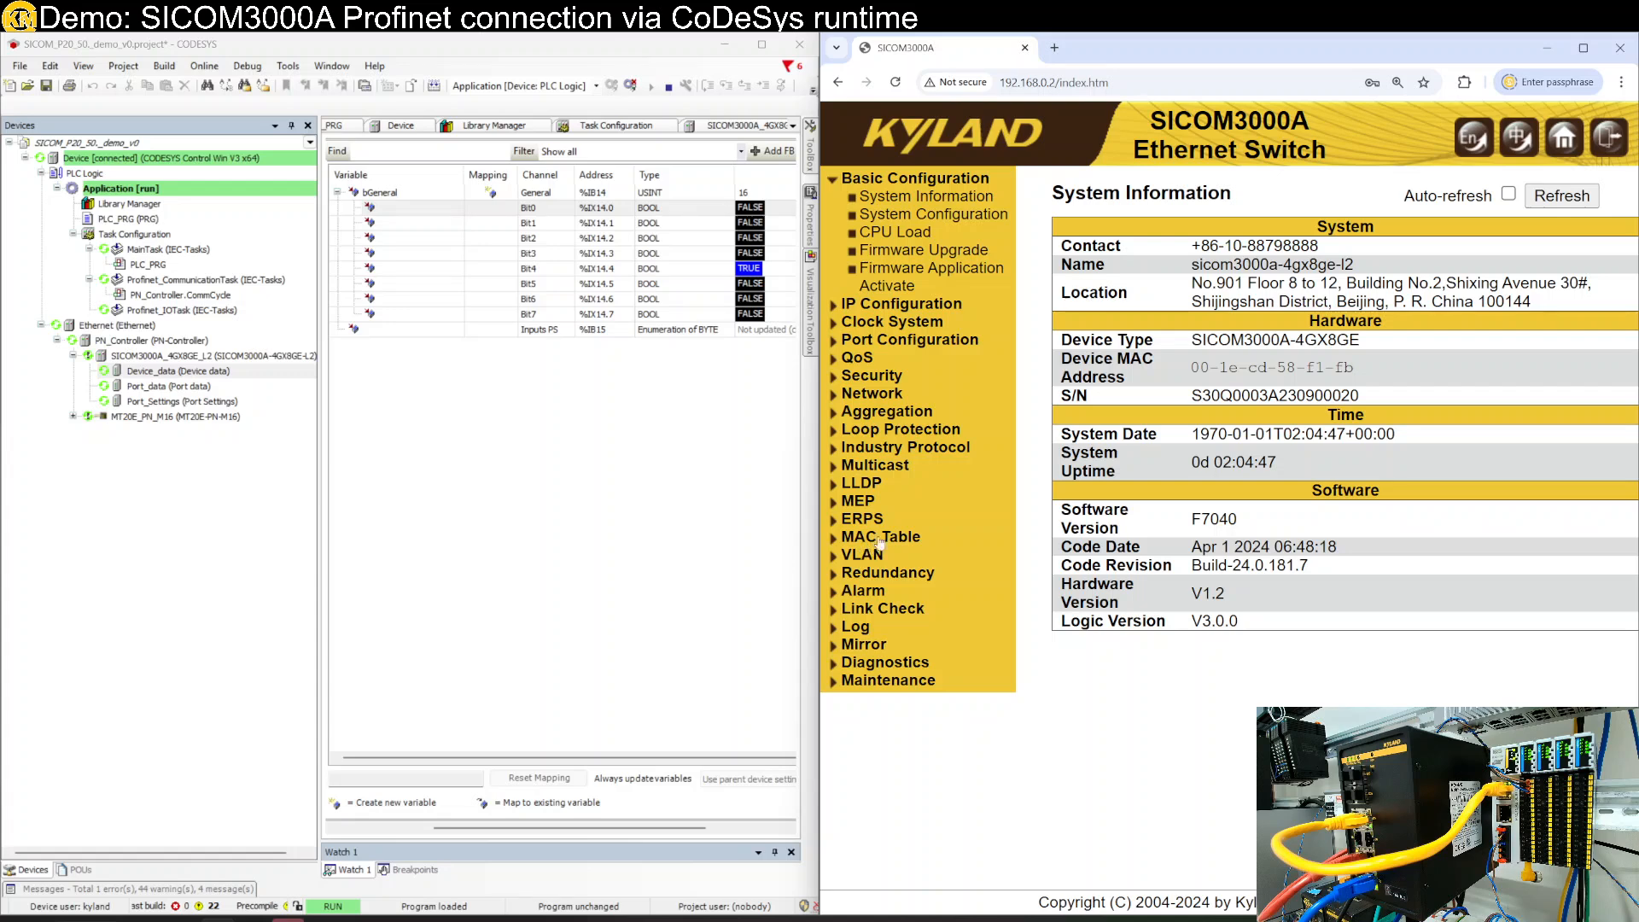
- On Alarm Configuration, untick Power Alarm Enable and submit the change
{"action": "left_click", "coordinate": [889, 596]}
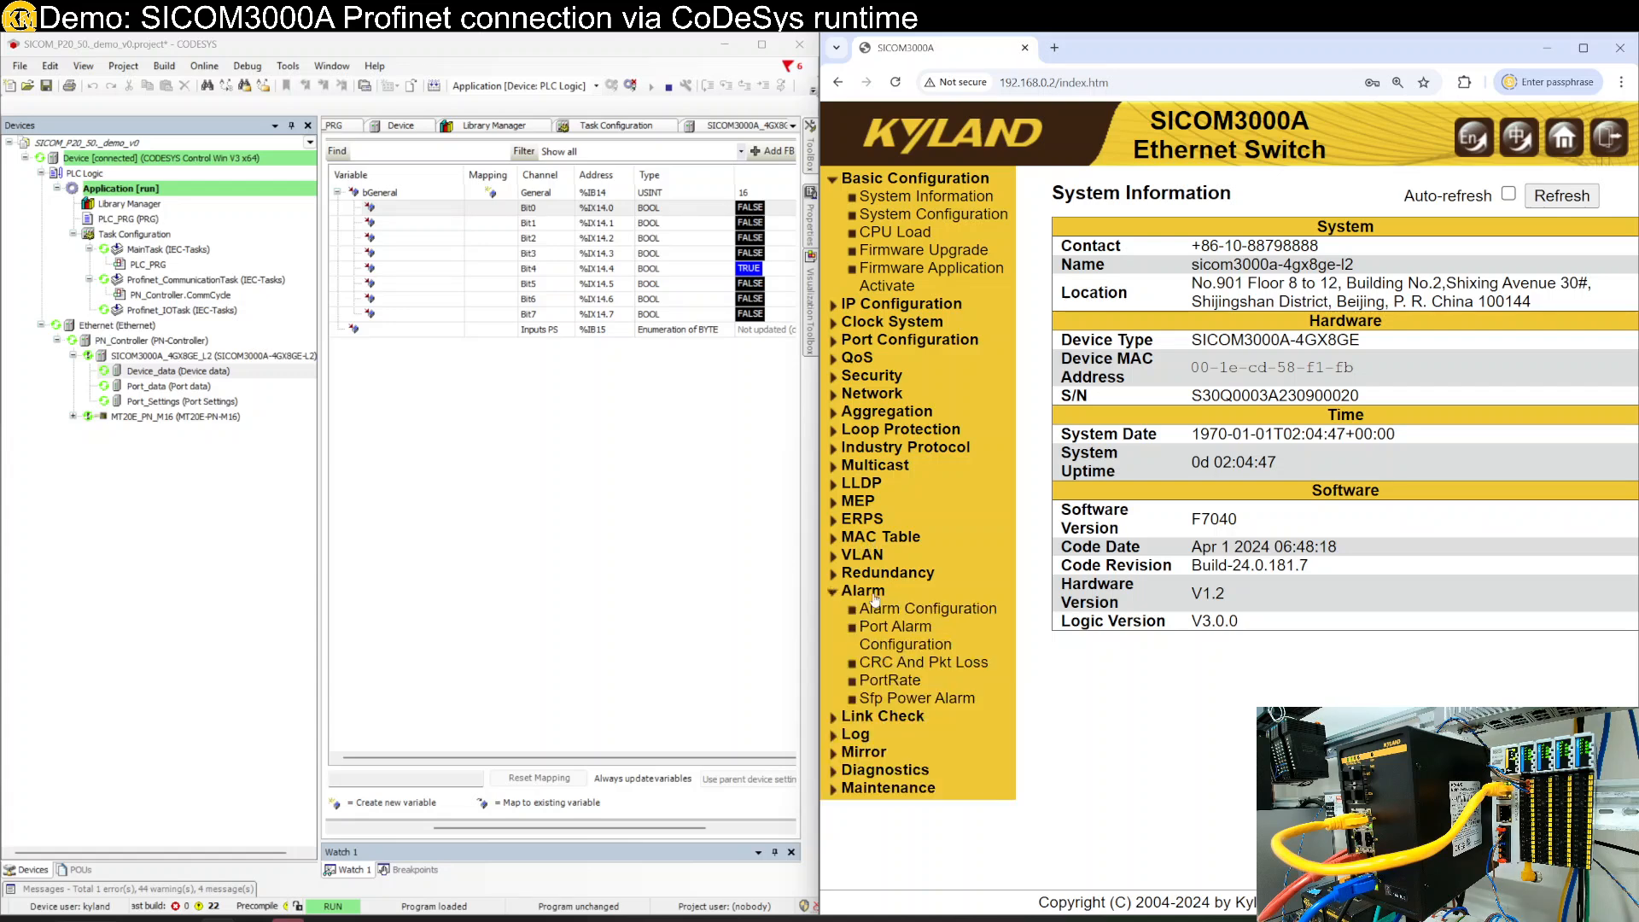
{"action": "left_click", "coordinate": [918, 618]}
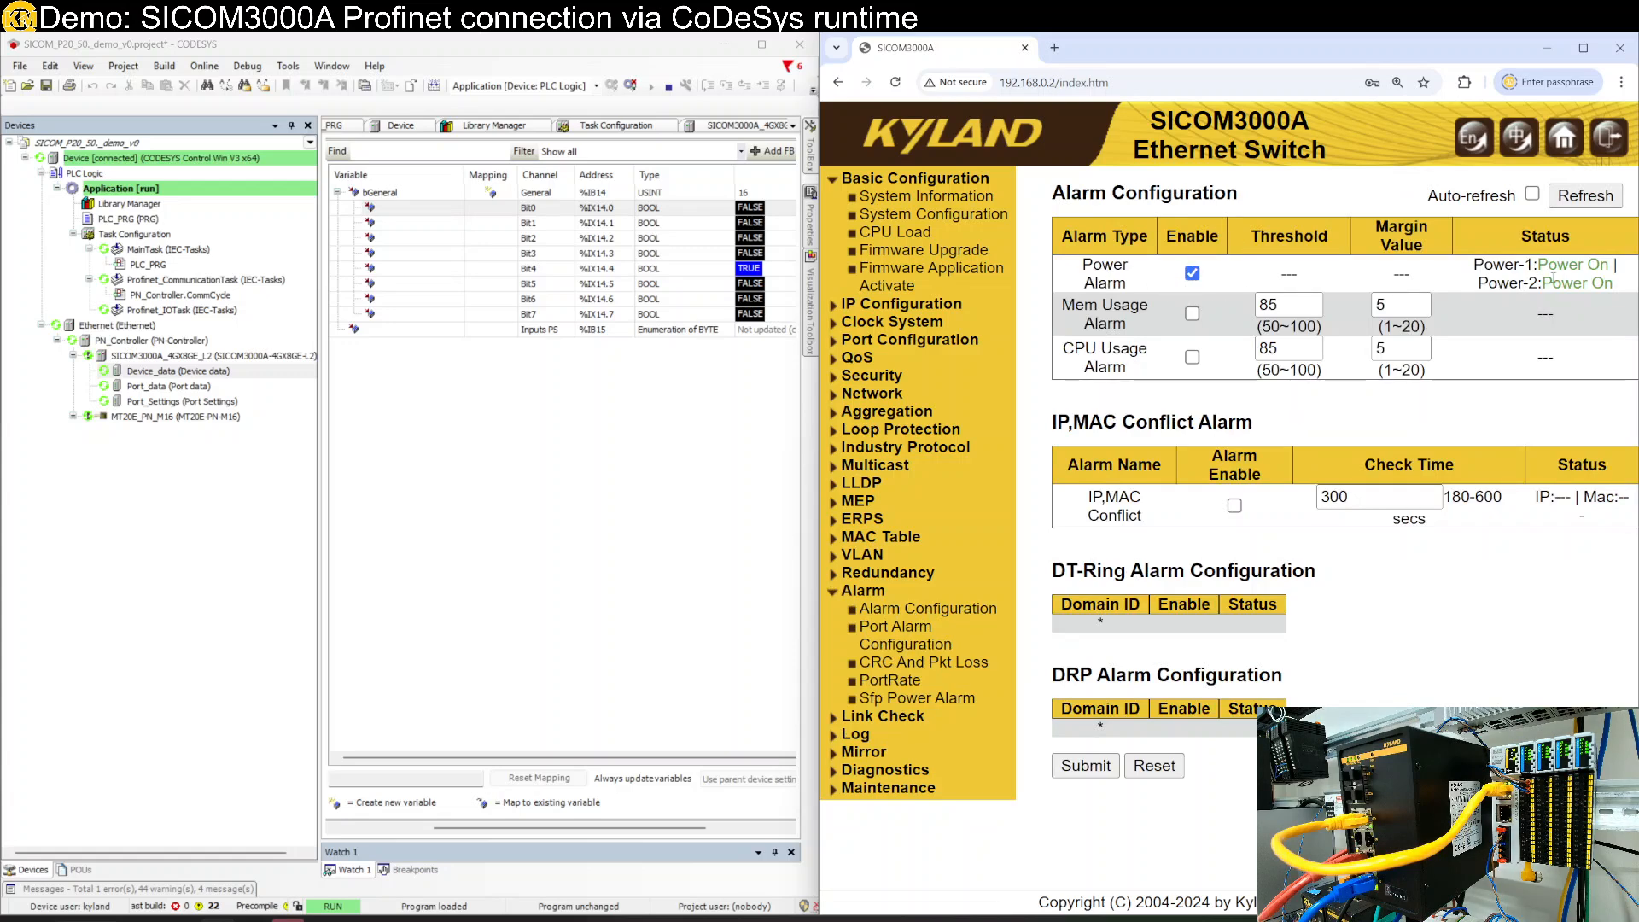
{"action": "left_click", "coordinate": [1192, 273]}
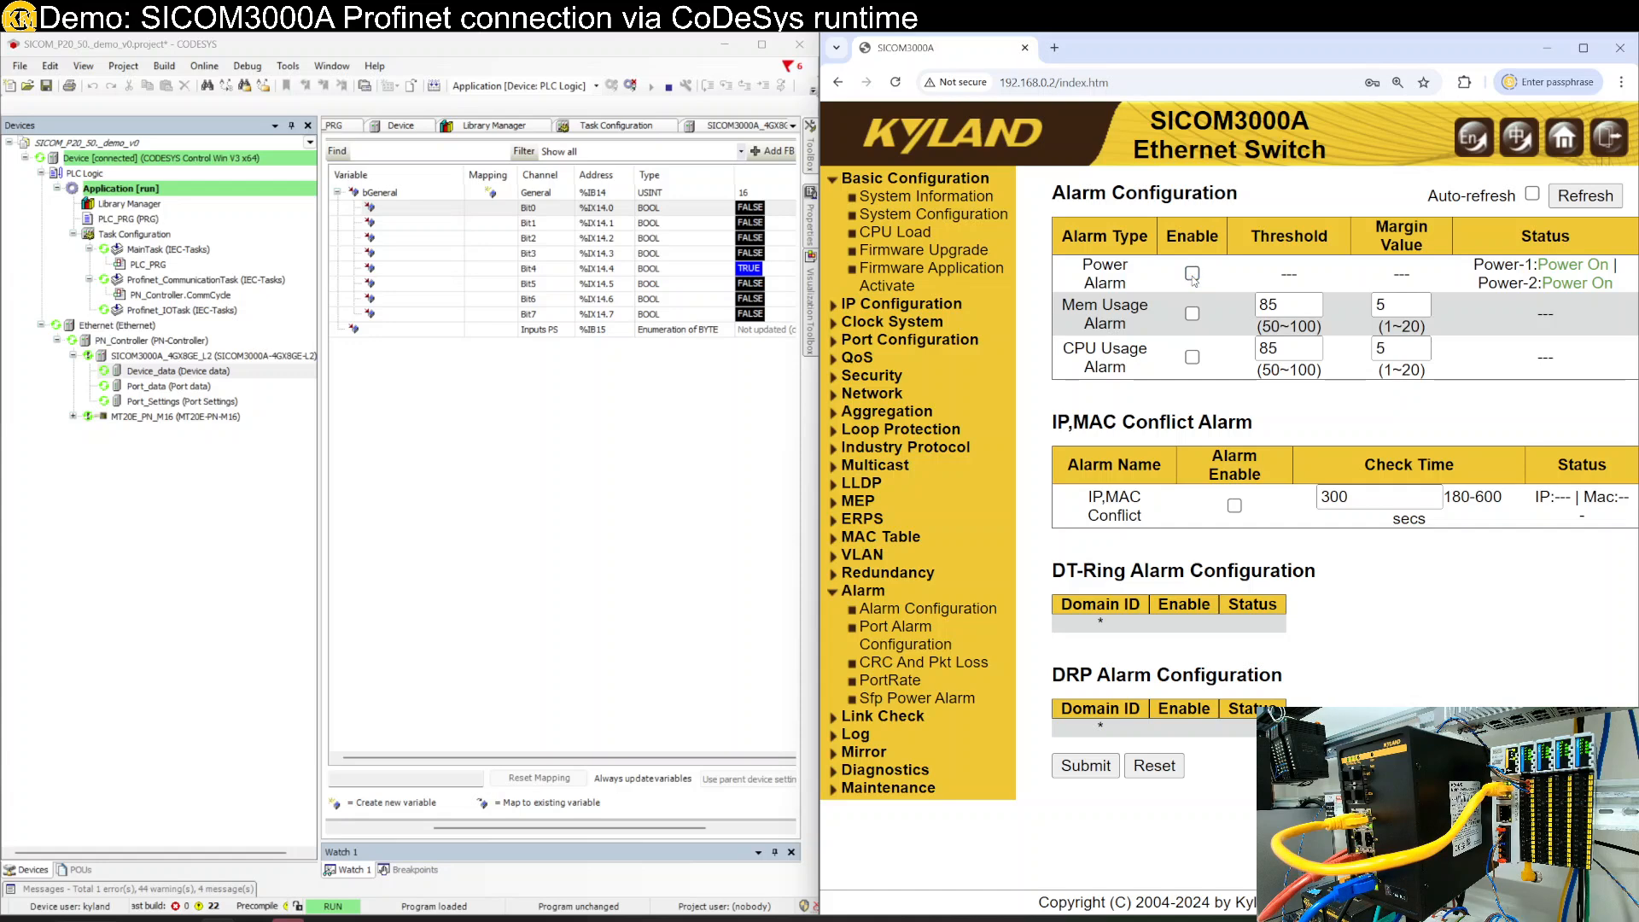
{"action": "left_click", "coordinate": [1085, 767]}
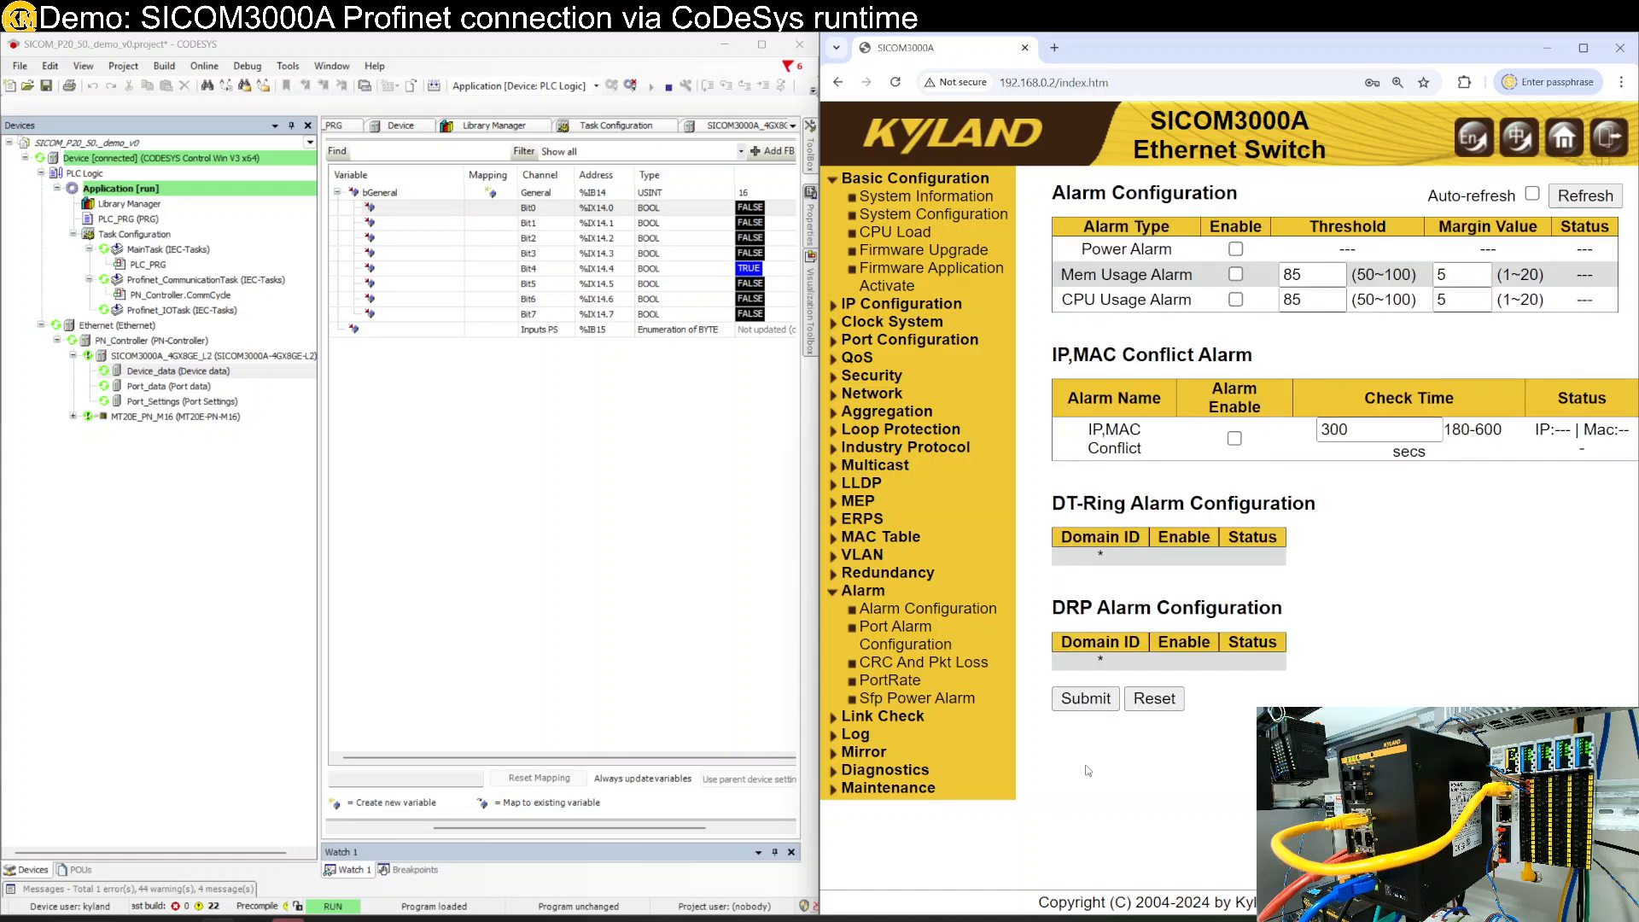
- Tick Power Alarm Enable again and submit, so bGeneral reads 21 in CODESYS
{"action": "left_click", "coordinate": [1235, 248]}
{"action": "left_click", "coordinate": [1087, 702]}
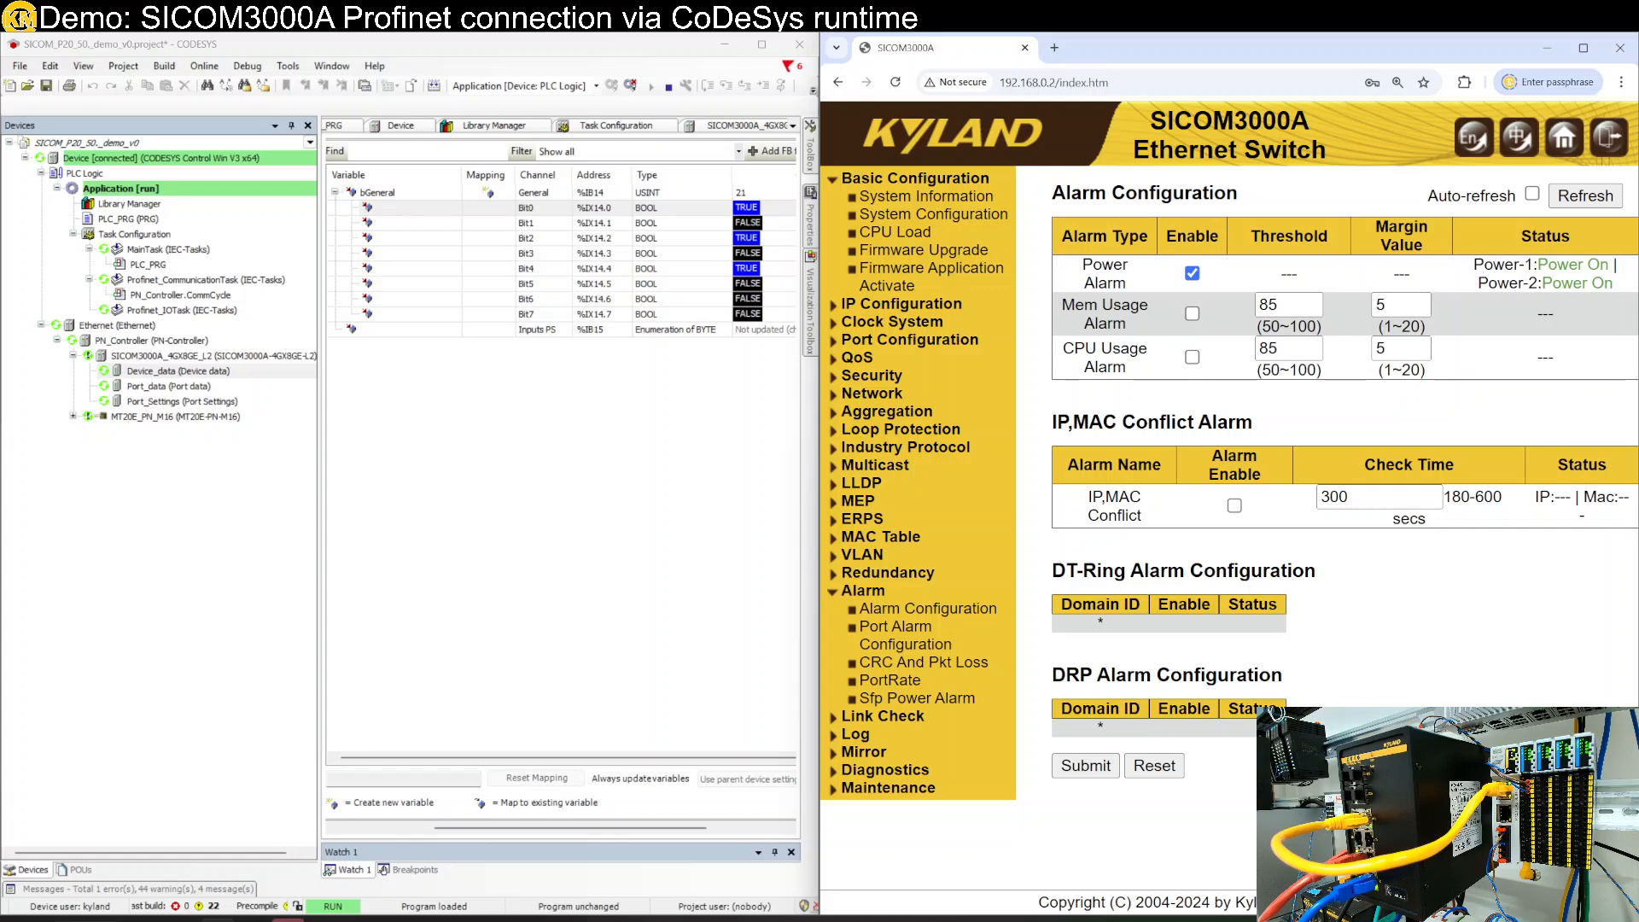
- Refresh the Alarm Configuration page and compare against Bit0's TRUE value in CODESYS
{"action": "left_click", "coordinate": [1564, 194]}
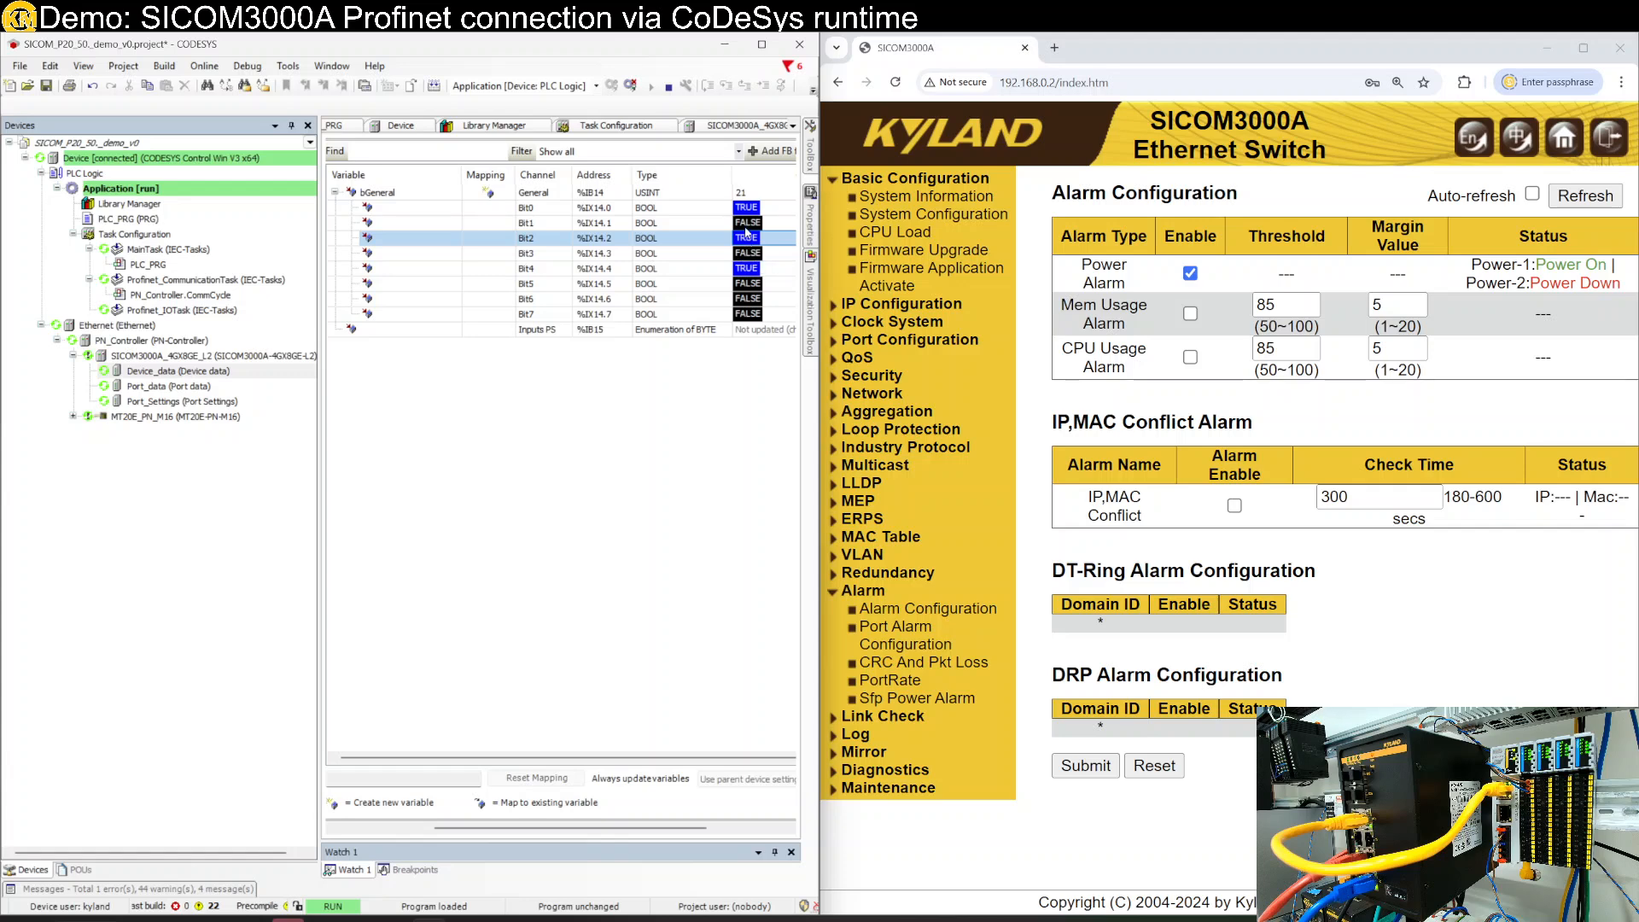
{"action": "left_click", "coordinate": [753, 210]}
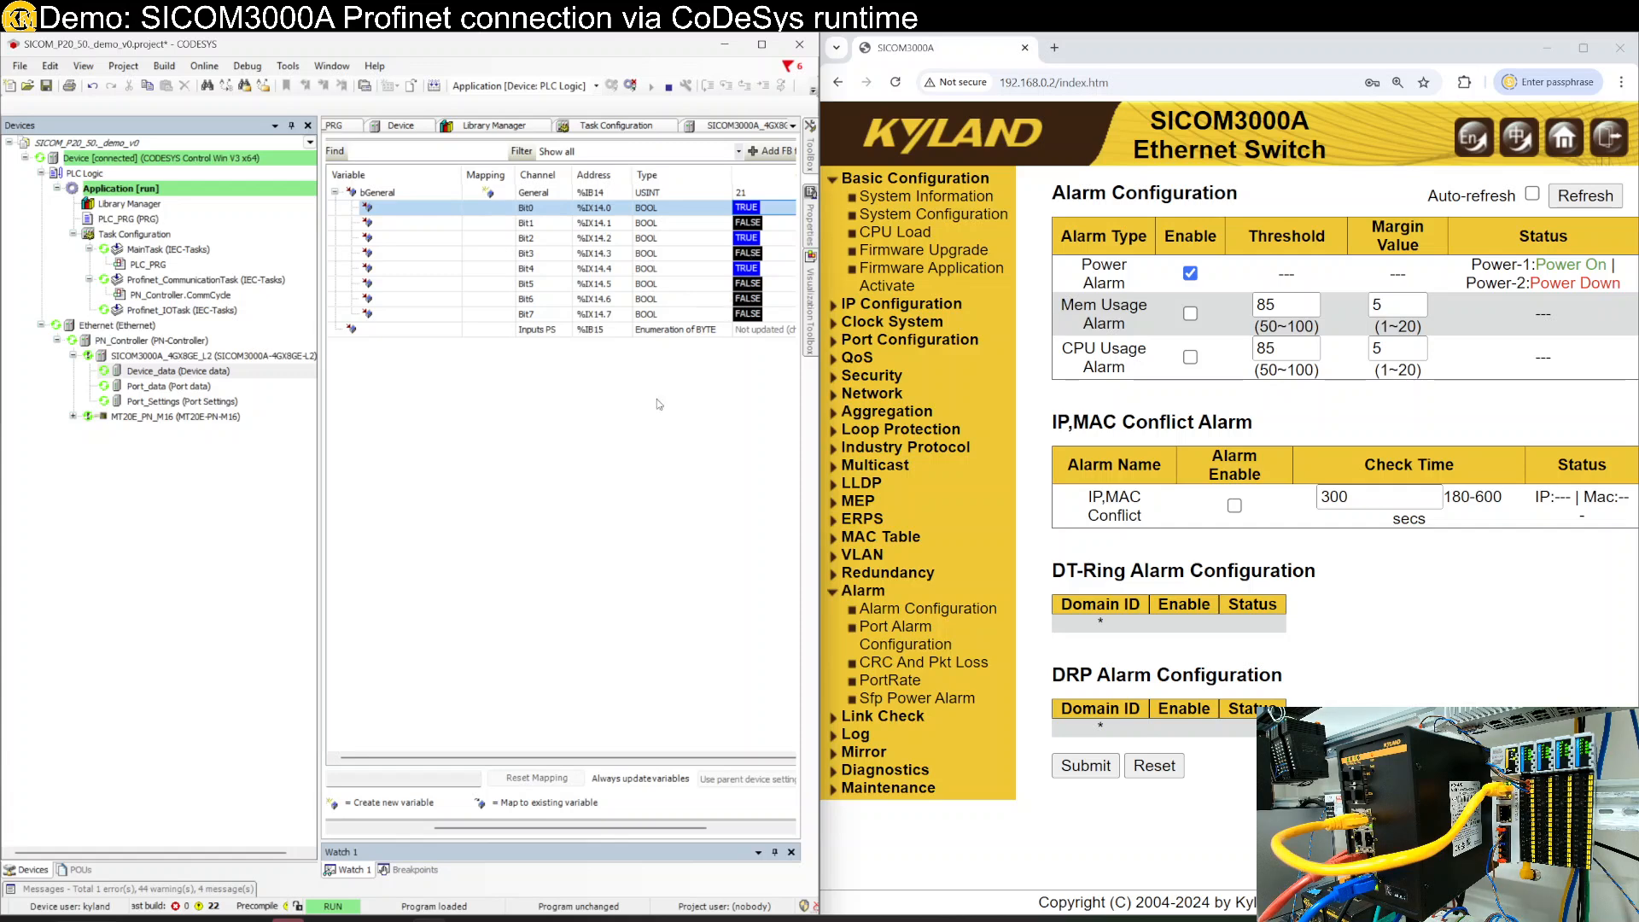
{"action": "double_click", "coordinate": [193, 385]}
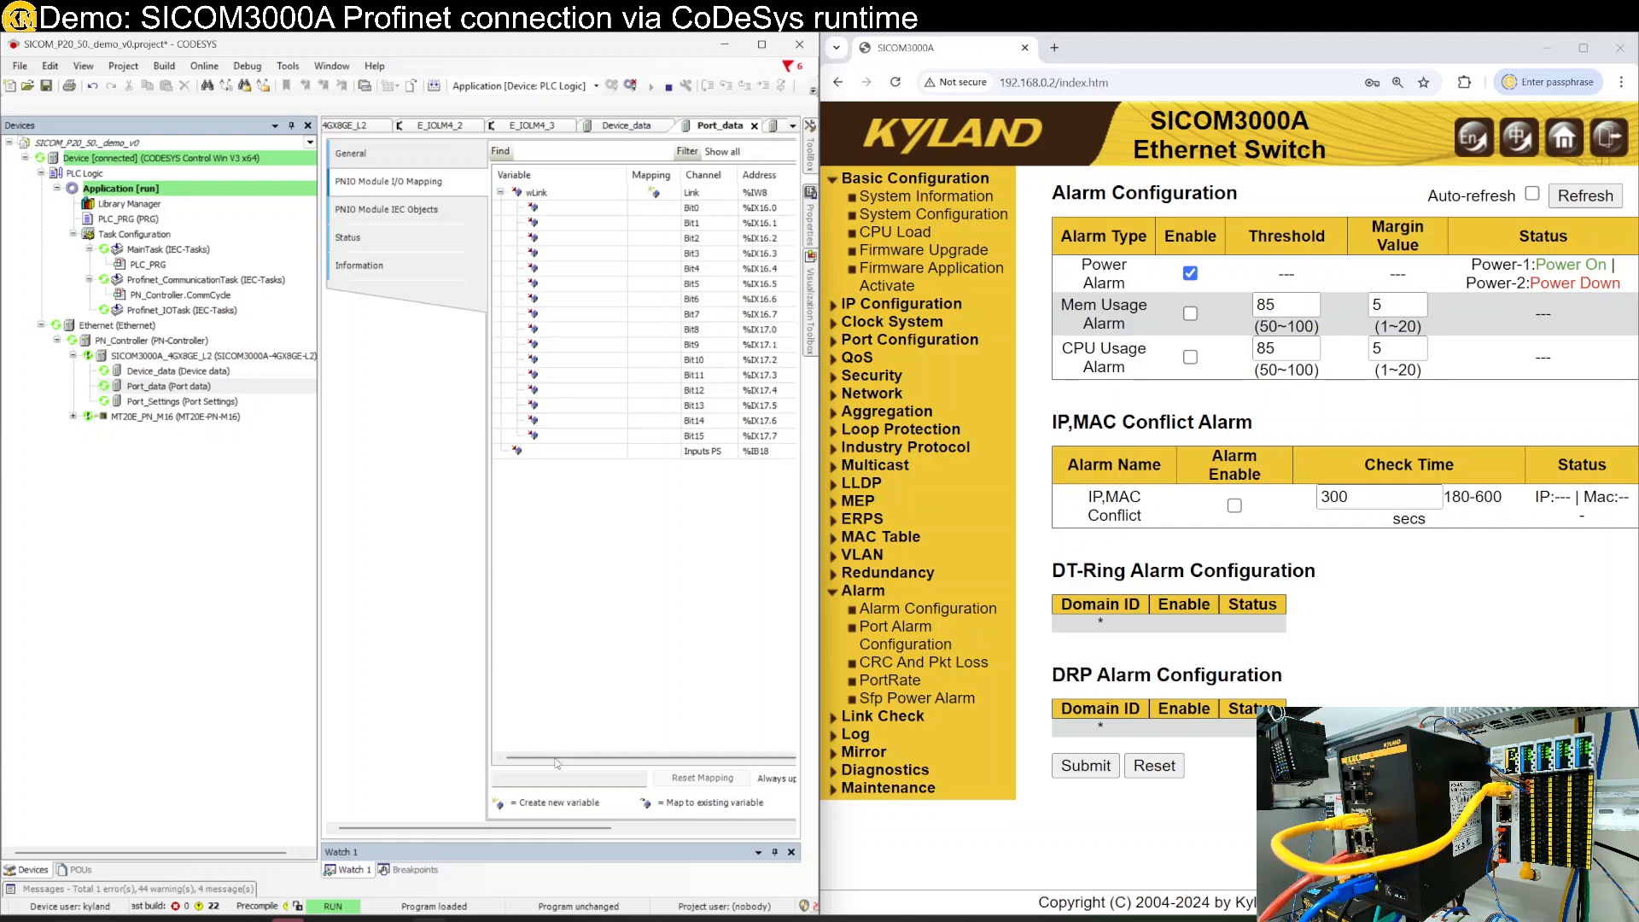
{"action": "left_click_drag", "start_coordinate": [820, 464], "coordinate": [1019, 468]}
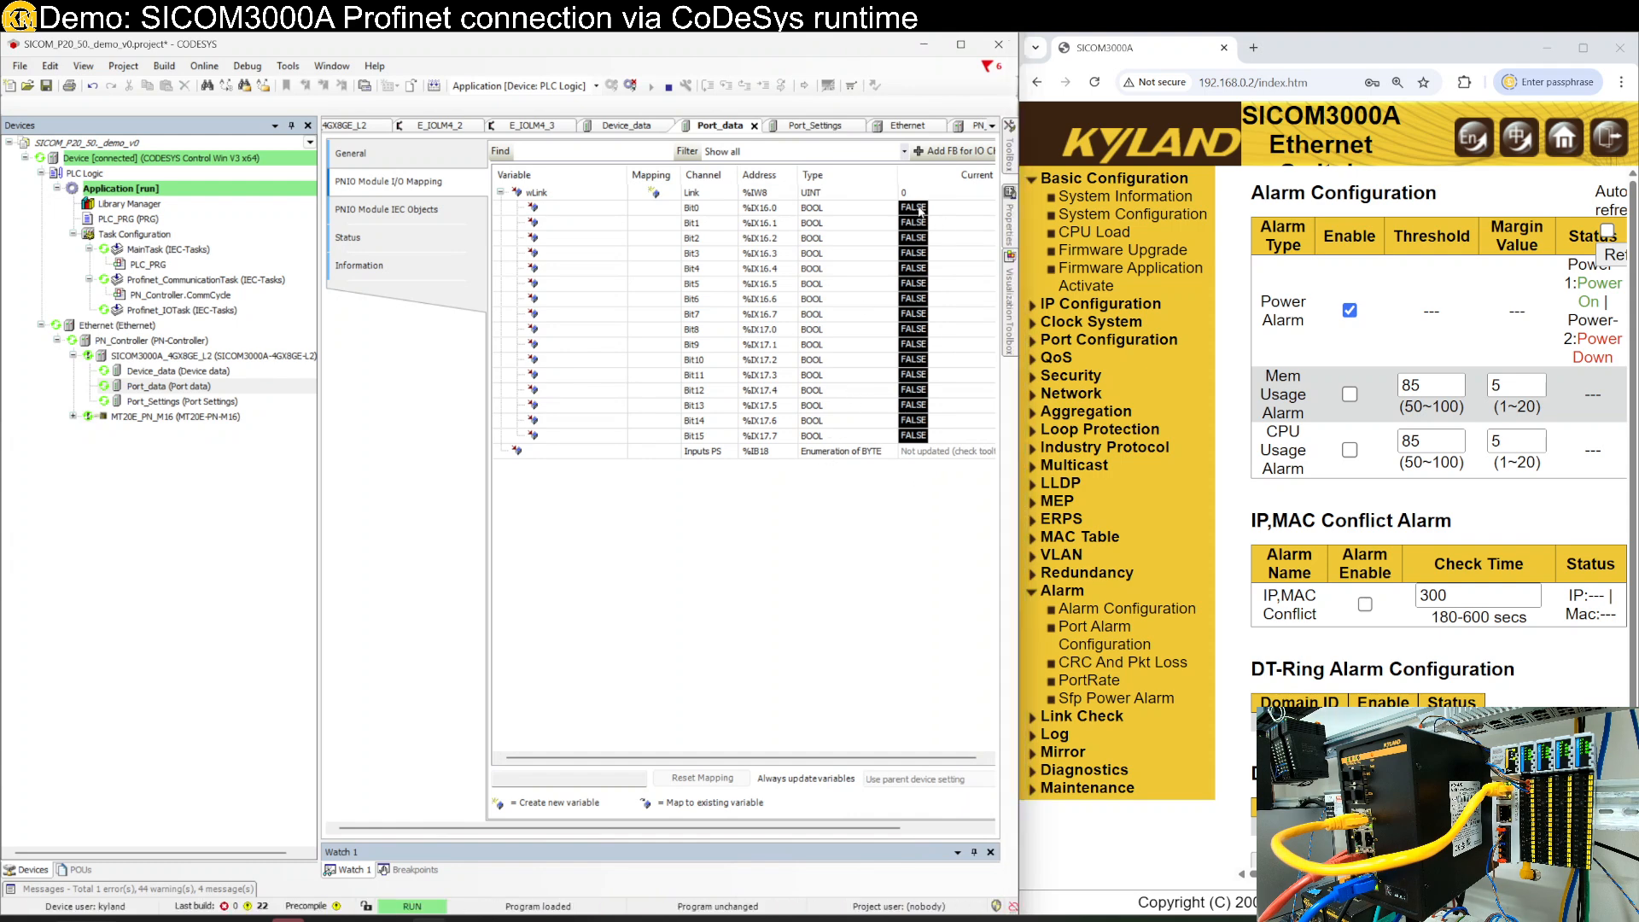
{"action": "mouse_move", "coordinate": [656, 758]}
{"action": "left_mouse_down"}
{"action": "mouse_move", "coordinate": [751, 759]}
{"action": "mouse_move", "coordinate": [678, 757]}
{"action": "left_mouse_up"}
- Open the Port_Settings I/O mapping and expand wPortAlarmOutput and wPortAlarmInput into bits
{"action": "double_click", "coordinate": [205, 402]}
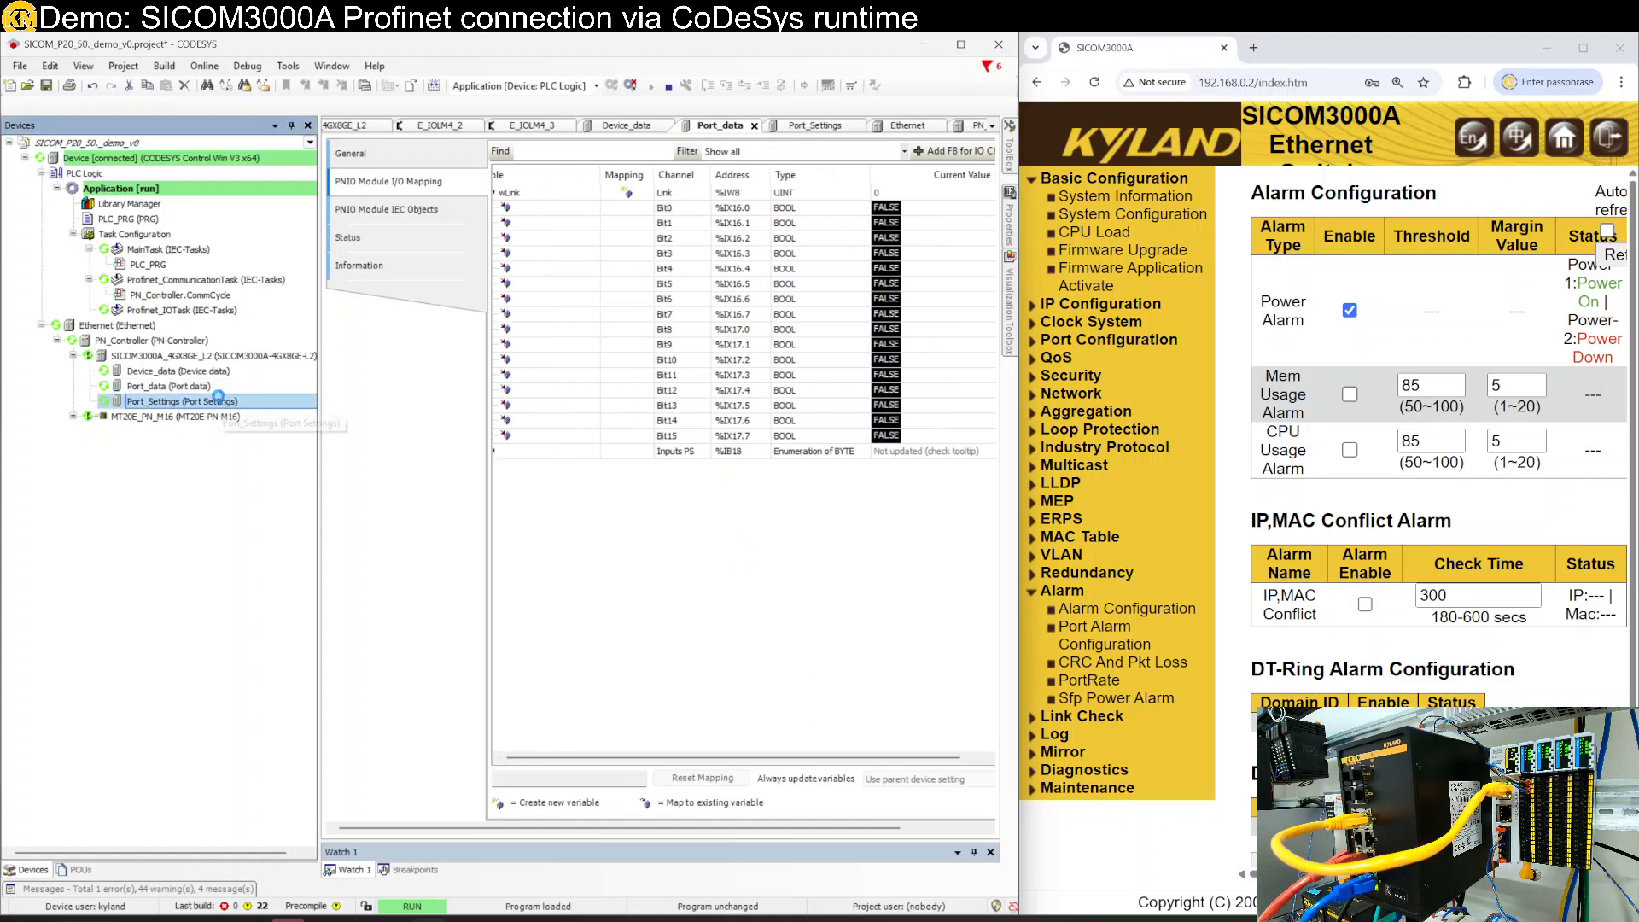
{"action": "left_click", "coordinate": [469, 222]}
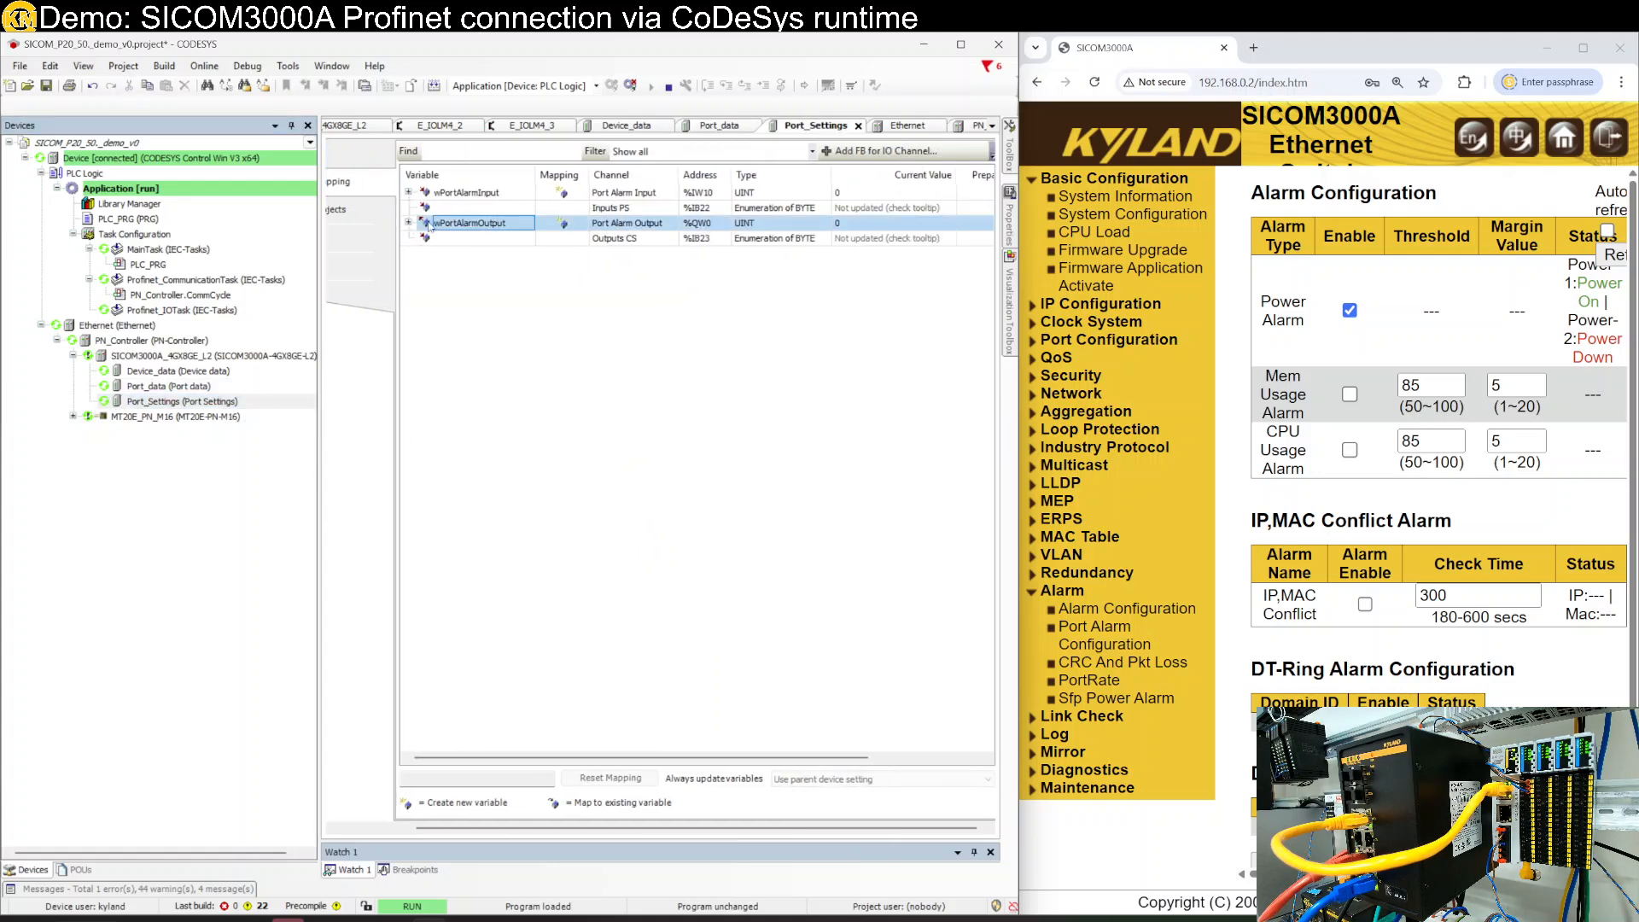
{"action": "left_click", "coordinate": [408, 223]}
{"action": "left_click", "coordinate": [408, 193]}
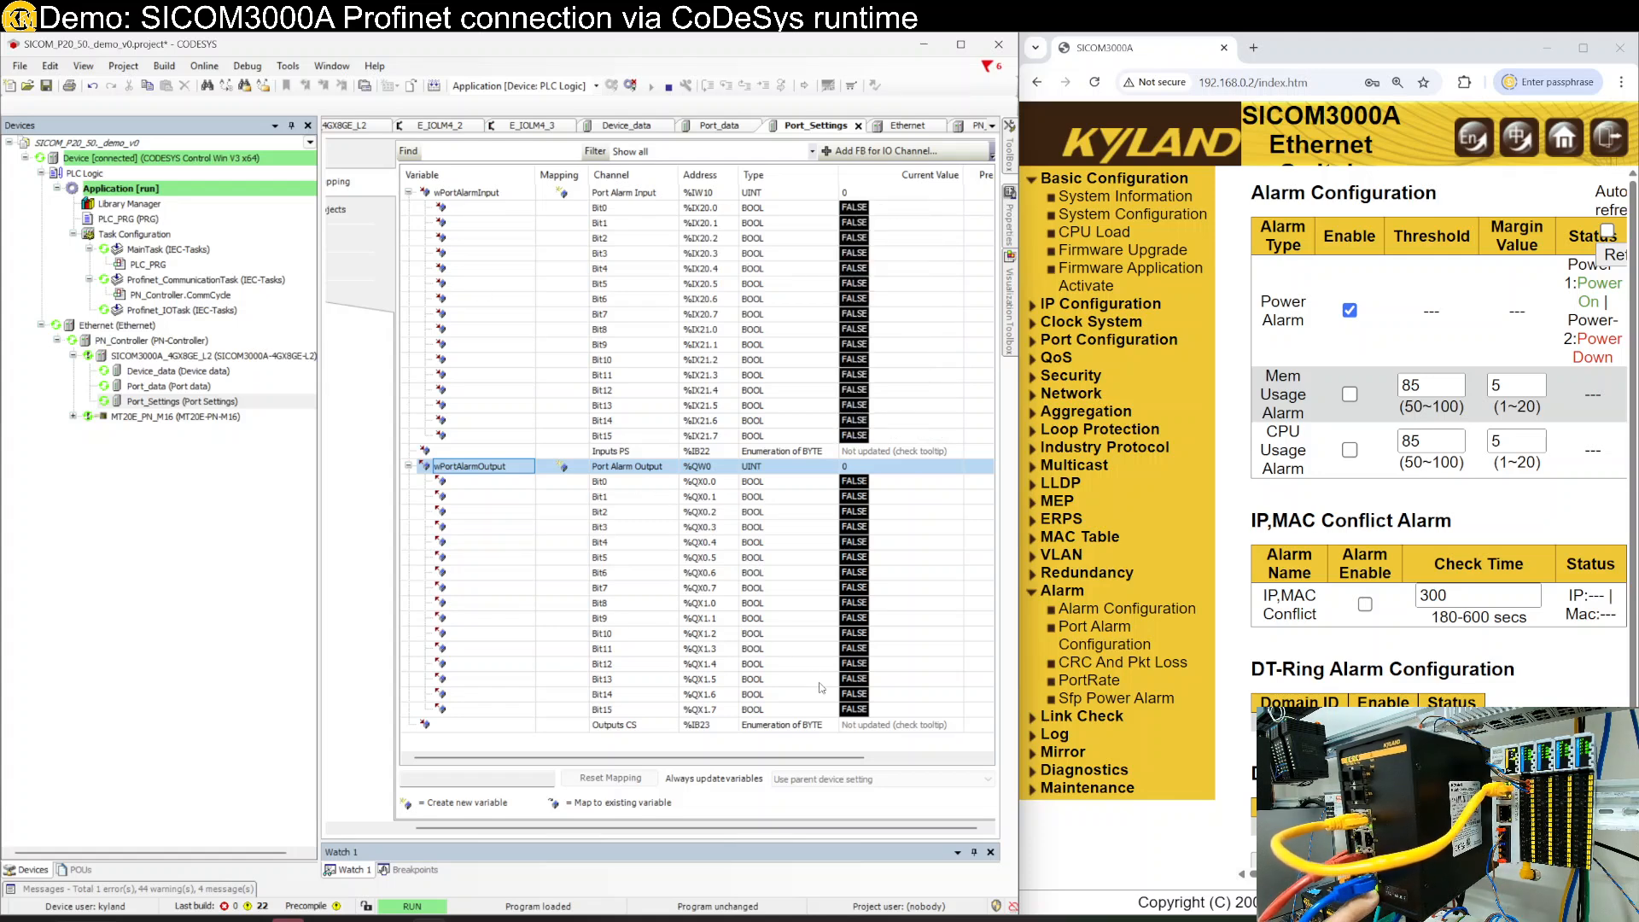
- Prepare TRUE for output Bit9 (%QX1.1) and write it to the device with Ctrl+F7
{"action": "left_click", "coordinate": [615, 603]}
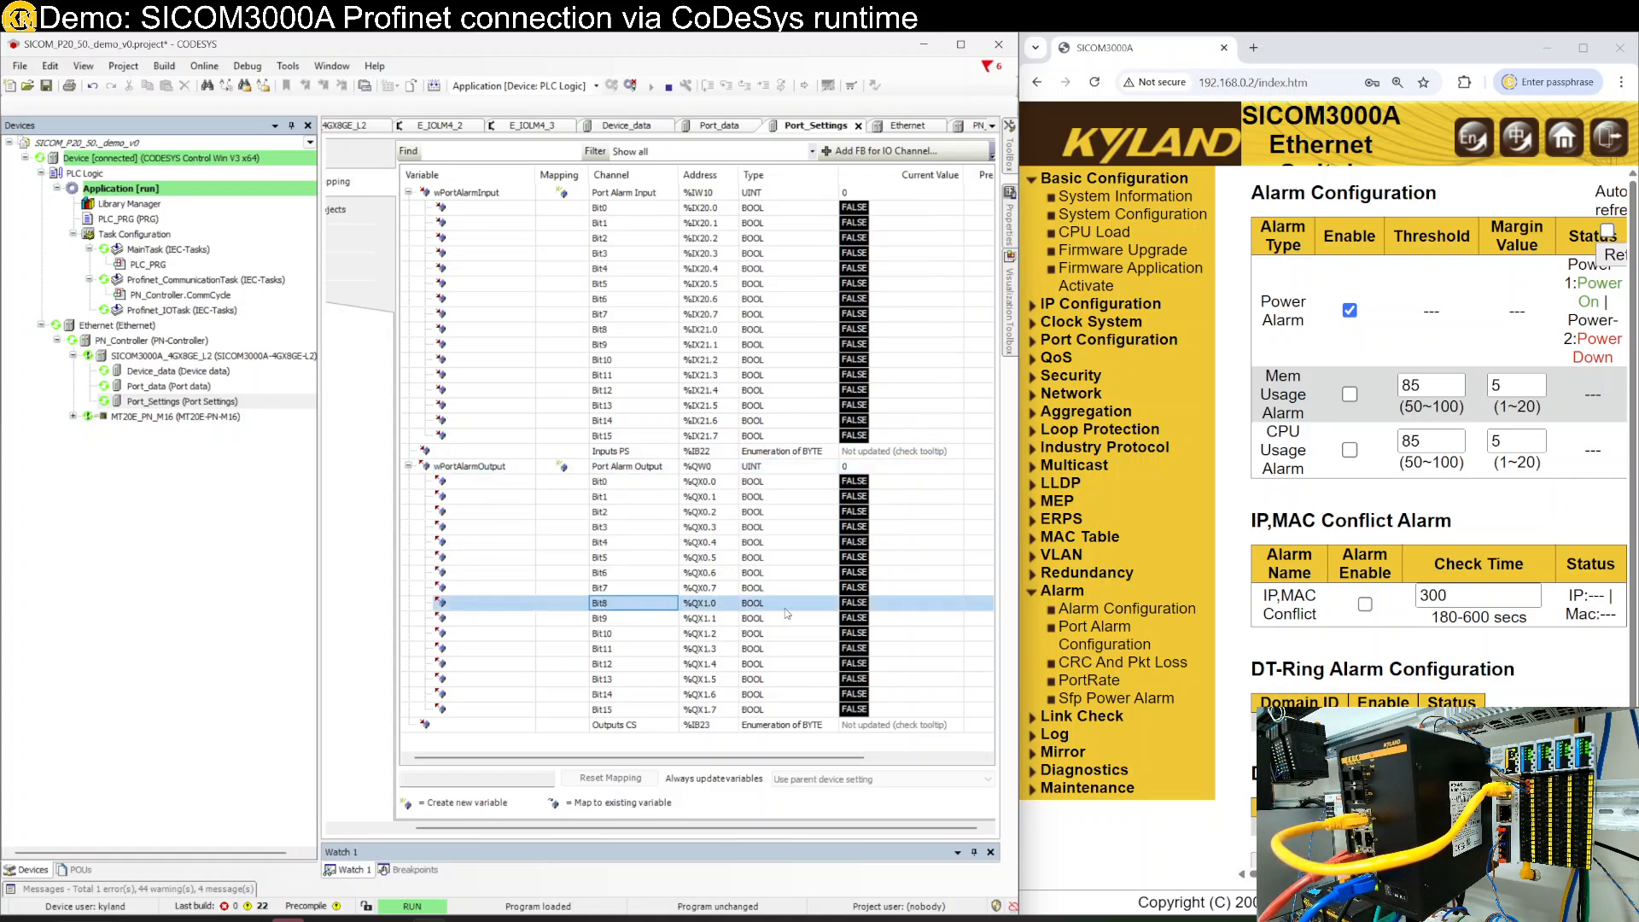
{"action": "left_click", "coordinate": [921, 618]}
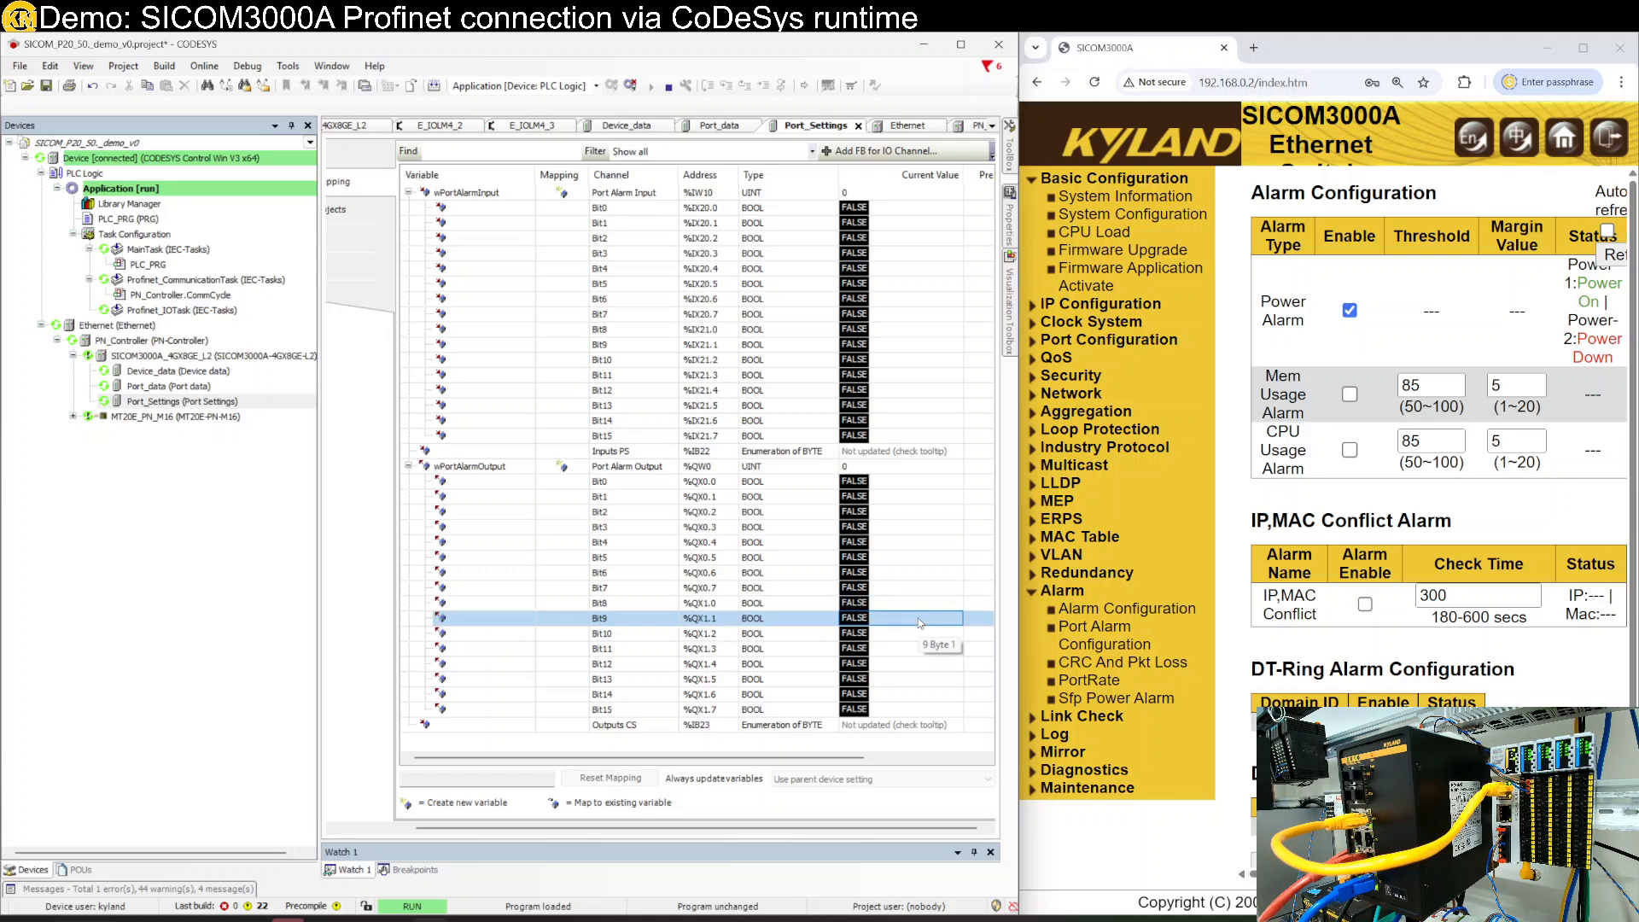
{"action": "left_click", "coordinate": [980, 620]}
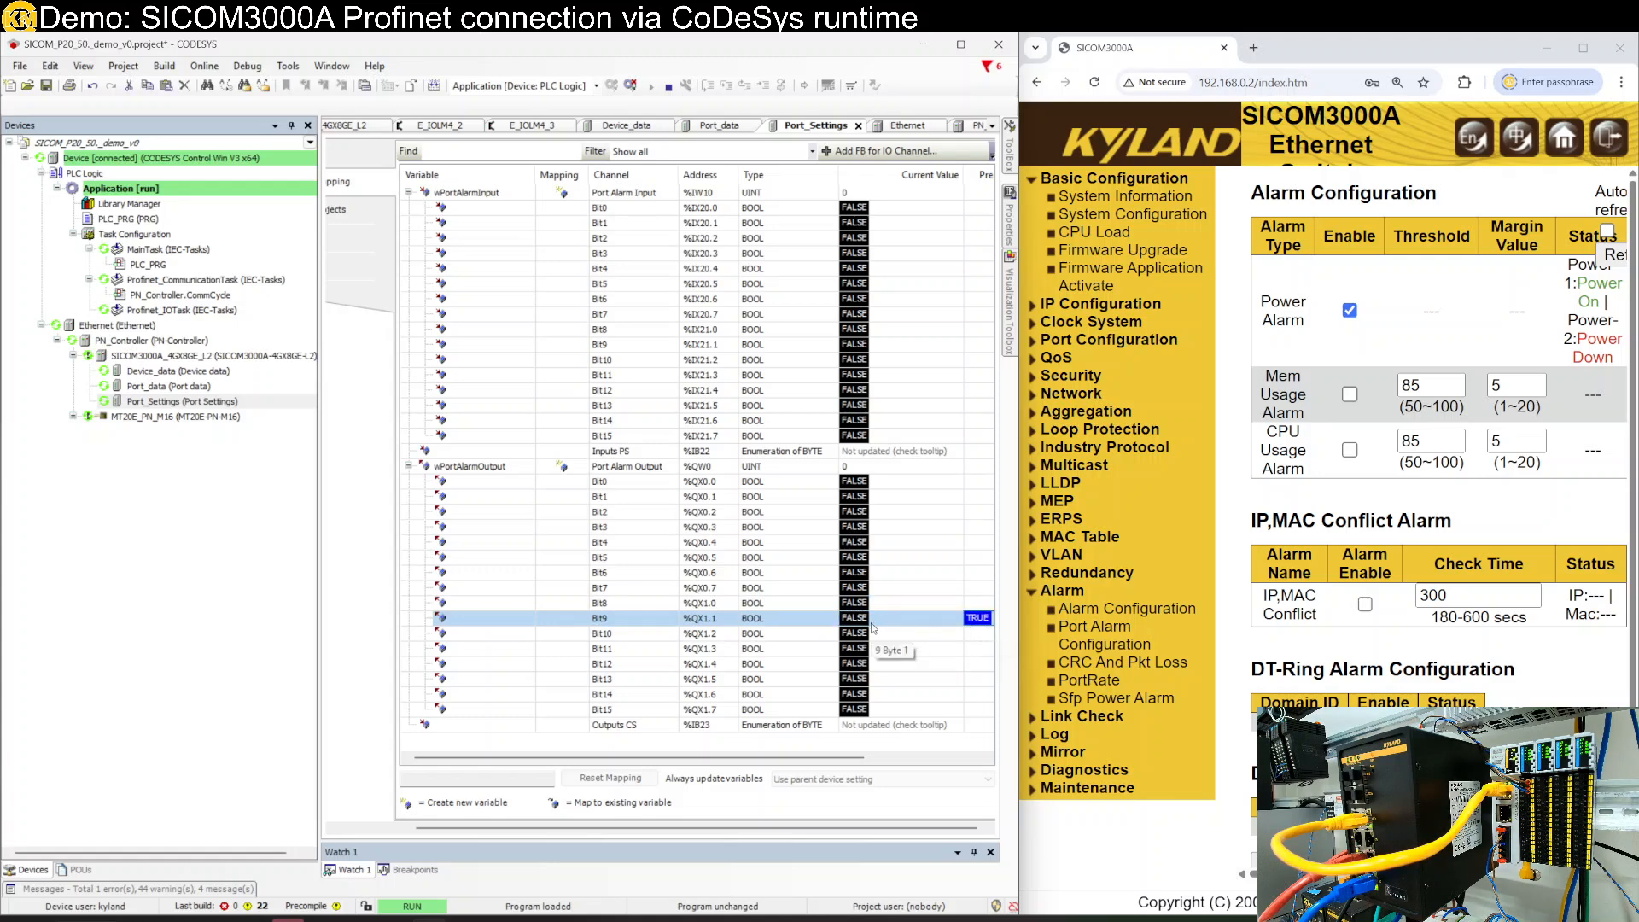
{"action": "key", "text": "ctrl+F7"}
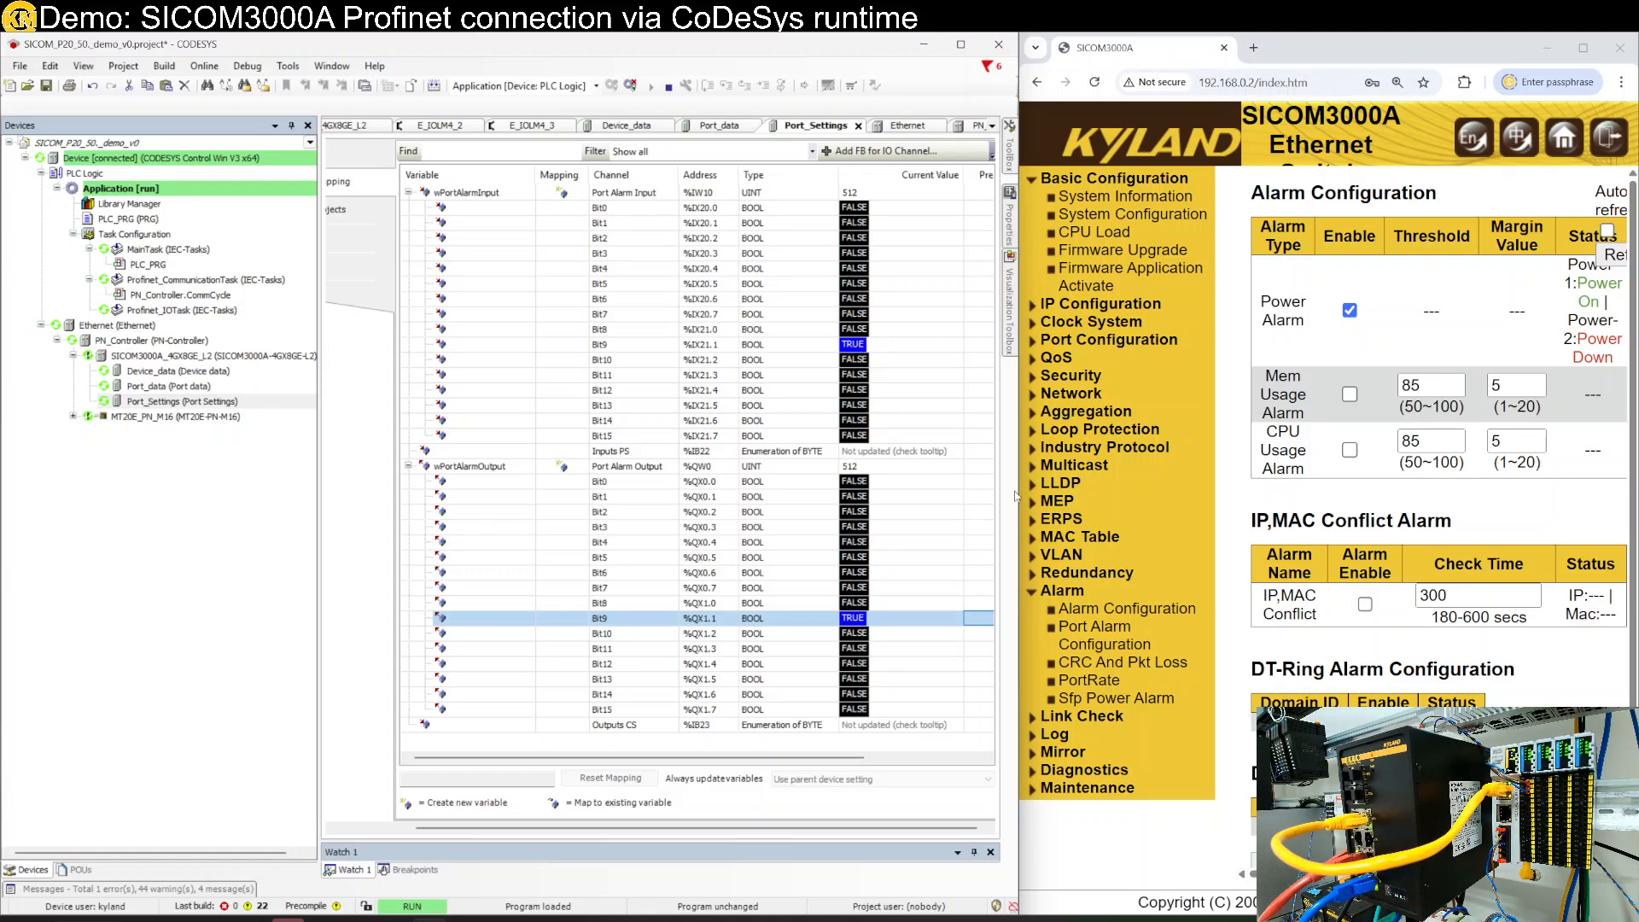
{"action": "left_click_drag", "start_coordinate": [1020, 495], "coordinate": [747, 489]}
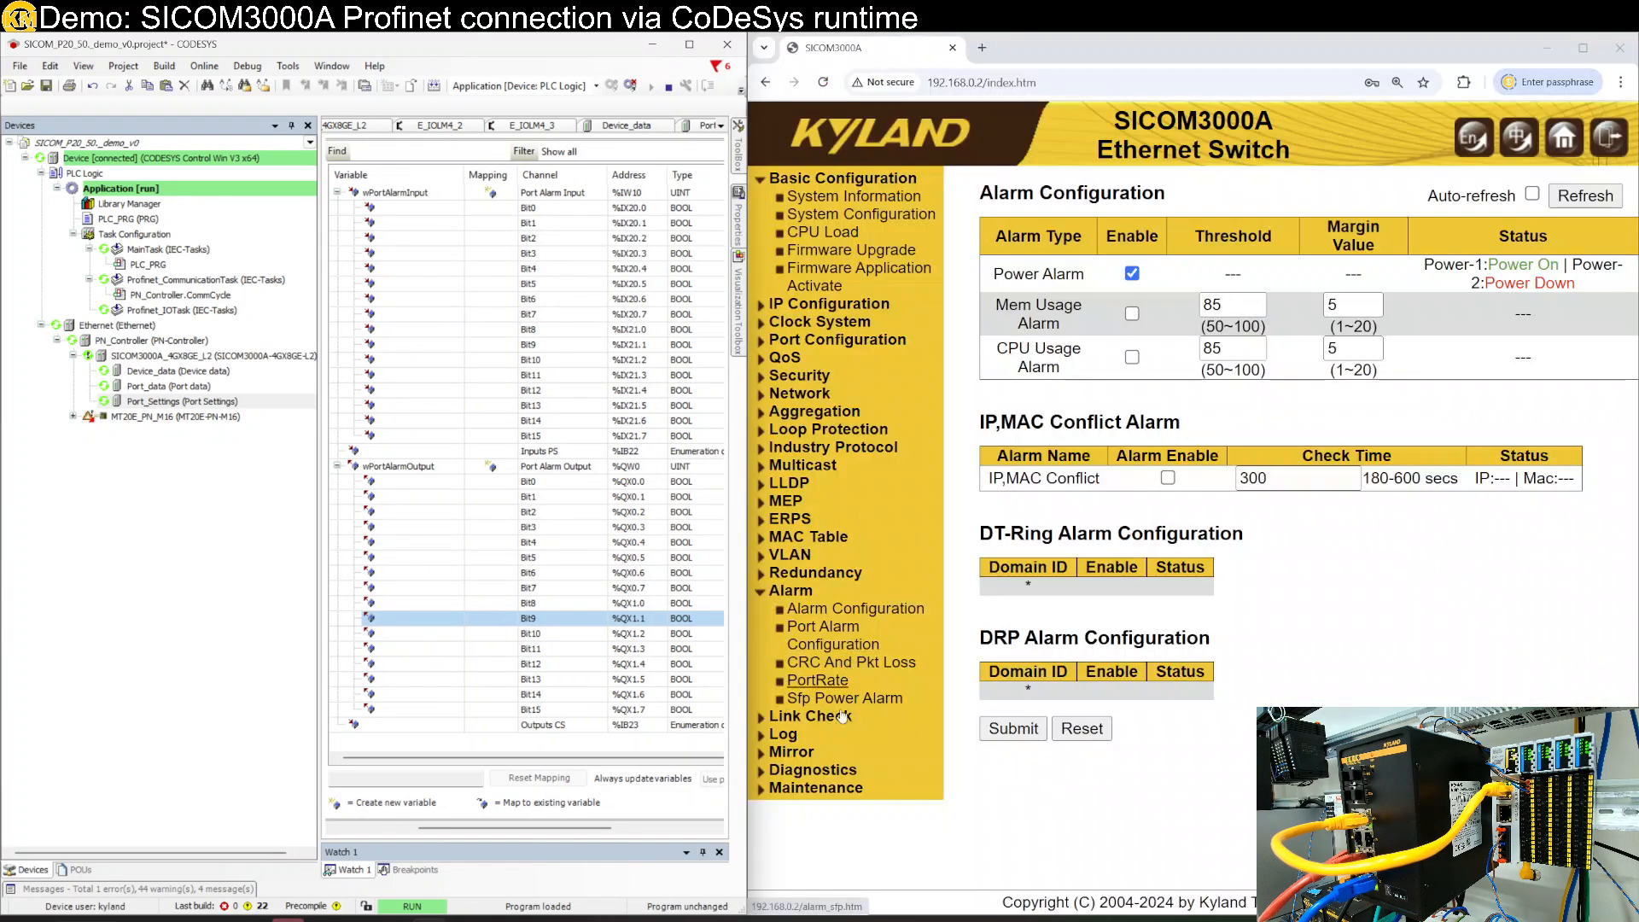
- Open Port Alarm Configuration, toggle Auto-refresh on and off, then select the MT20E_PN_M16 and SICOM3000A_4GX8GE_L2 devices
{"action": "left_click", "coordinate": [823, 627]}
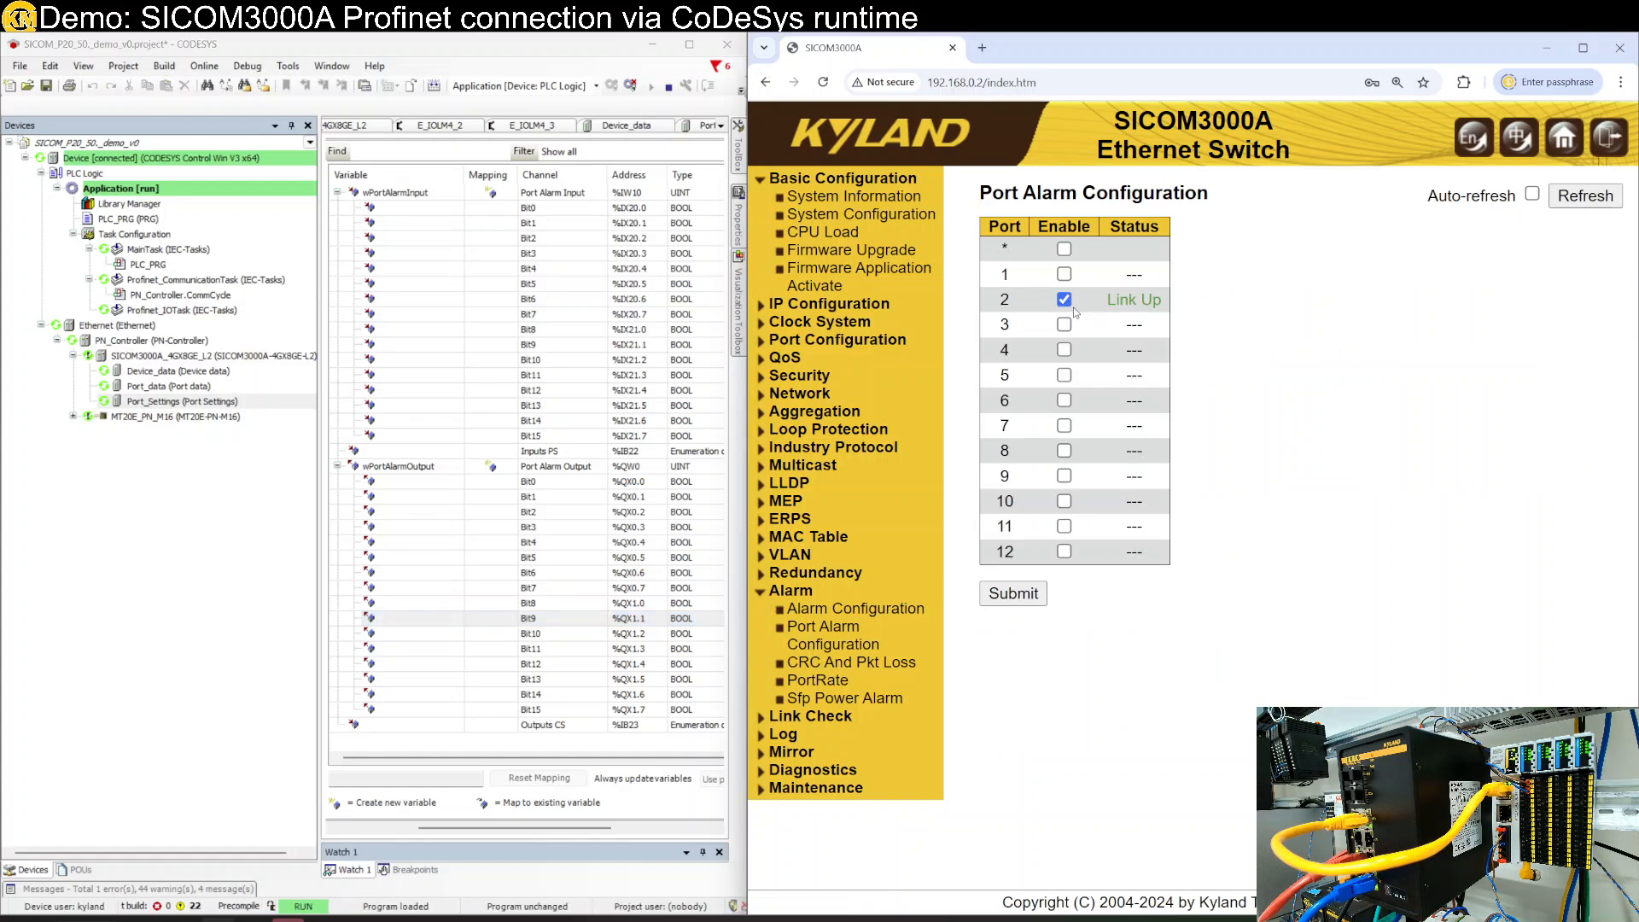
{"action": "left_click", "coordinate": [1533, 196]}
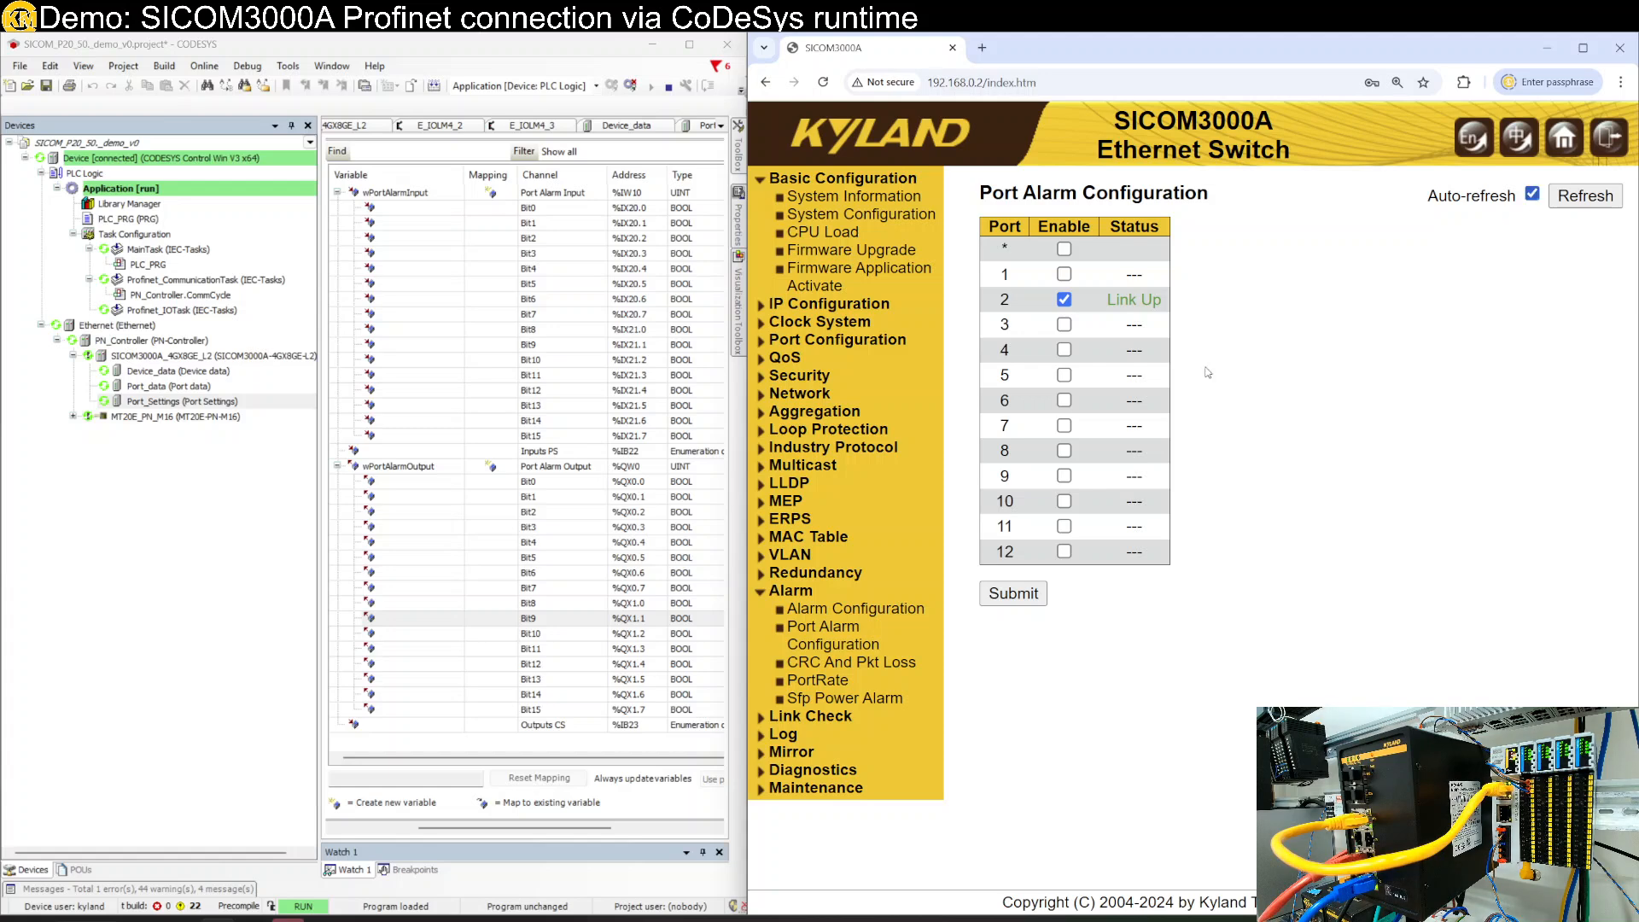
{"action": "left_click", "coordinate": [1014, 593]}
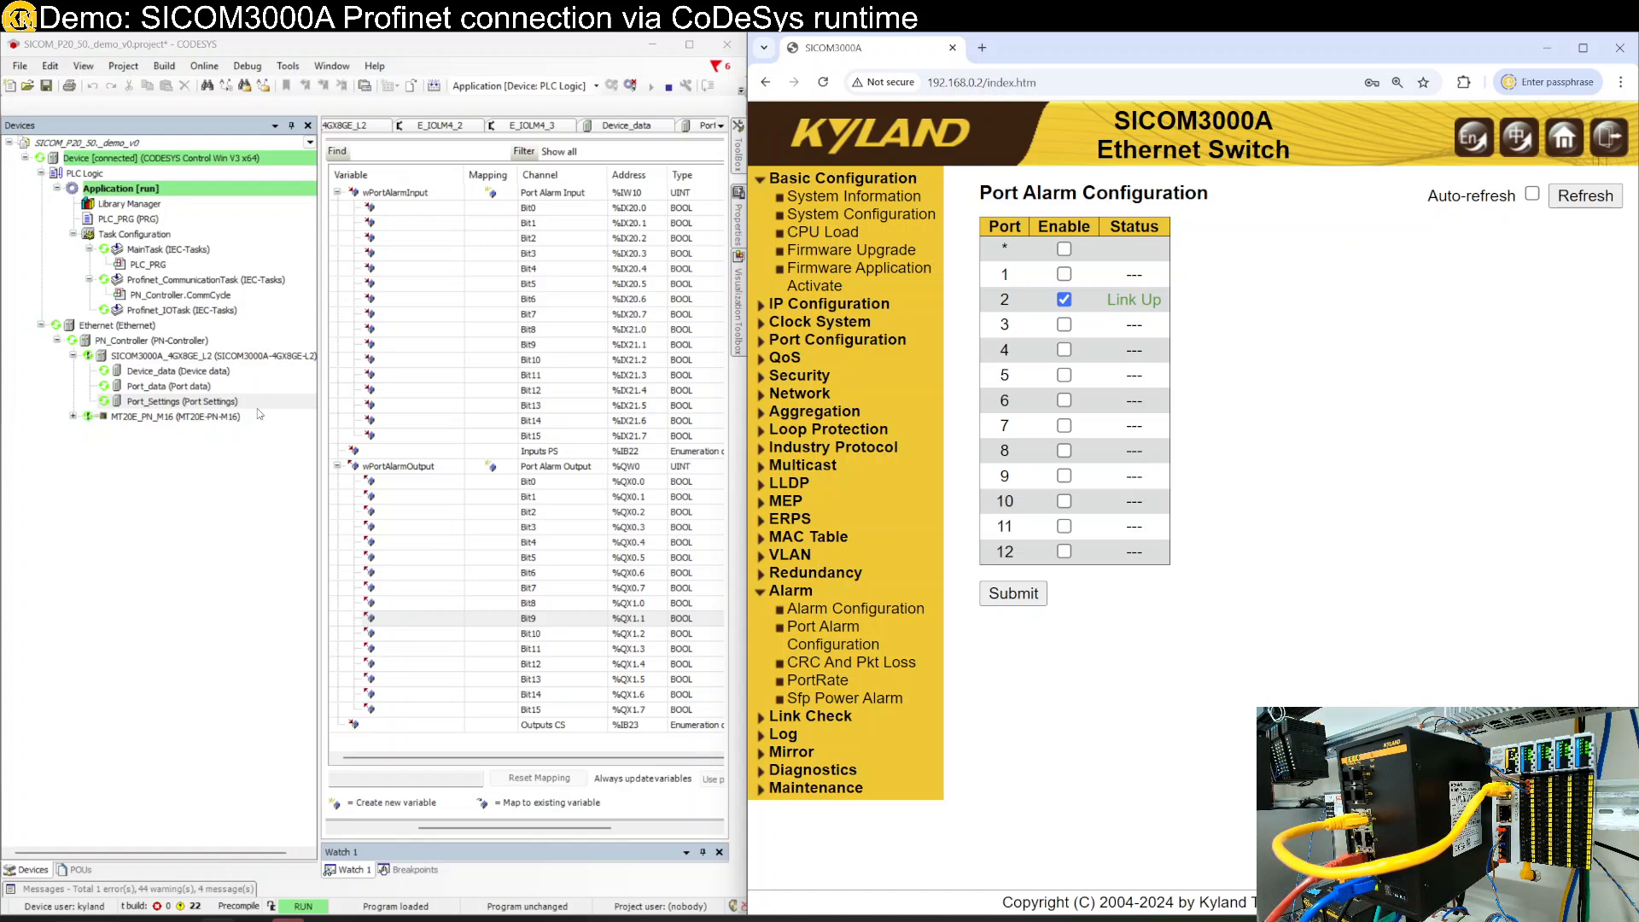
{"action": "left_click", "coordinate": [146, 415]}
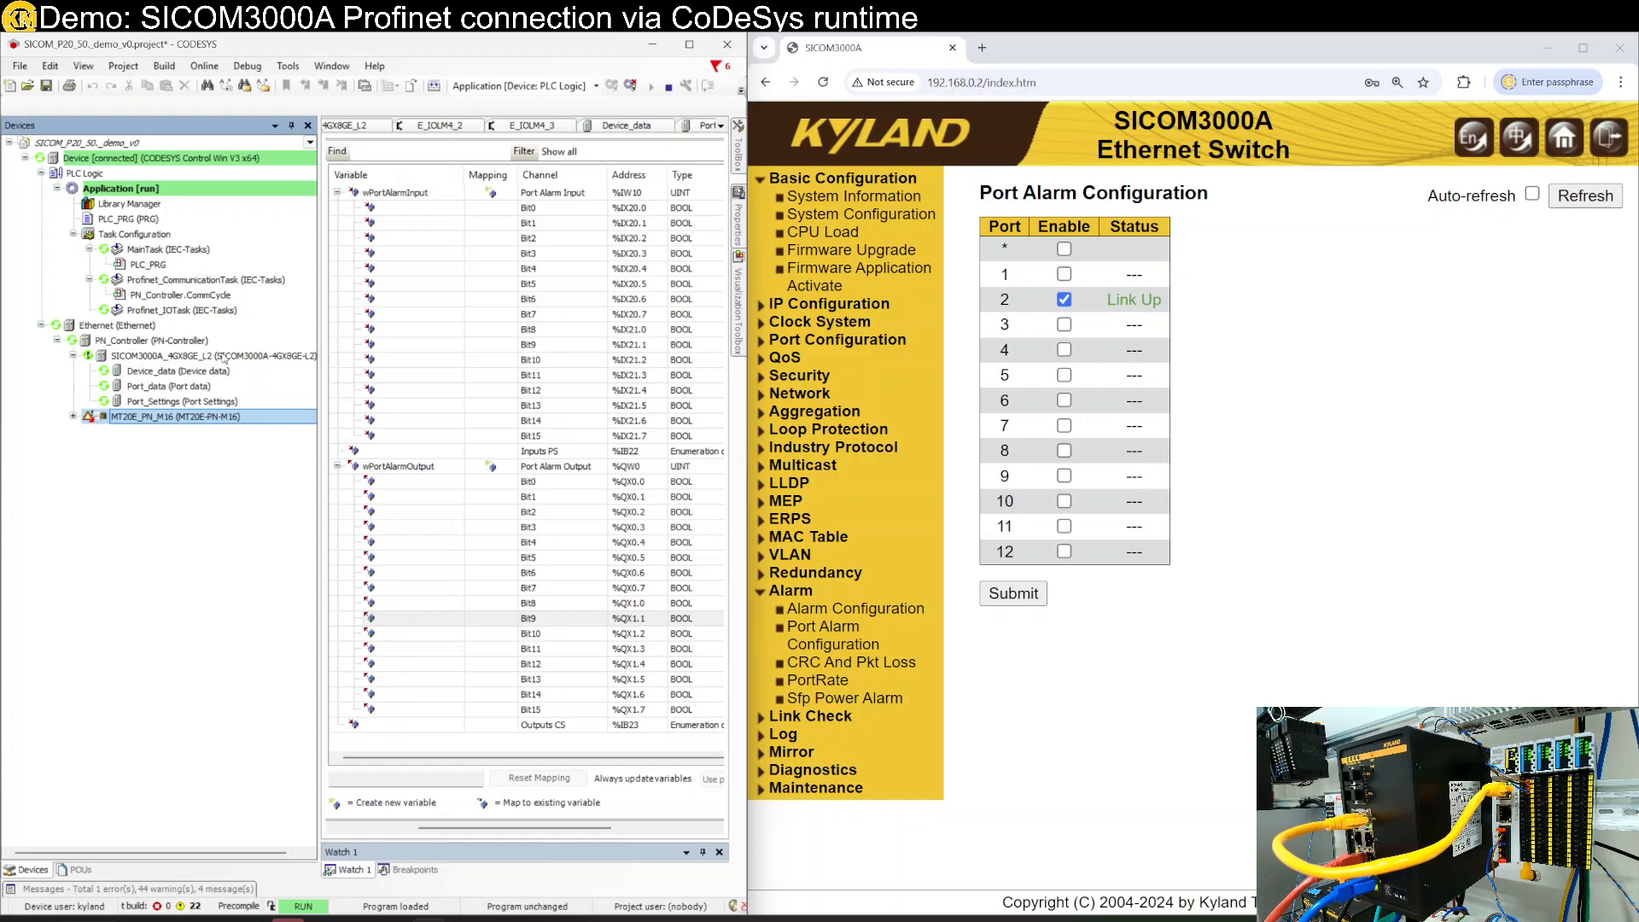
{"action": "left_click", "coordinate": [224, 357]}
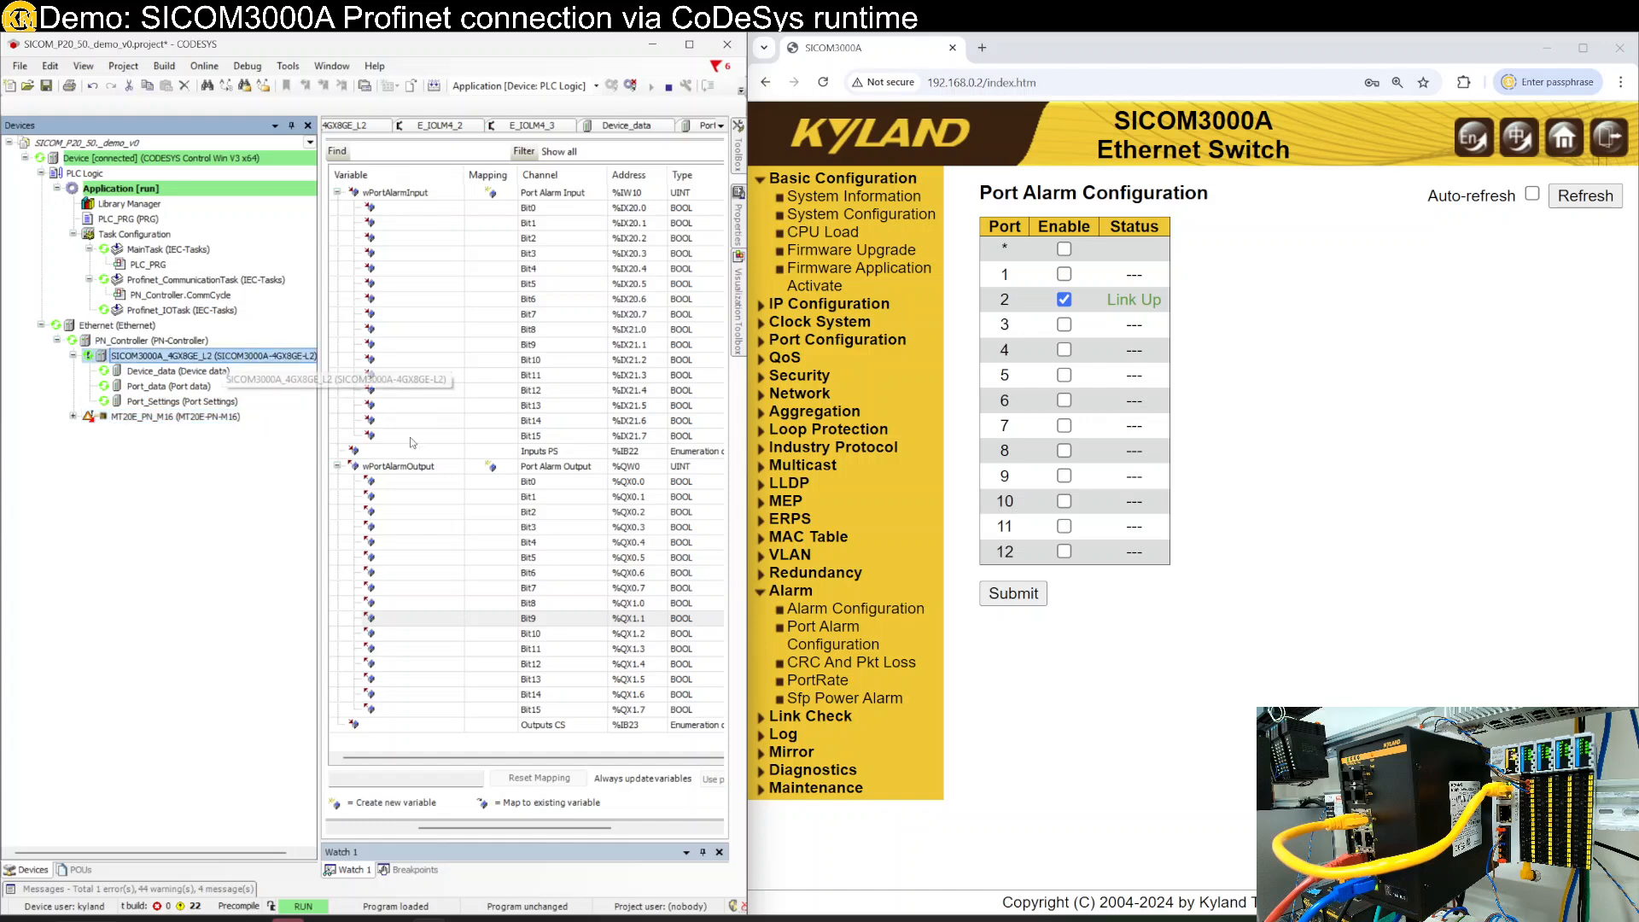
- Show the widened Port_data I/O mapping and watch Bit9 (%IX17.1) follow port 2's link state
{"action": "left_click", "coordinate": [147, 388]}
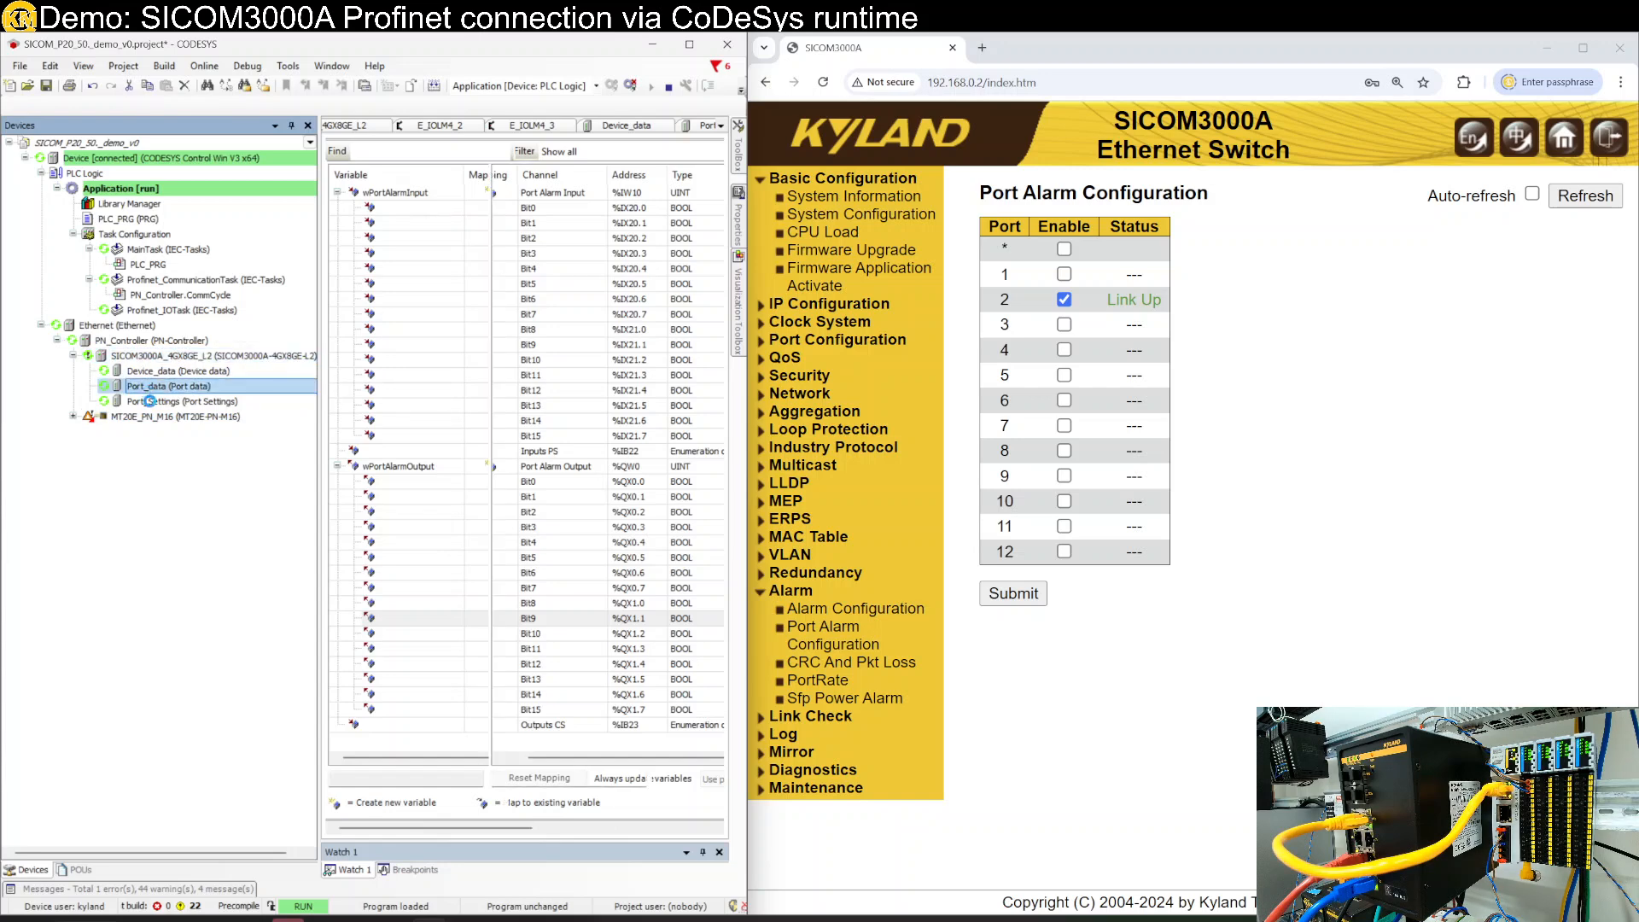
{"action": "left_click", "coordinate": [685, 442]}
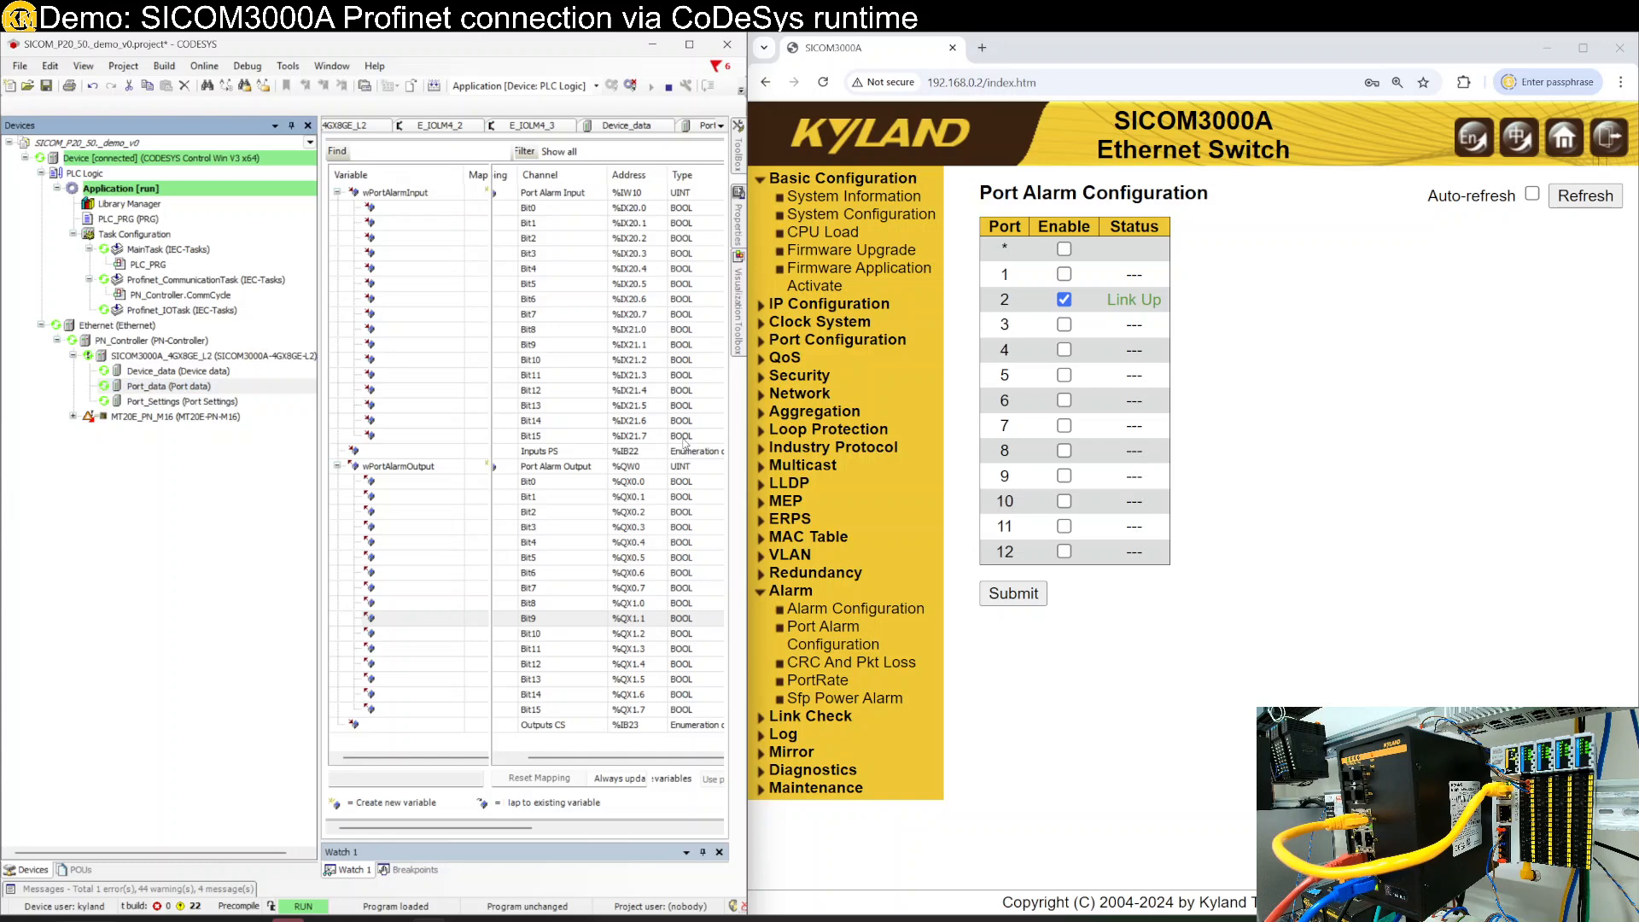
{"action": "left_click_drag", "start_coordinate": [748, 469], "coordinate": [747, 474]}
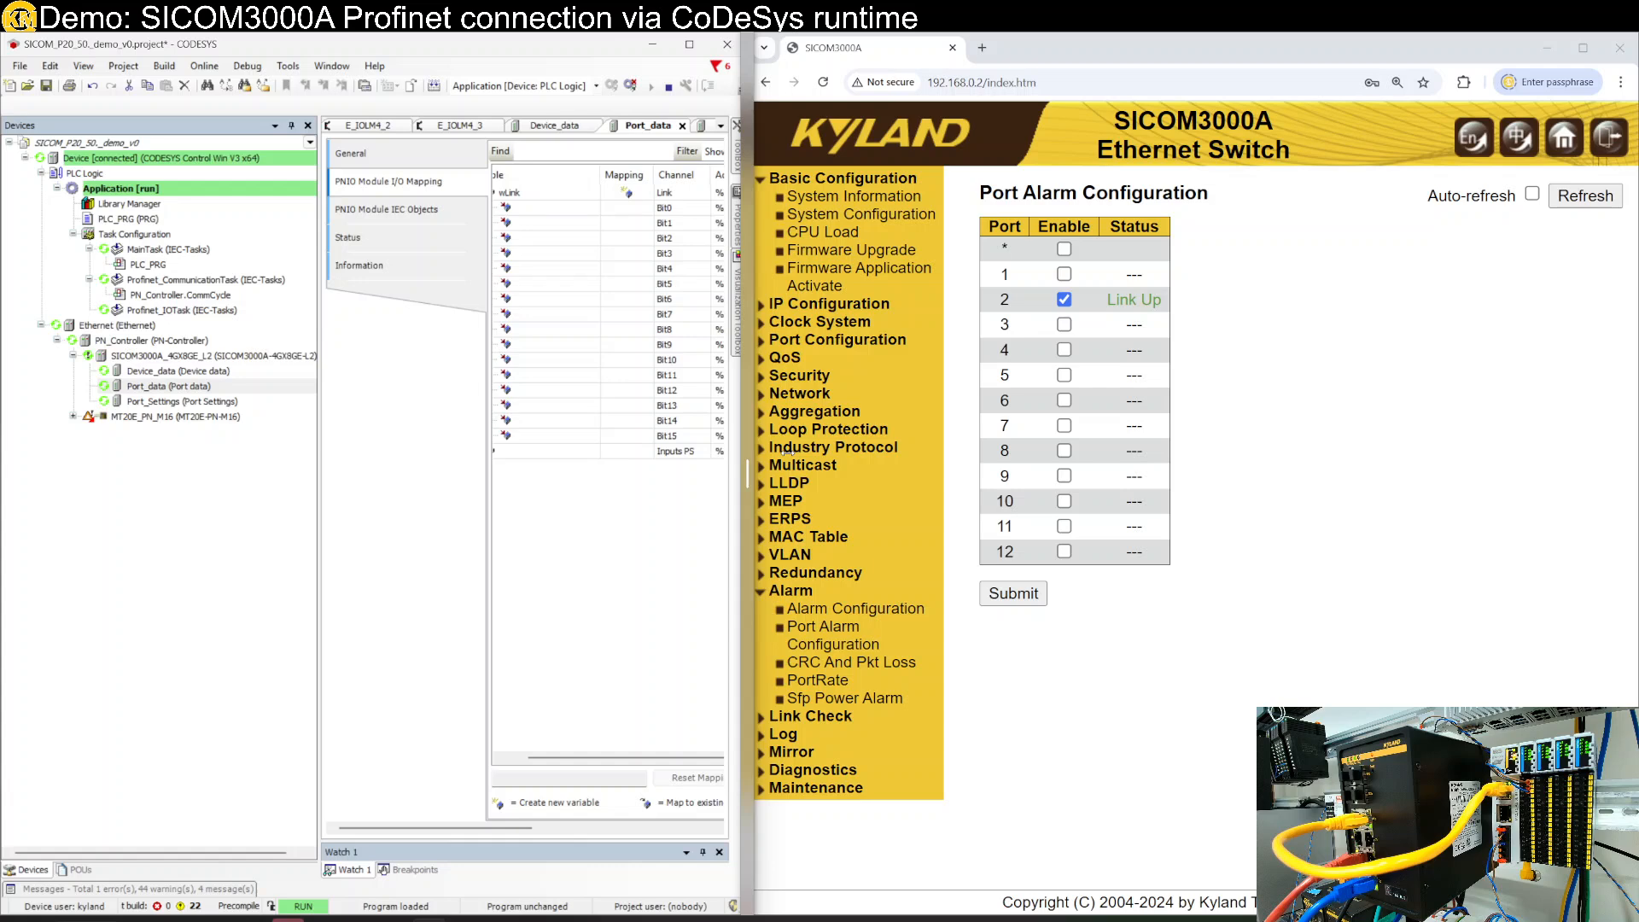
{"action": "left_click_drag", "start_coordinate": [747, 472], "coordinate": [905, 472]}
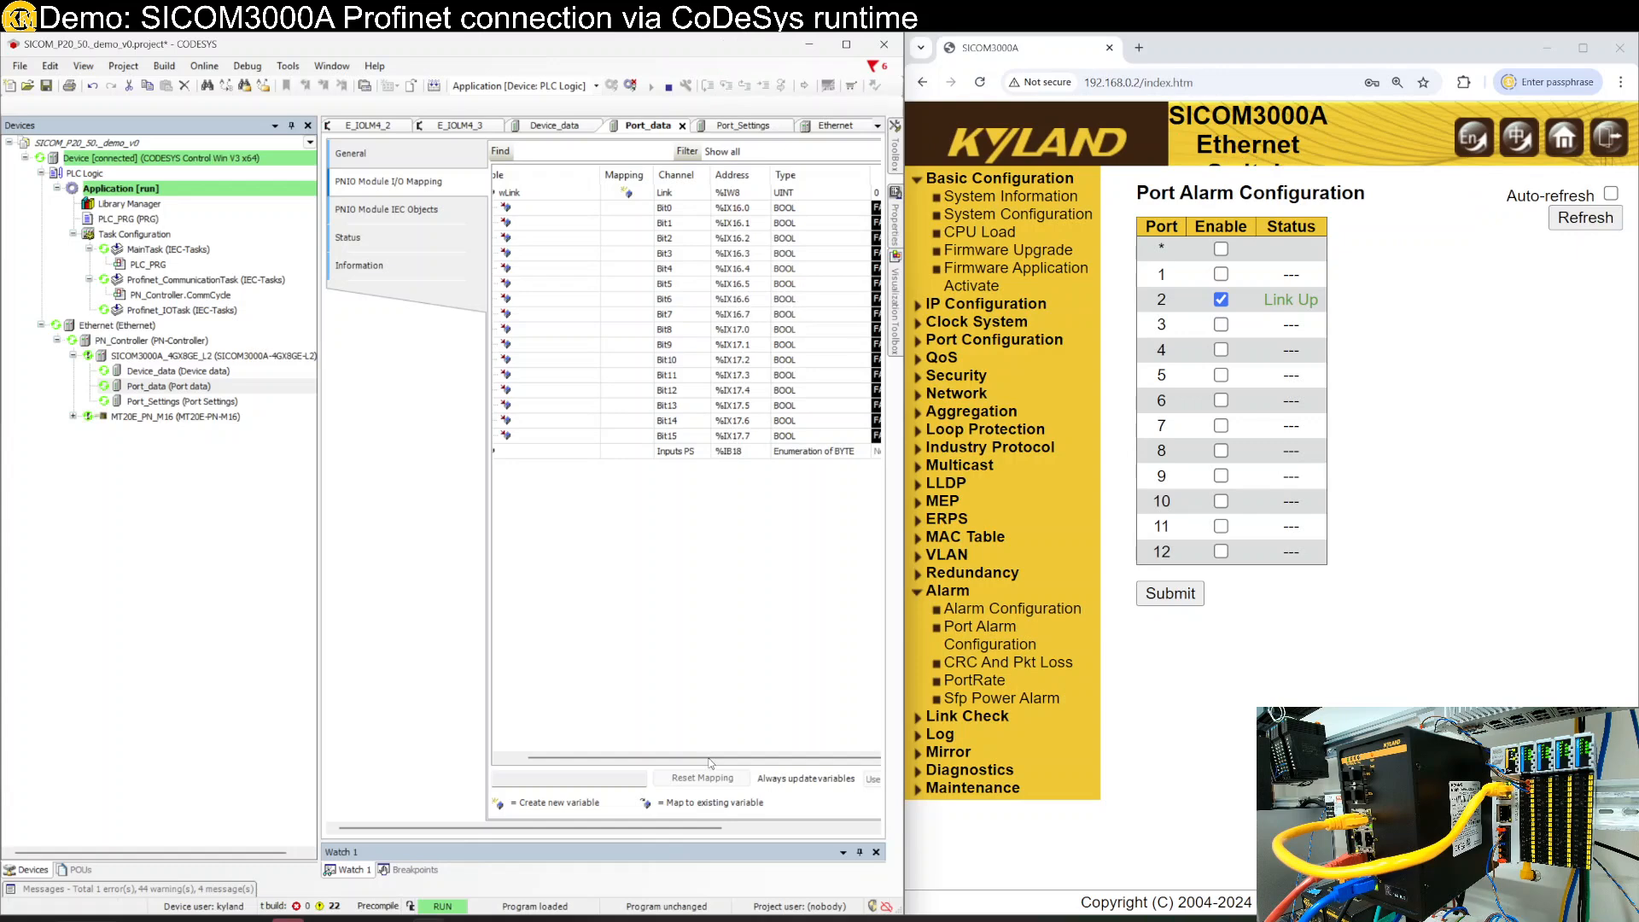
{"action": "left_click_drag", "start_coordinate": [708, 757], "coordinate": [781, 757]}
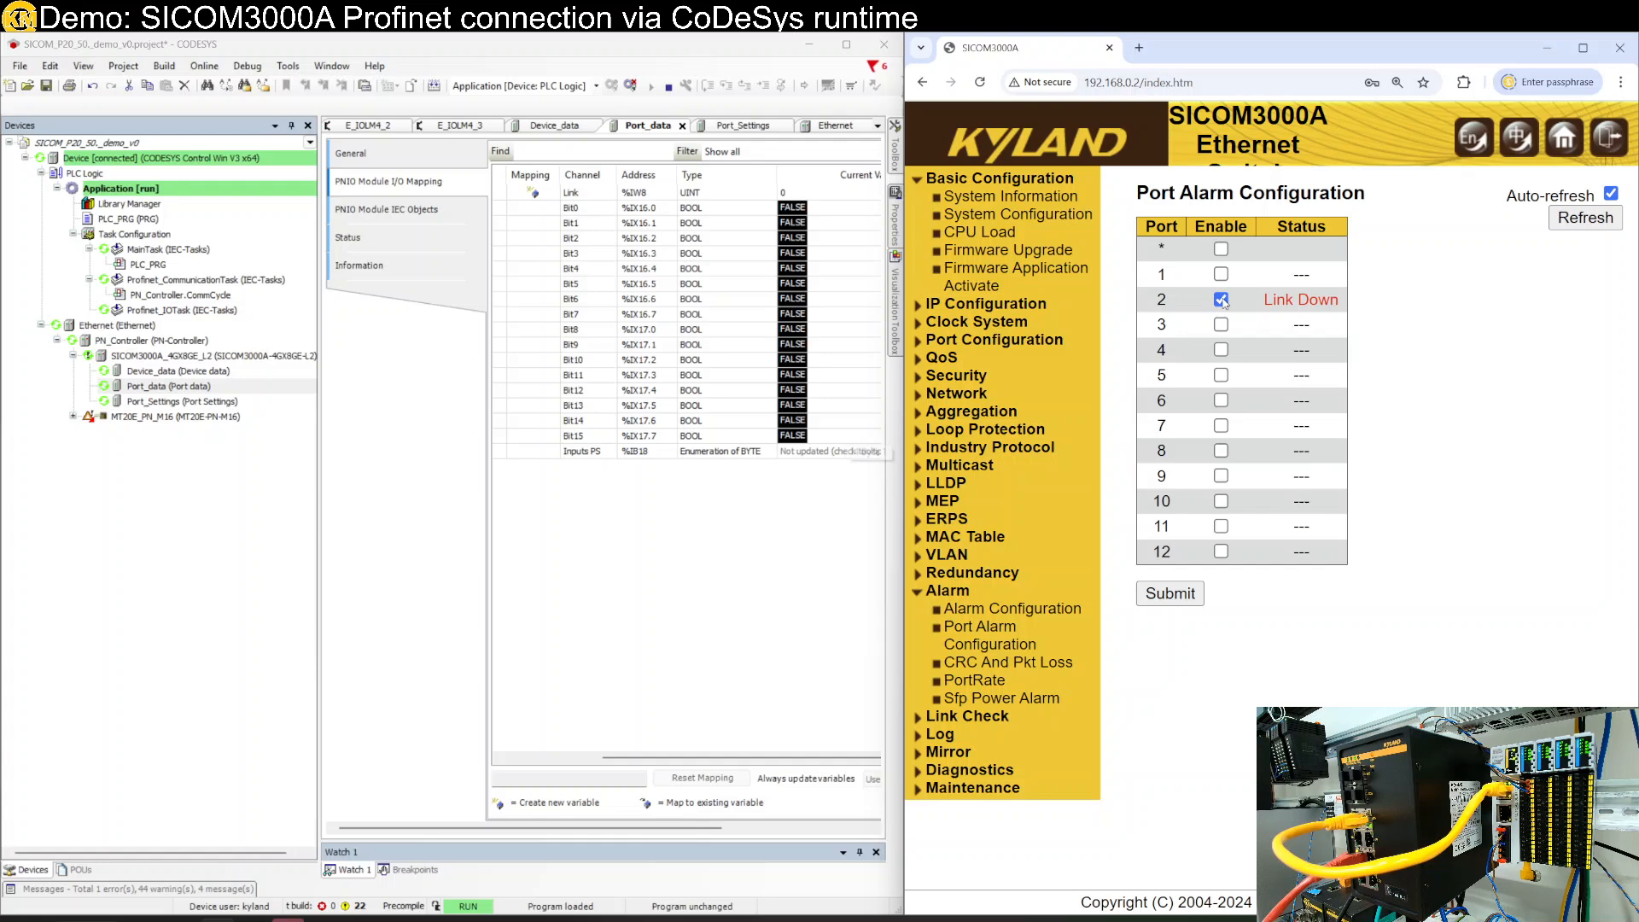
{"action": "left_click", "coordinate": [632, 344]}
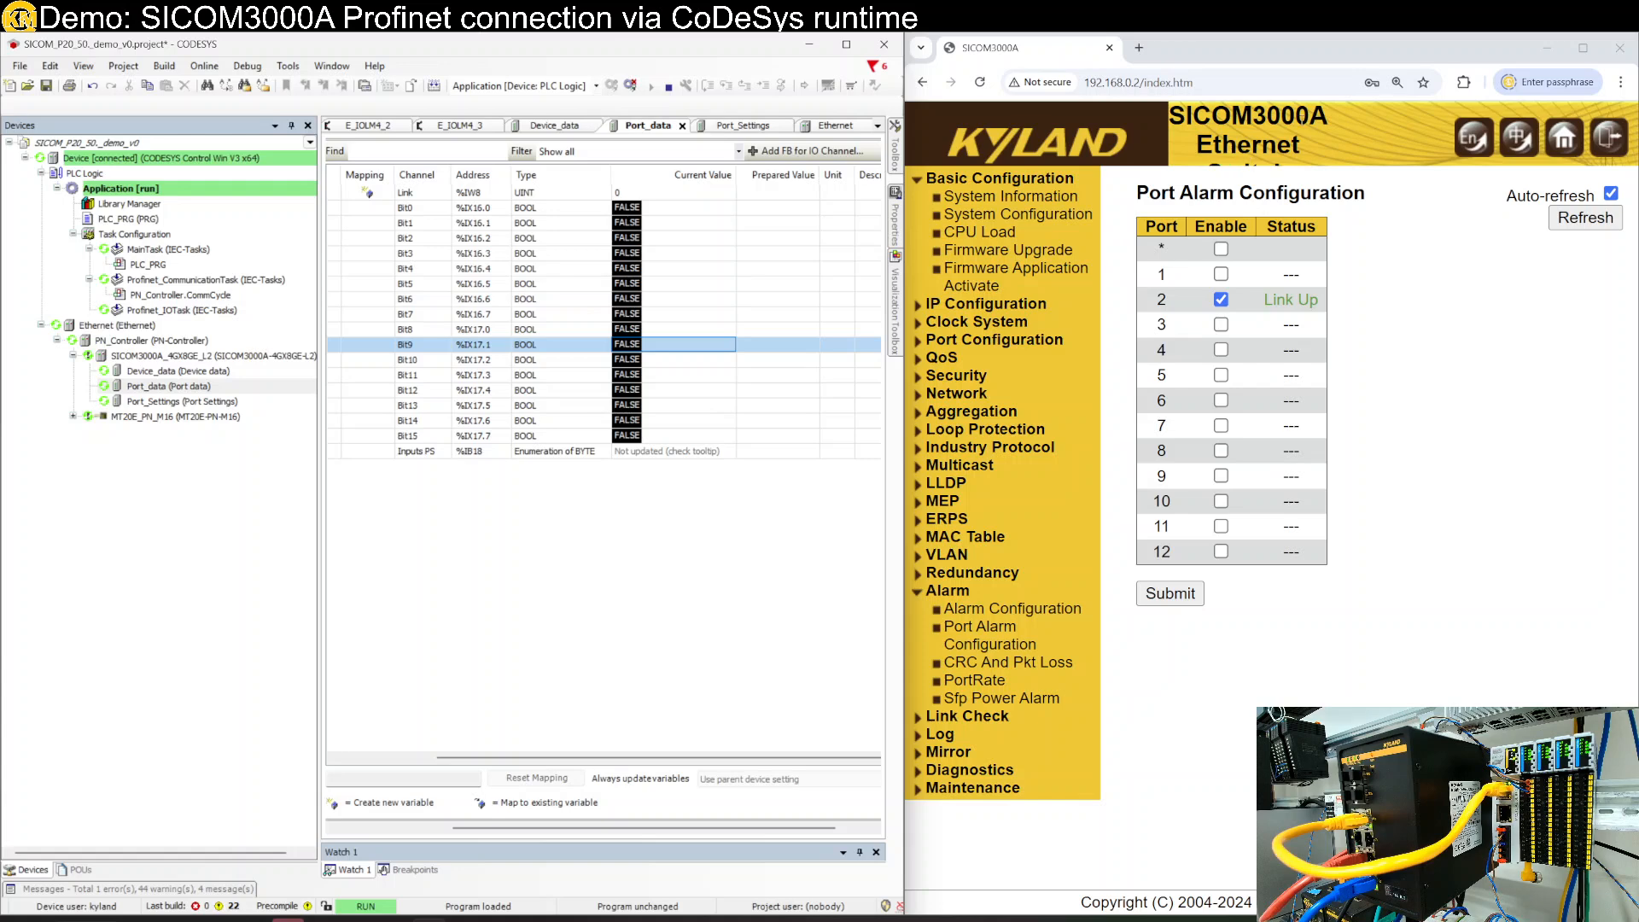
- Close the browser and OneNote windows and maximize CODESYS on the Port_data mapping
{"action": "left_click", "coordinate": [1619, 47]}
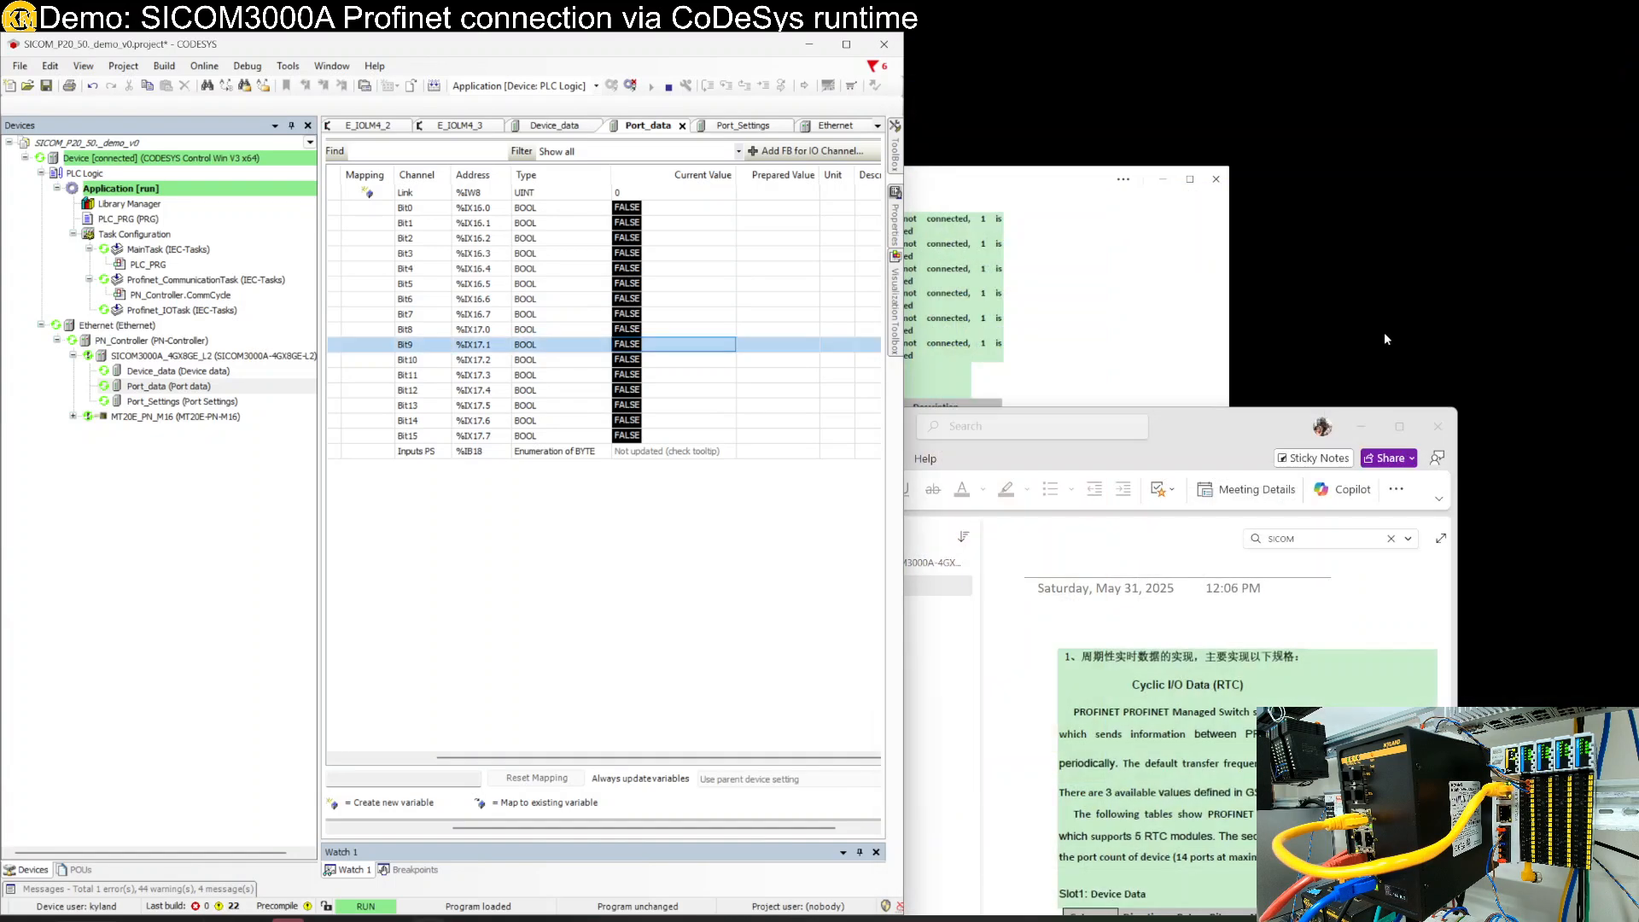
{"action": "left_click", "coordinate": [1438, 426]}
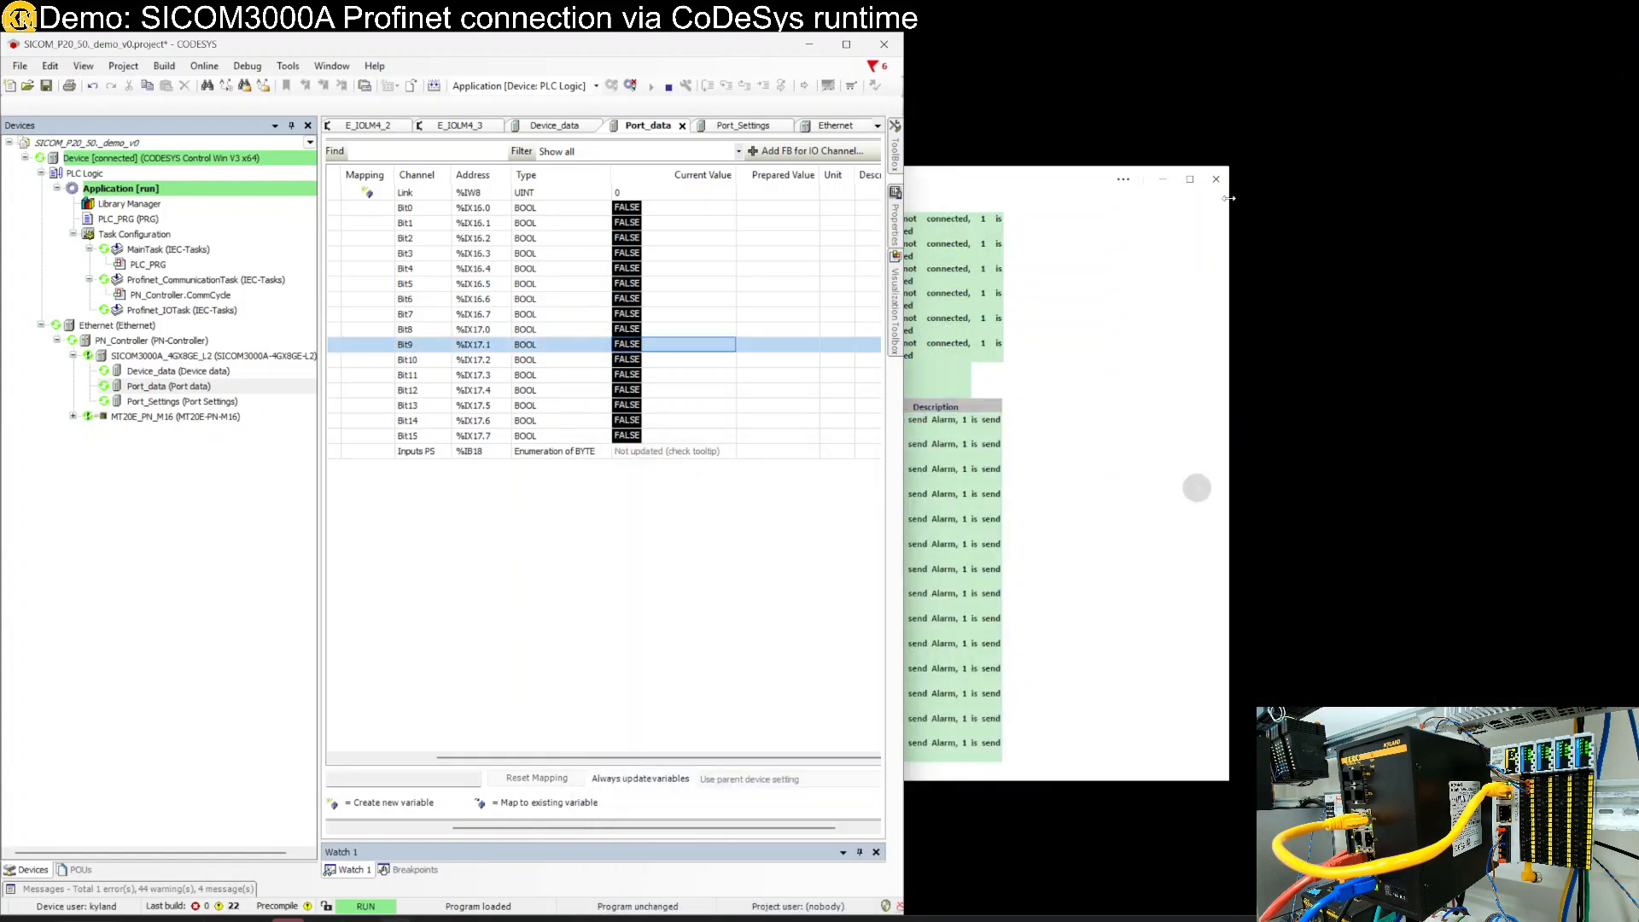
{"action": "left_click", "coordinate": [1216, 179]}
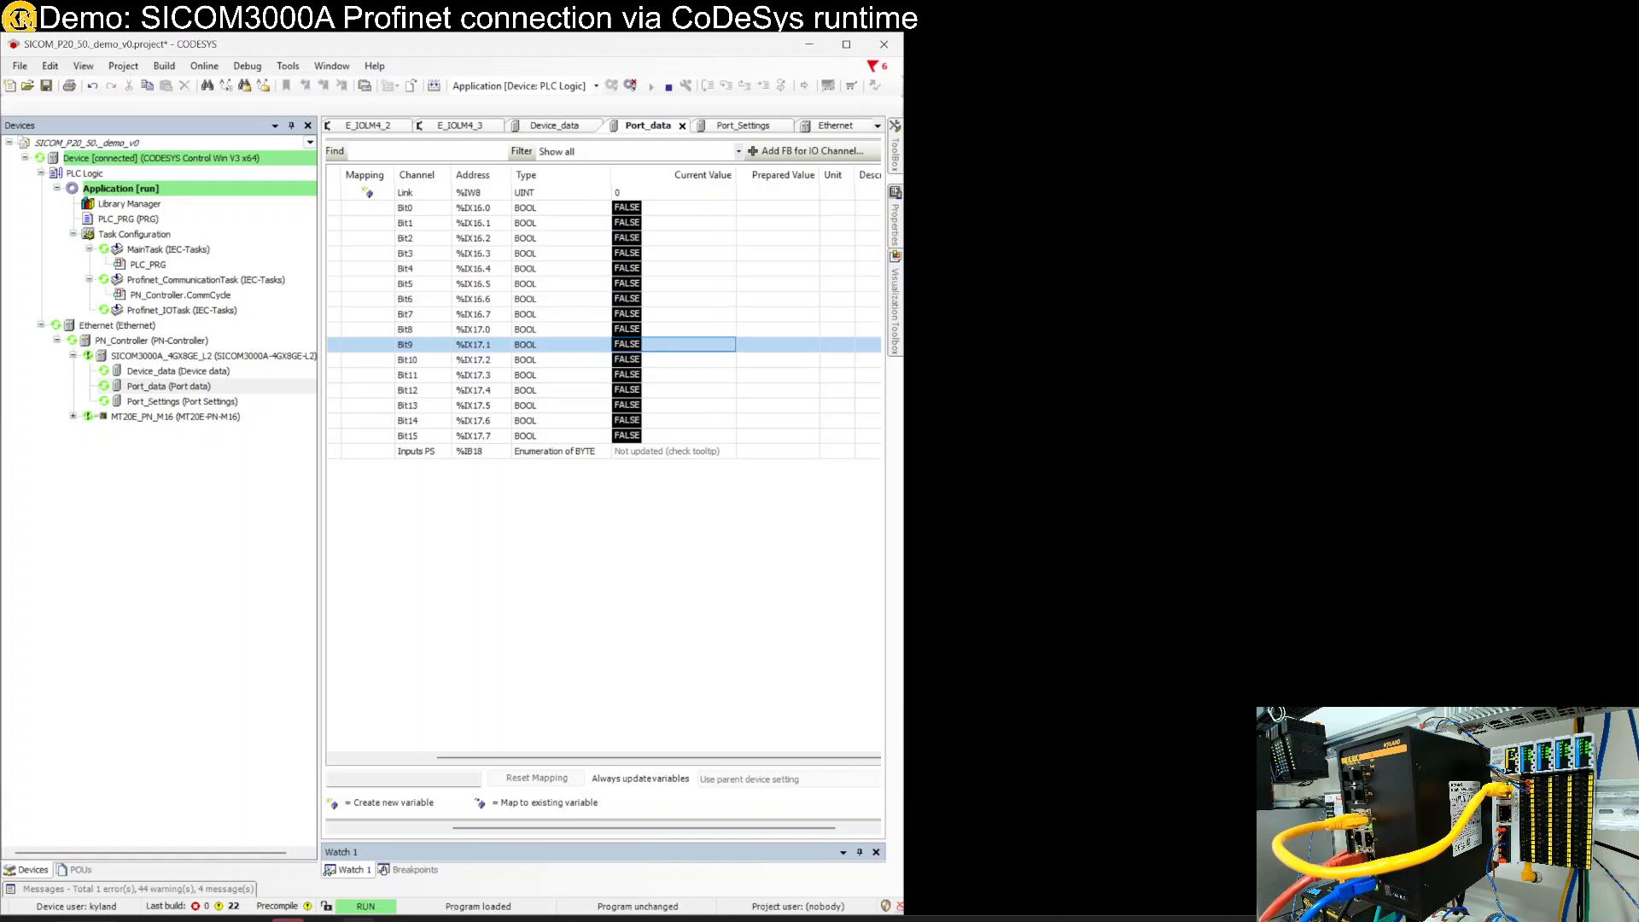
{"action": "double_click", "coordinate": [412, 53]}
{"action": "double_click", "coordinate": [256, 309]}
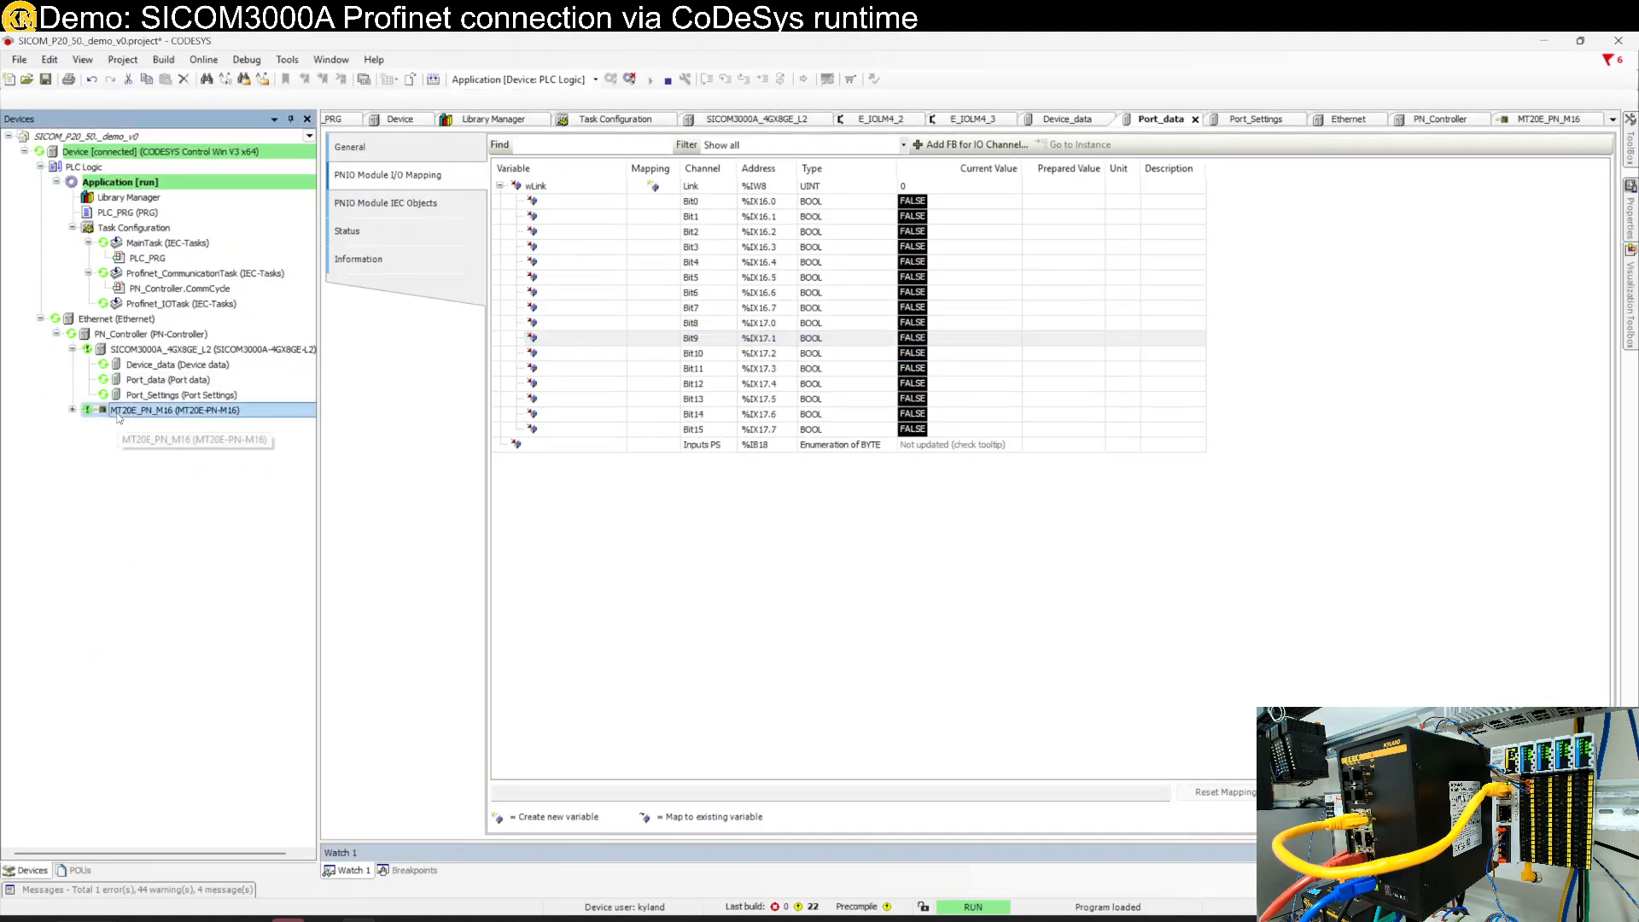
- Acknowledge diagnosis on MT20E_PN_M16 and the Ethernet subtree, then expand MT20E_PN_M16 to list its four E_IOLM4 modules
{"action": "right_click", "coordinate": [119, 411]}
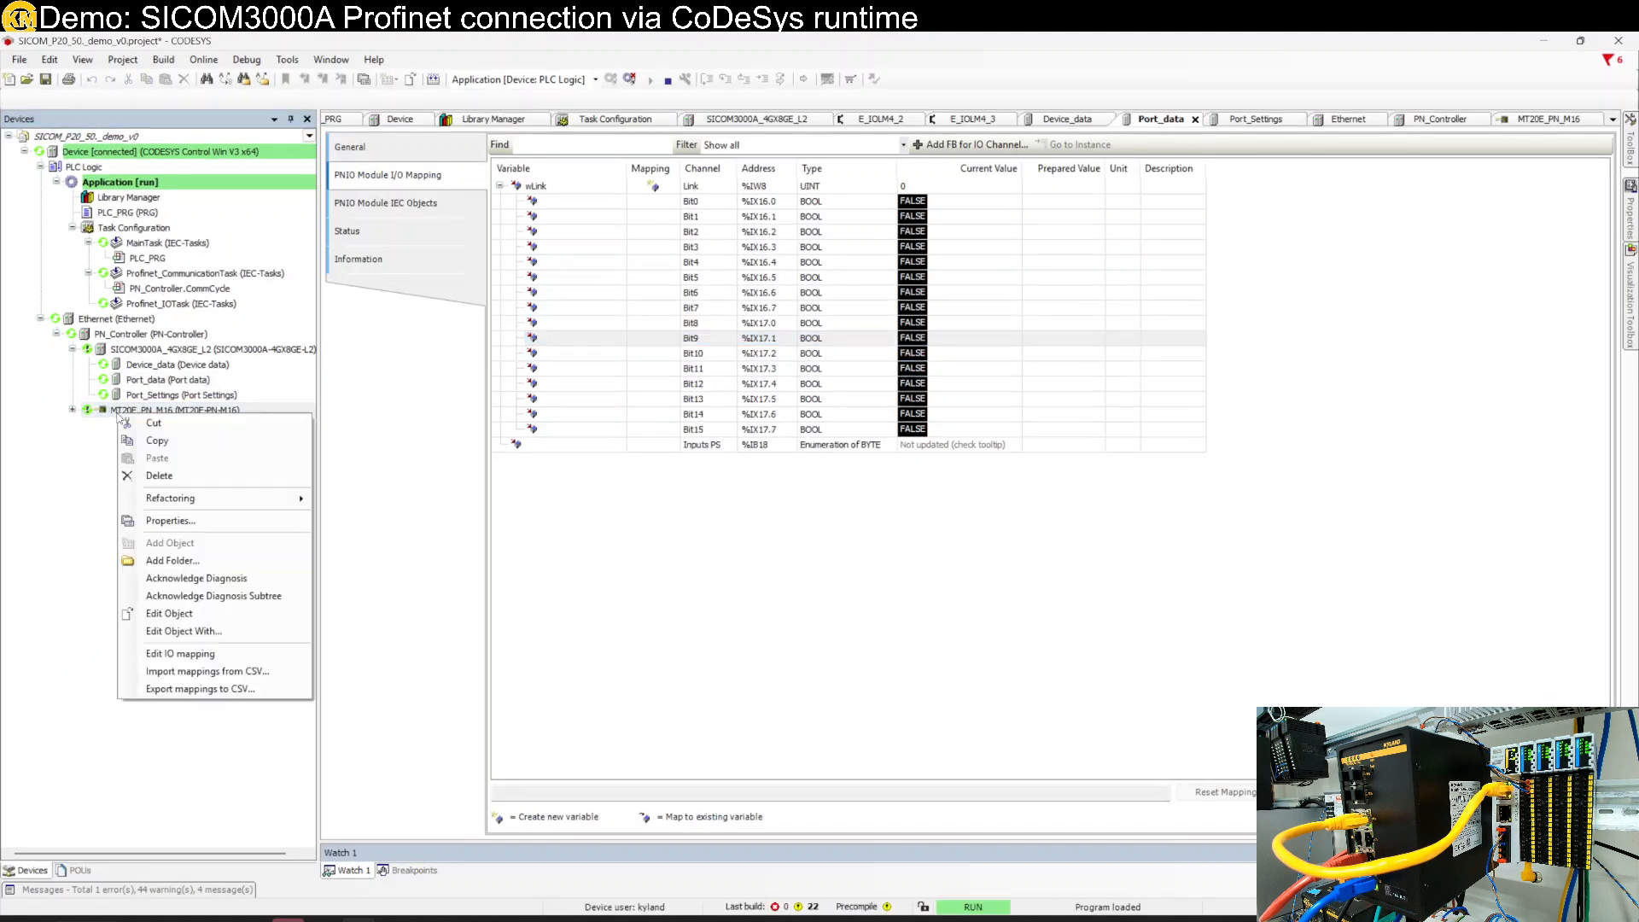
{"action": "left_click", "coordinate": [205, 584]}
{"action": "right_click", "coordinate": [114, 321]}
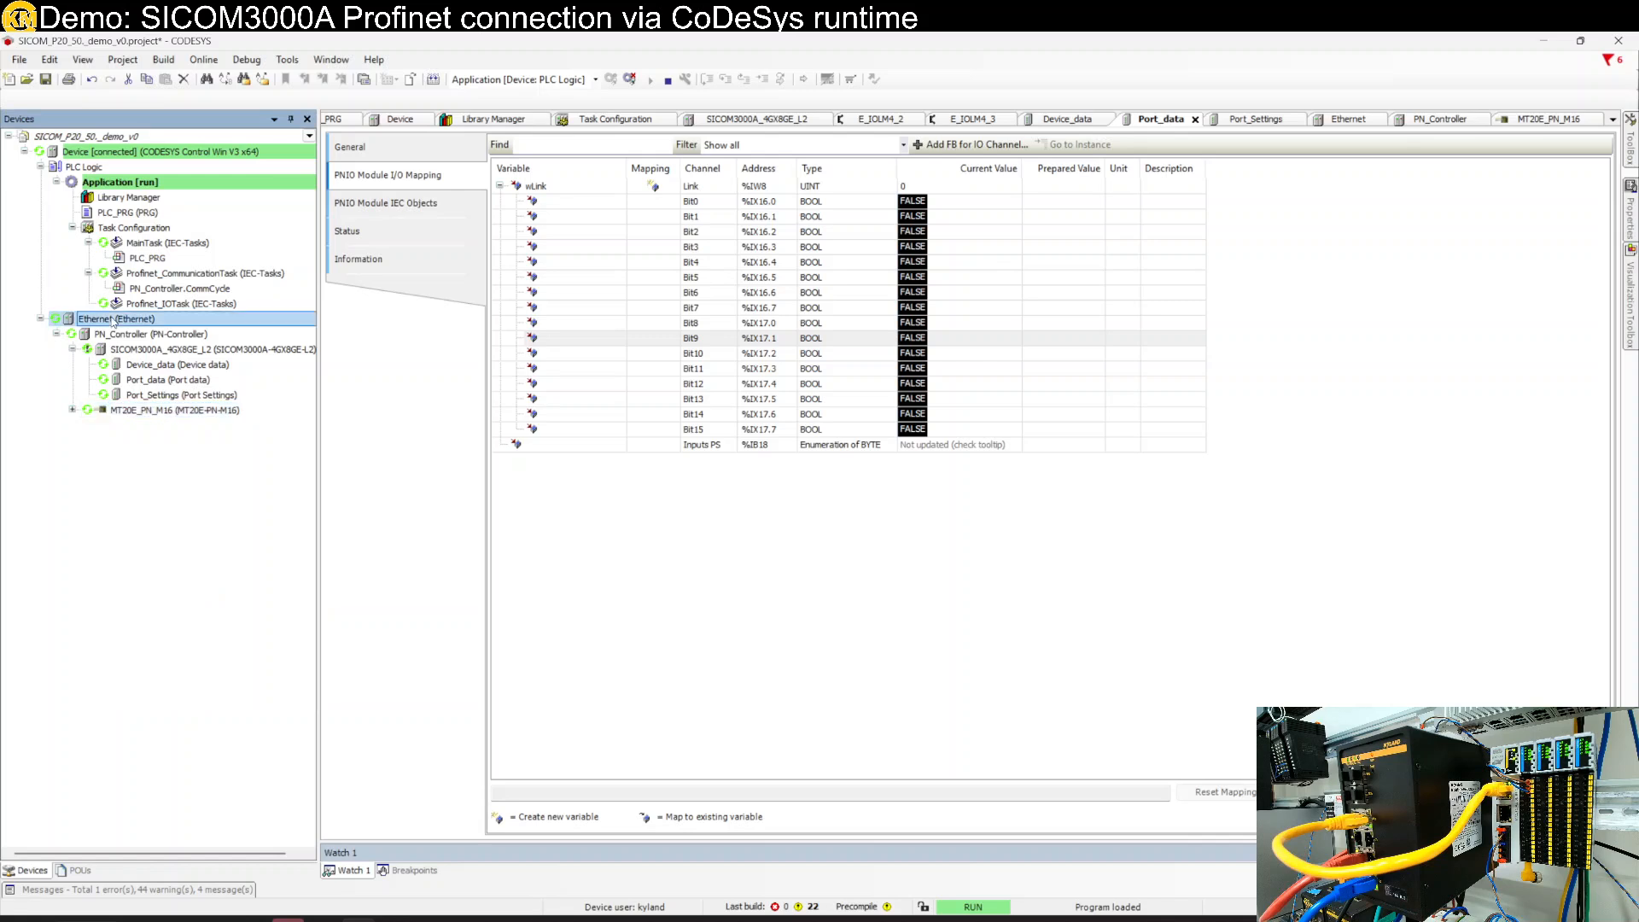
{"action": "left_click", "coordinate": [170, 500]}
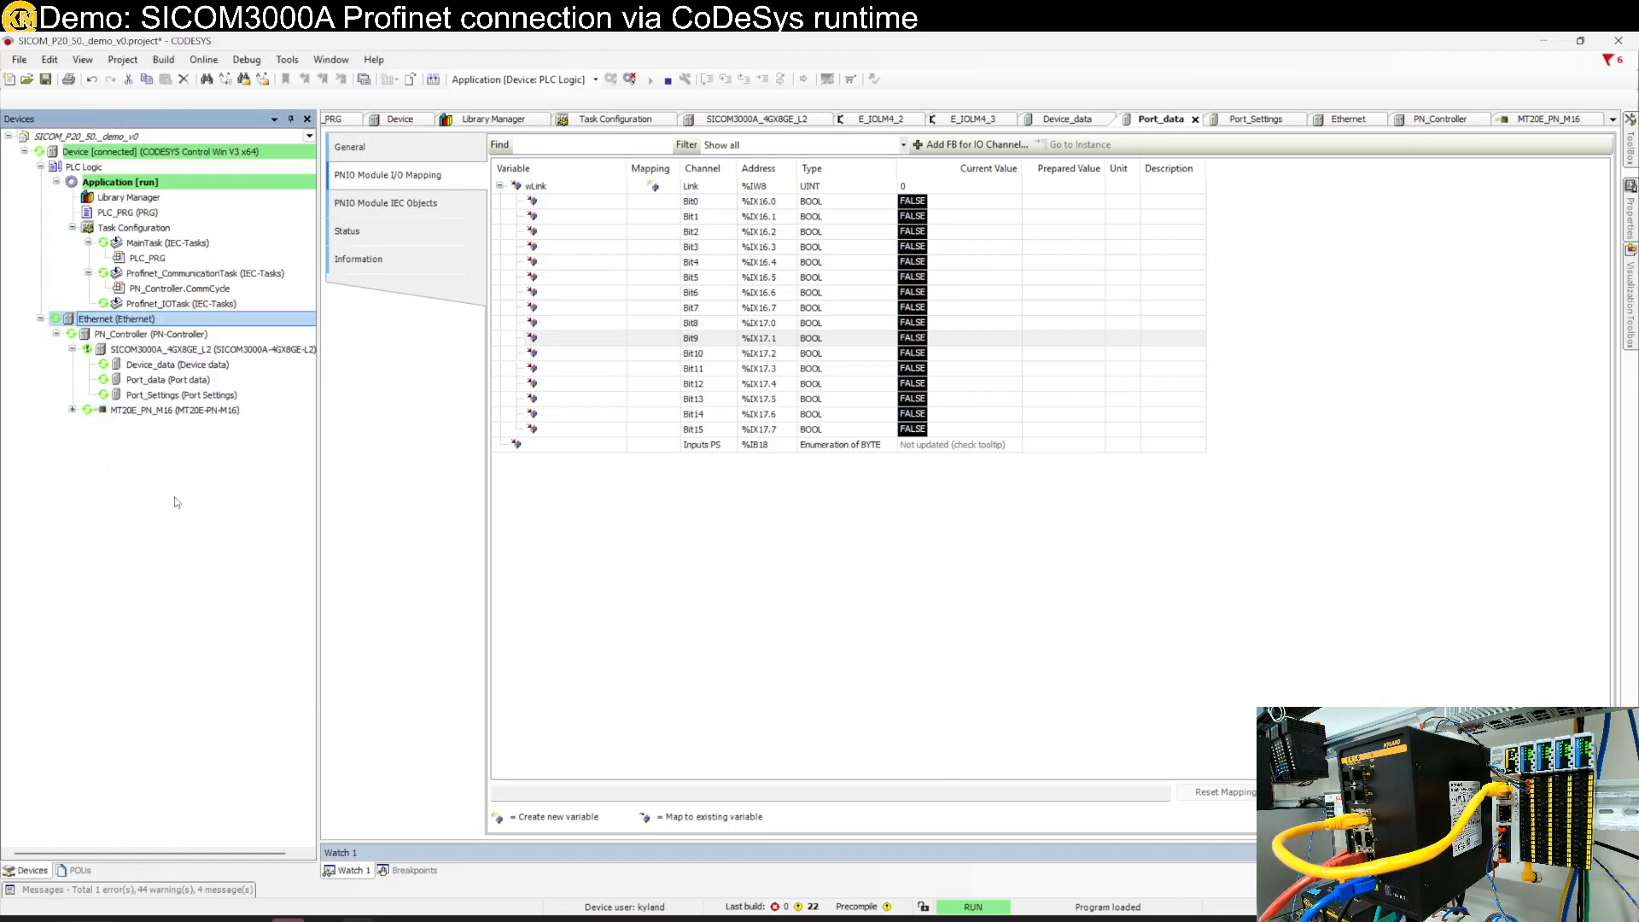
{"action": "left_click", "coordinate": [72, 410]}
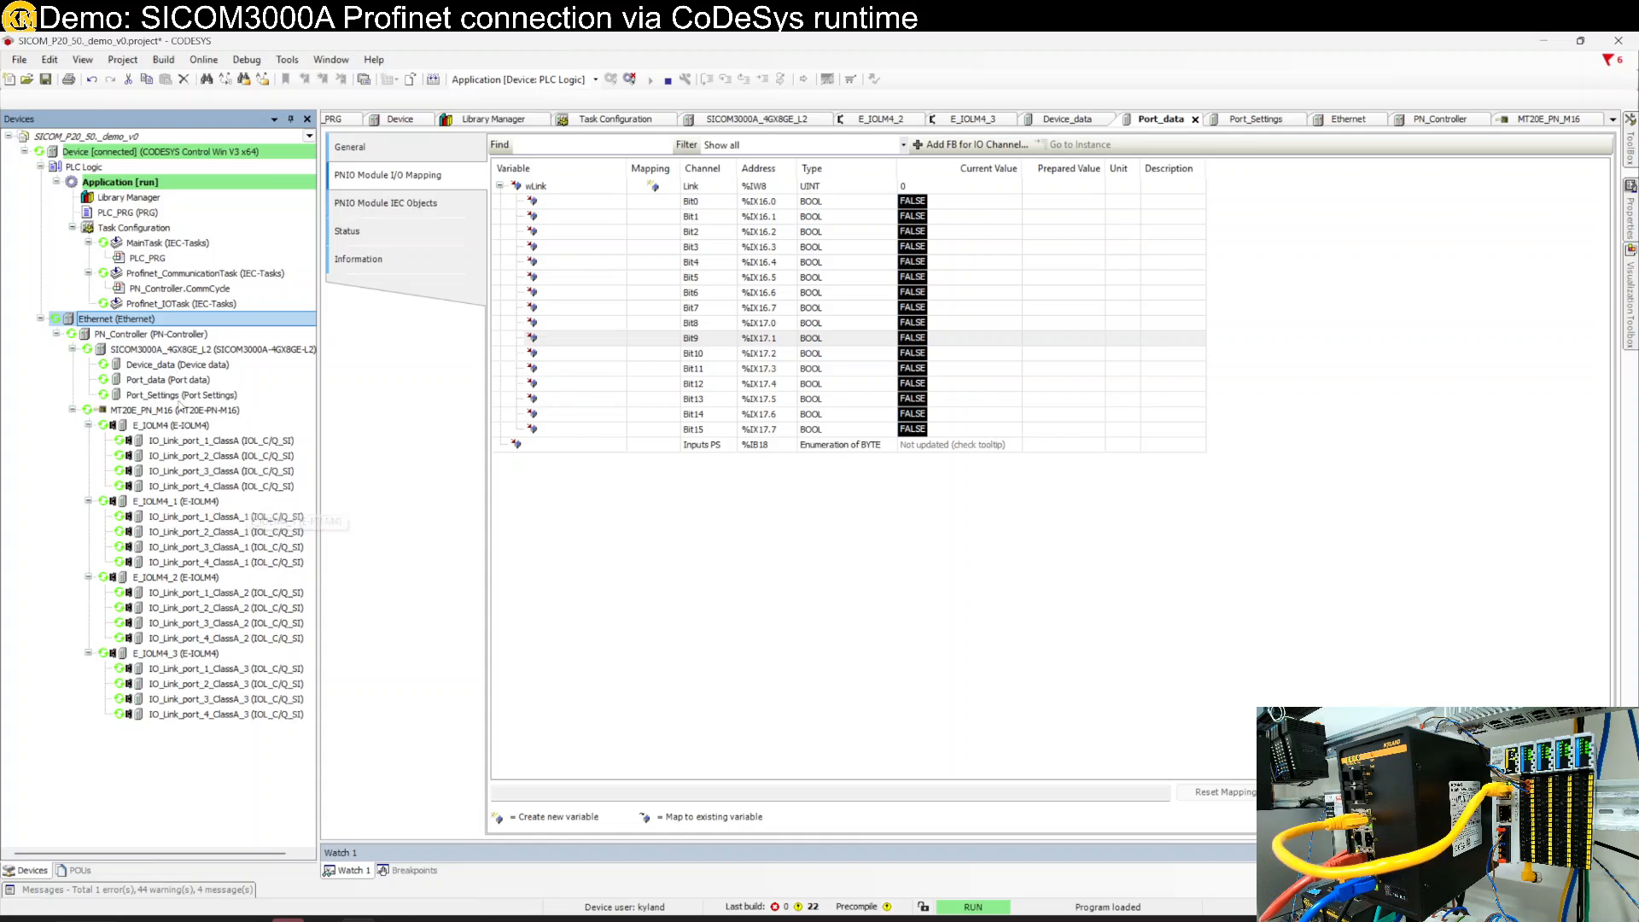
{"action": "left_click", "coordinate": [158, 411]}
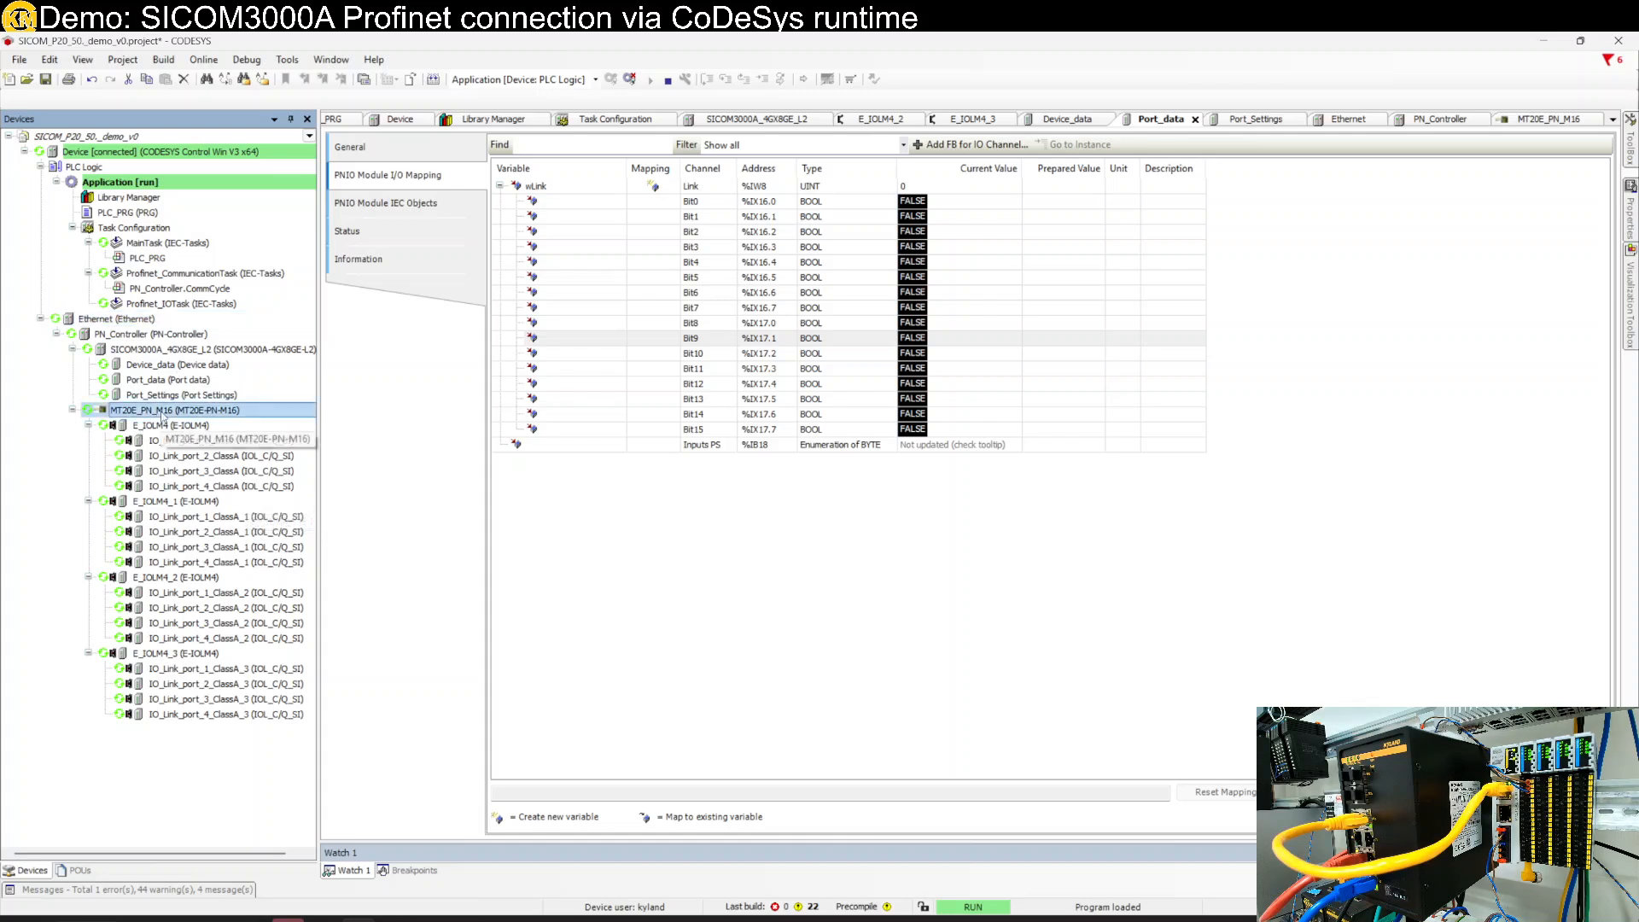